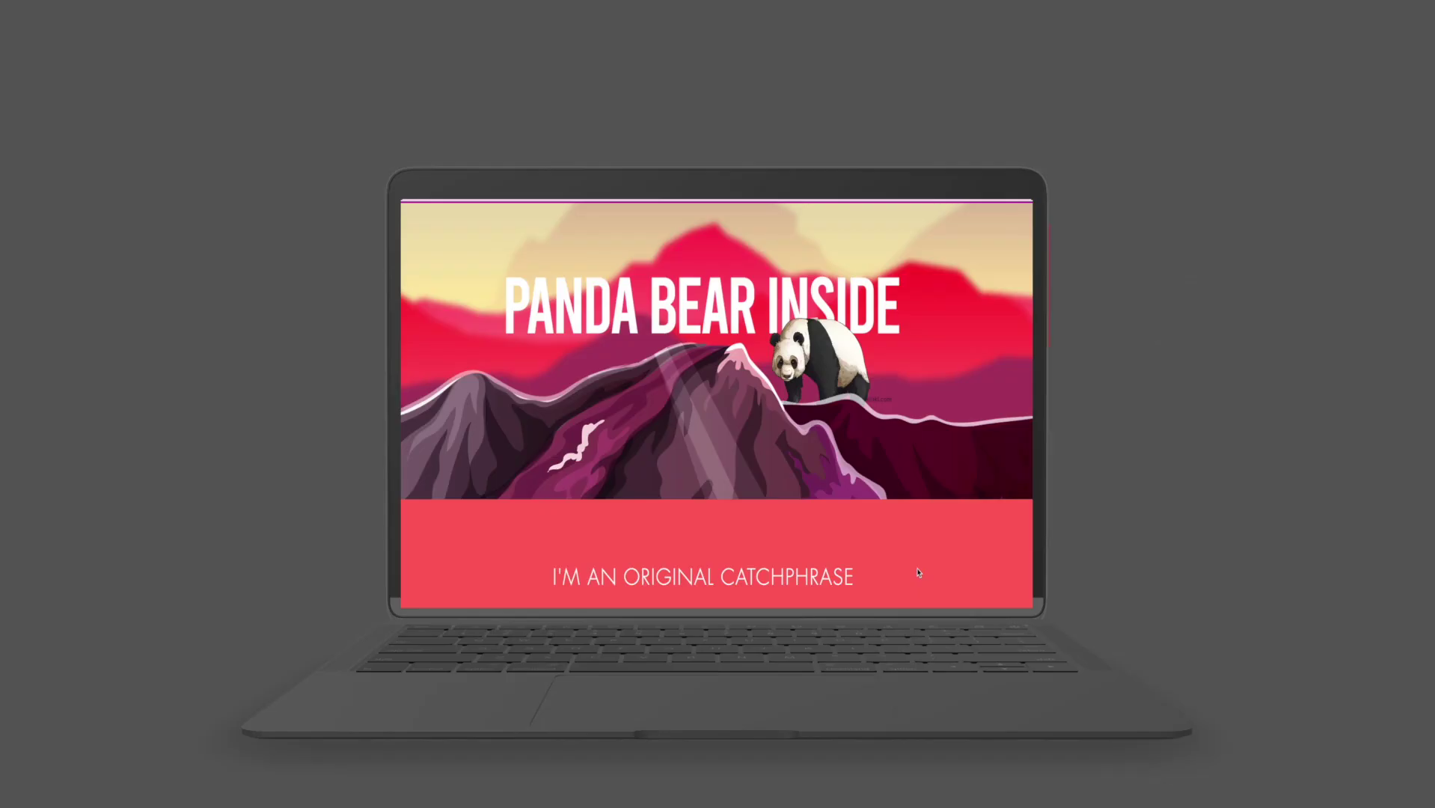
# - Examine how the mountains, panda and title layers of the Panda Bear Inside page shift against each other while scrolling
pyautogui.scroll(-2, 919, 573)
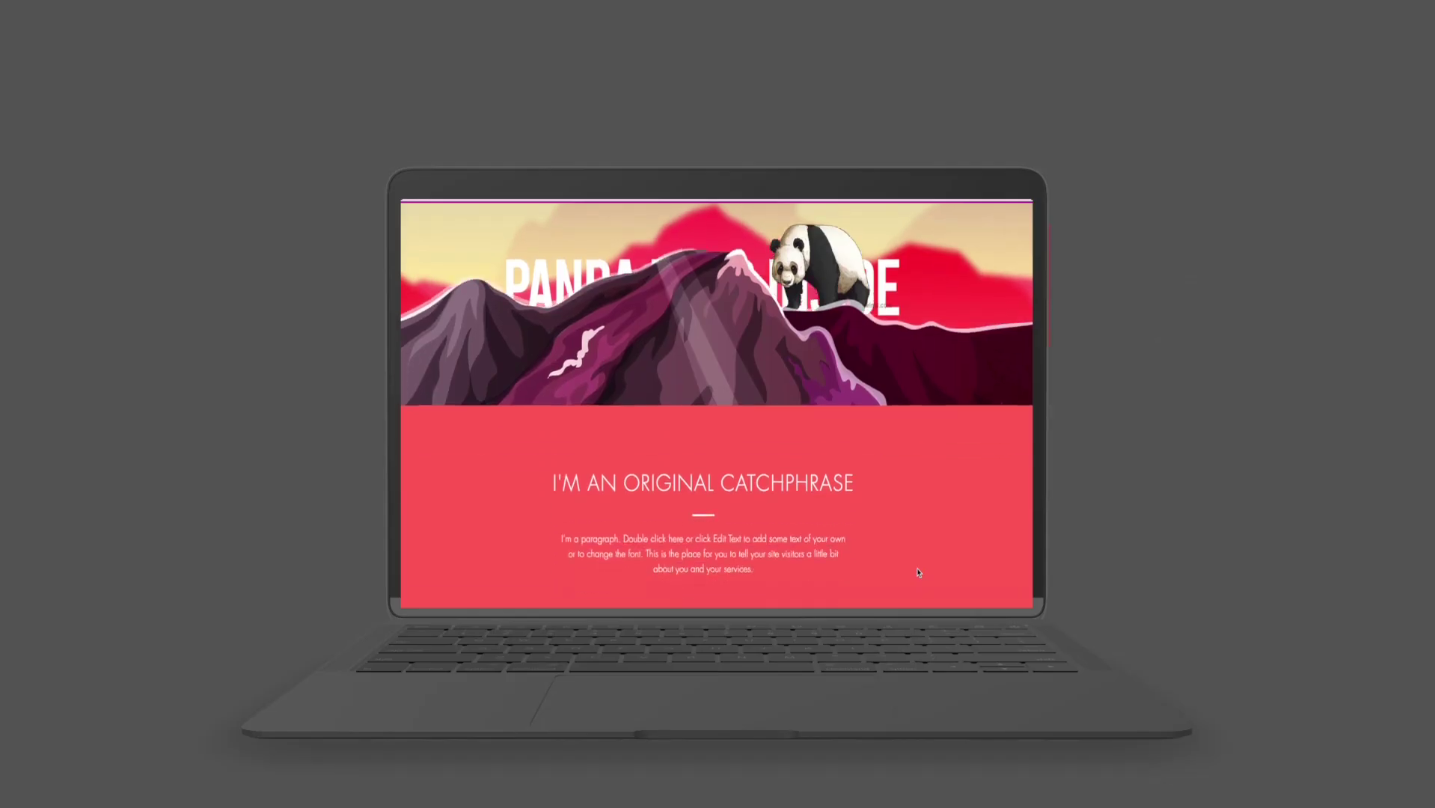
pyautogui.scroll(2, 919, 573)
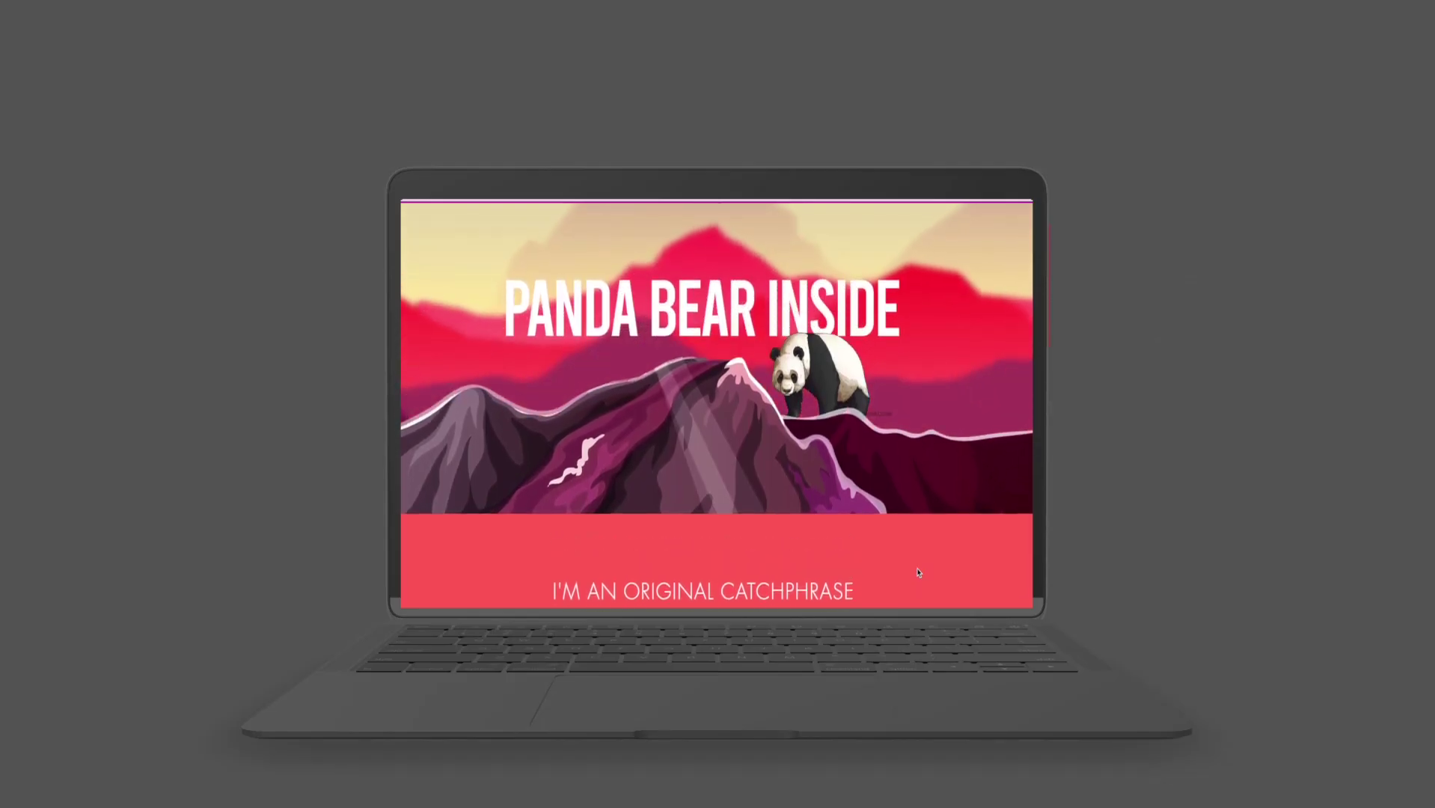
pyautogui.scroll(-5, 919, 573)
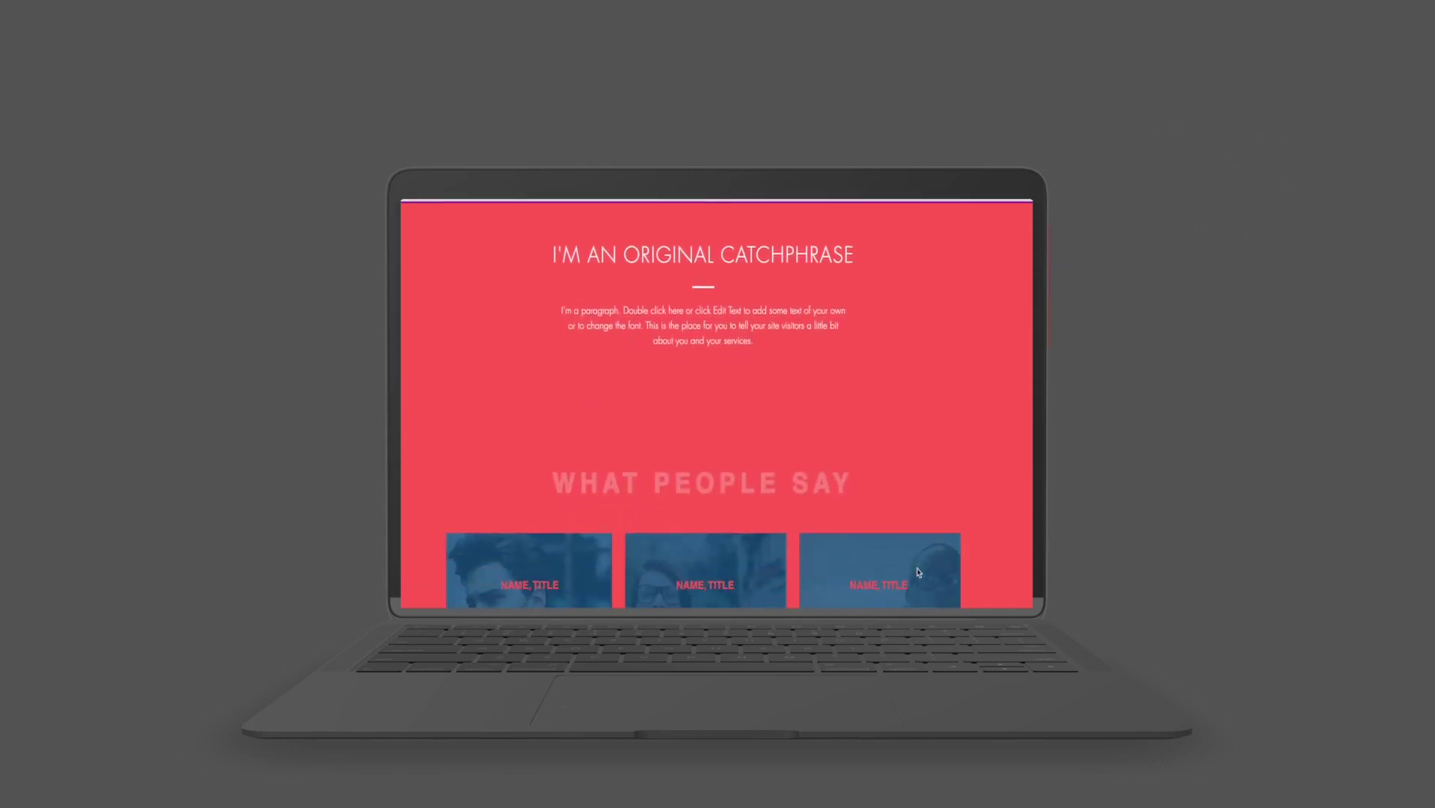
pyautogui.scroll(4, 919, 573)
pyautogui.scroll(3, 919, 573)
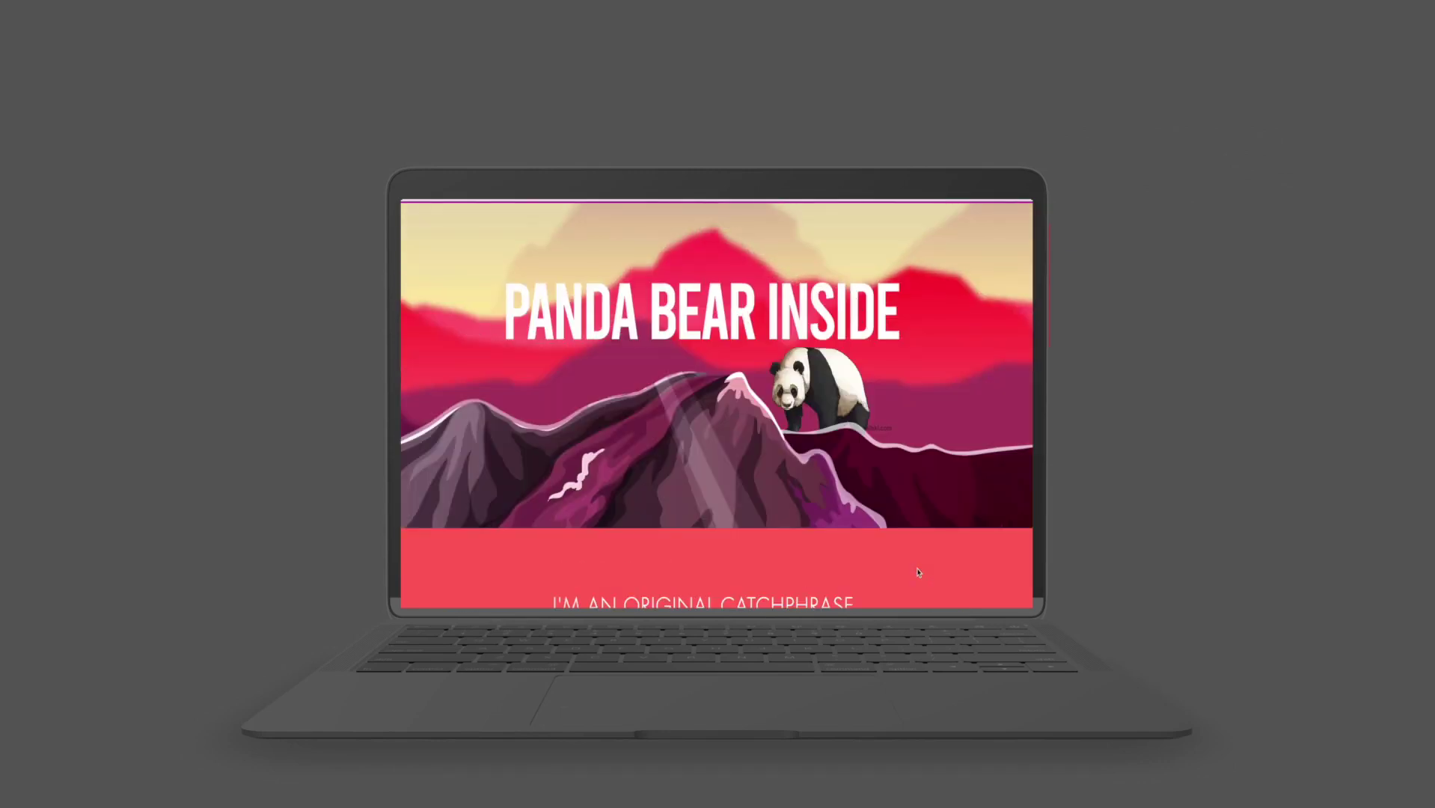
pyautogui.scroll(-1, 919, 573)
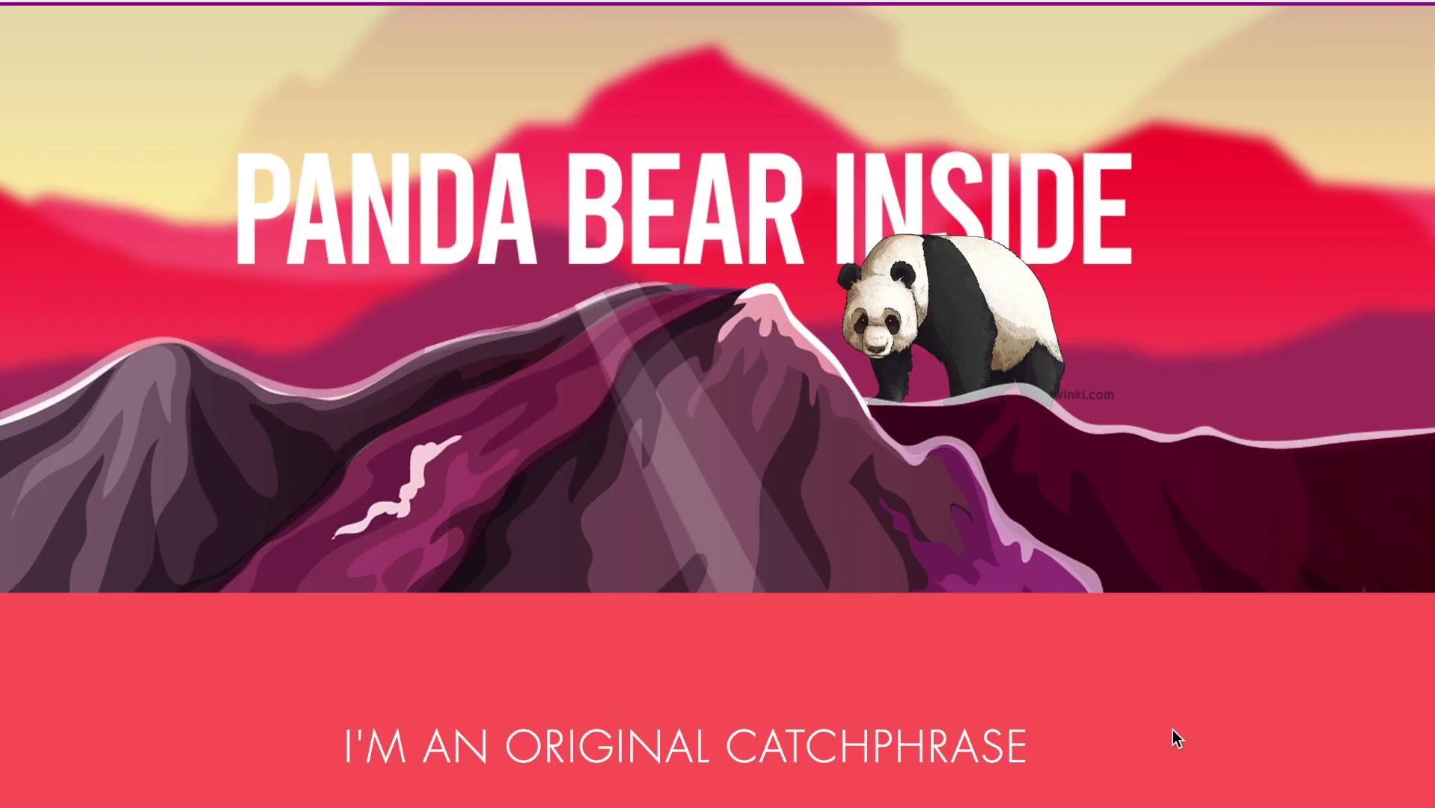
pyautogui.scroll(-3, 1172, 729)
pyautogui.scroll(1, 1172, 729)
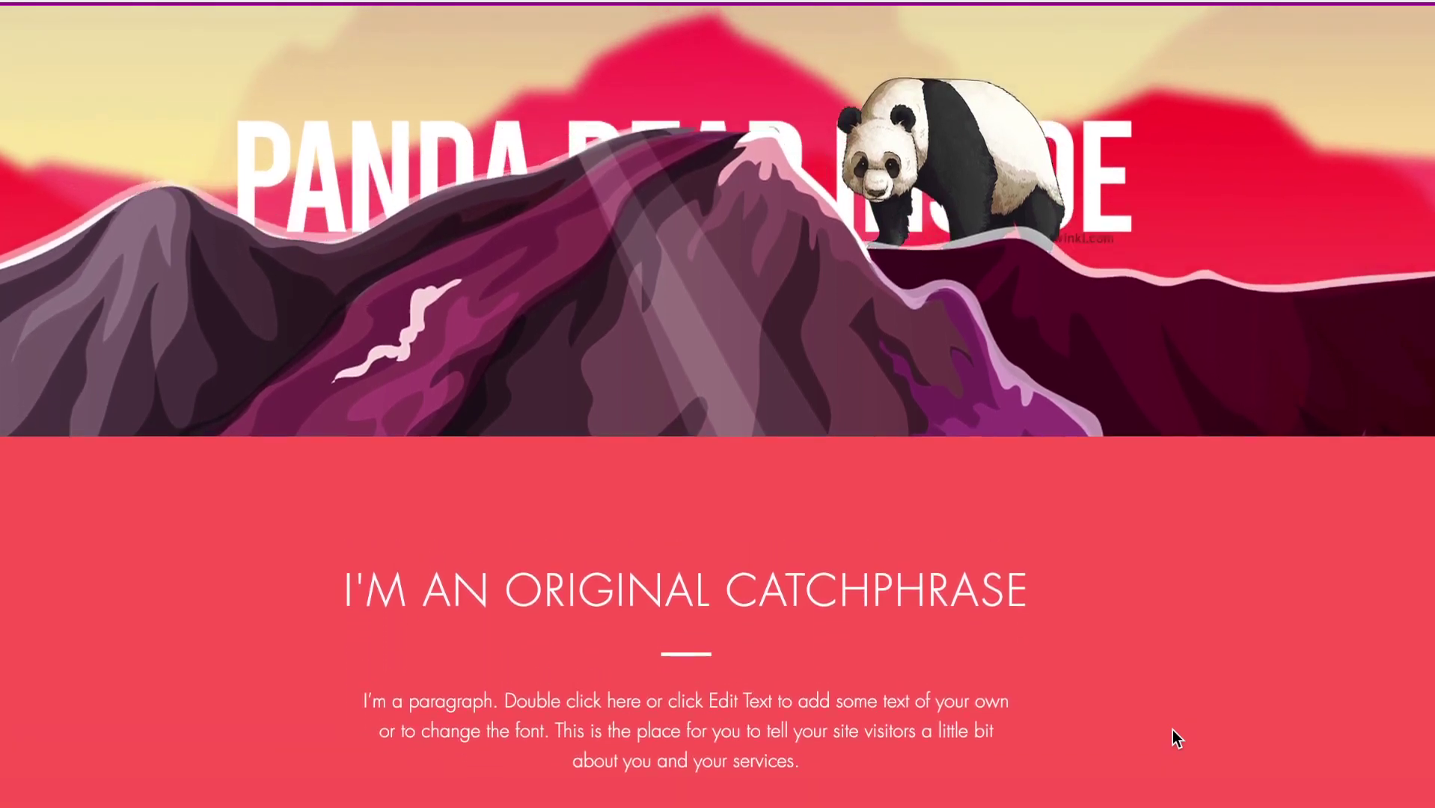
pyautogui.scroll(3, 1172, 729)
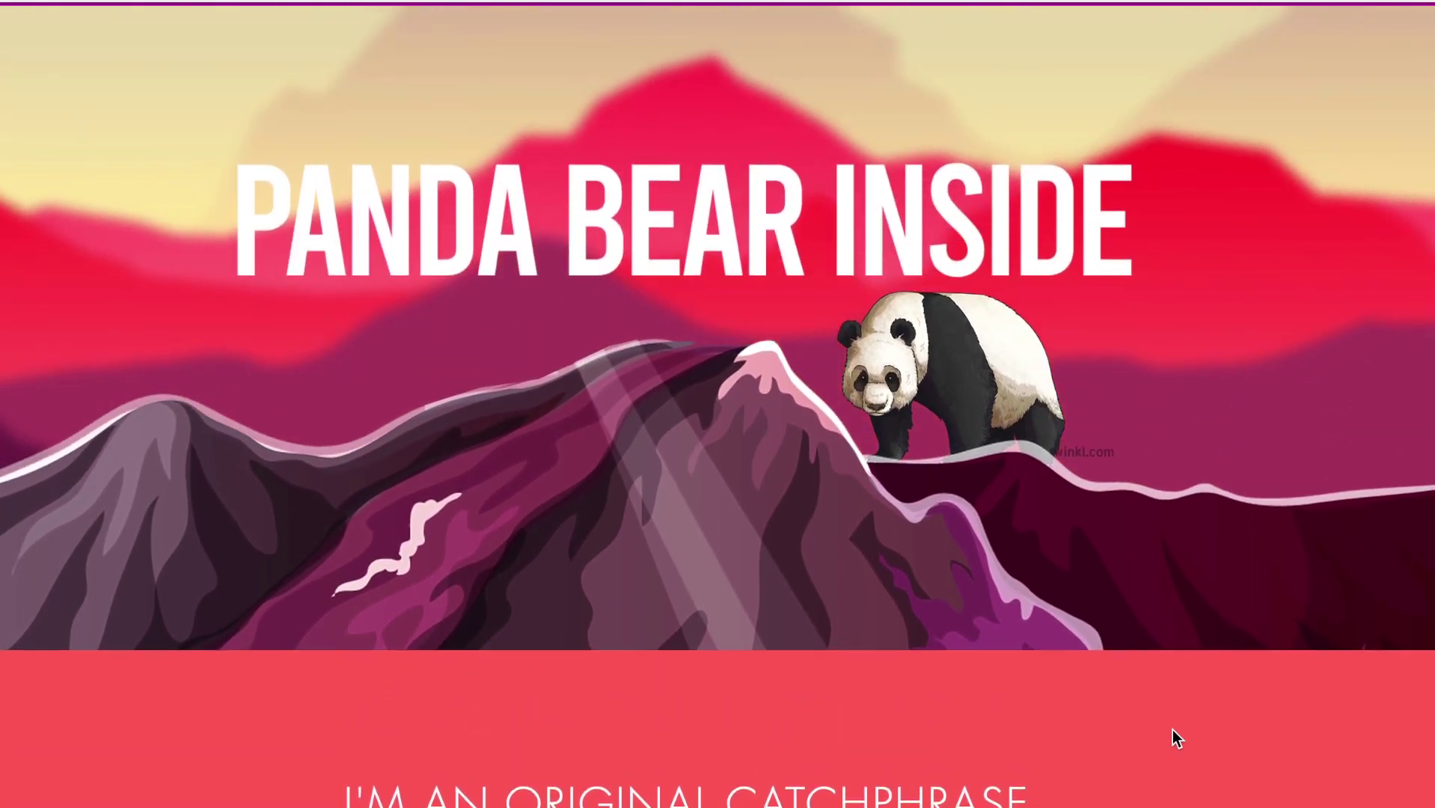
pyautogui.scroll(-10, 1172, 729)
pyautogui.scroll(3, 1172, 729)
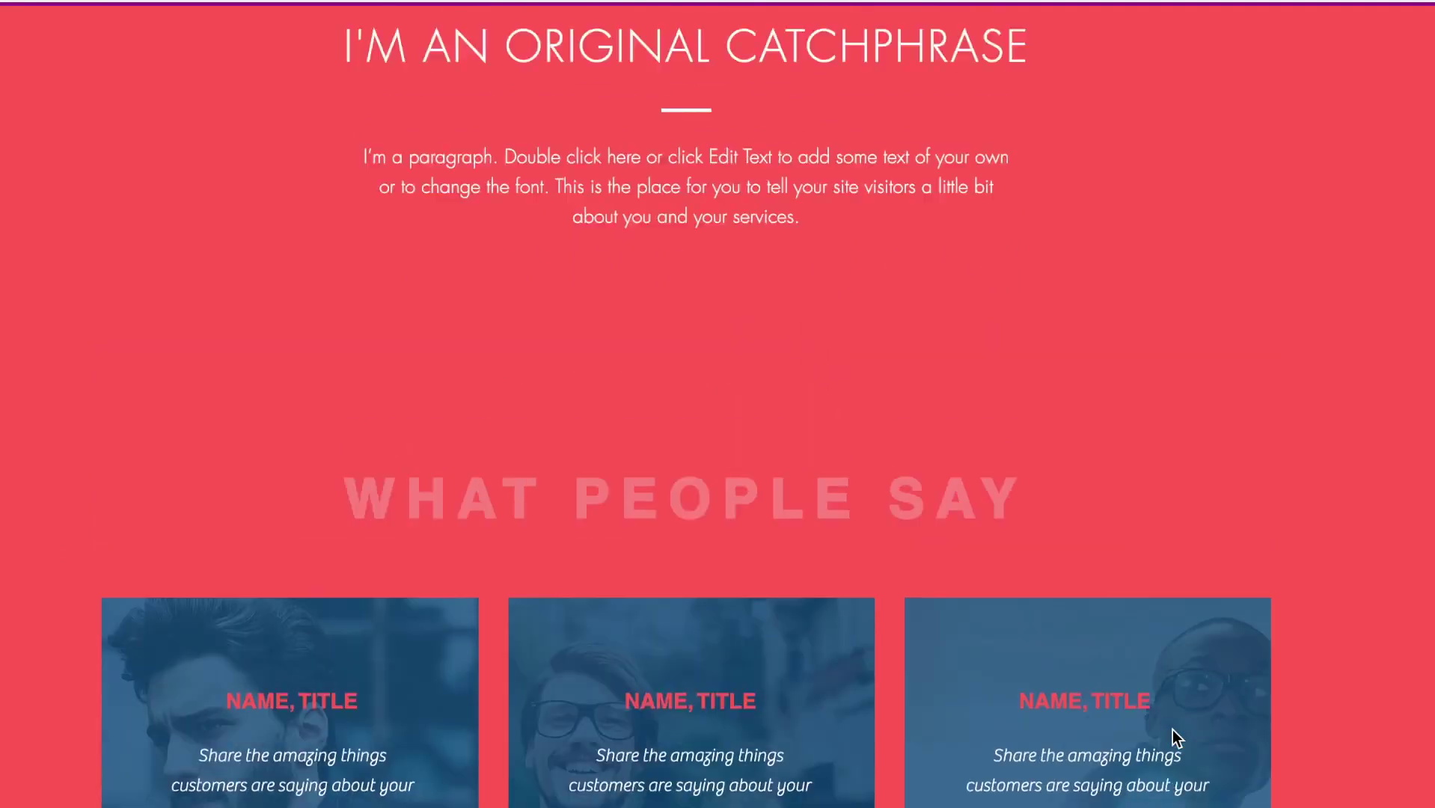
pyautogui.scroll(10, 1172, 729)
pyautogui.scroll(-1, 1172, 730)
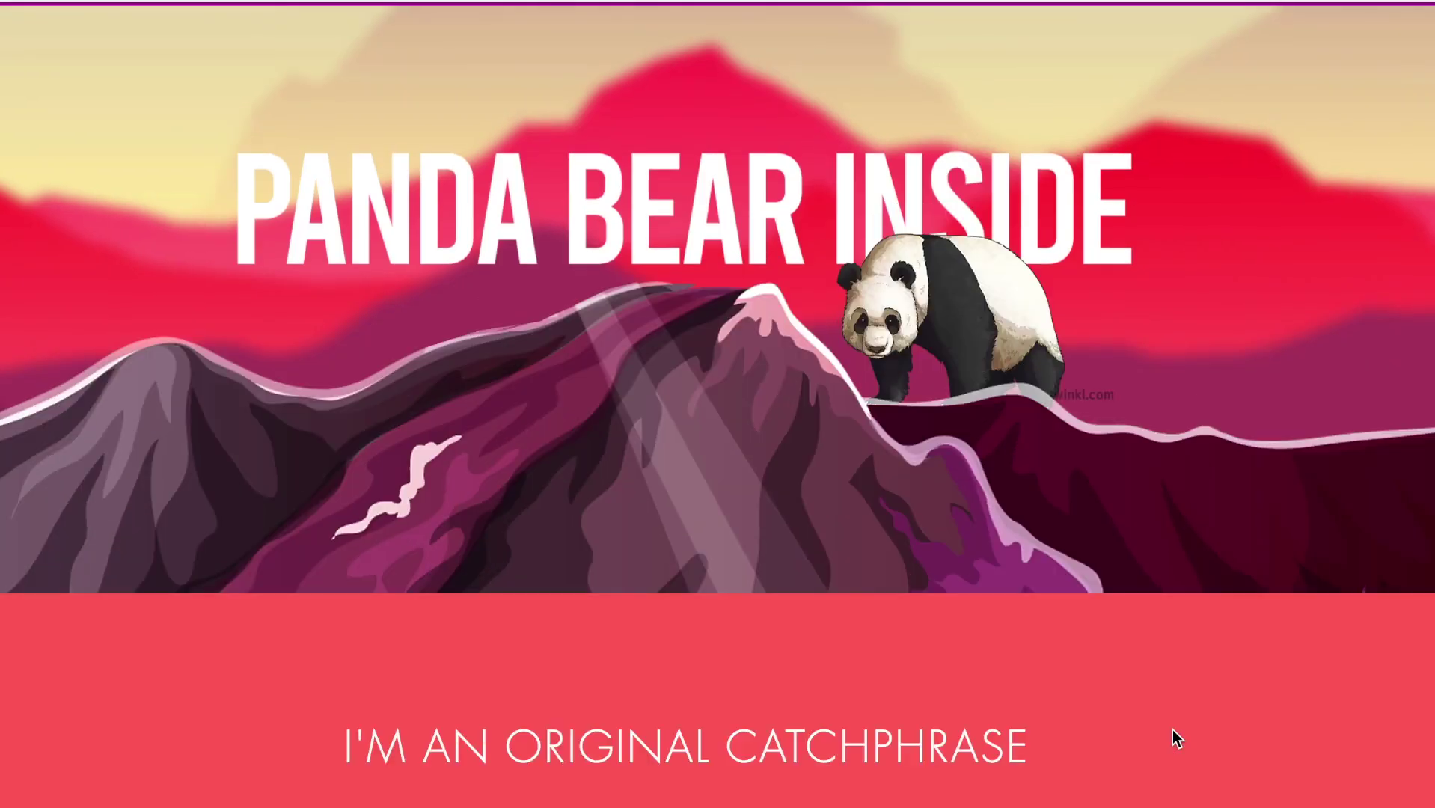
pyautogui.scroll(-4, 1172, 729)
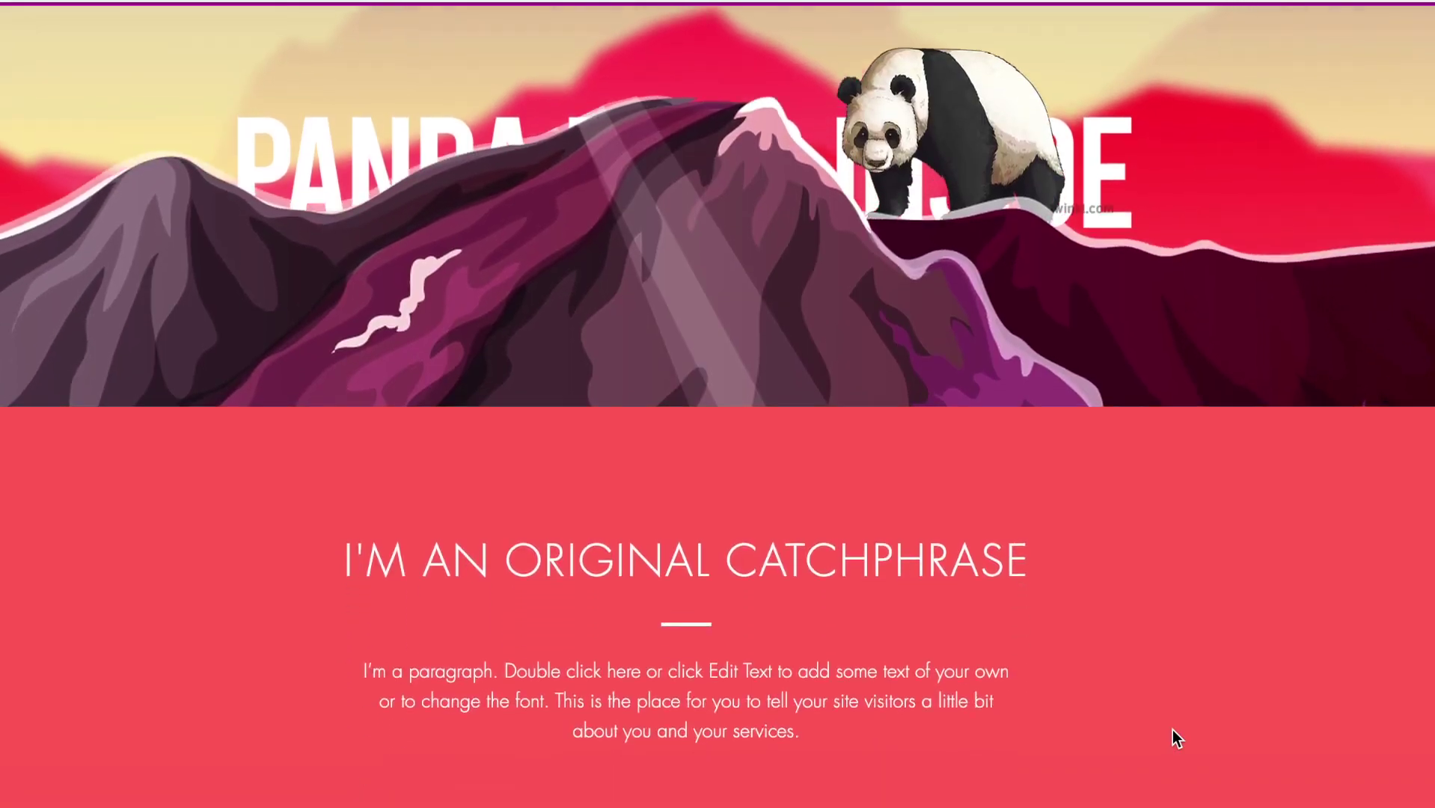
pyautogui.scroll(2, 1172, 730)
pyautogui.scroll(3, 1173, 729)
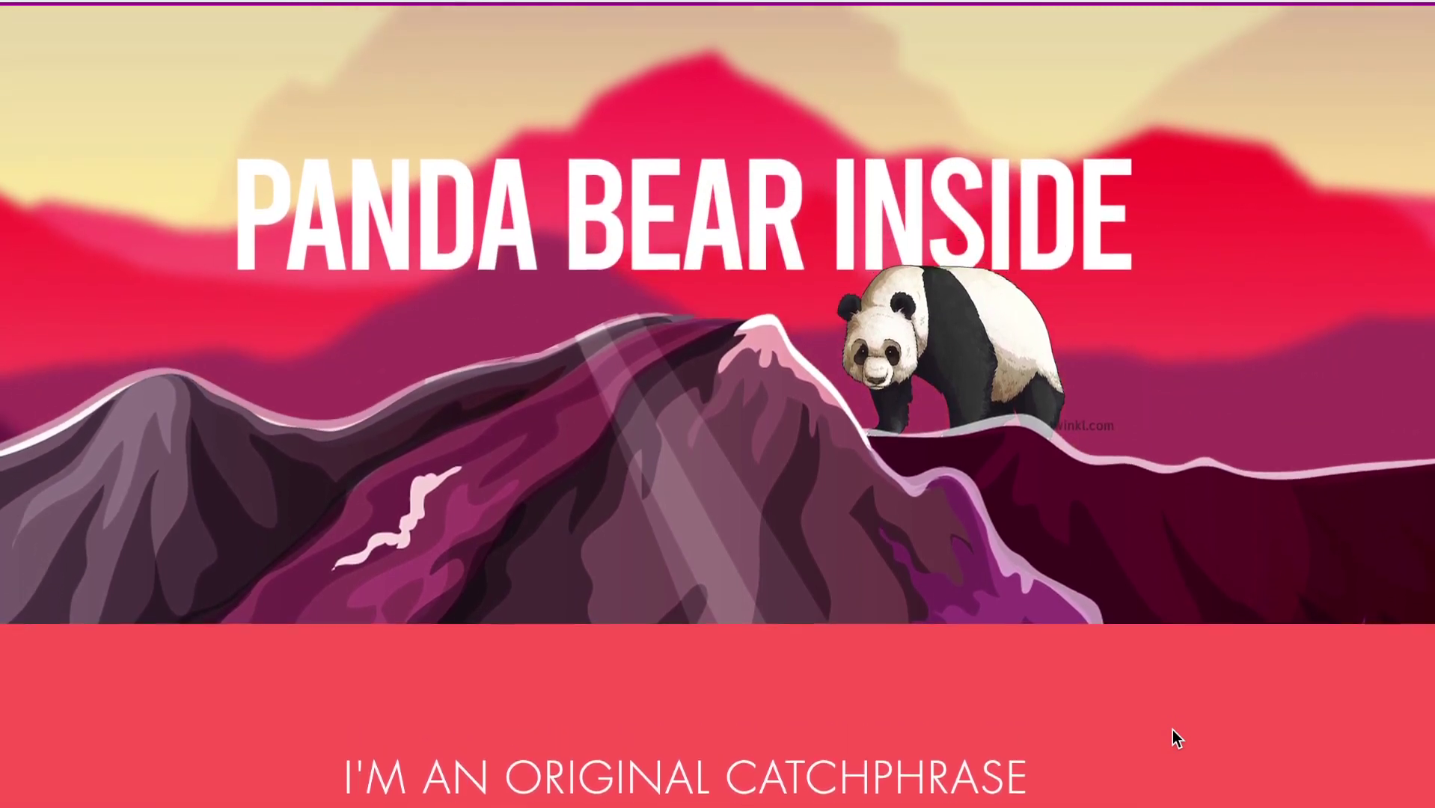
pyautogui.scroll(-1, 1173, 730)
pyautogui.scroll(-12, 1172, 730)
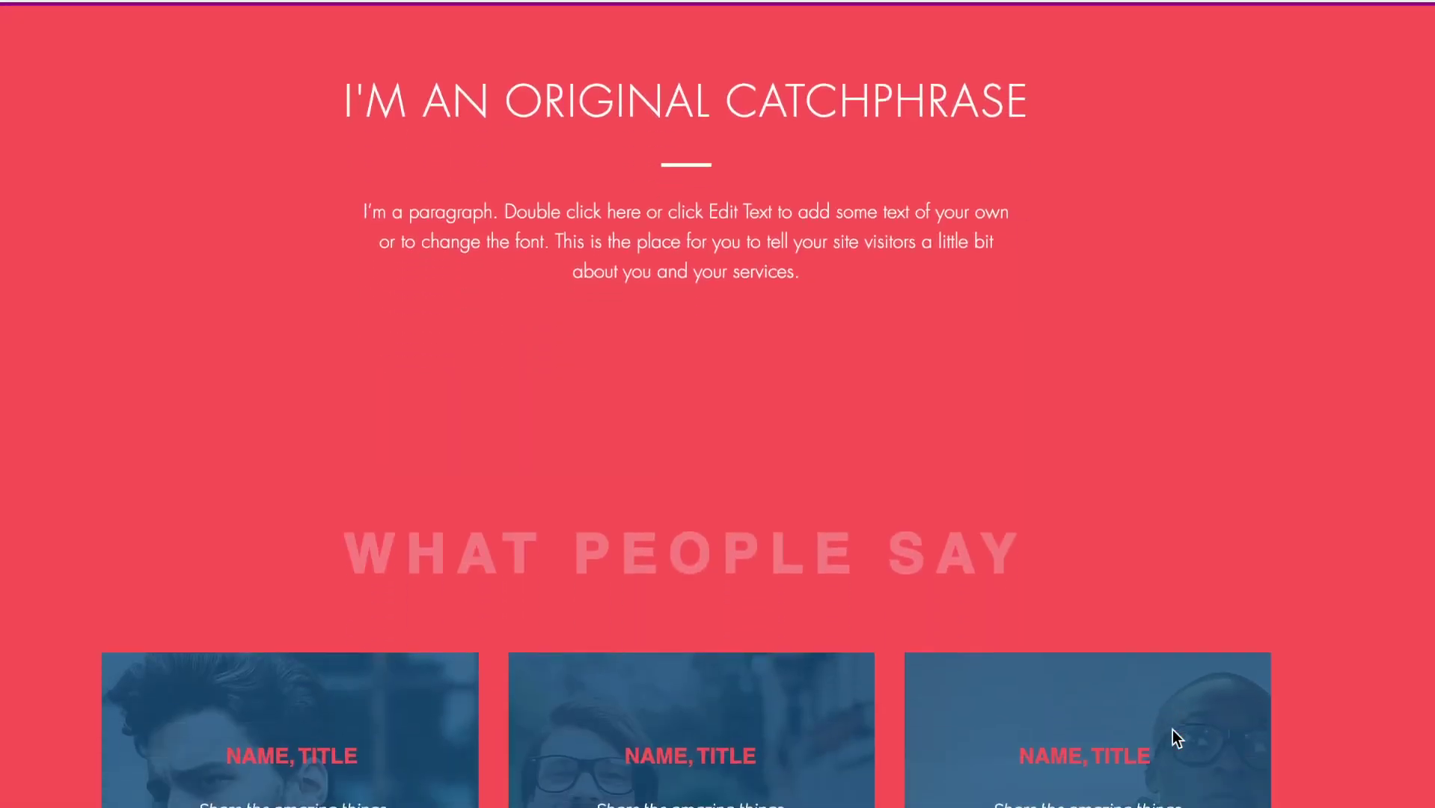
pyautogui.scroll(9, 1172, 730)
pyautogui.scroll(5, 1172, 729)
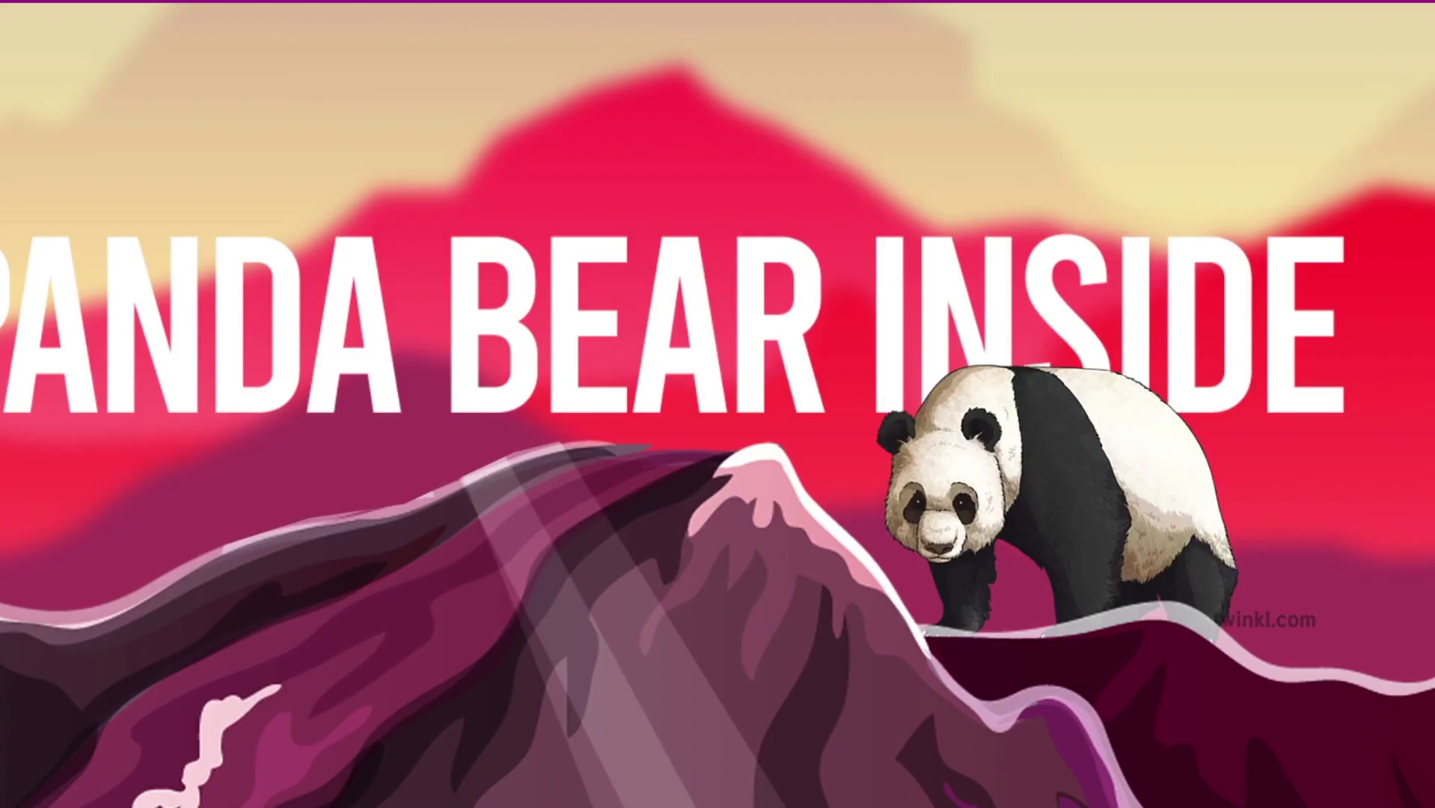
pyautogui.scroll(-3, 718, 404)
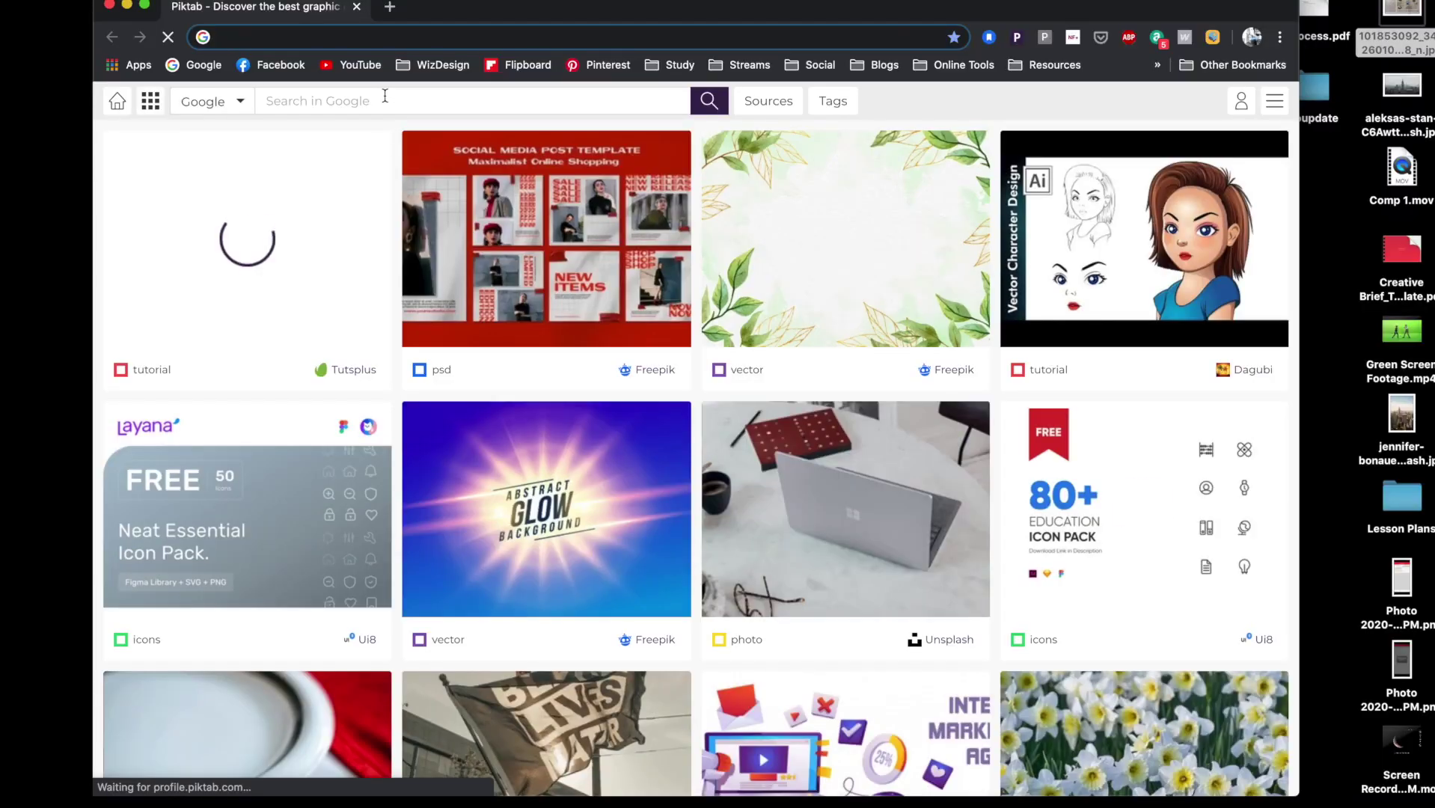
# - Go to wix.com and look over the existing sites in the account
pyautogui.write('wi')
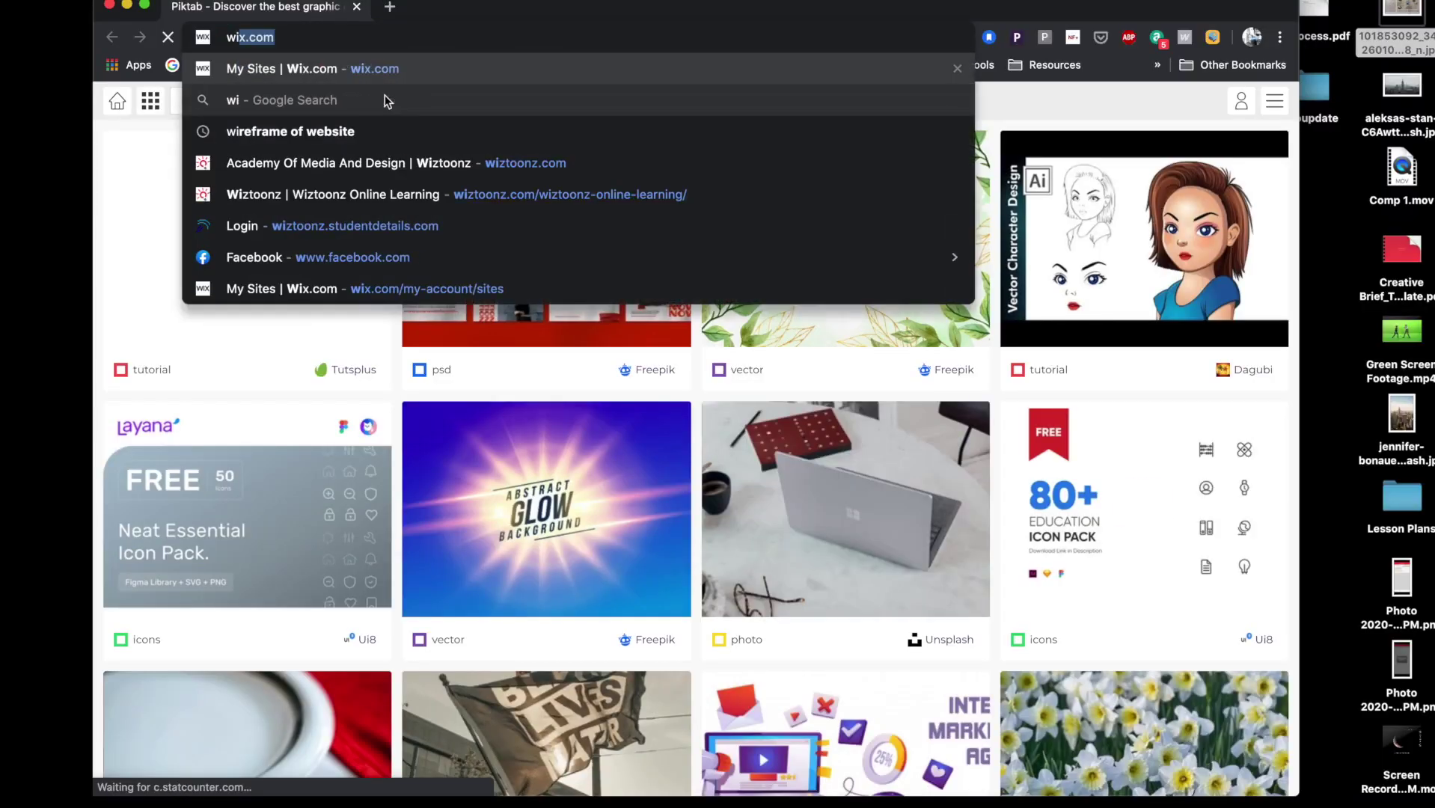
pyautogui.write('x.com')
pyautogui.press('Return')
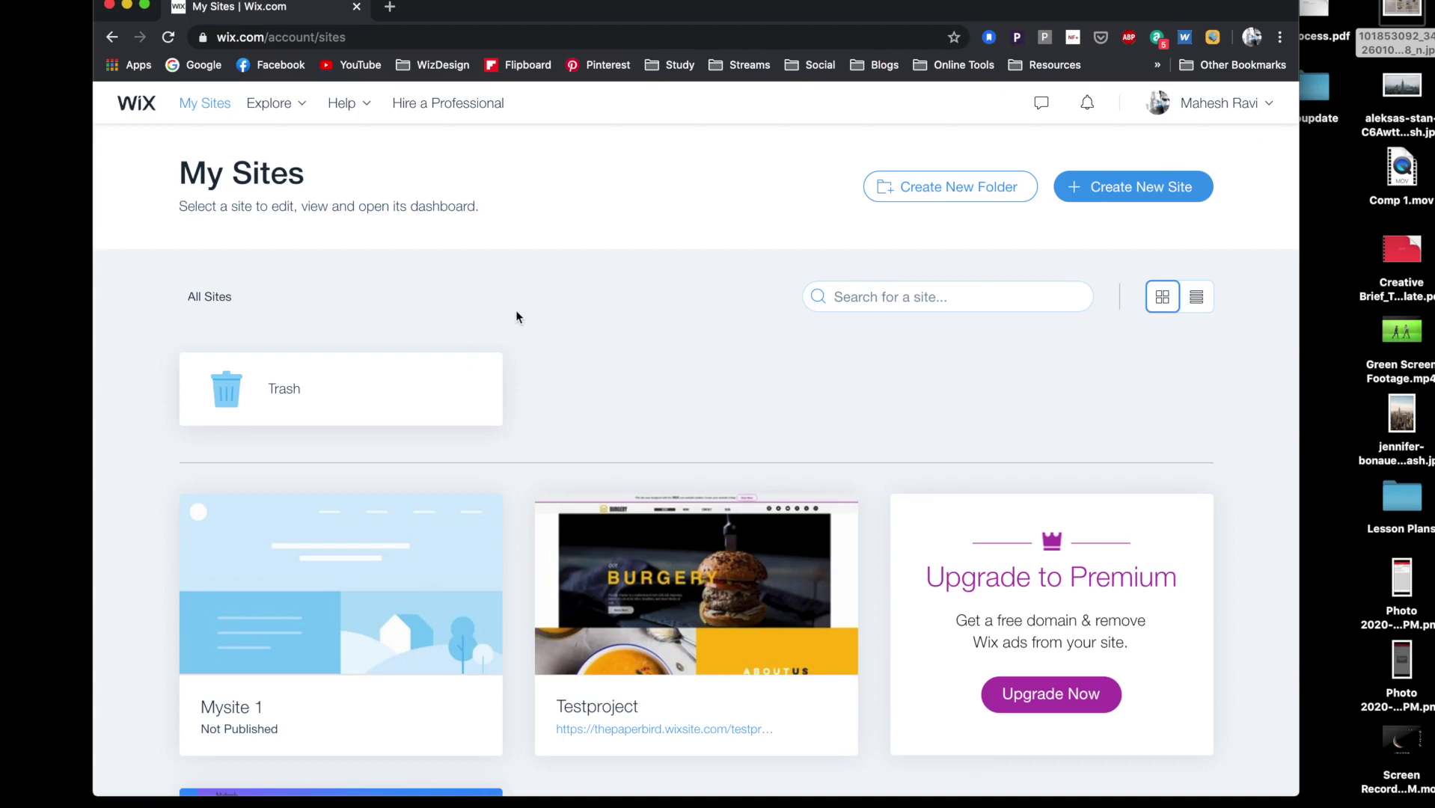
pyautogui.scroll(-3, 515, 309)
pyautogui.scroll(3, 516, 309)
# - Create a new site of the Designer kind and choose to build it from a template with the Editor
pyautogui.click(1119, 186)
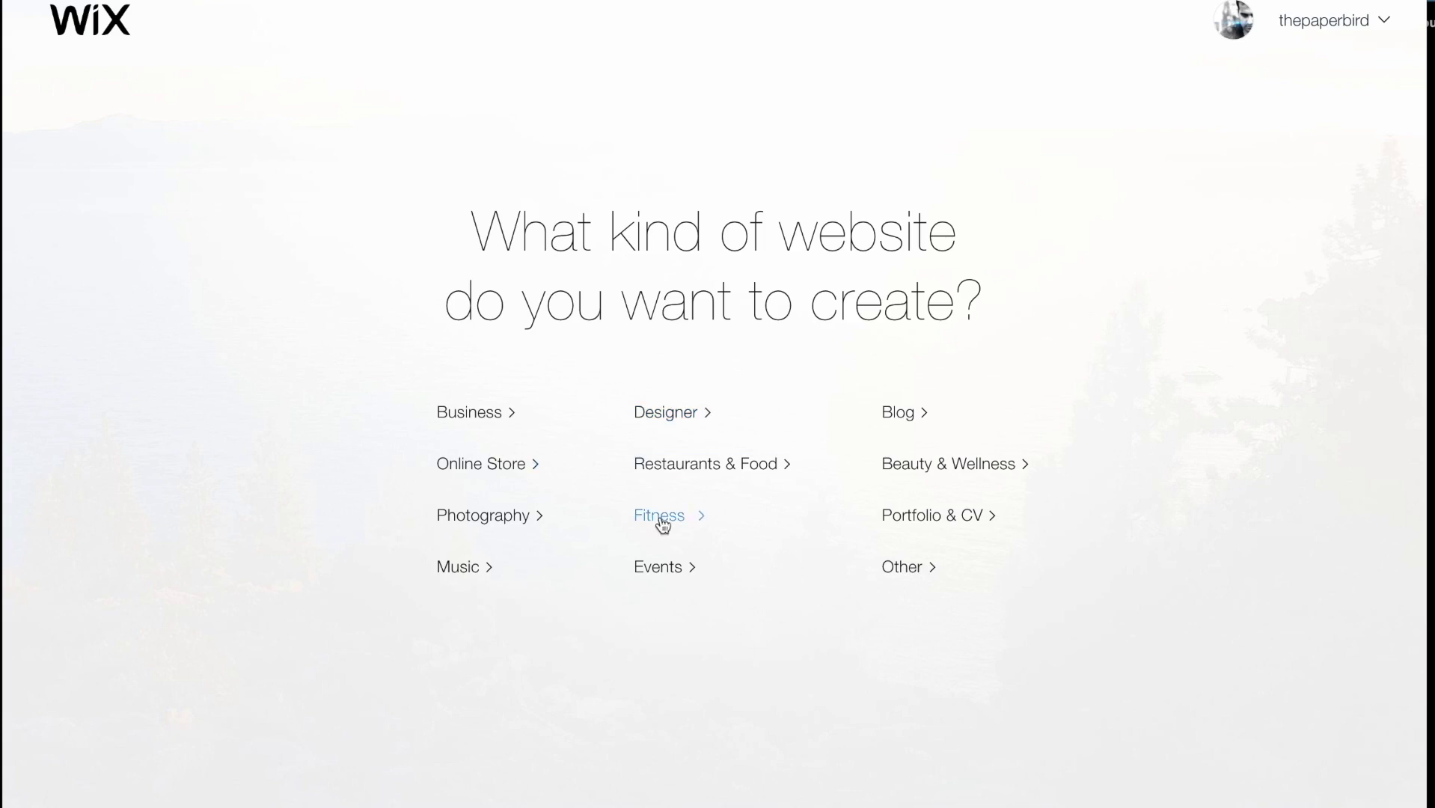
pyautogui.click(651, 416)
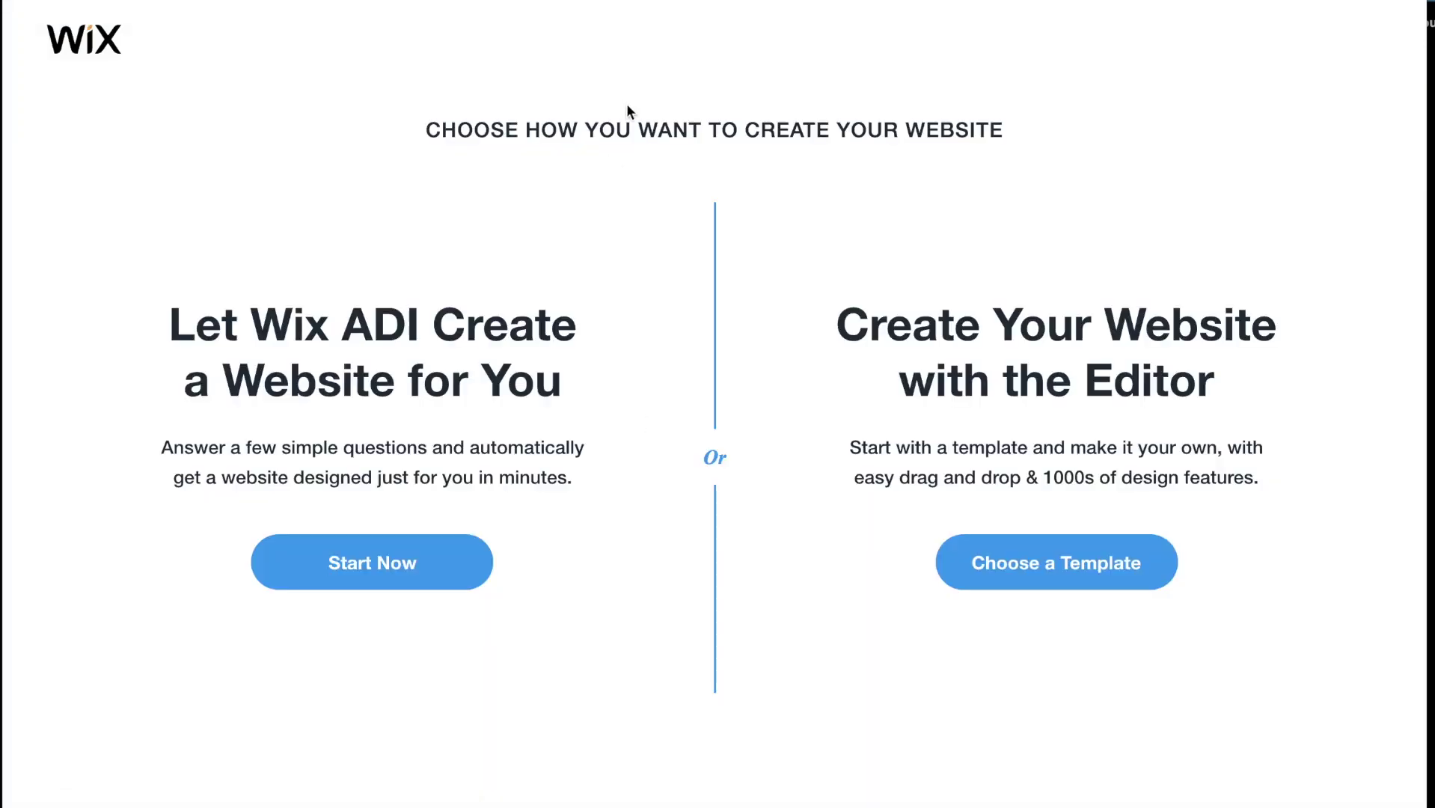
pyautogui.click(1034, 580)
# - Start editing the blank Start from Scratch template and dismiss the getting-started introduction
pyautogui.moveTo(1026, 463)
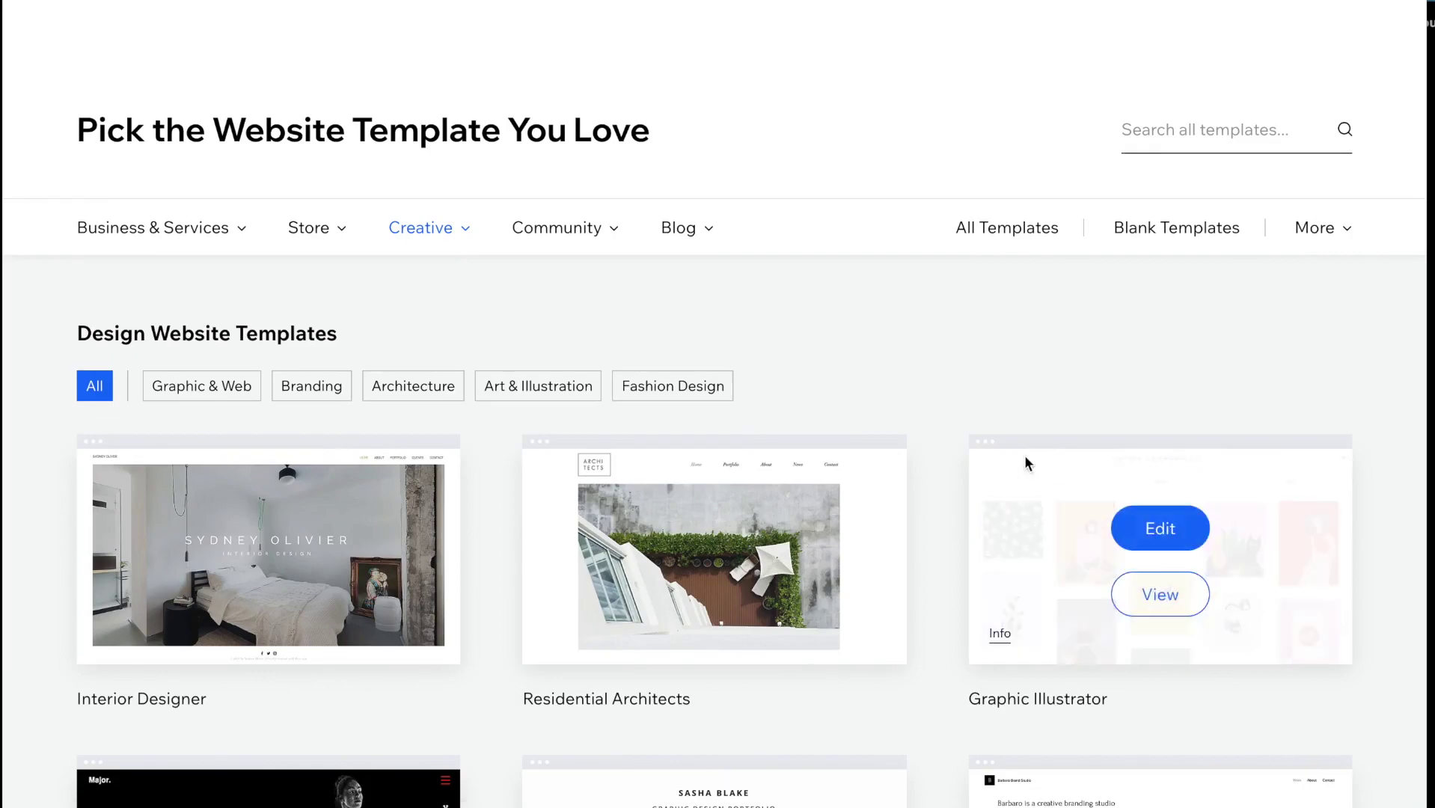
pyautogui.click(1164, 227)
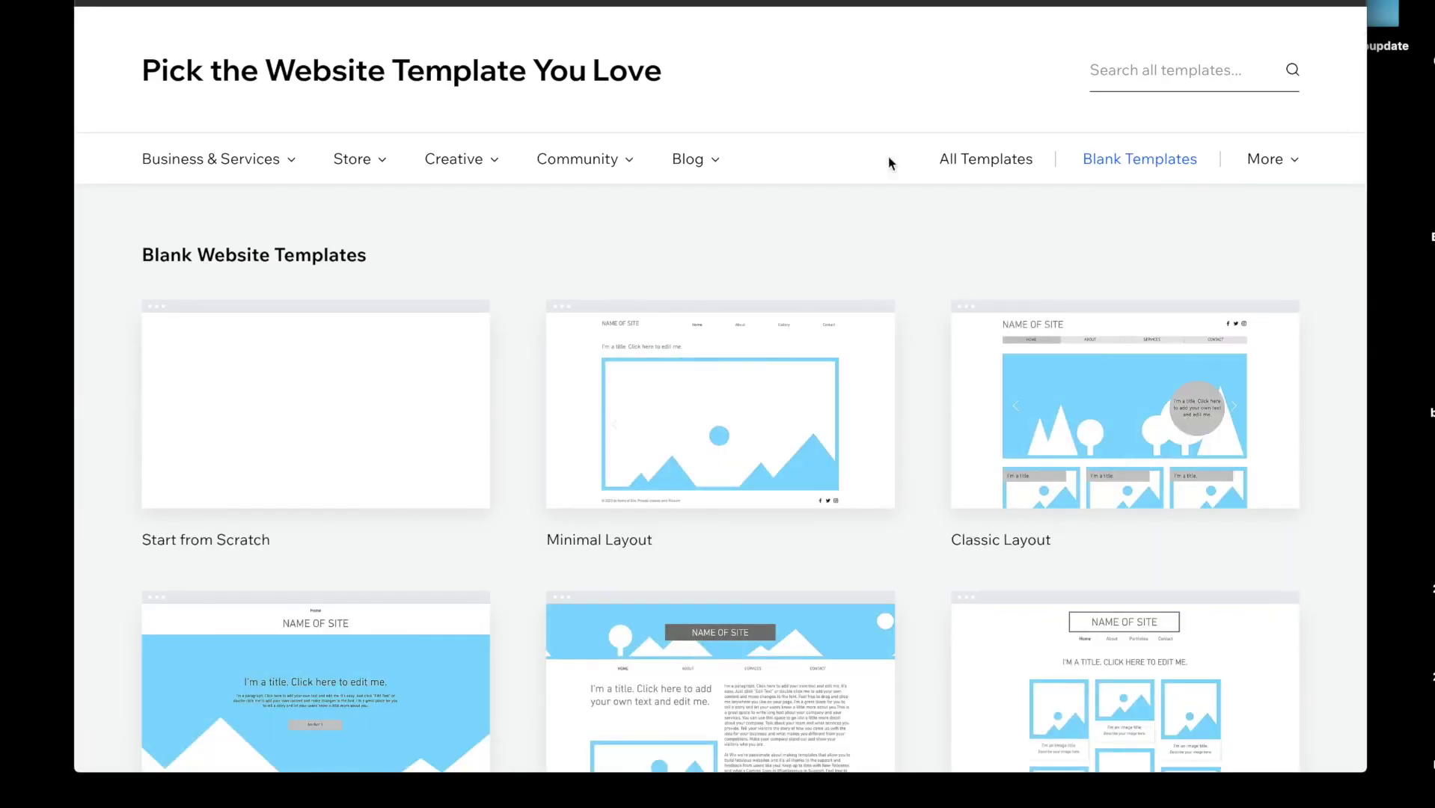
pyautogui.moveTo(200, 462)
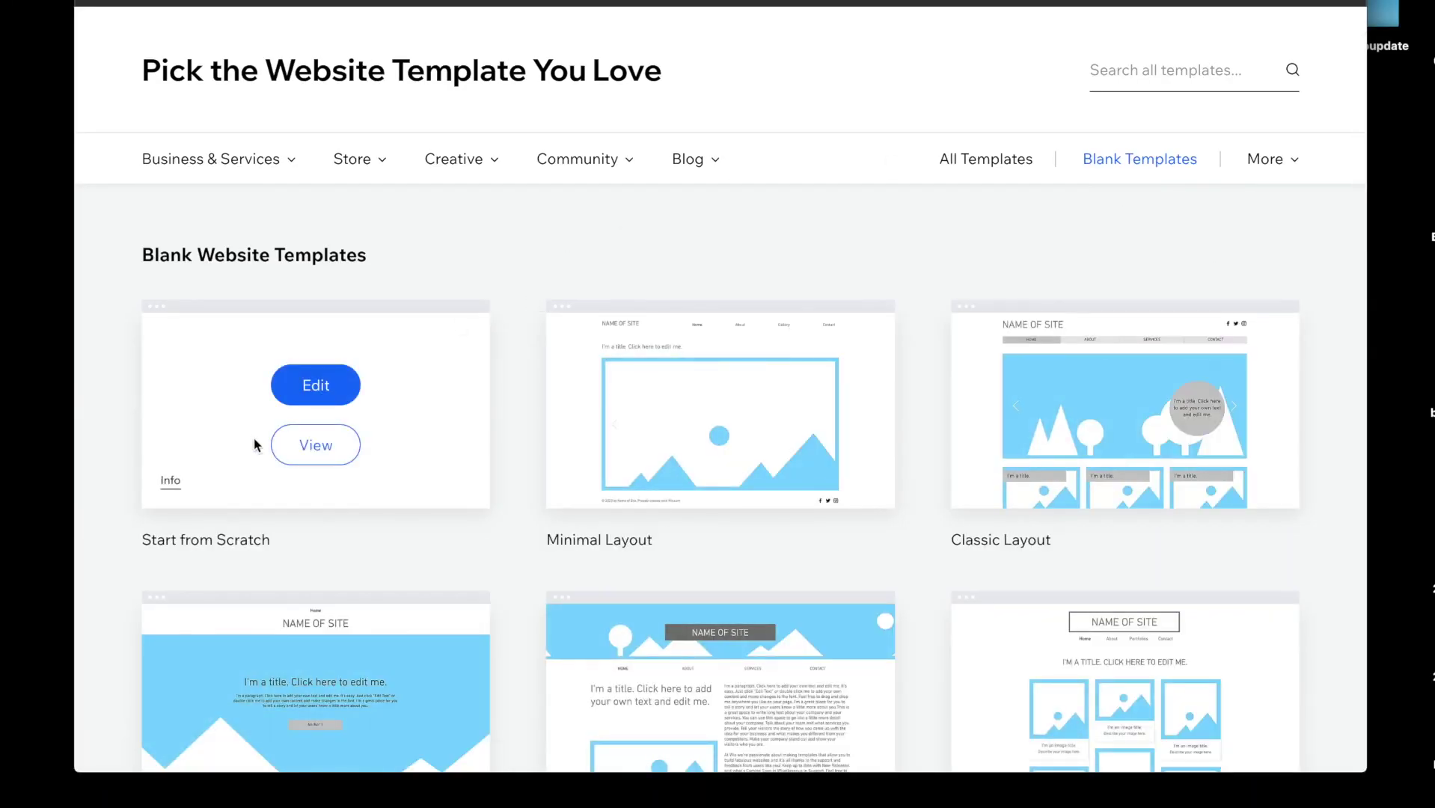
pyautogui.click(300, 381)
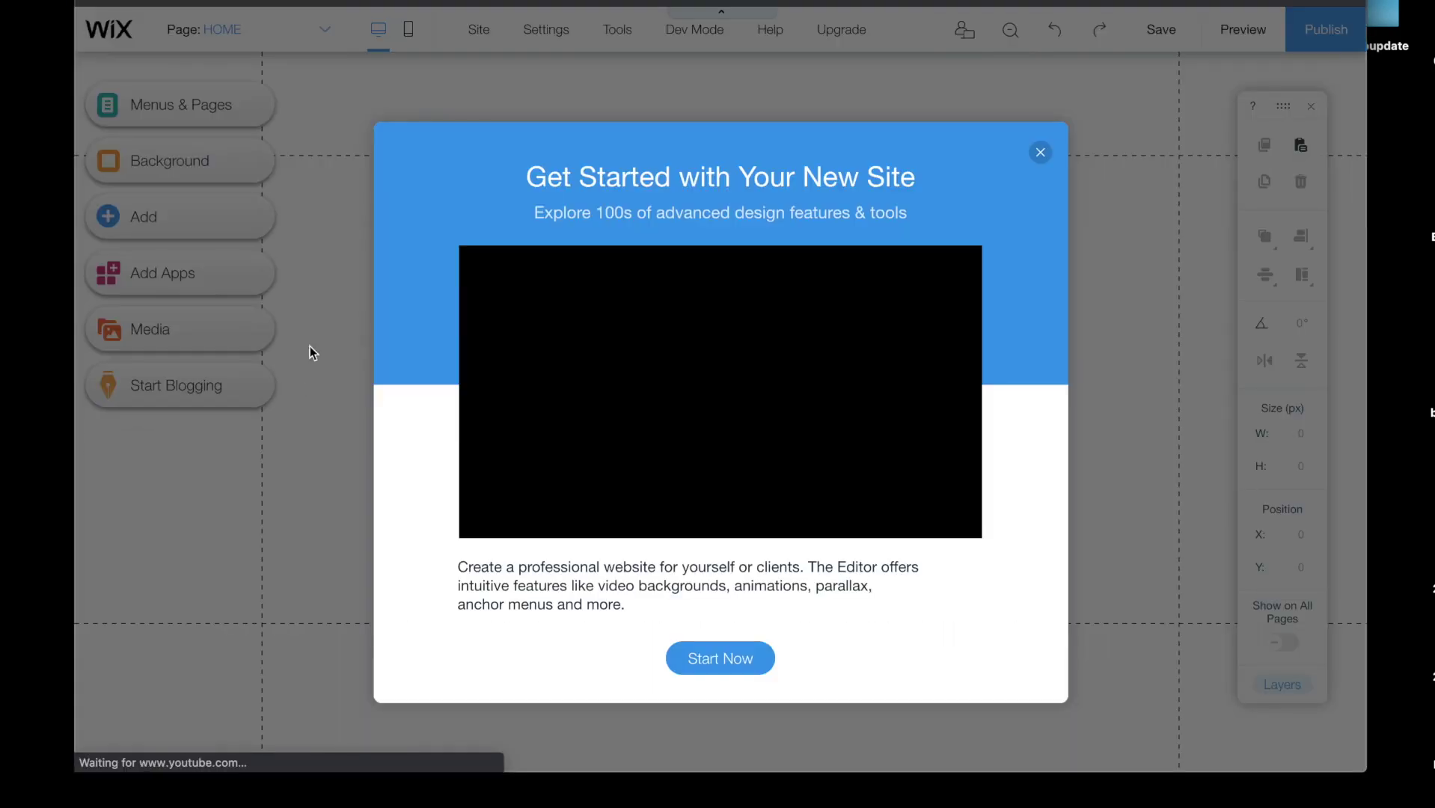
pyautogui.click(1040, 152)
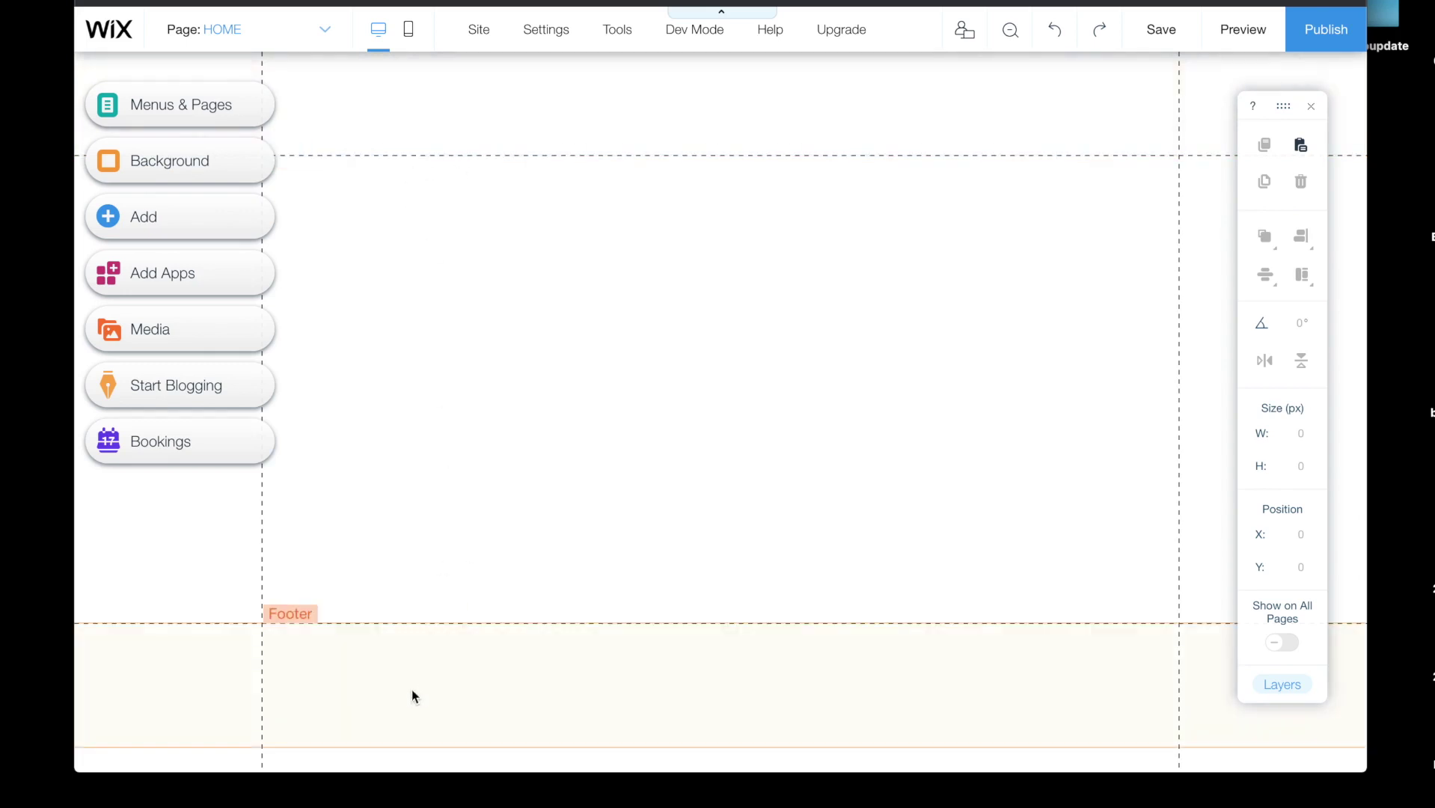
# - Set the HOME page's layout to No Header & Footer and close the page settings
pyautogui.click(165, 104)
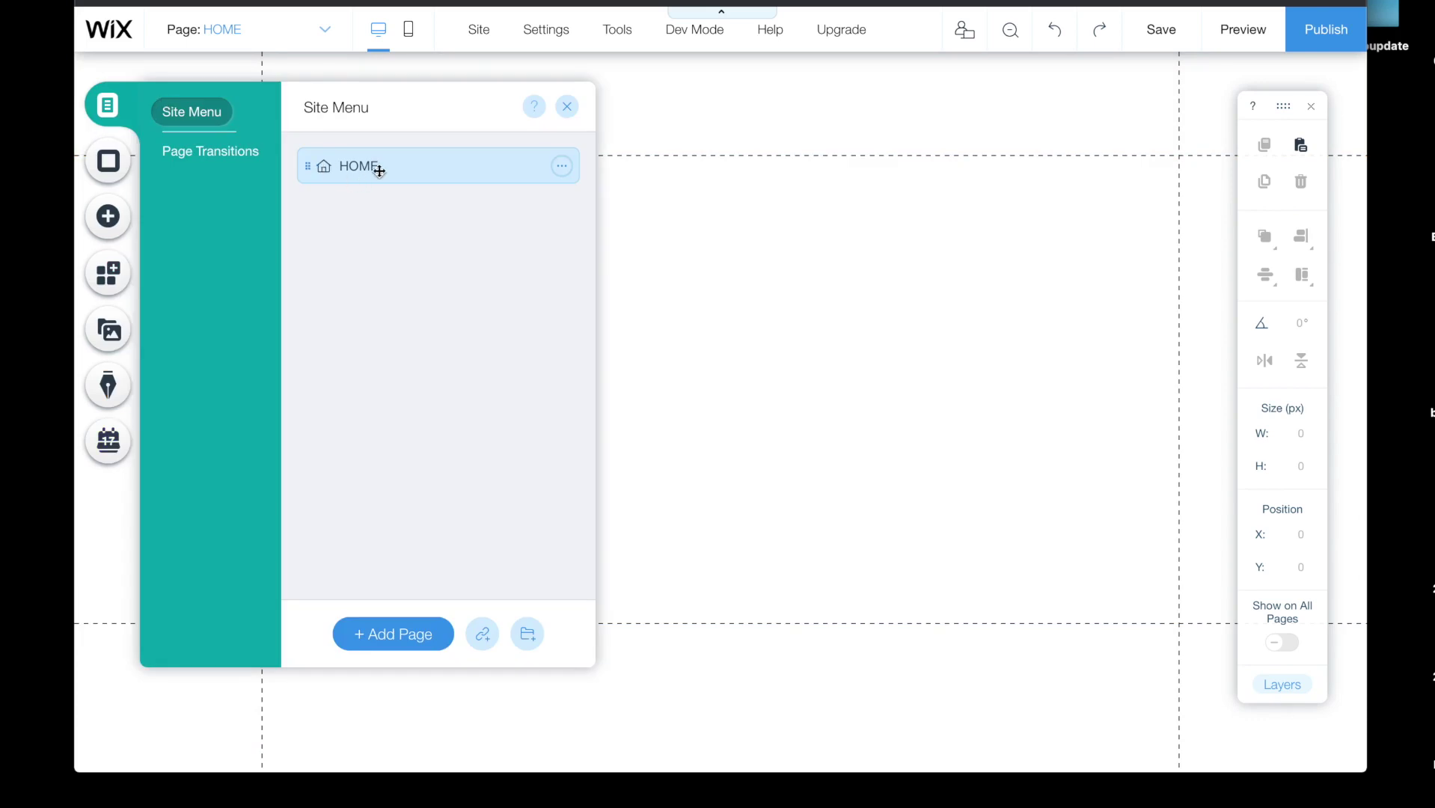
pyautogui.click(562, 167)
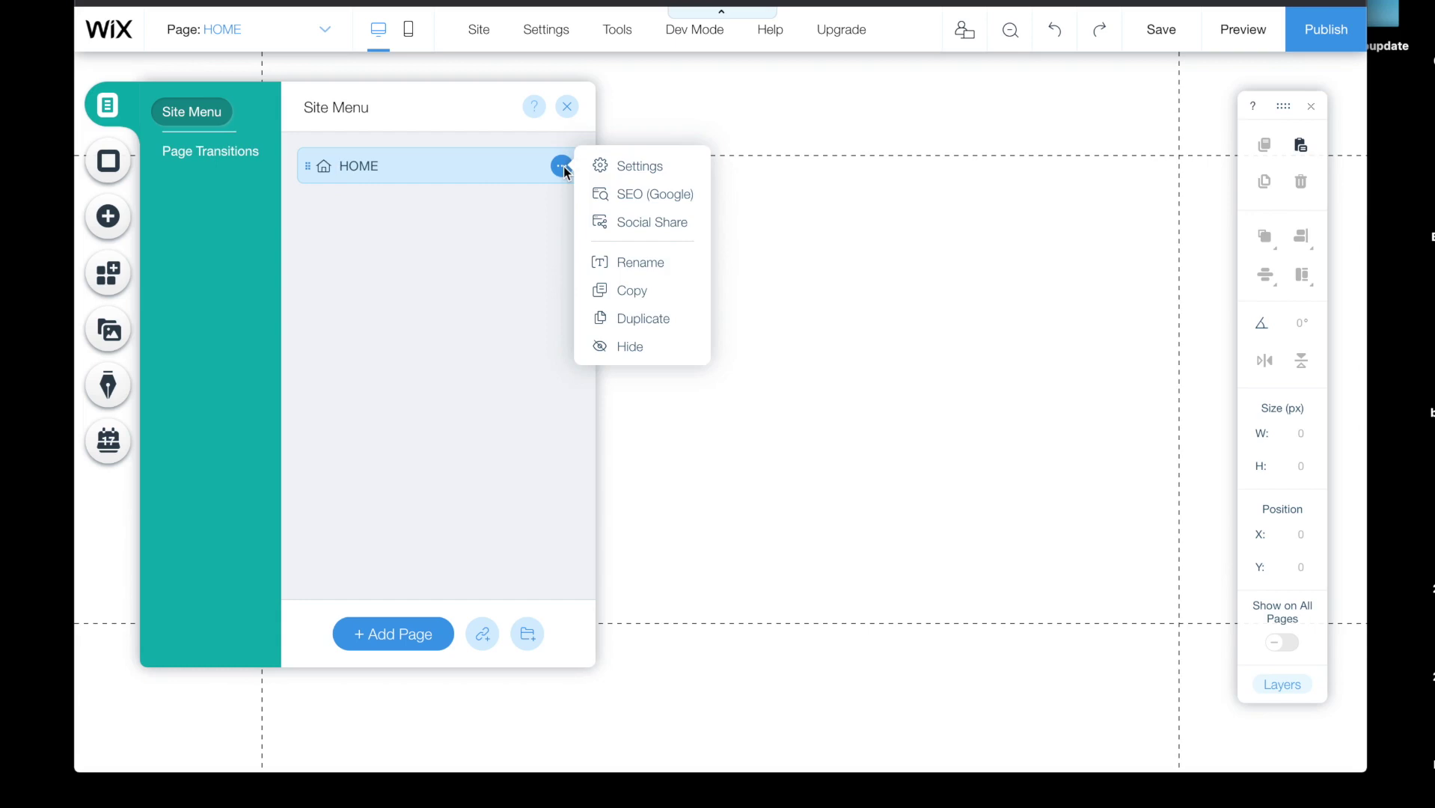
pyautogui.click(598, 166)
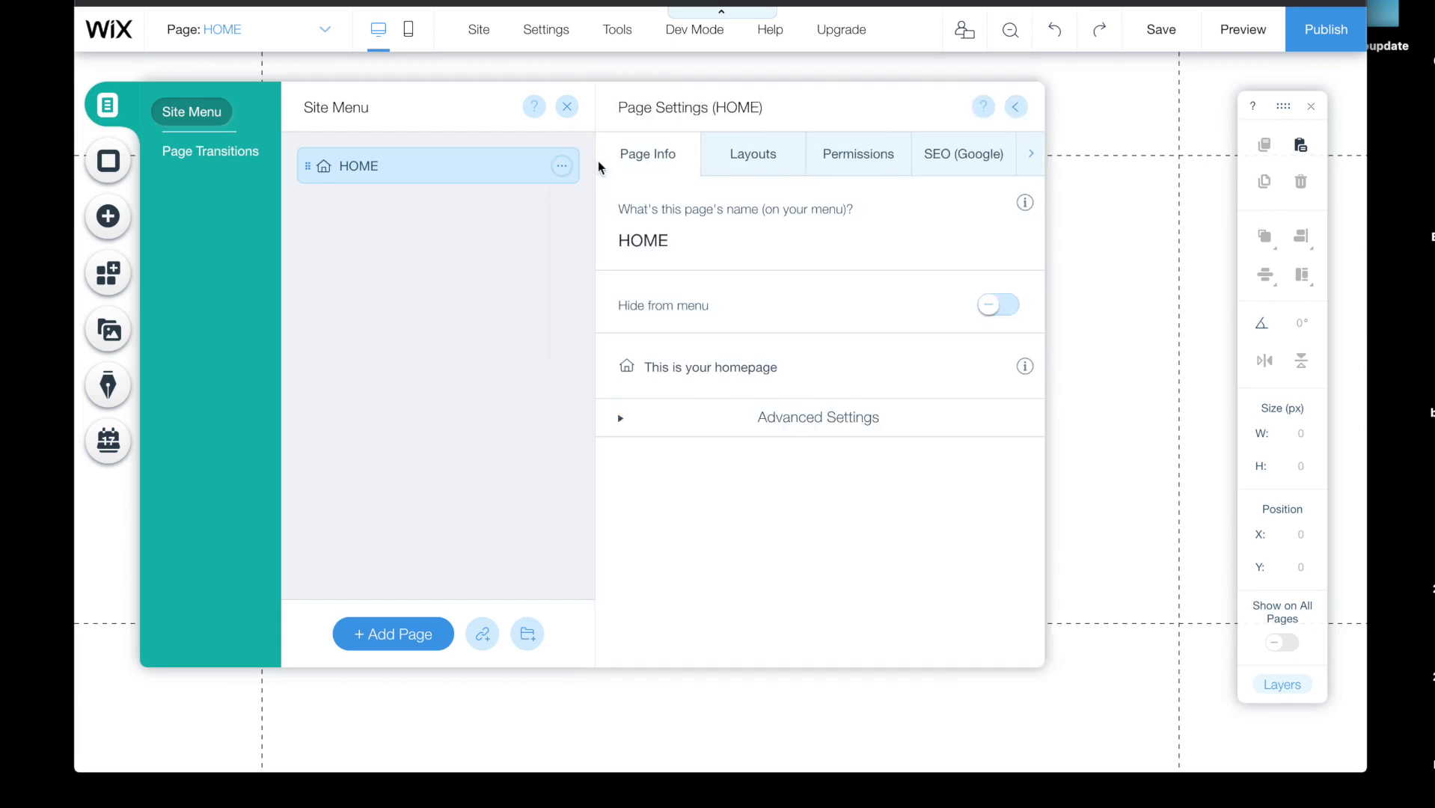
pyautogui.click(728, 155)
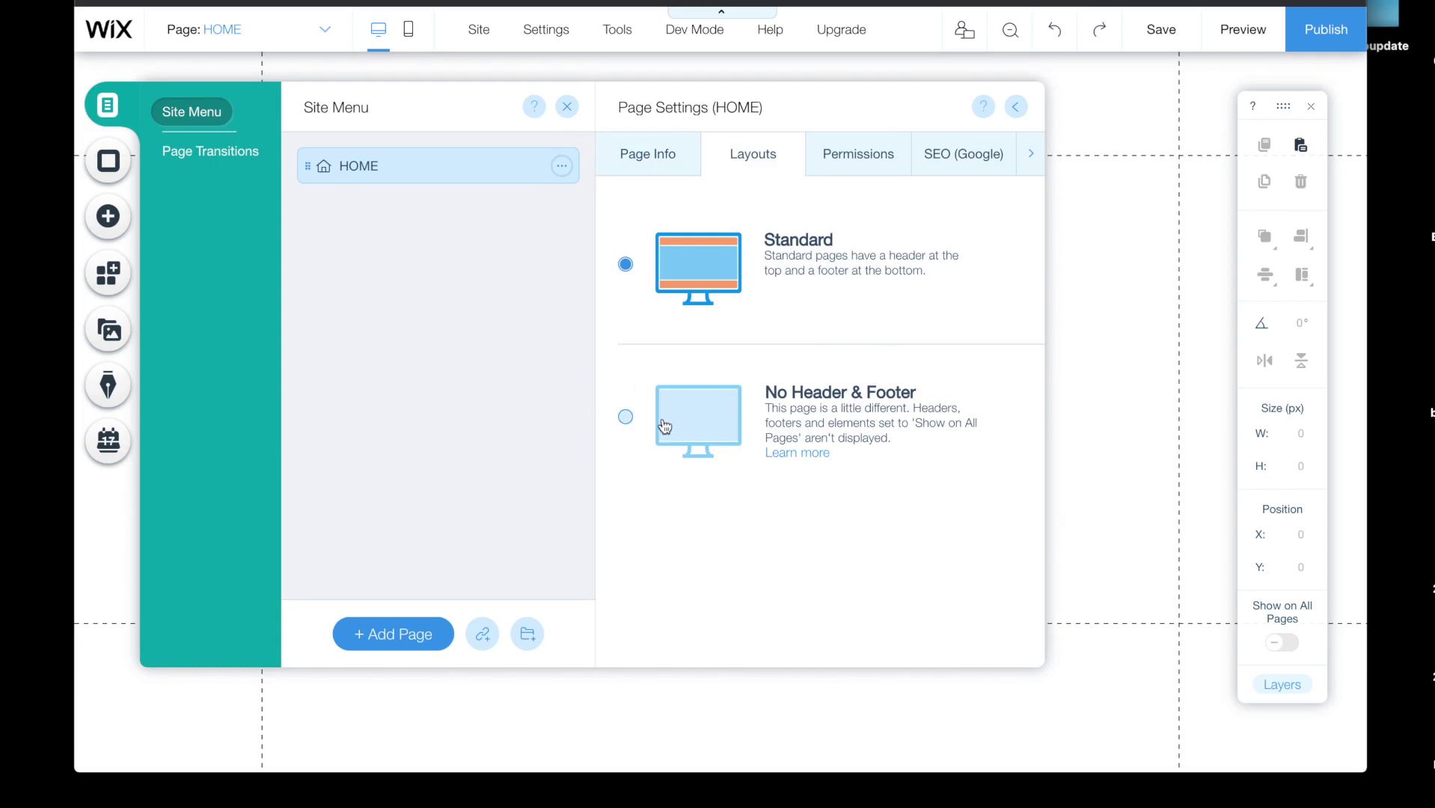
pyautogui.click(625, 421)
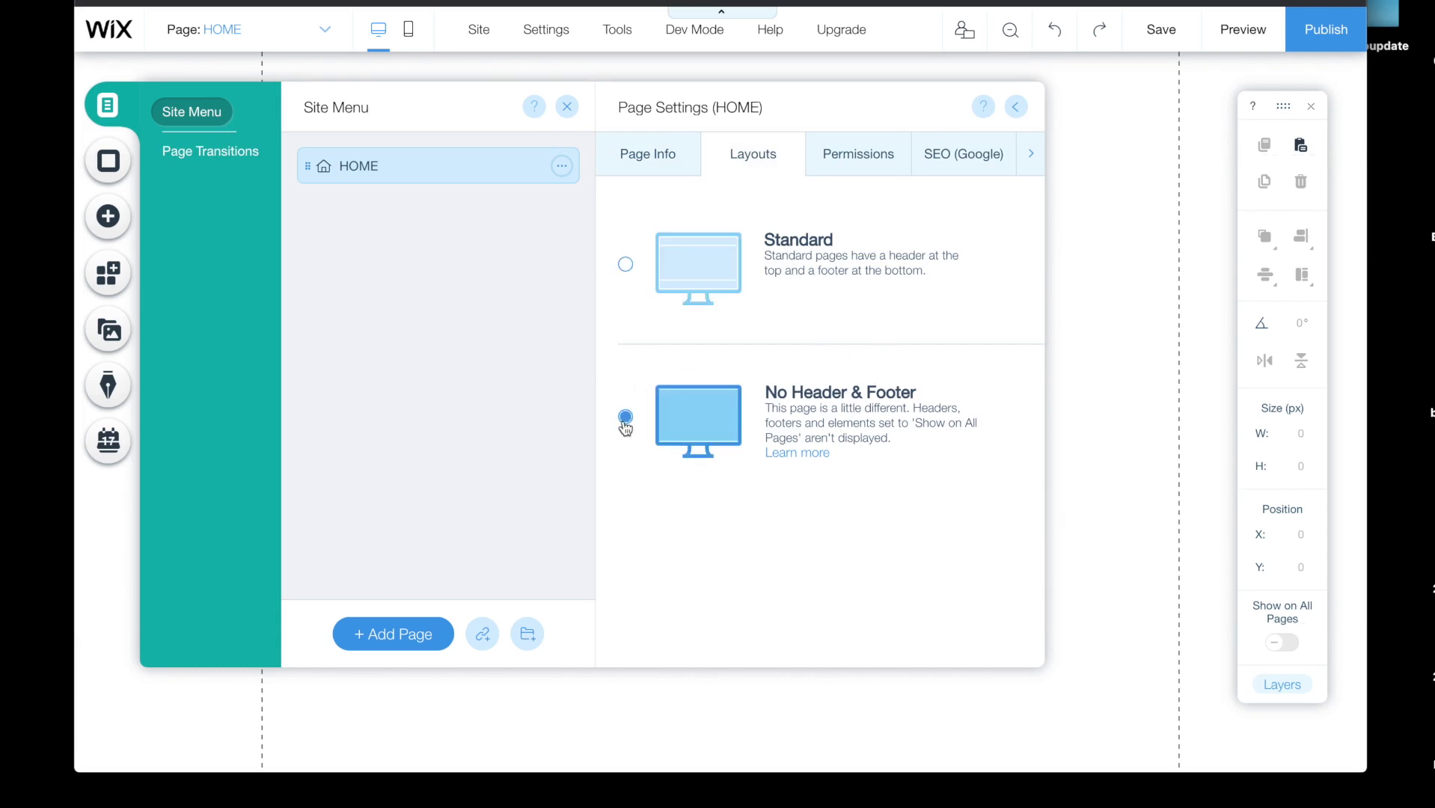
pyautogui.click(1013, 109)
pyautogui.click(984, 175)
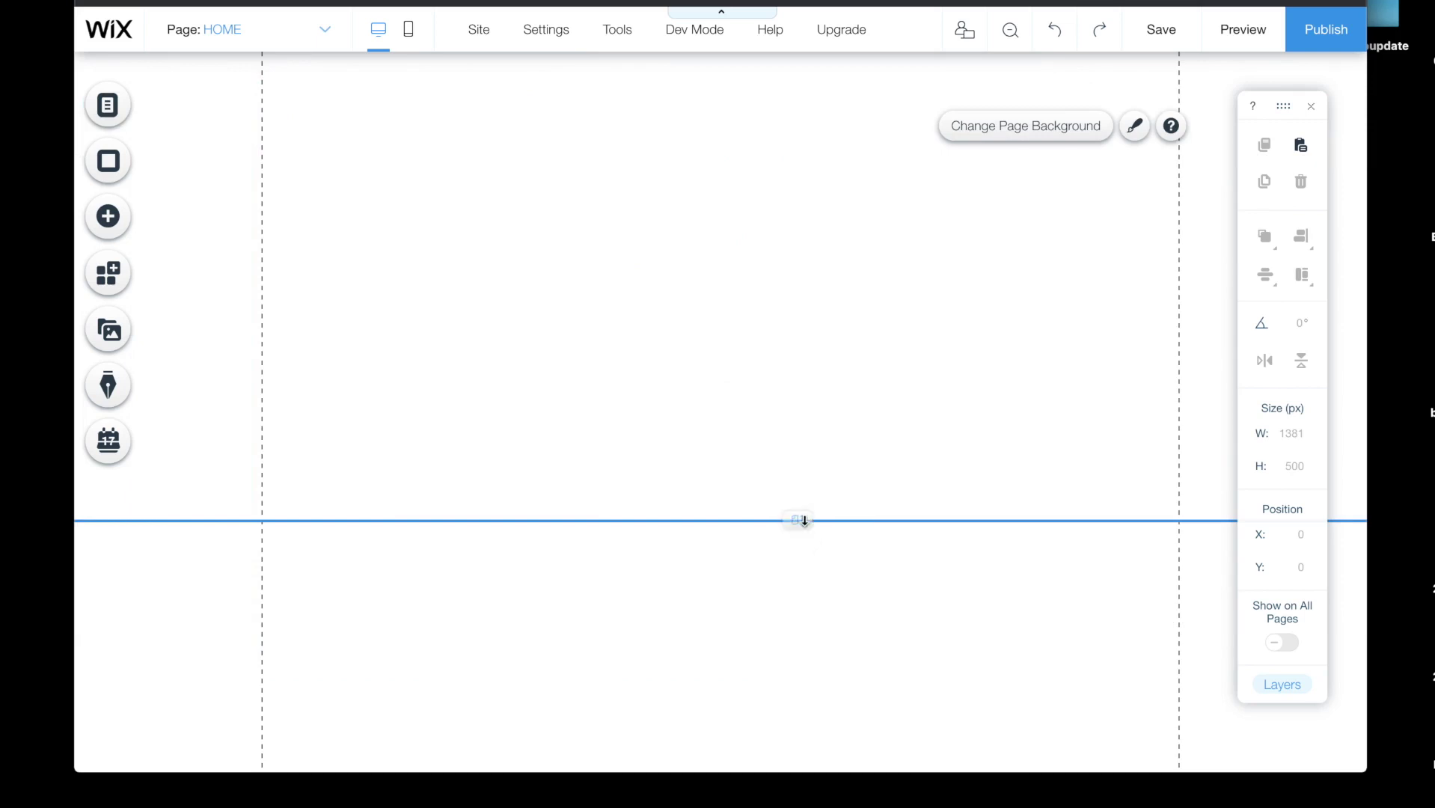
# - Extend the HOME page downward to a height of about 926 px
pyautogui.moveTo(799, 521); pyautogui.dragTo(797, 787)
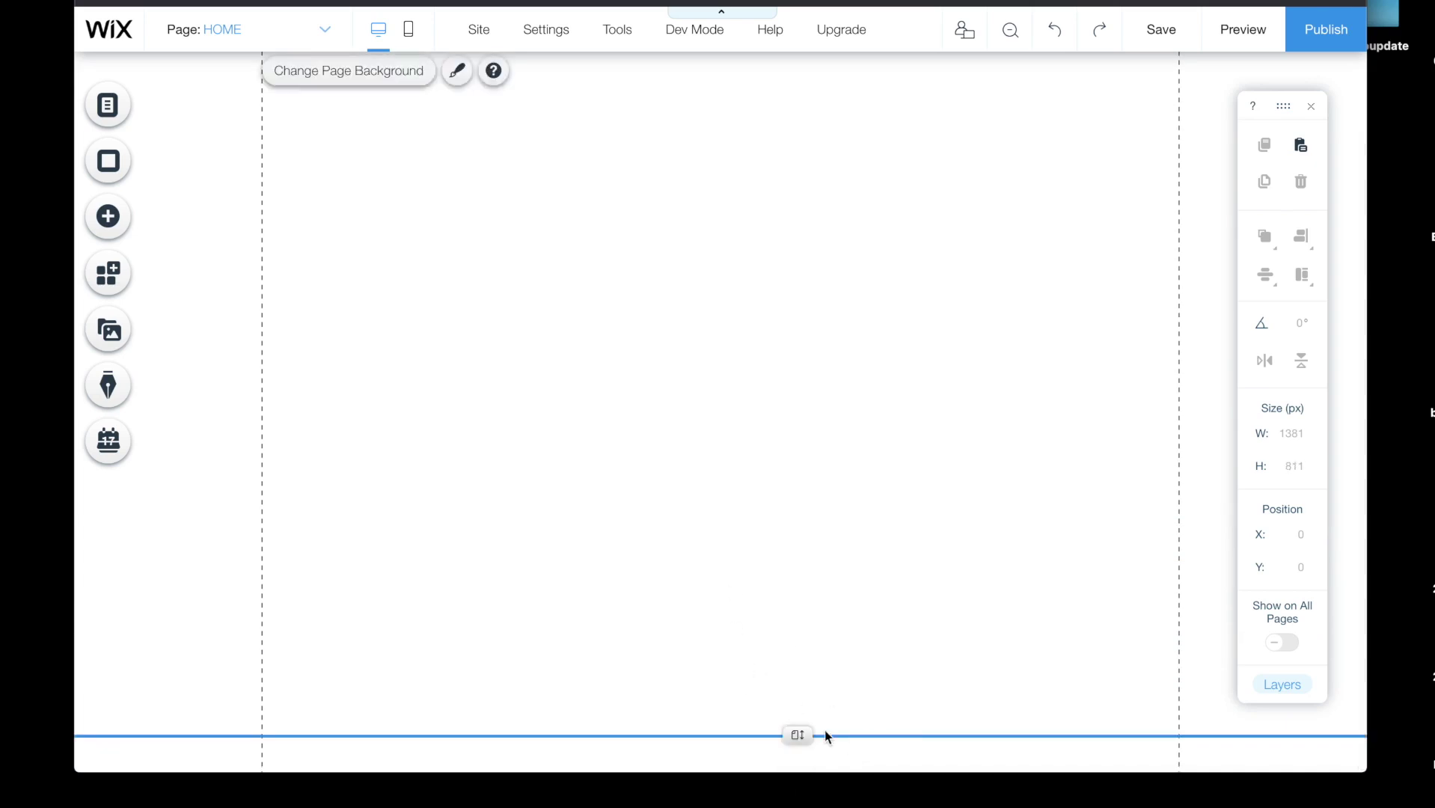
pyautogui.moveTo(805, 737); pyautogui.dragTo(807, 794)
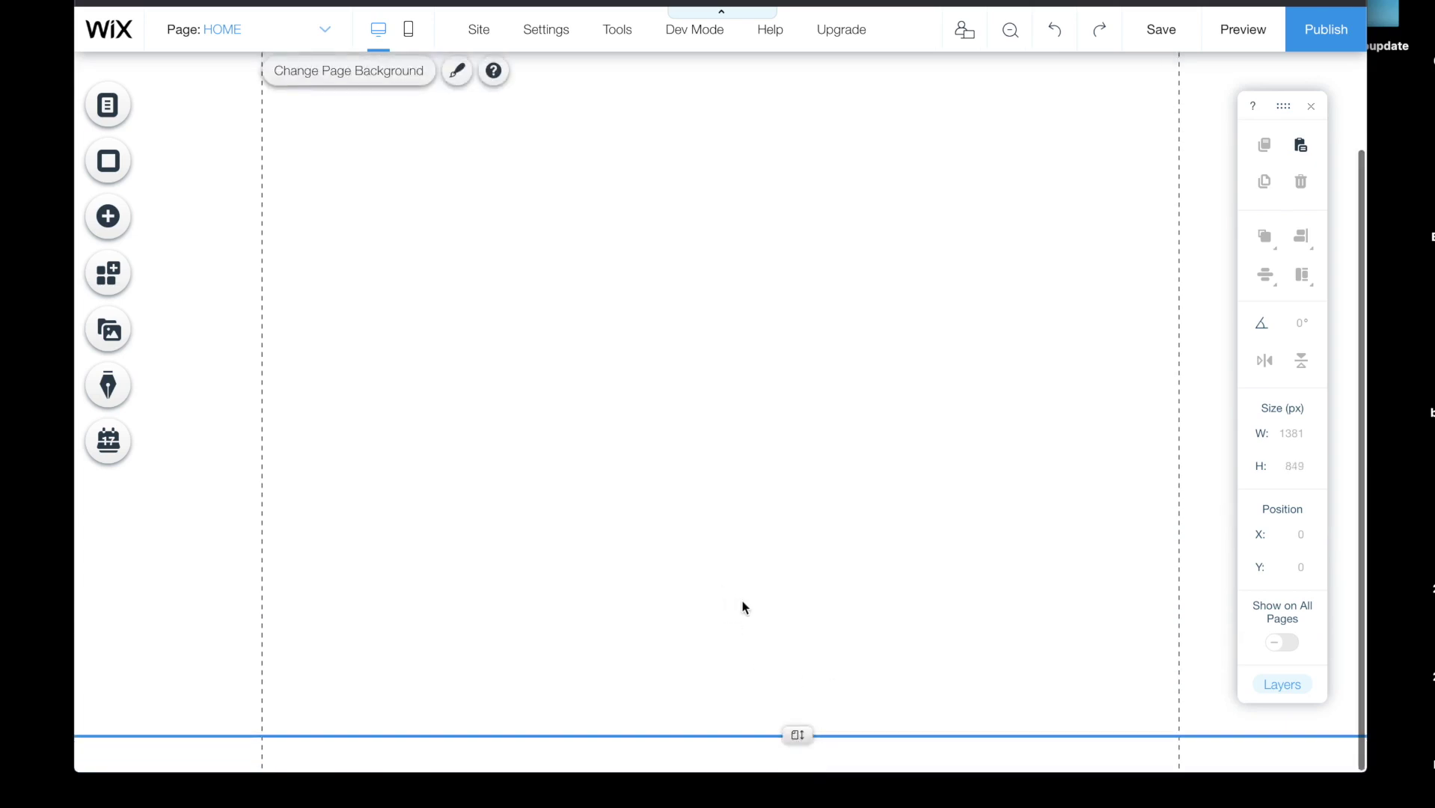
pyautogui.moveTo(796, 735); pyautogui.dragTo(794, 798)
pyautogui.moveTo(818, 735); pyautogui.dragTo(813, 802)
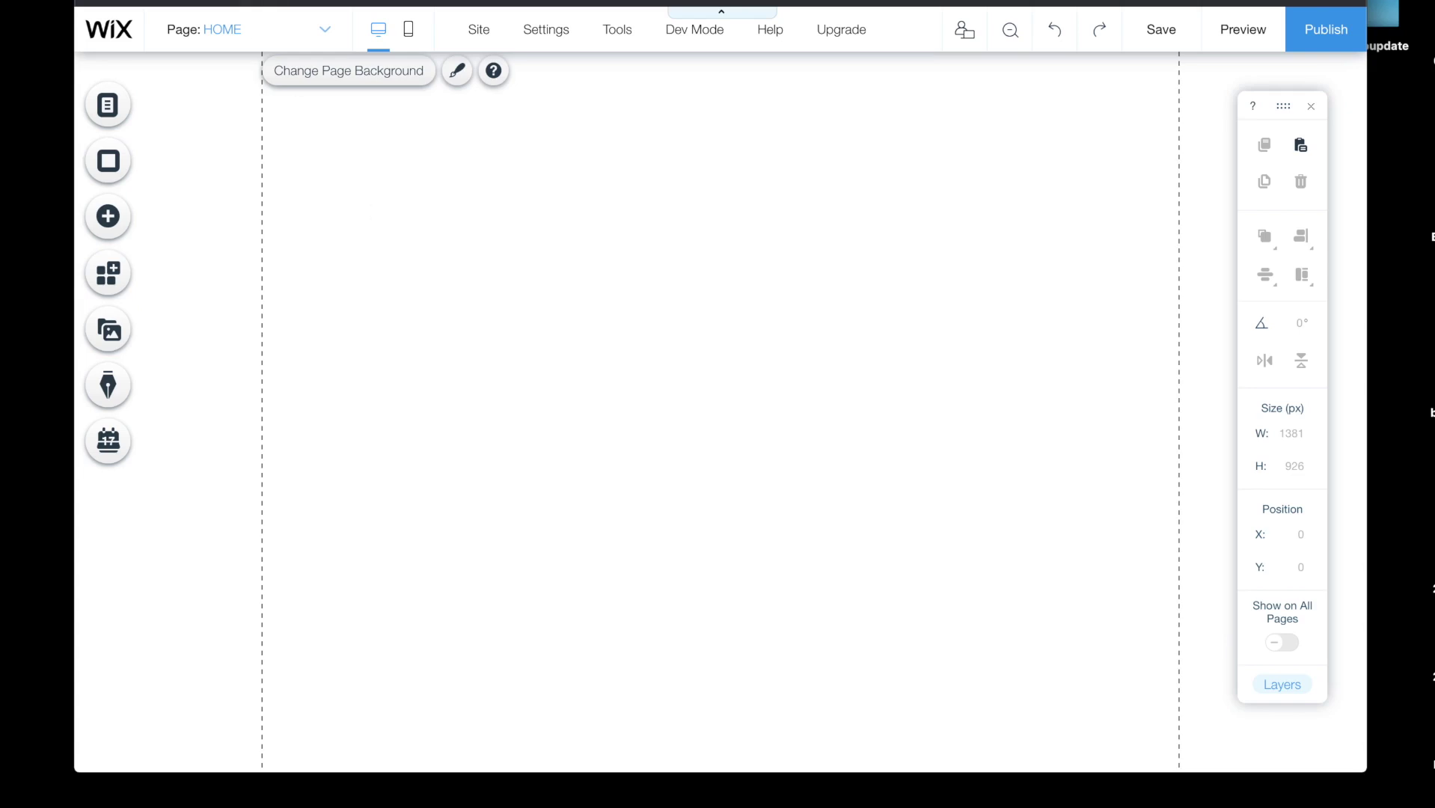
# - Switch to Finder and open the Raw Assets folder inside Documents
pyautogui.press('super+m')
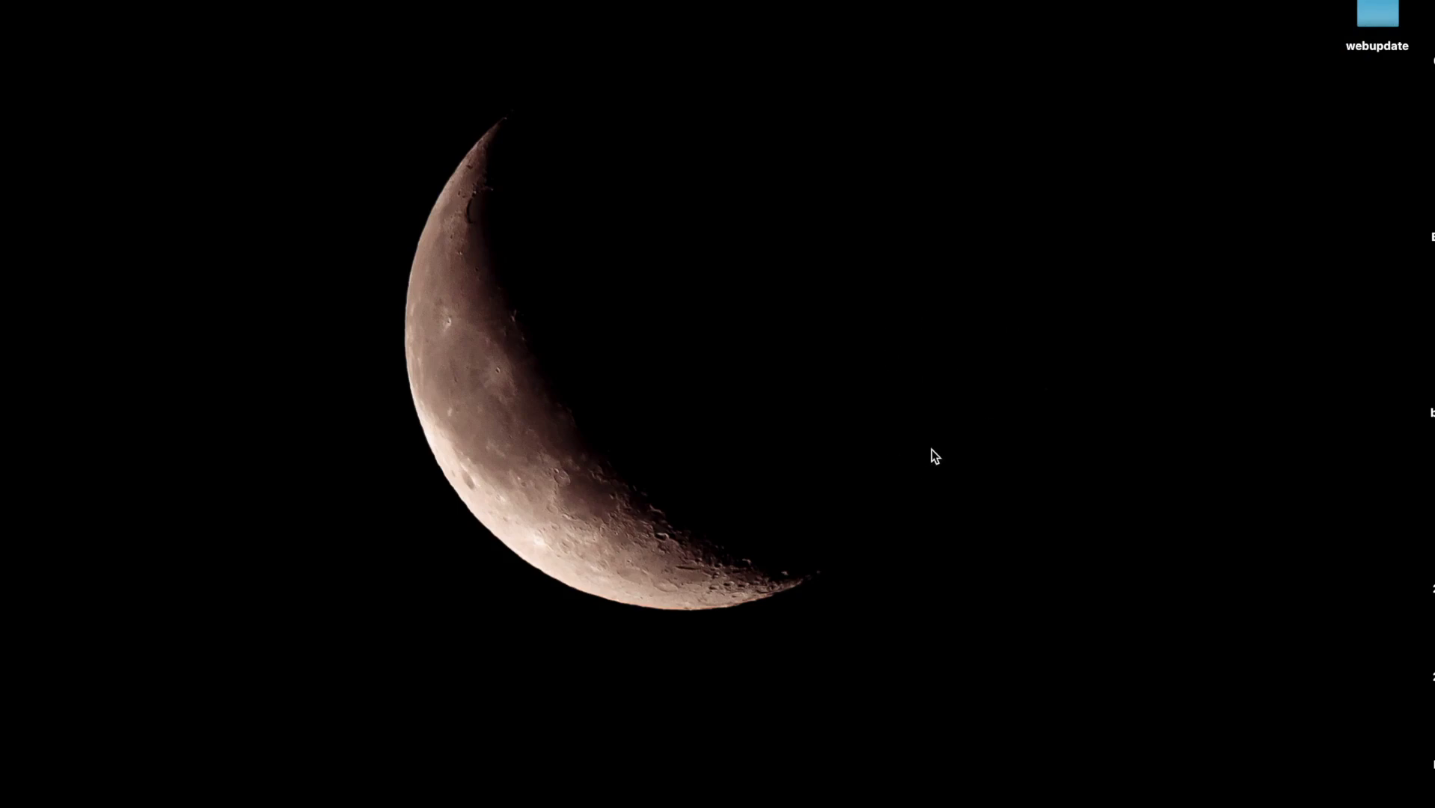
pyautogui.click(448, 799)
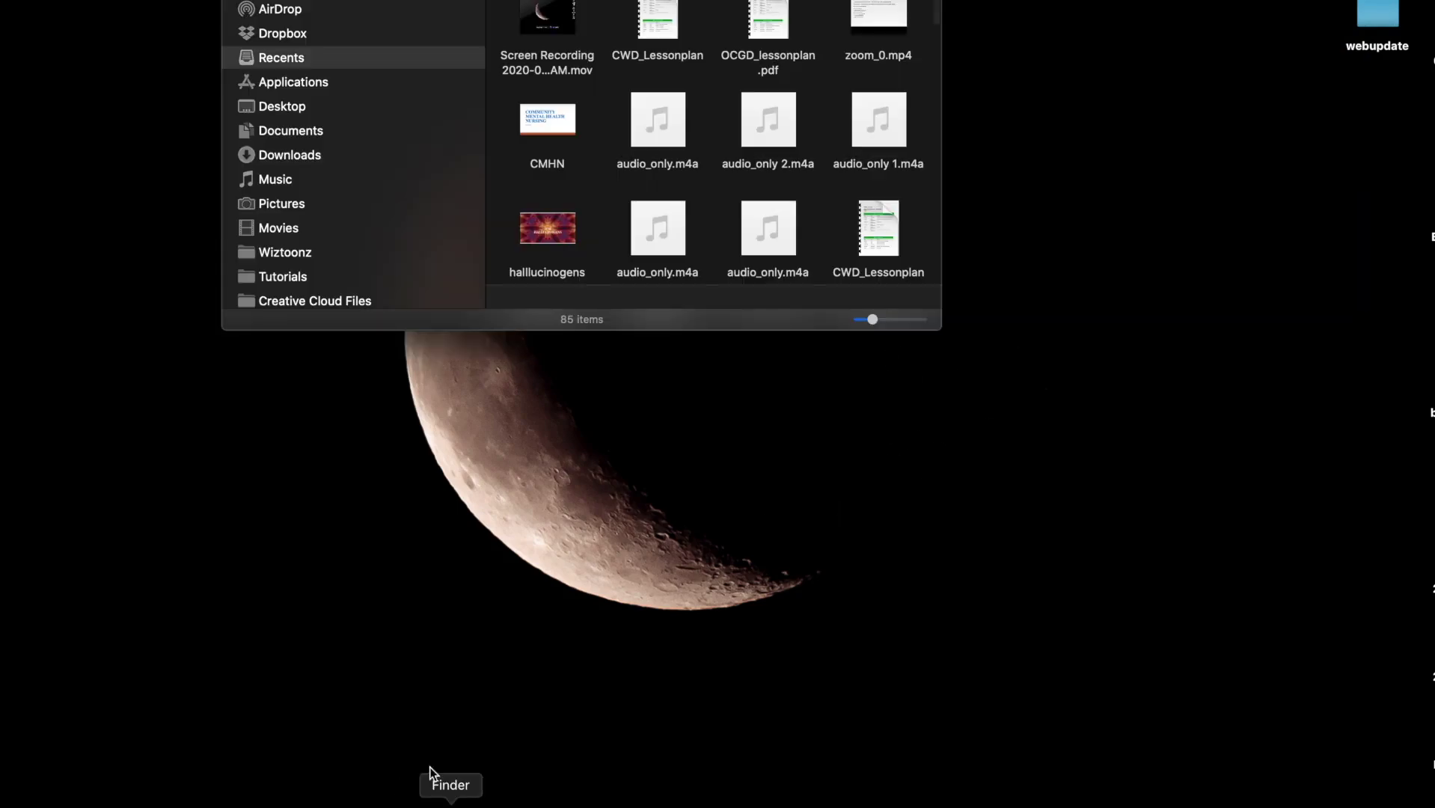
pyautogui.click(295, 130)
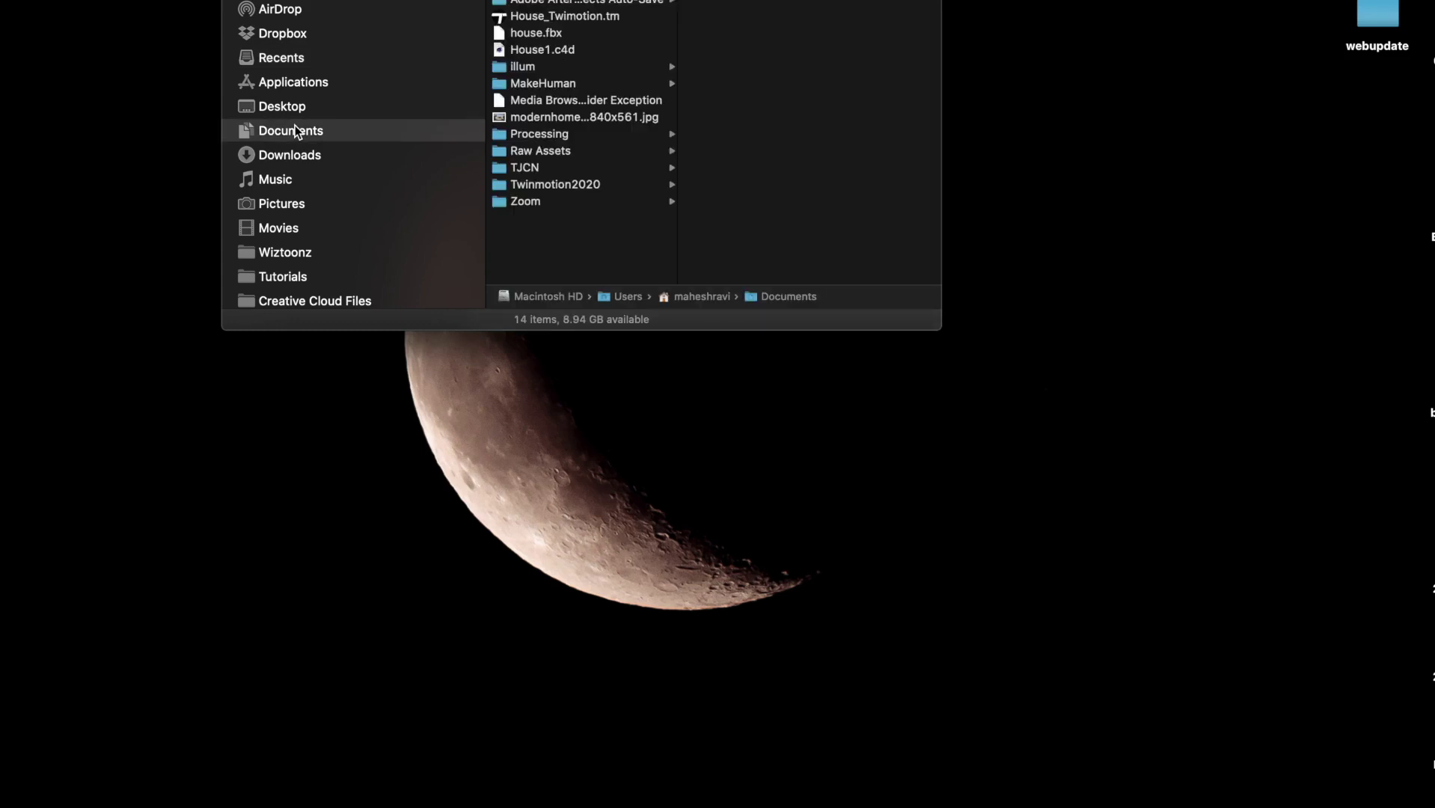
pyautogui.click(555, 161)
pyautogui.click(555, 149)
pyautogui.press('Right')
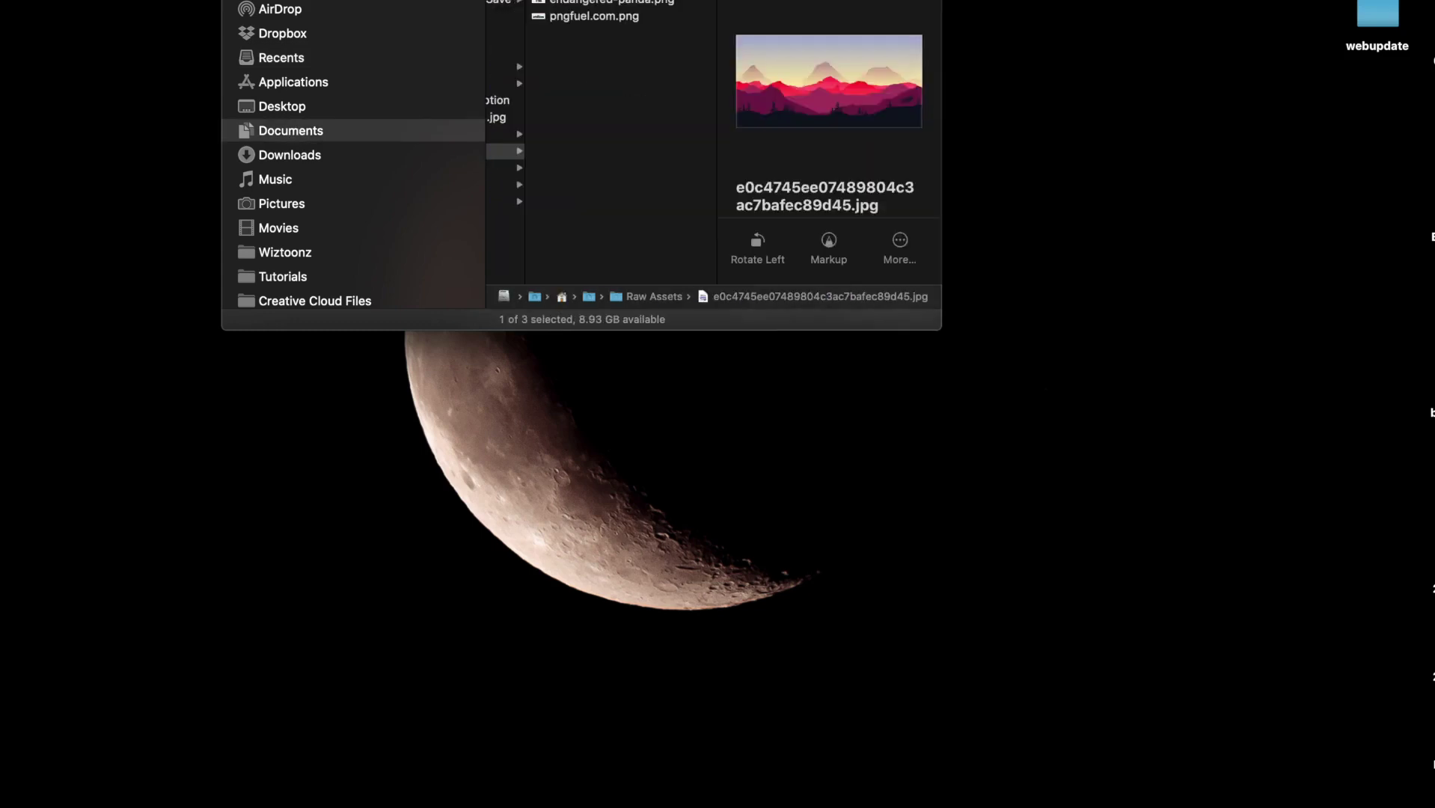
# - Preview the red mountain landscape JPG, endangered-panda.png and pngfuel.com.png at a larger size, then return to the Raw Assets folder
pyautogui.hotkey('alt', 'space')
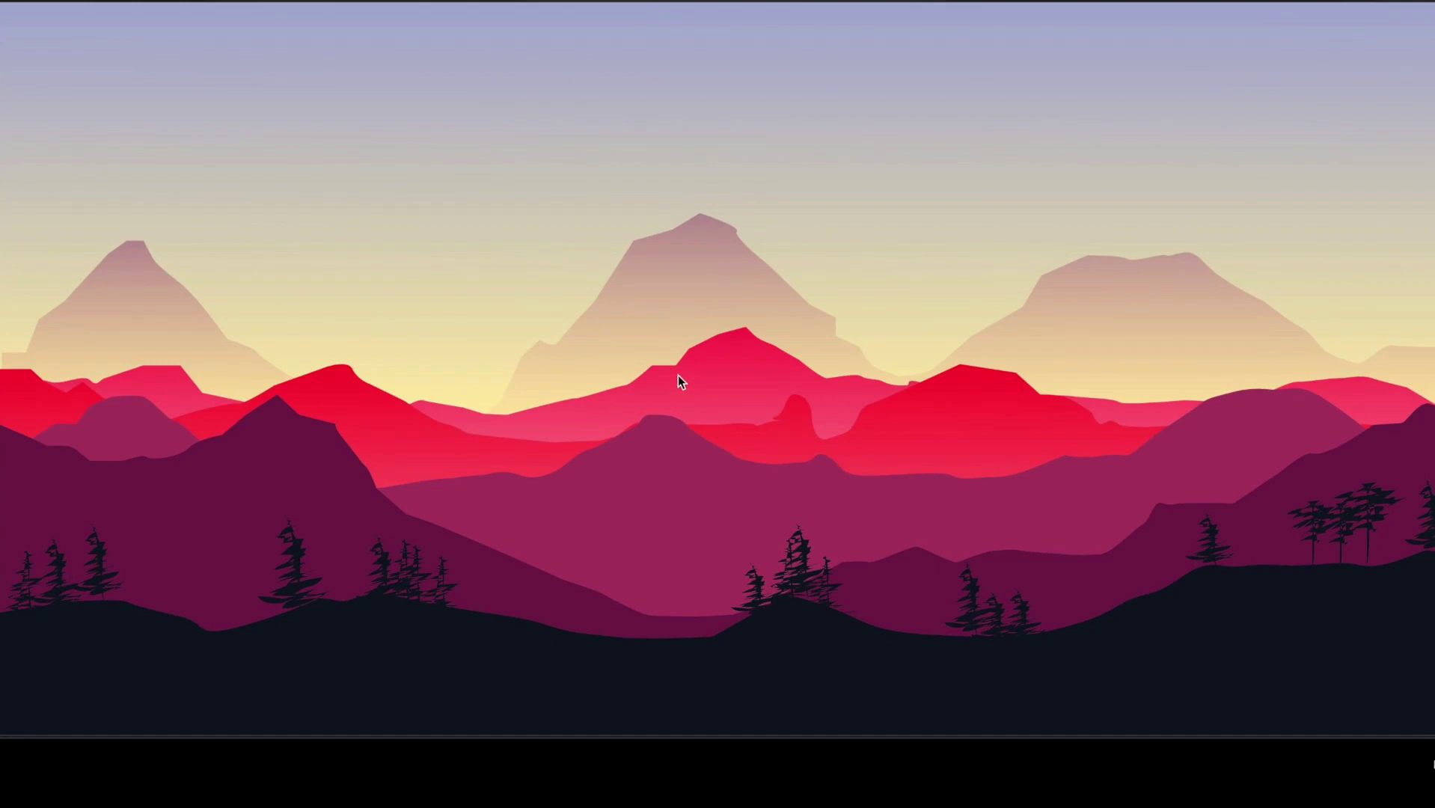
pyautogui.press('space')
pyautogui.click(598, 3)
pyautogui.press('space')
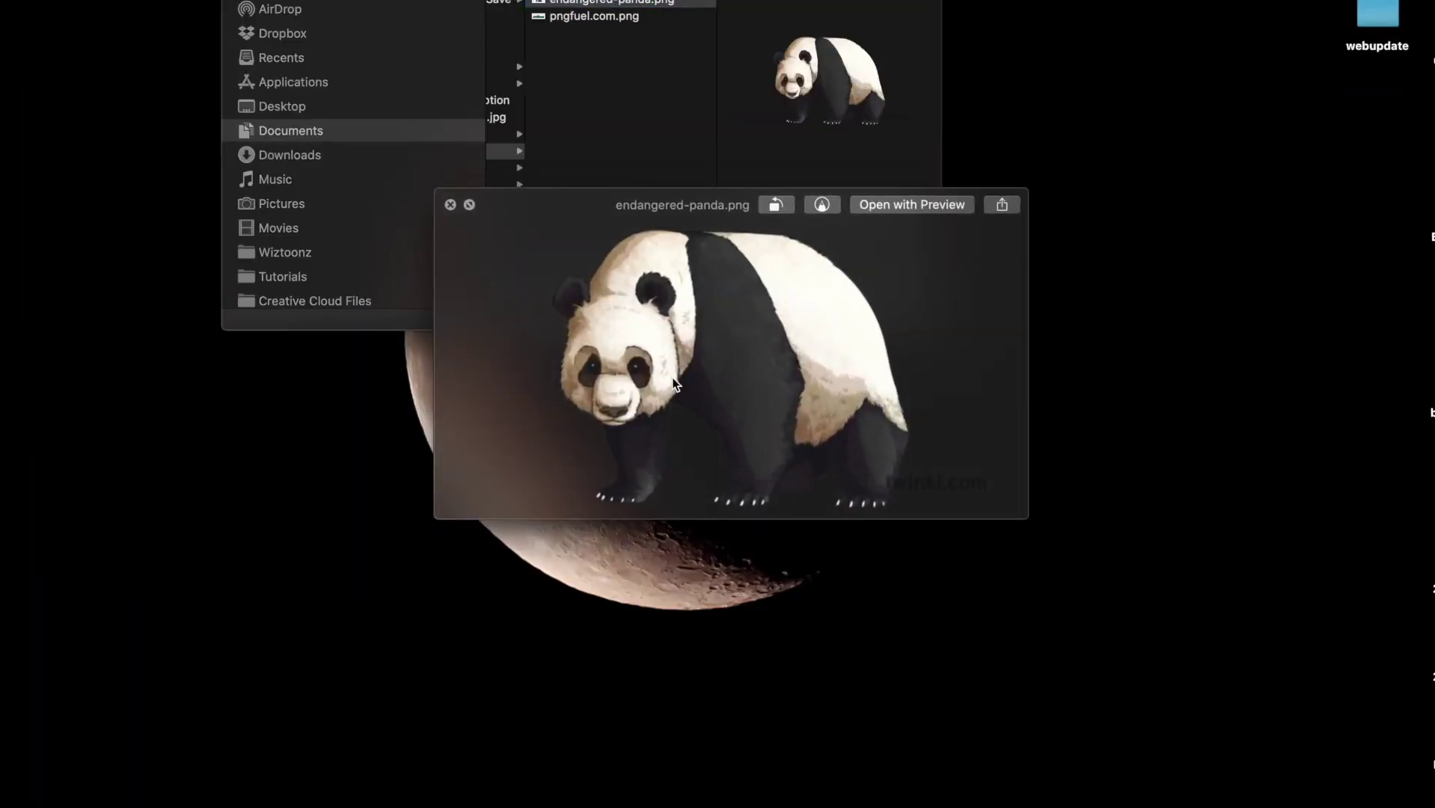
pyautogui.press('space')
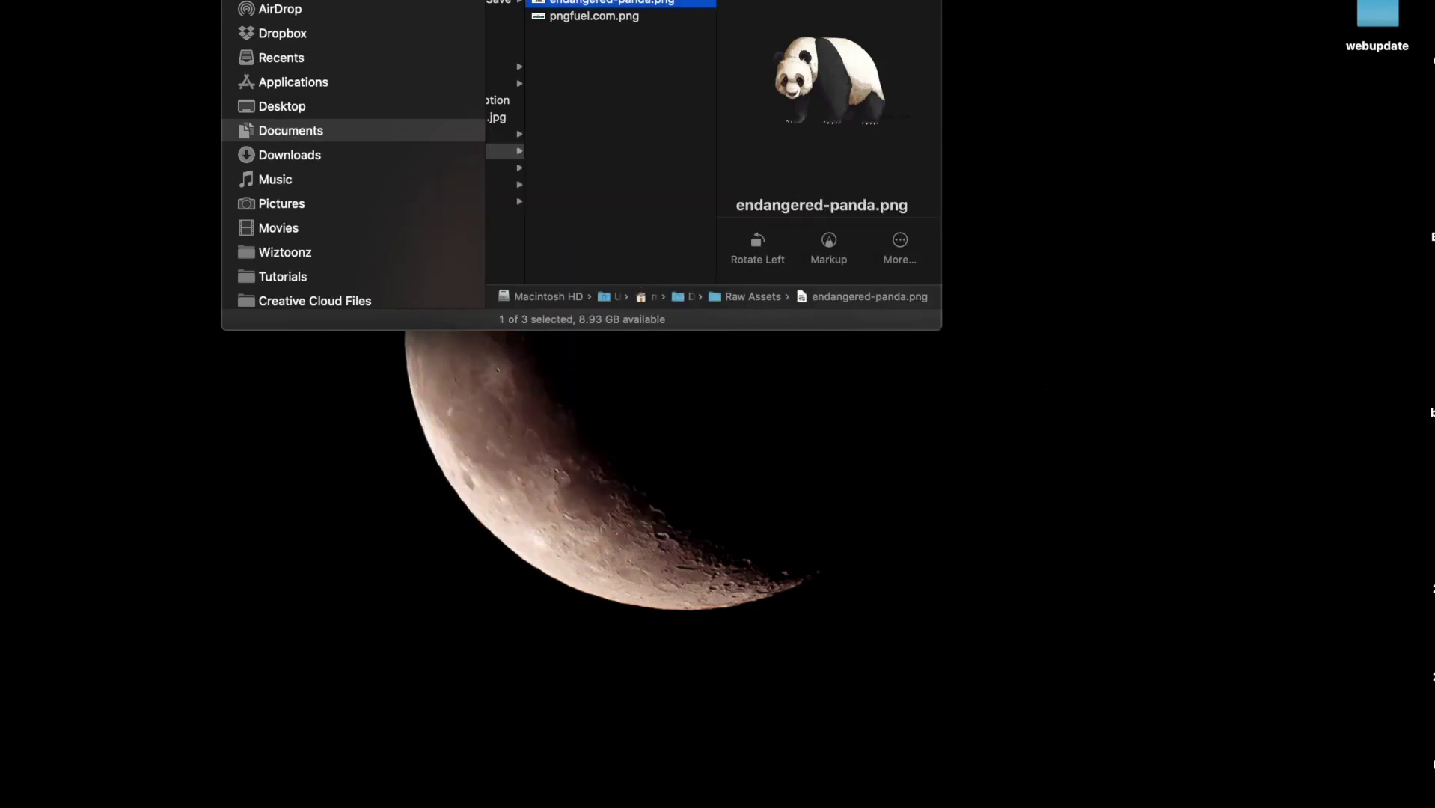
pyautogui.click(569, 16)
pyautogui.press('space')
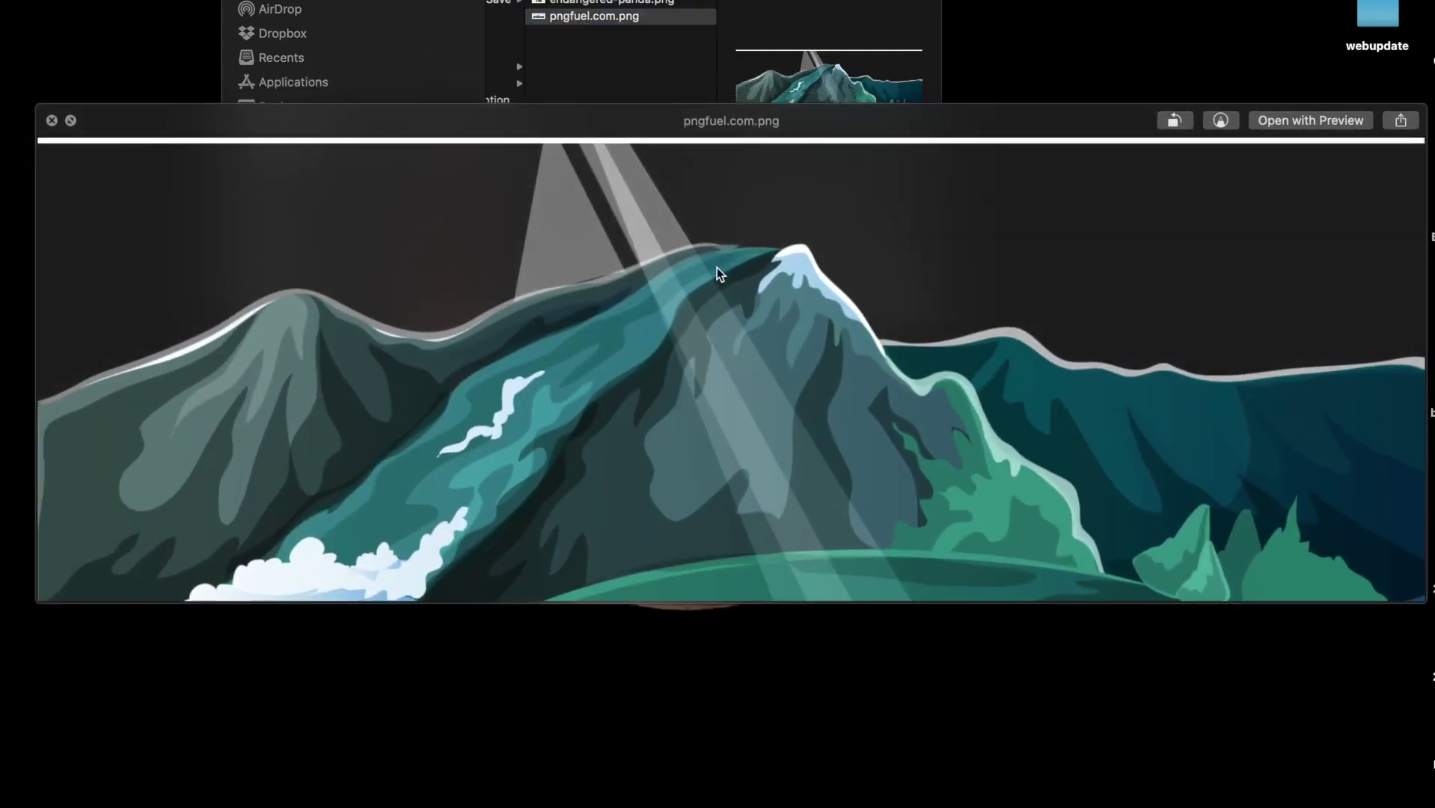
pyautogui.press('space')
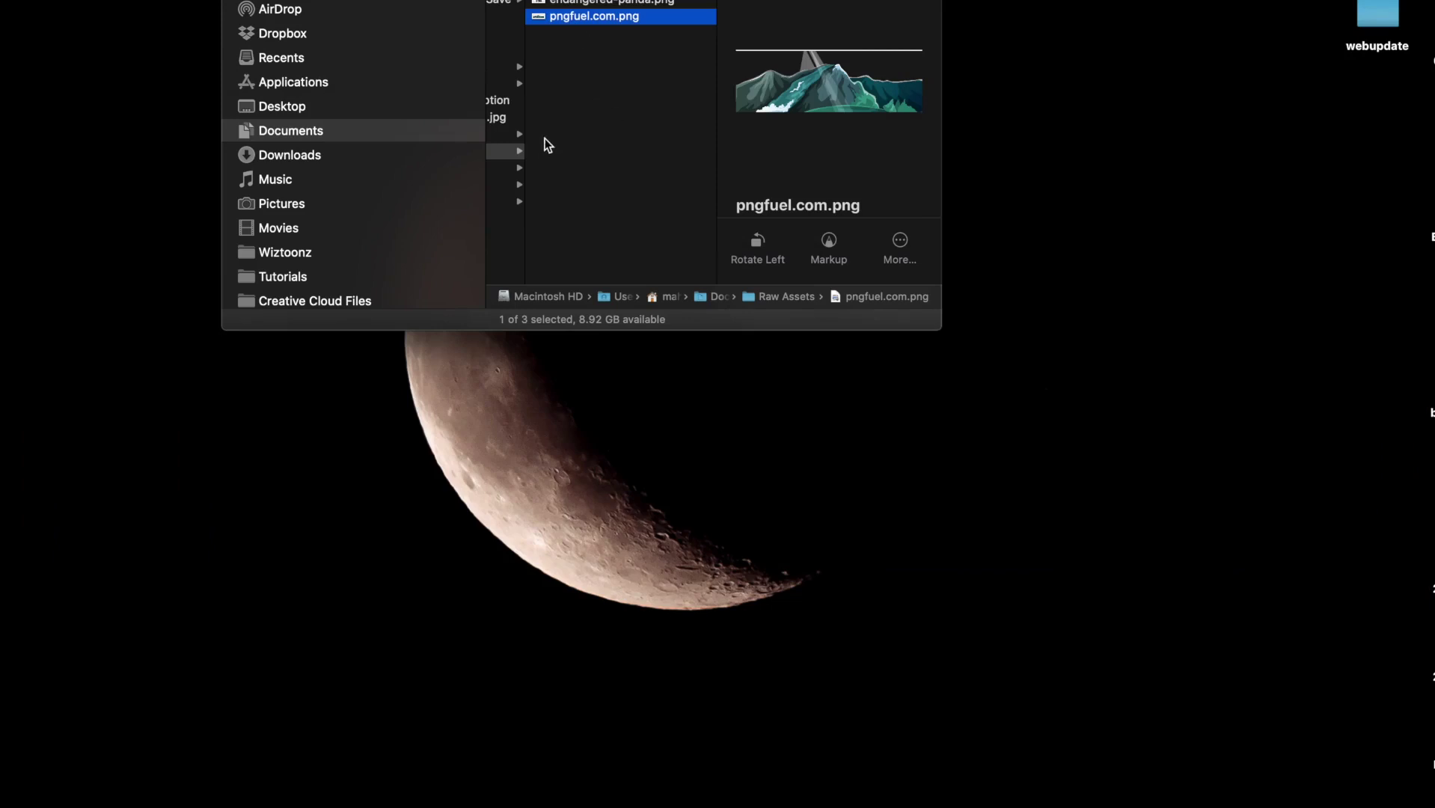
pyautogui.press('Left')
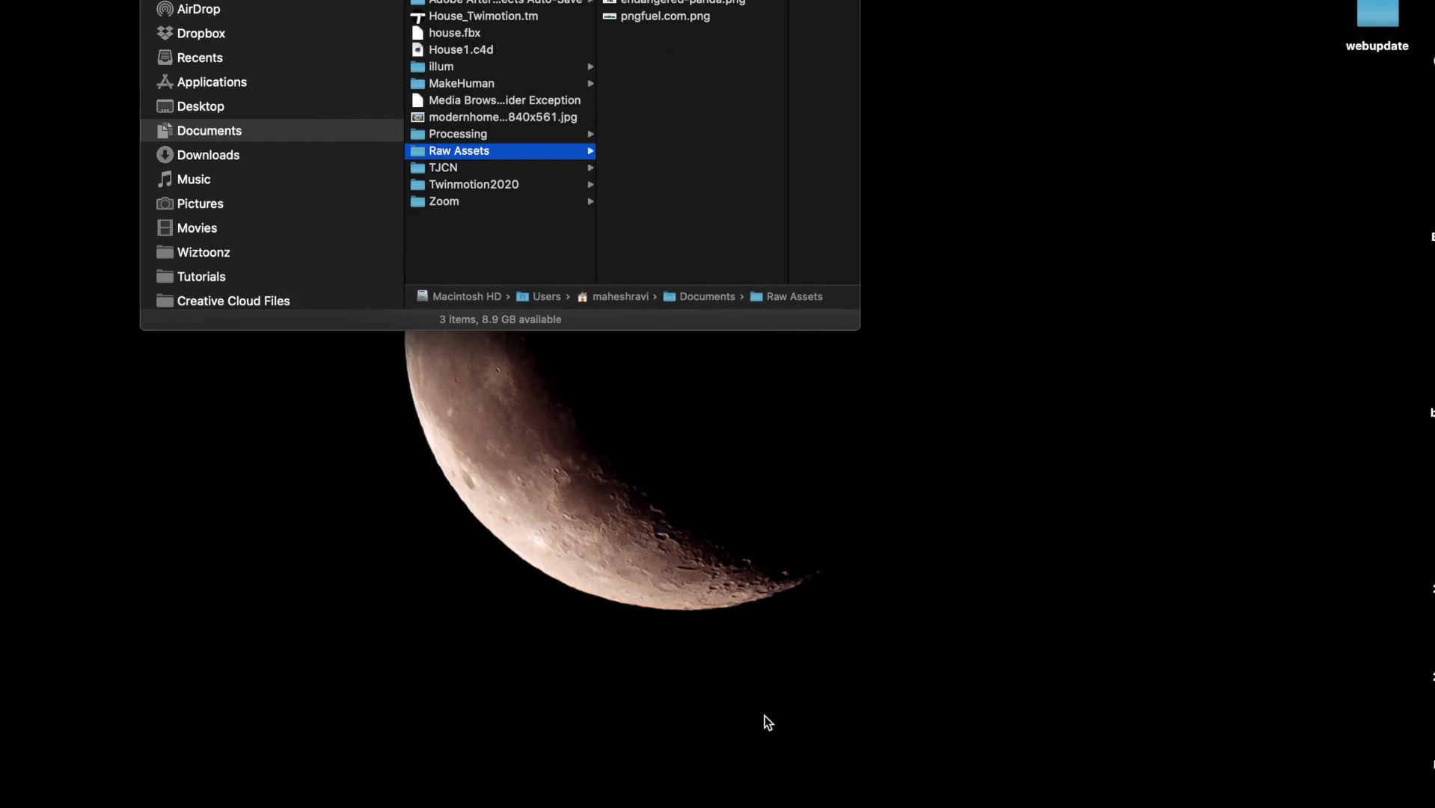
# - Switch to Photoshop and open e0c4745ee07489804c3ac7bafec89d45.jpg from the Raw Assets folder in Documents
pyautogui.click(540, 563)
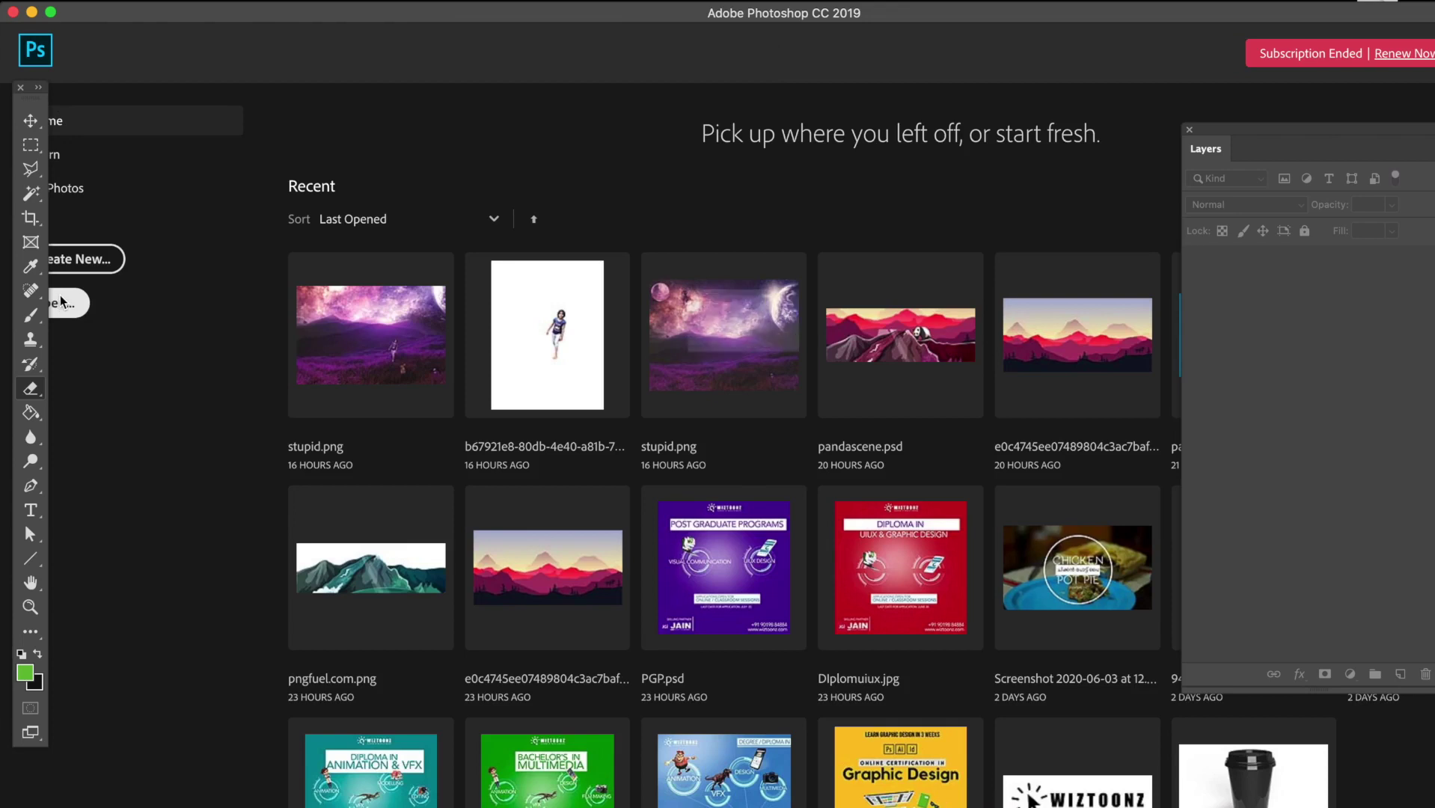
pyautogui.click(62, 302)
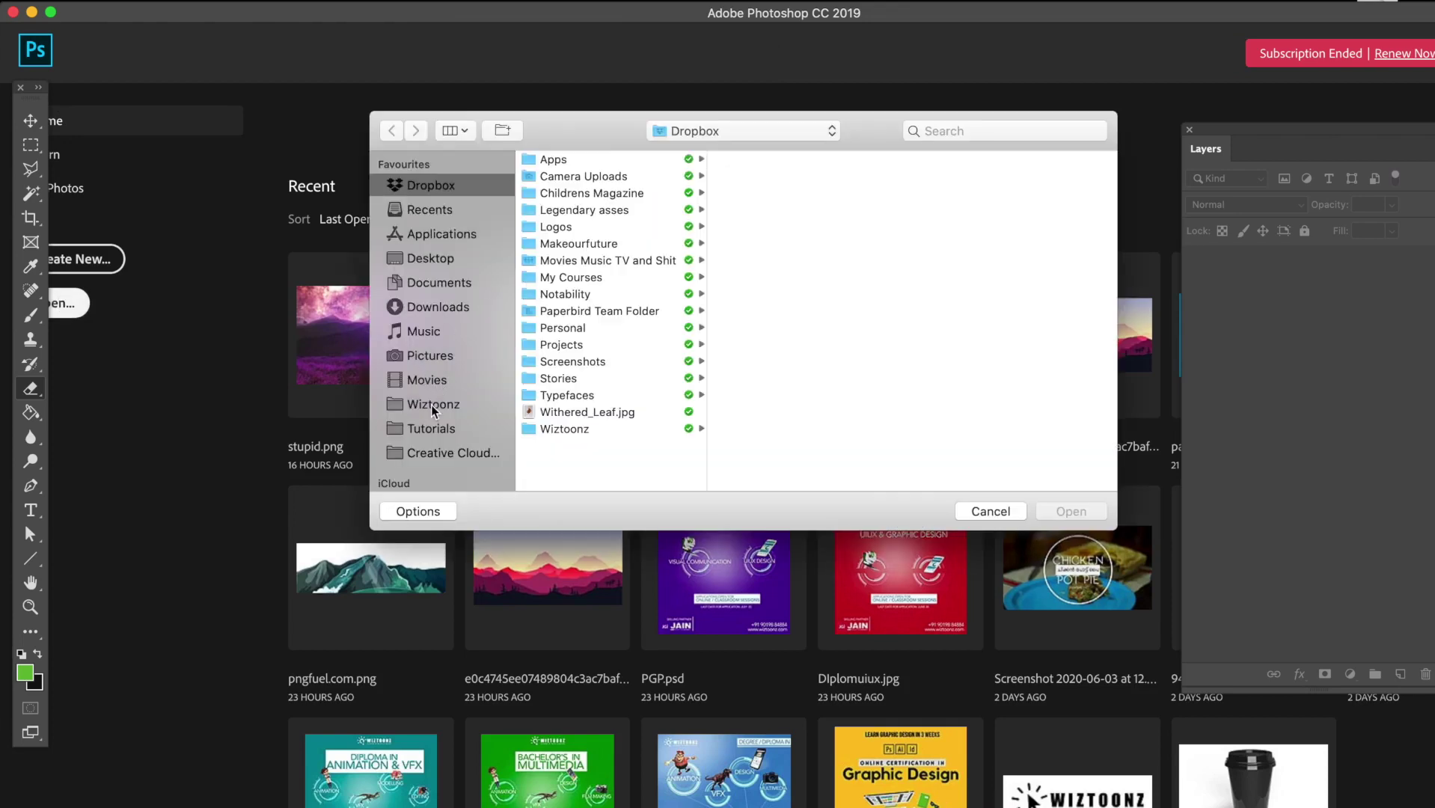
pyautogui.click(435, 291)
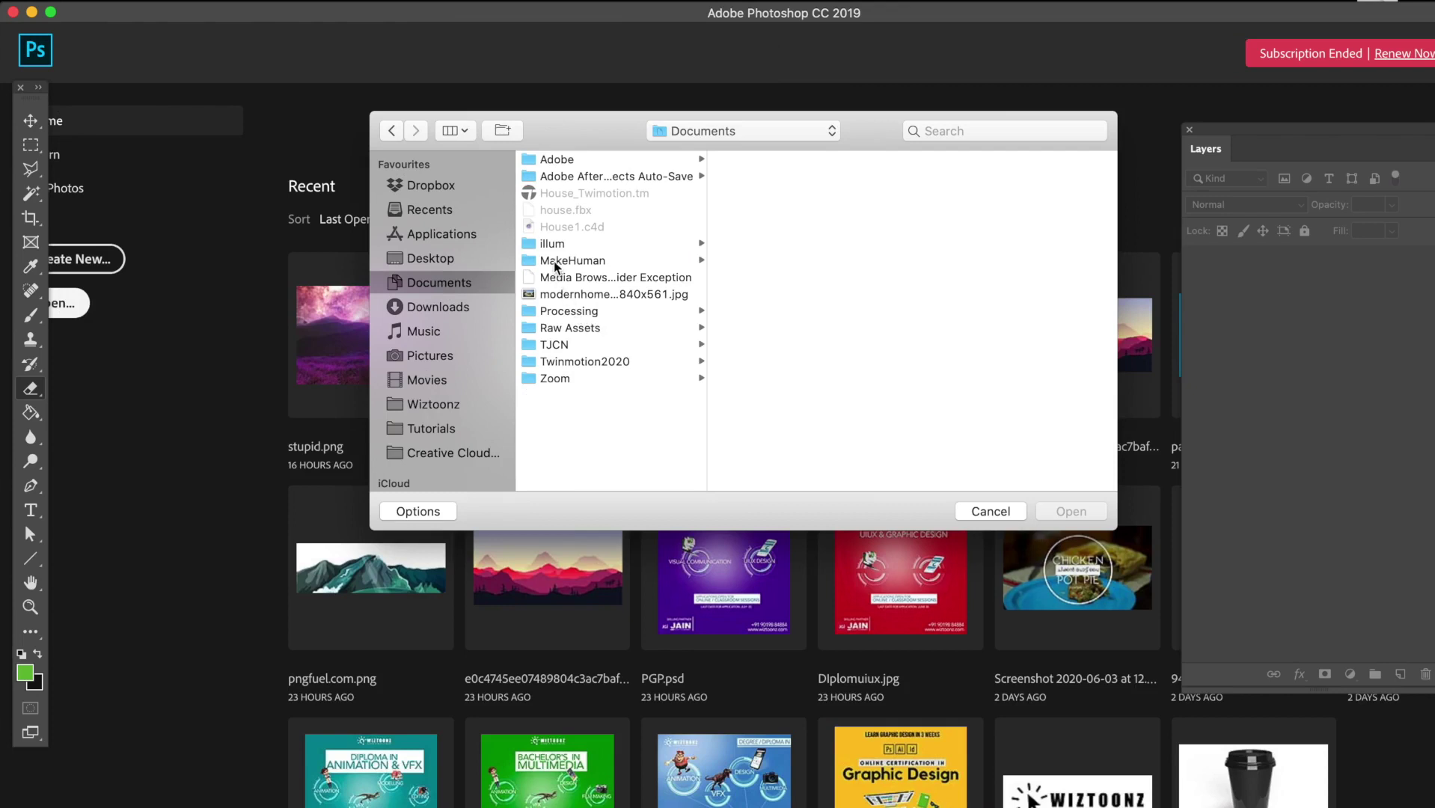
pyautogui.click(570, 329)
pyautogui.click(779, 162)
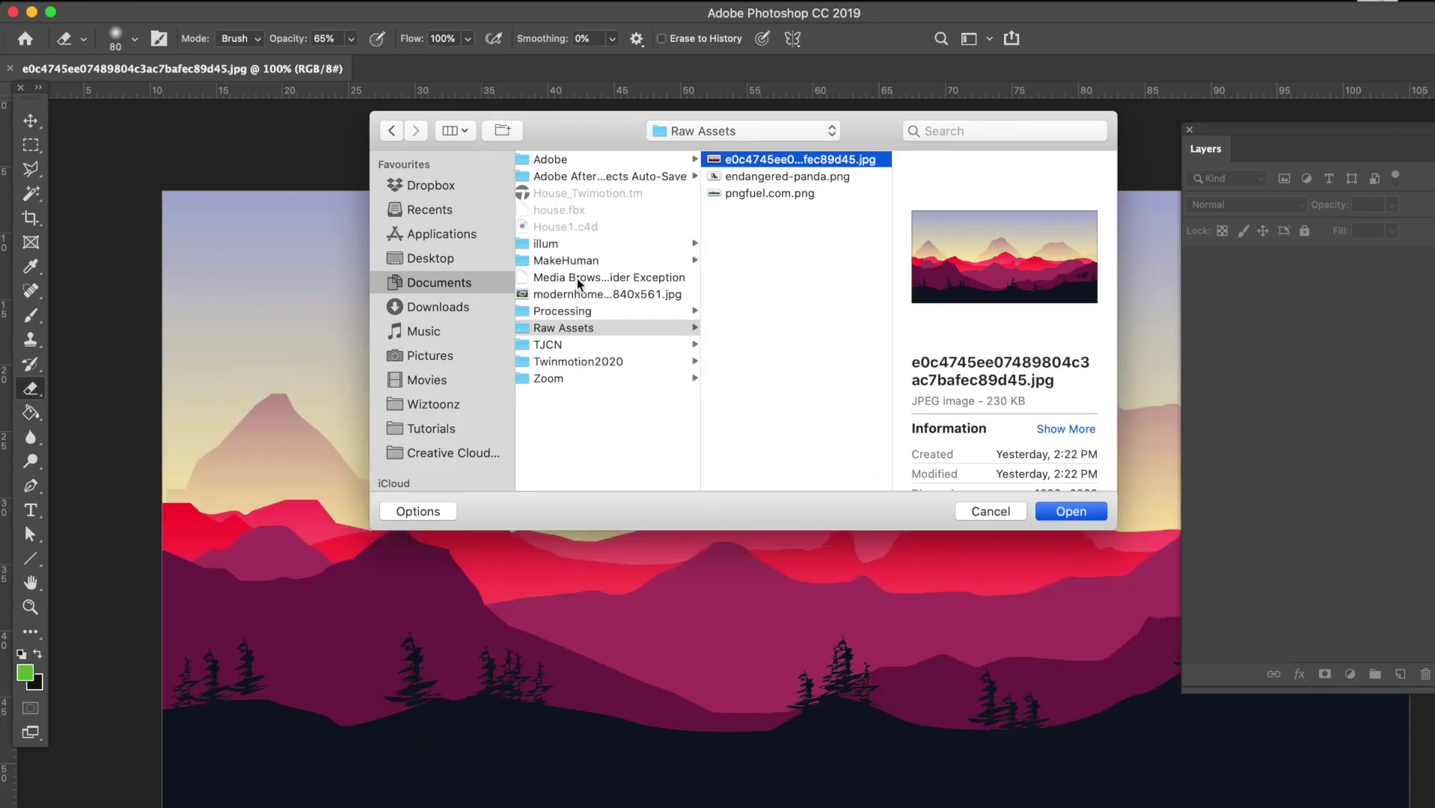
# - Float the landscape image in its own window and bring the whole layer list into view
pyautogui.moveTo(250, 65); pyautogui.dragTo(296, 87)
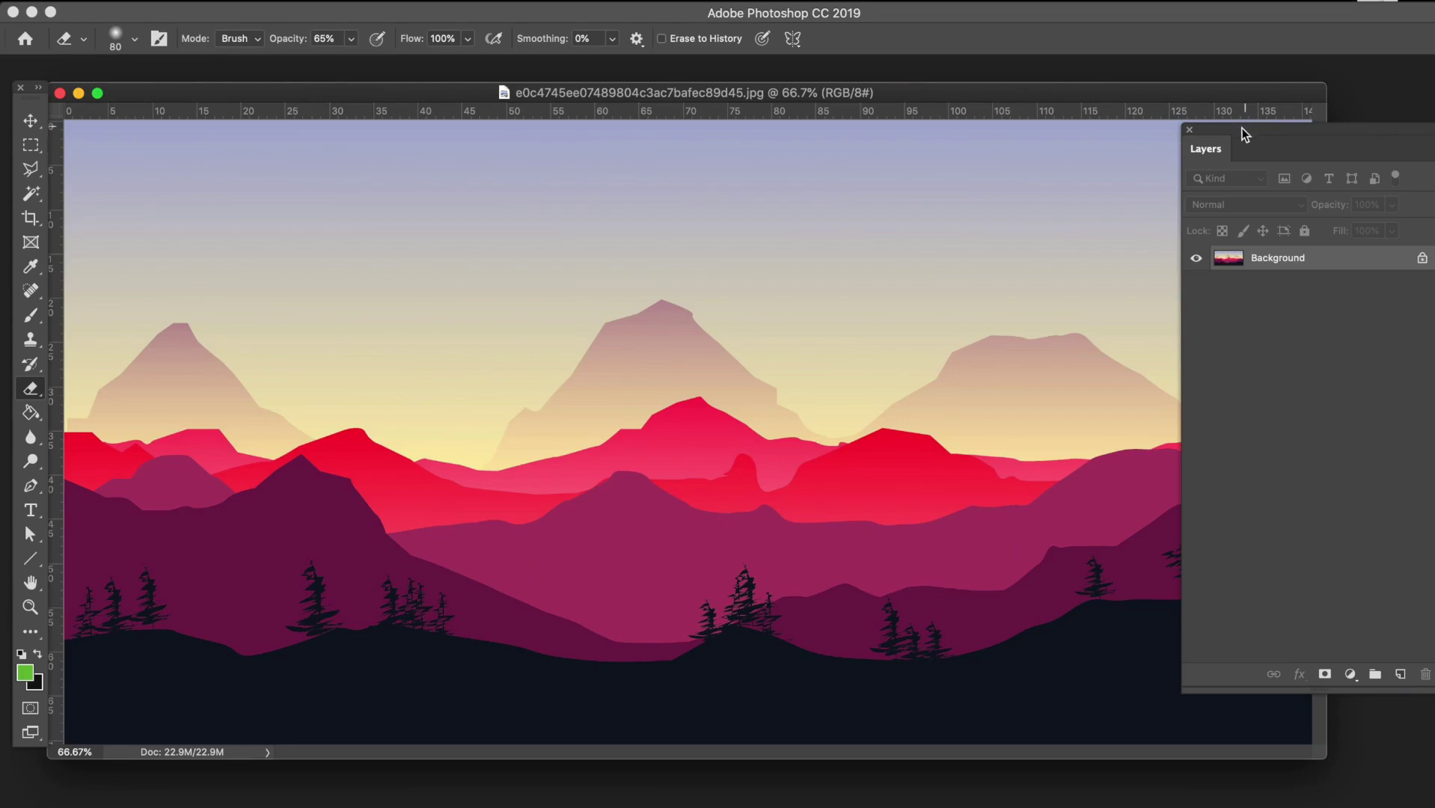
pyautogui.moveTo(1243, 131); pyautogui.dragTo(1281, 167)
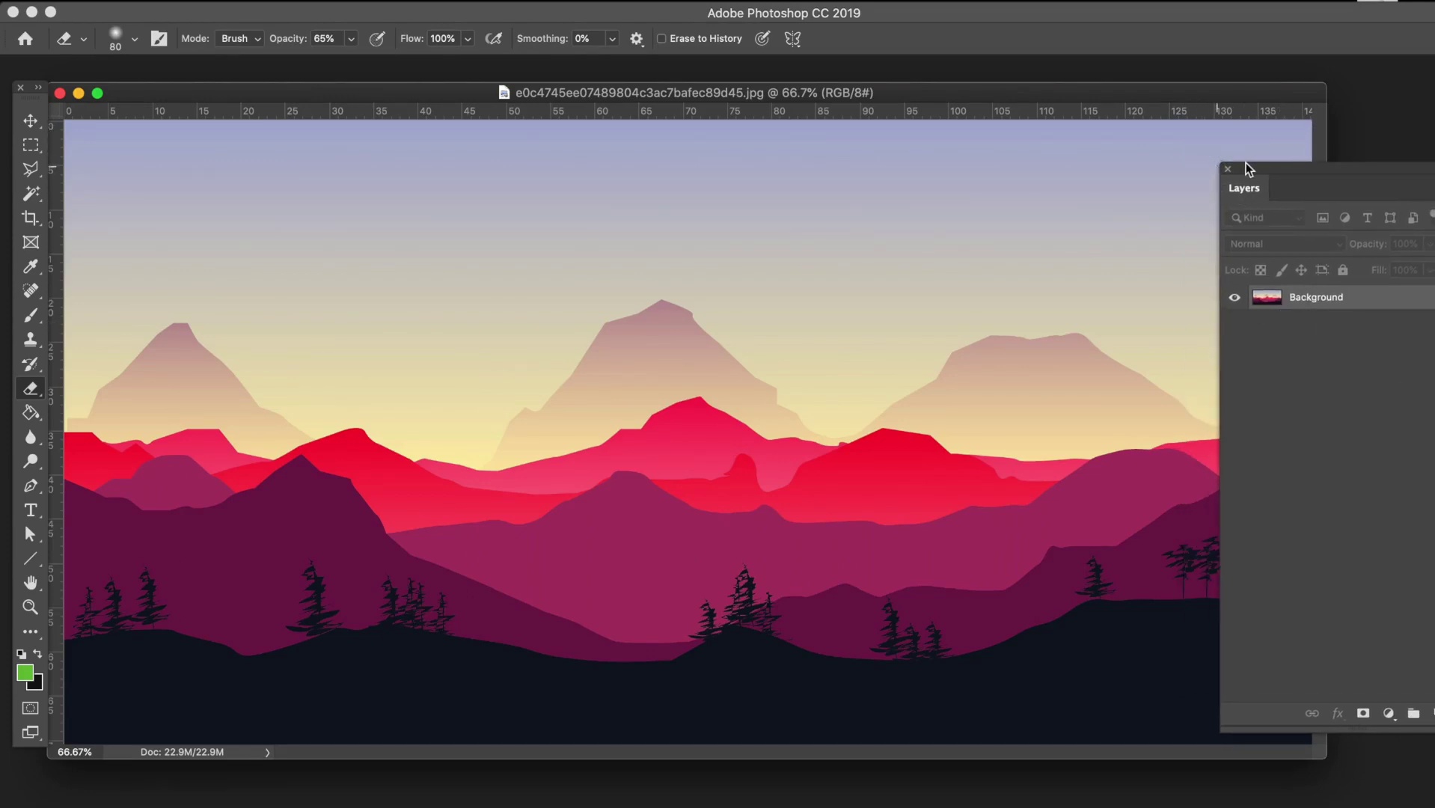
pyautogui.moveTo(1248, 166); pyautogui.dragTo(1041, 193)
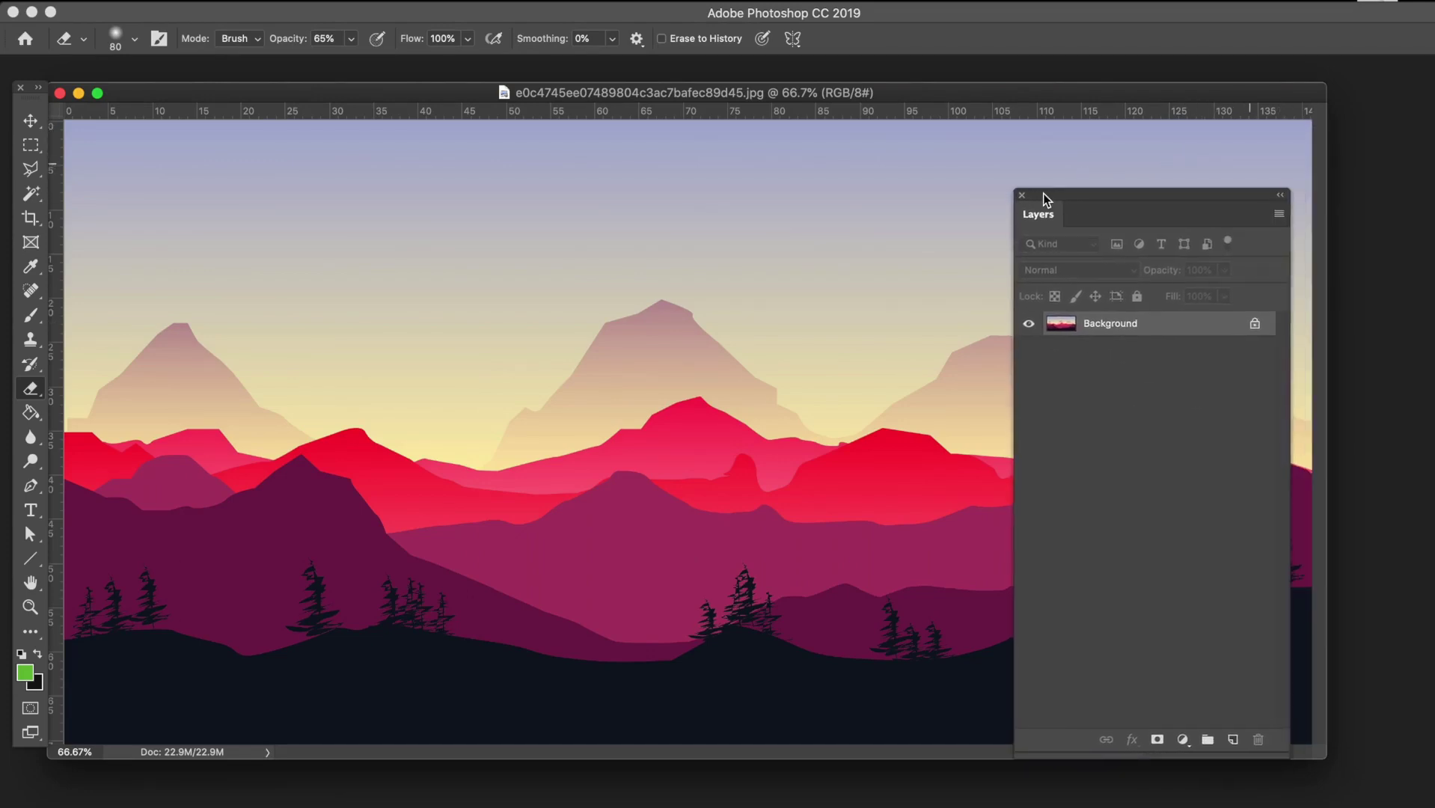
# - Unlock the background layer and rename it as Background Mountain
pyautogui.click(1253, 325)
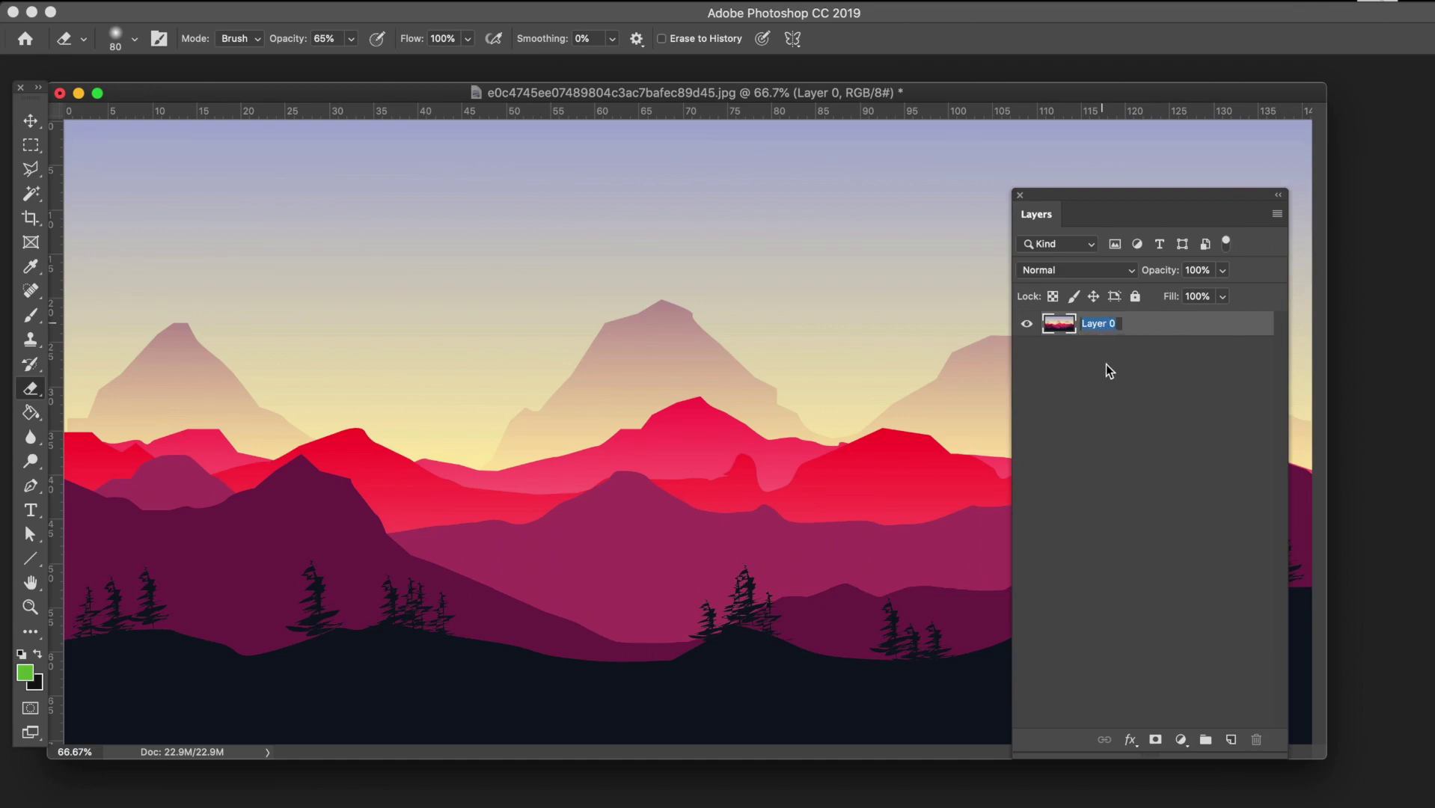
pyautogui.write('Background Mountain')
pyautogui.press('Return')
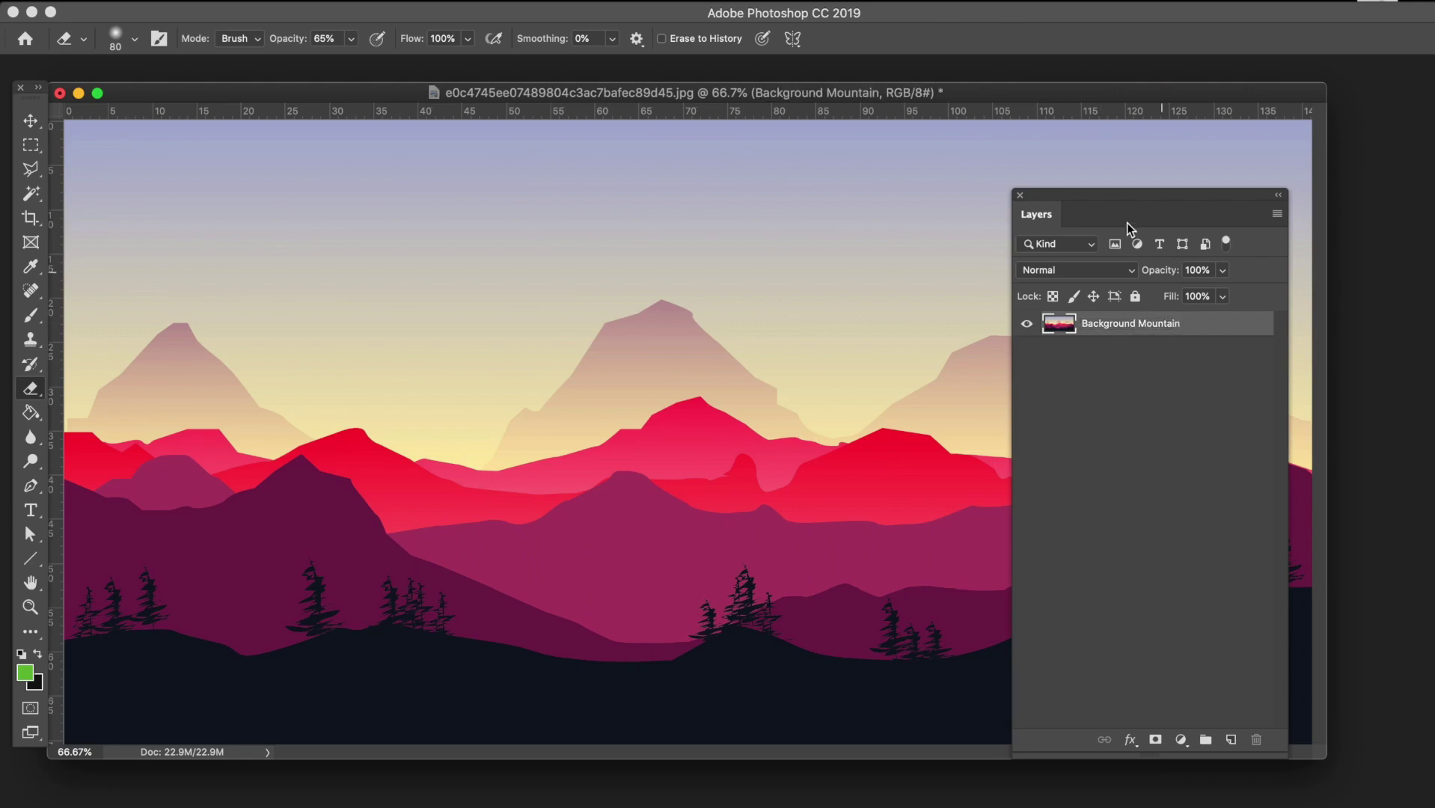
# - Crop the landscape to a wide panorama, removing the upper sky and the mountain peaks' tops plus thin margins on the other edges
pyautogui.moveTo(1114, 198); pyautogui.dragTo(1337, 234)
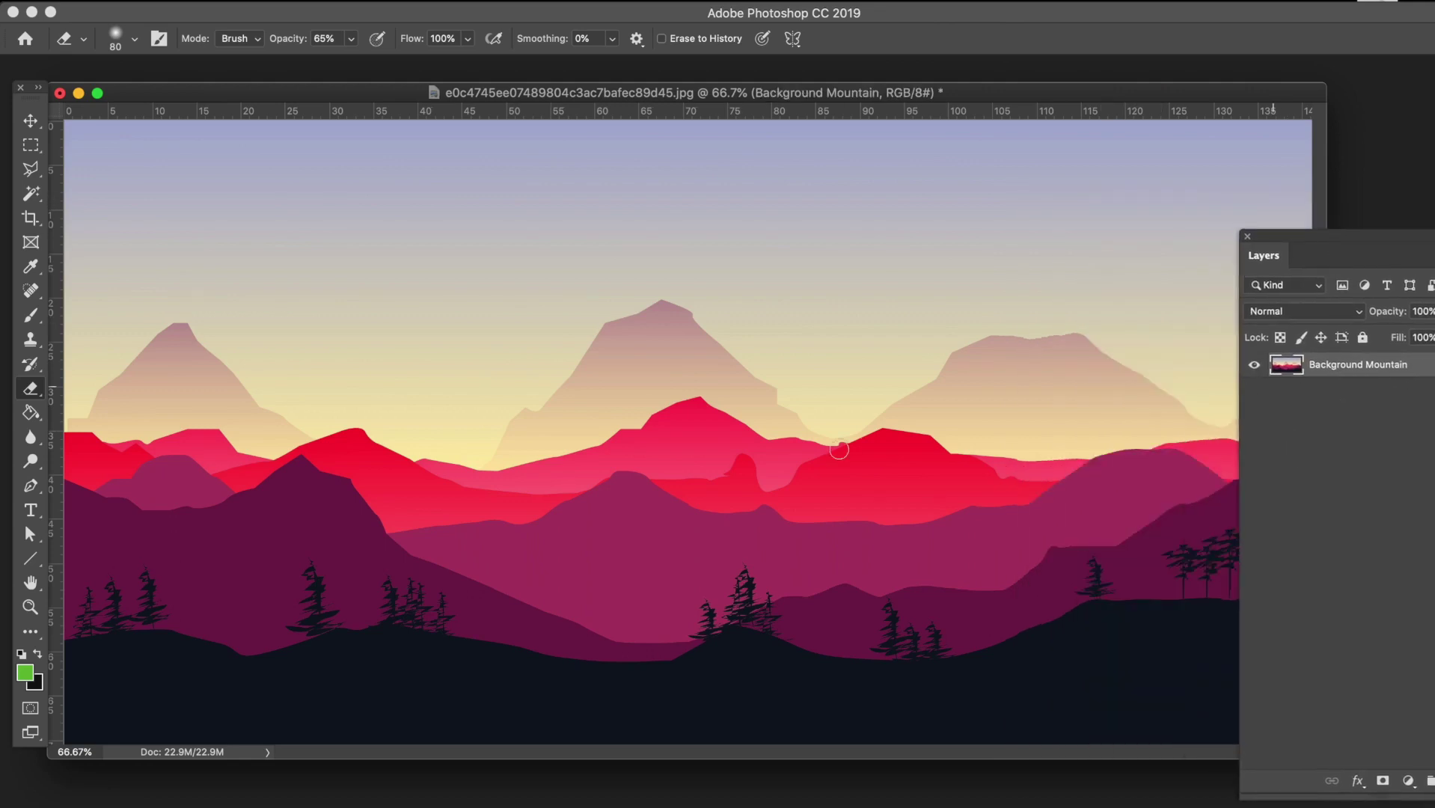
pyautogui.click(26, 218)
pyautogui.press('super+minus')
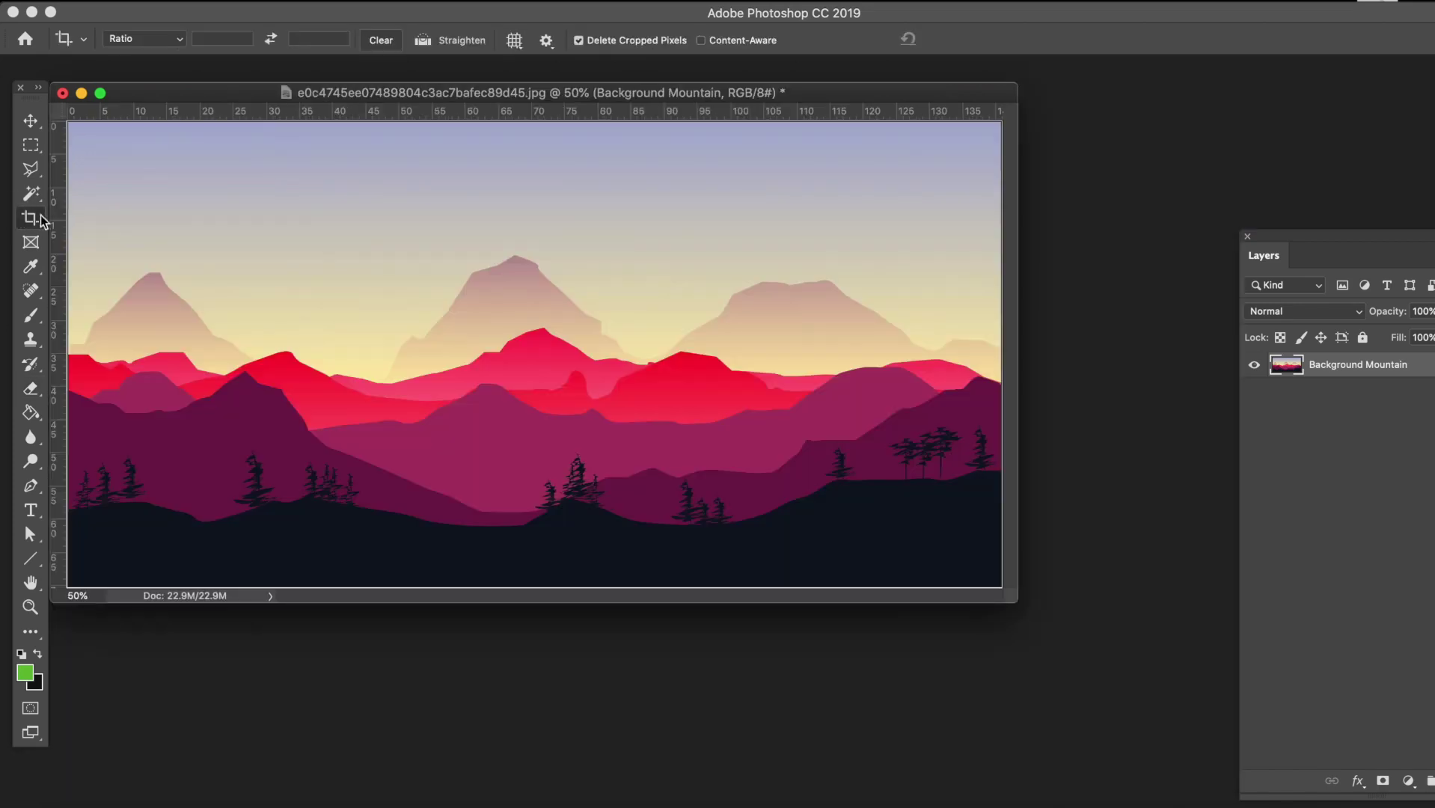
pyautogui.moveTo(343, 100); pyautogui.dragTo(378, 93)
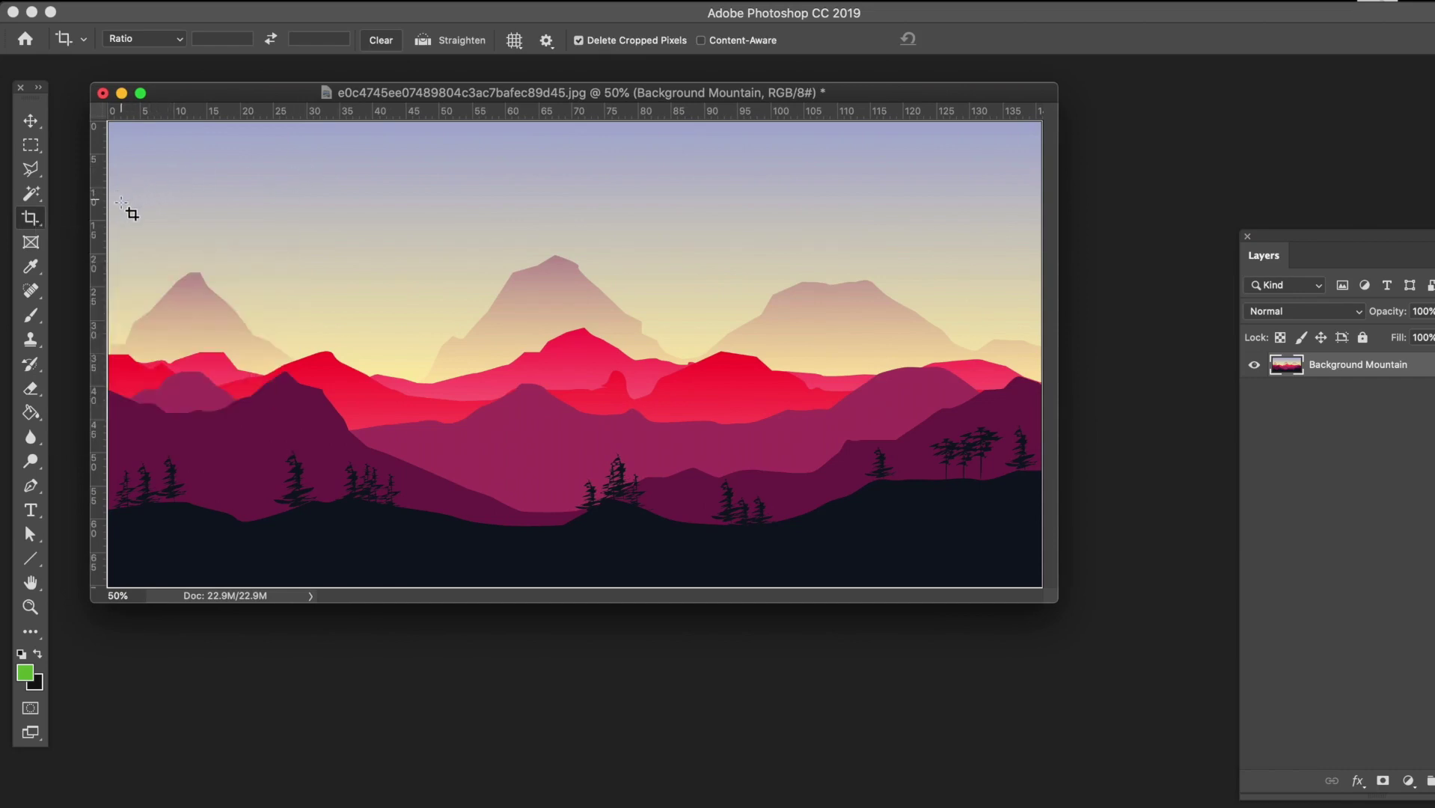
pyautogui.moveTo(118, 210); pyautogui.dragTo(1036, 578)
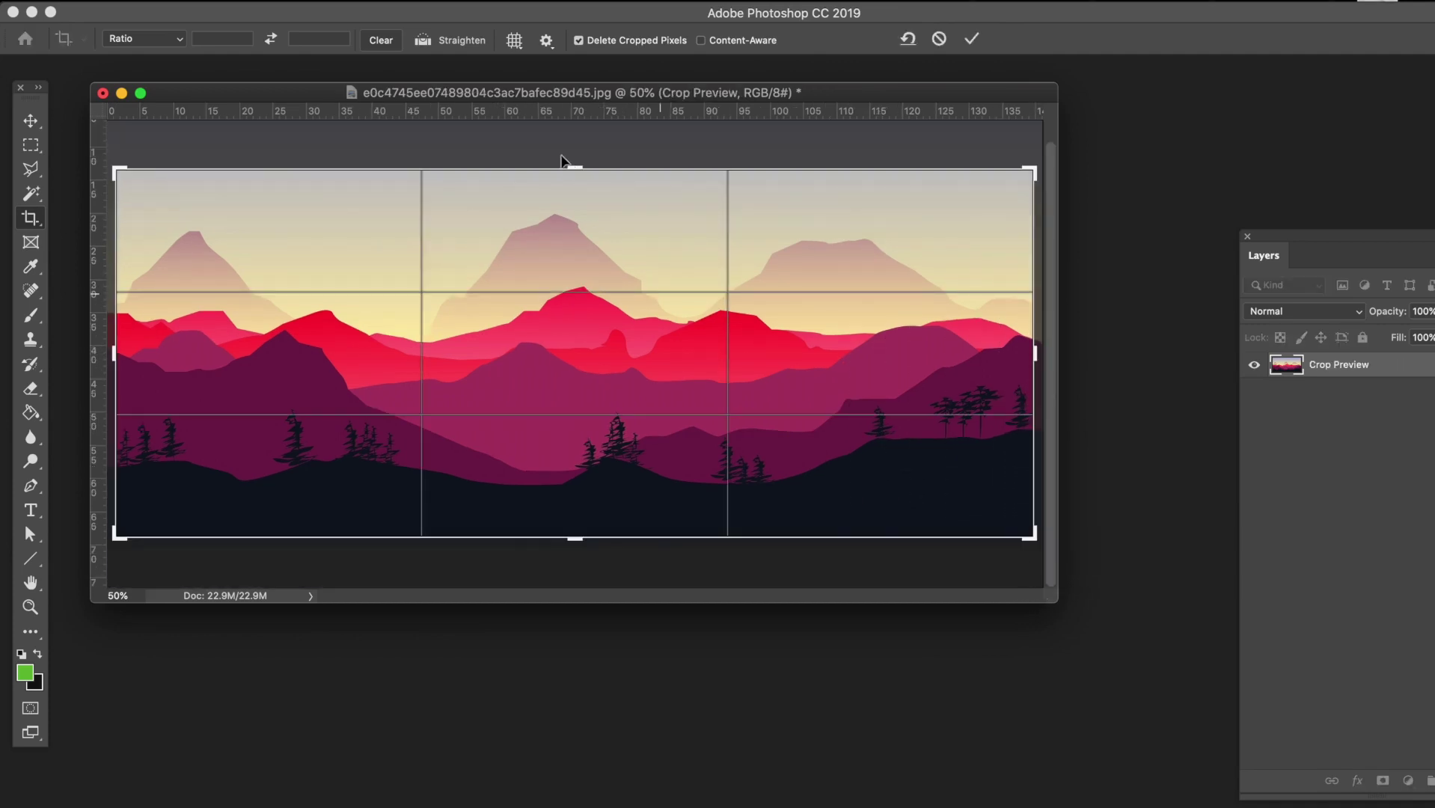
pyautogui.moveTo(574, 166); pyautogui.dragTo(575, 208)
pyautogui.press('Return')
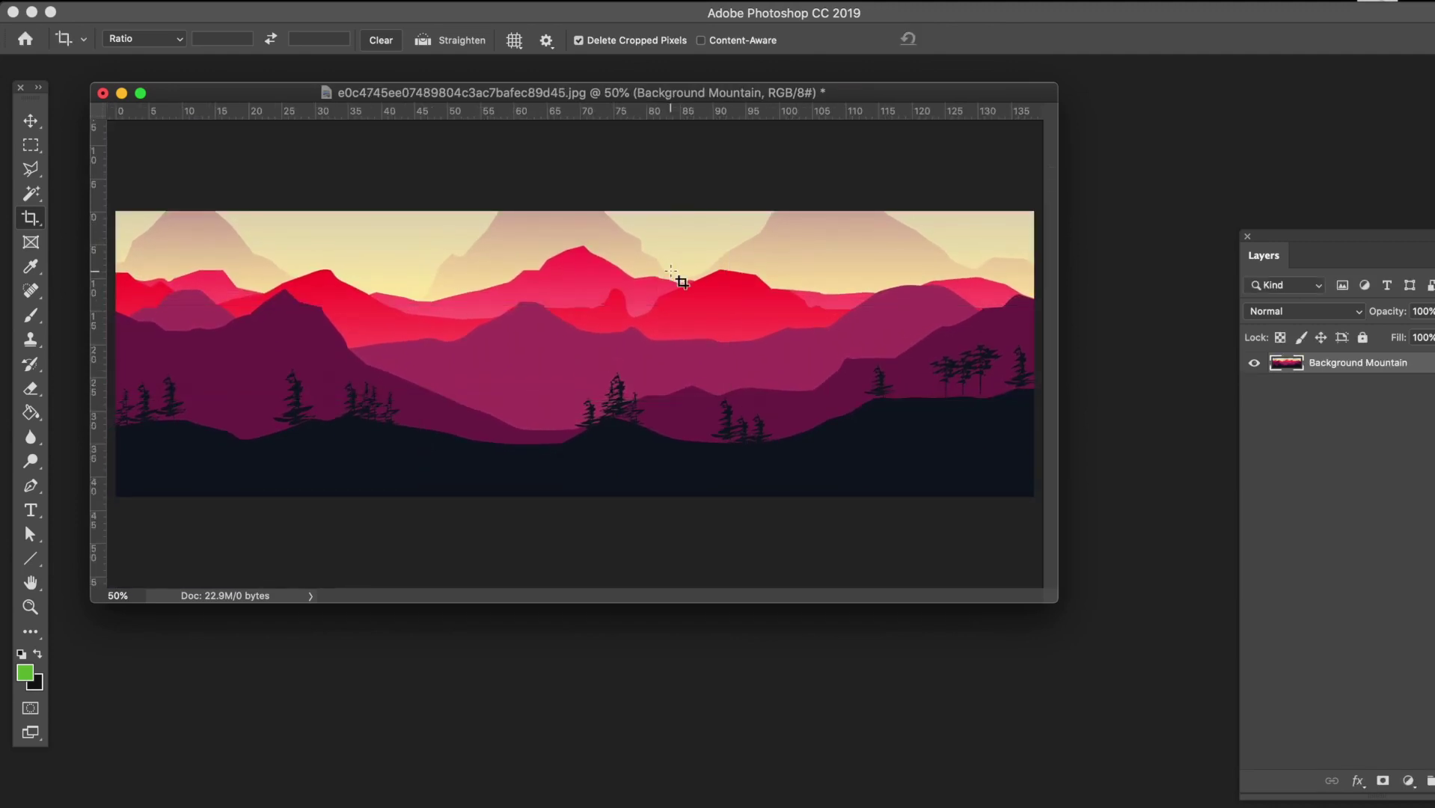
pyautogui.moveTo(526, 90)
pyautogui.mouseDown()
pyautogui.moveTo(548, 101)
pyautogui.moveTo(524, 104)
pyautogui.mouseUp()
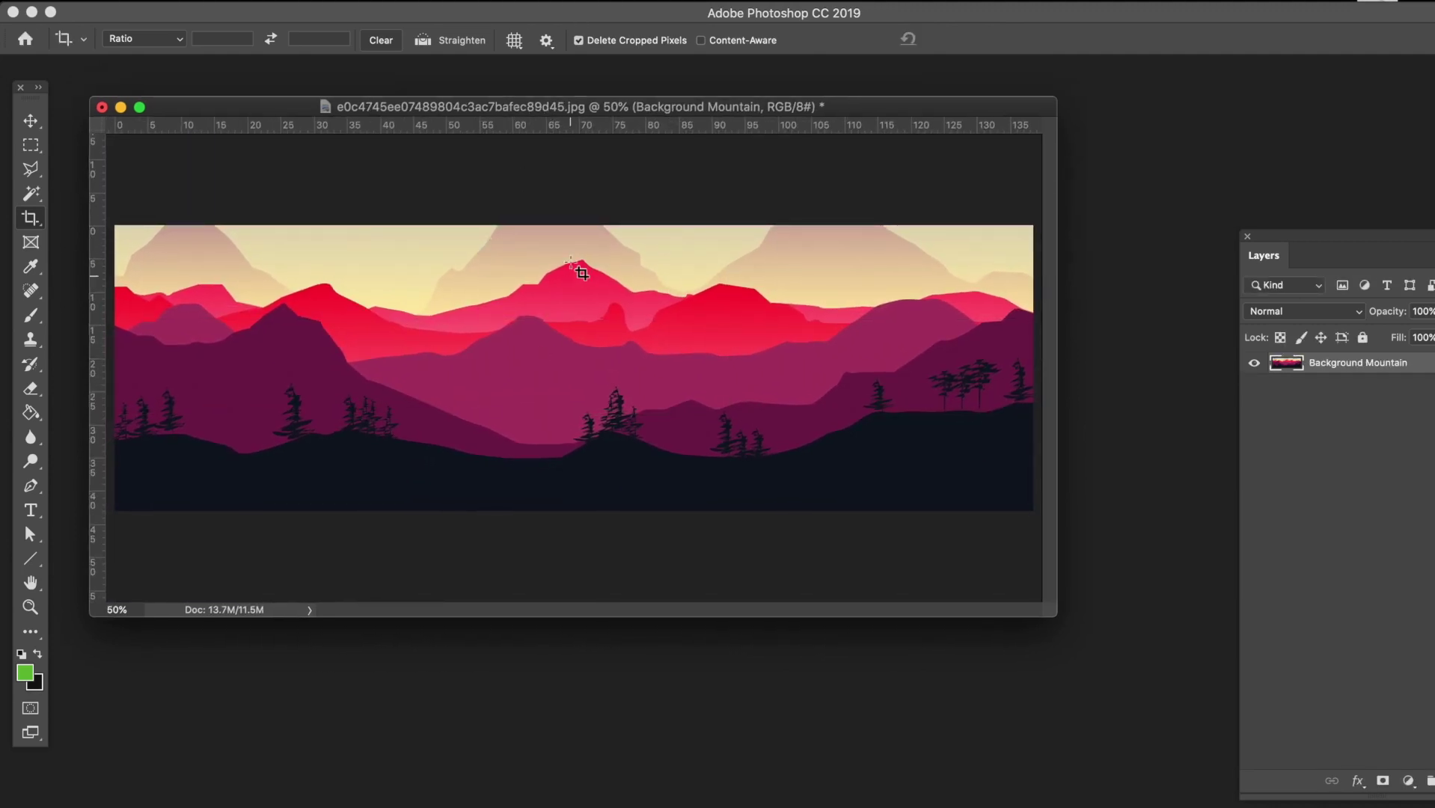
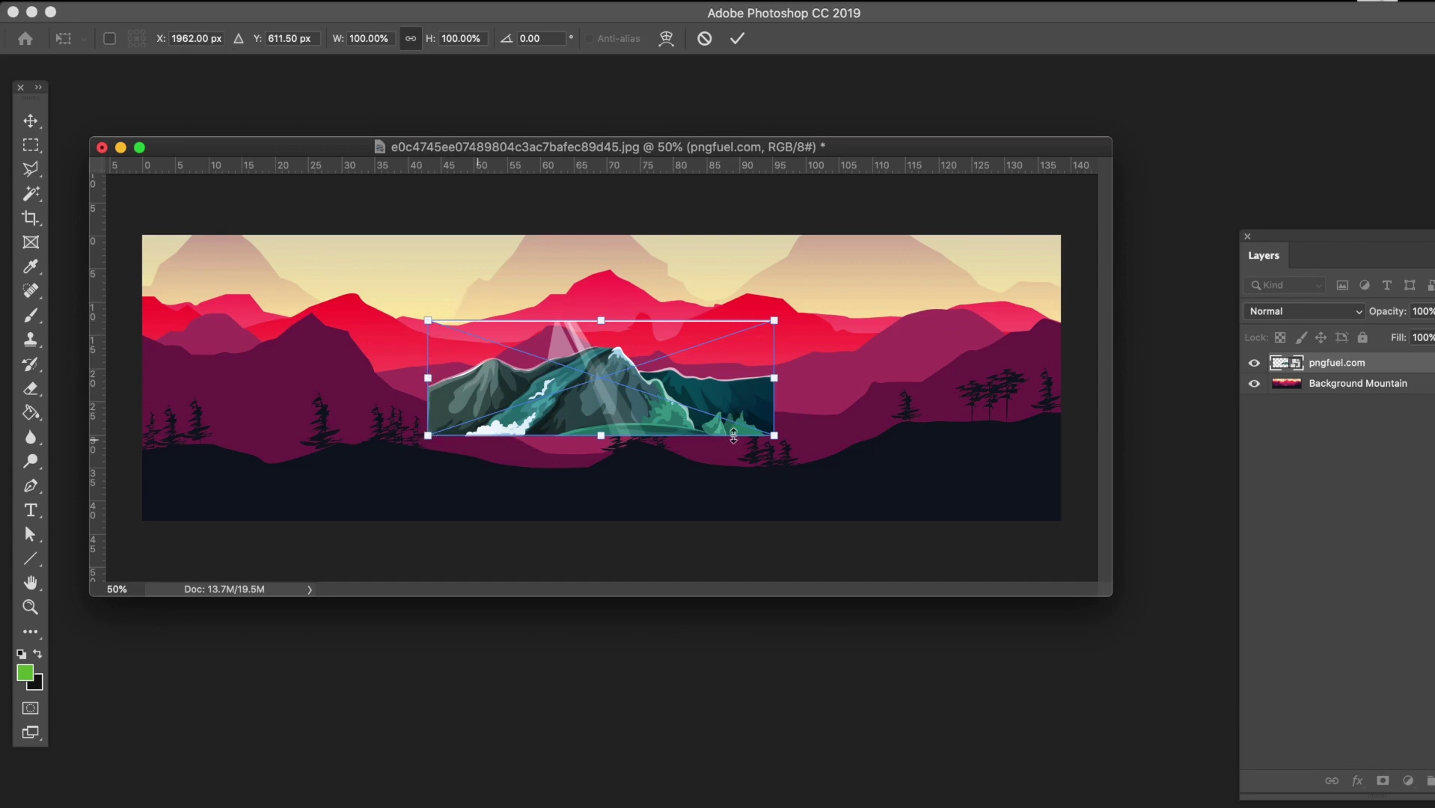
# - Enlarge the placed pngfuel.com mountains to span the full canvas width along its lower edge and commit the transformation
pyautogui.moveTo(430, 439); pyautogui.dragTo(133, 522)
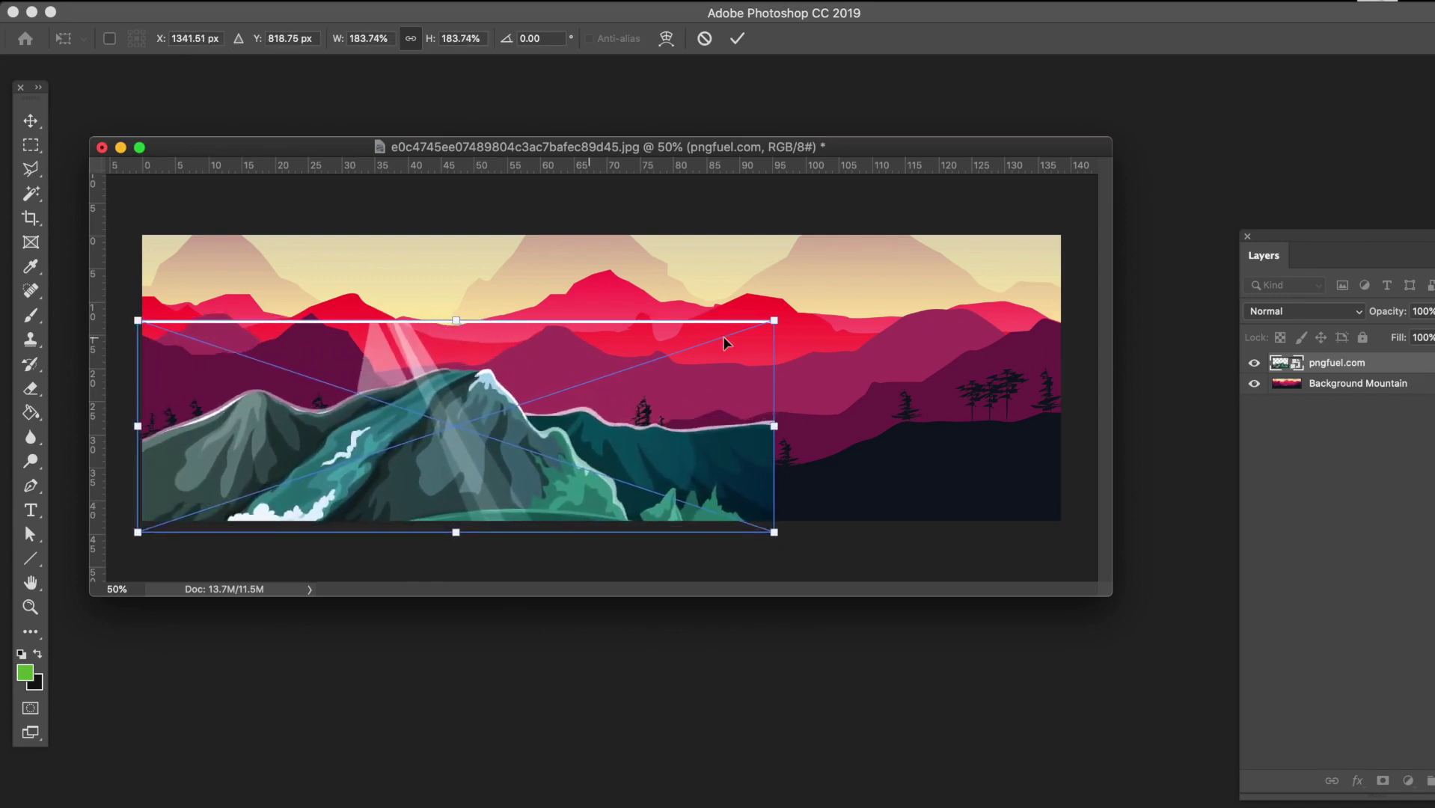
pyautogui.moveTo(773, 321)
pyautogui.mouseDown()
pyautogui.moveTo(913, 256)
pyautogui.moveTo(1055, 159)
pyautogui.moveTo(782, 346)
pyautogui.moveTo(779, 419)
pyautogui.moveTo(775, 387)
pyautogui.mouseUp()
pyautogui.press('Return')
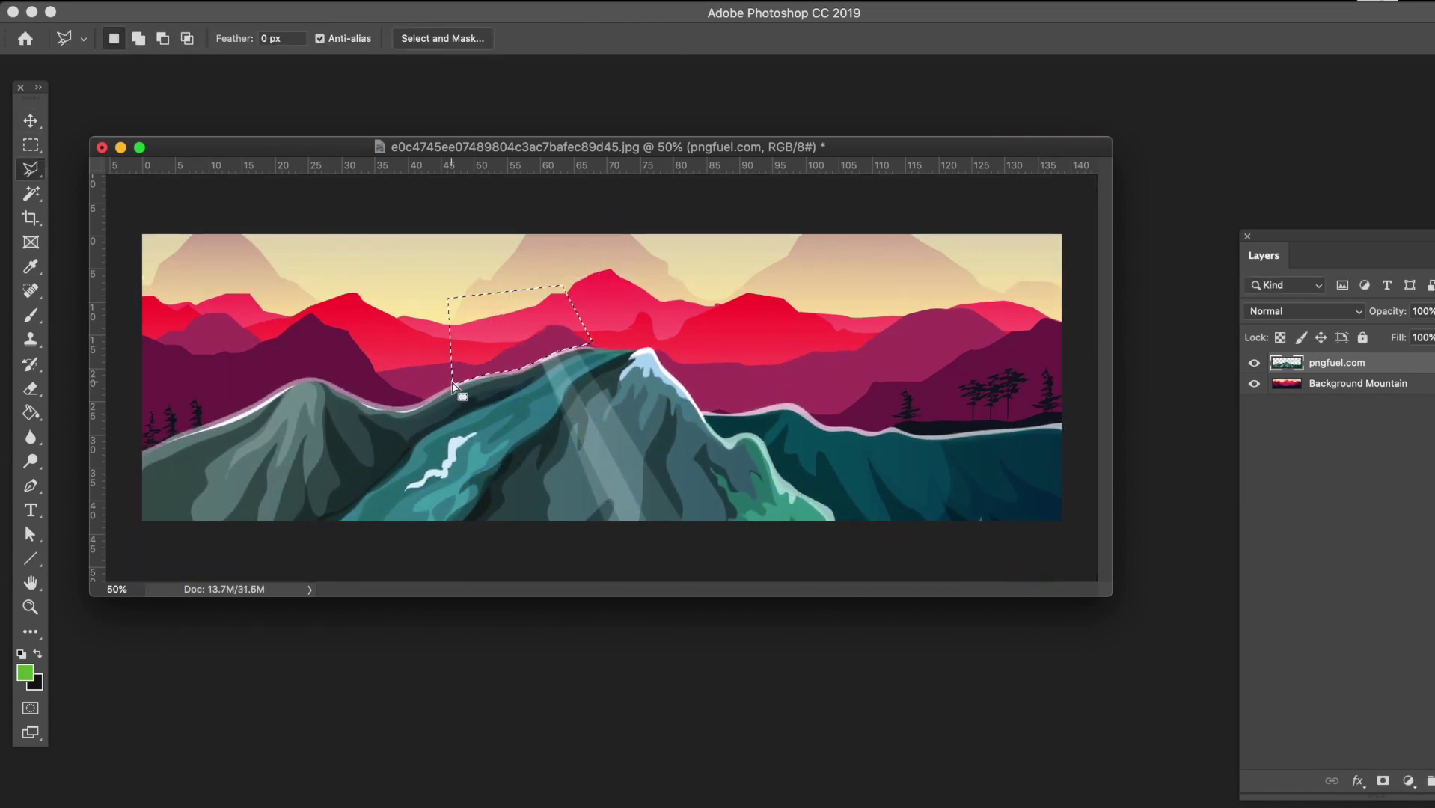
# - Clear the selection above the green mountains and rename the pngfuel.com layer as Foreground Mountain
pyautogui.press('m')
pyautogui.press('super+d')
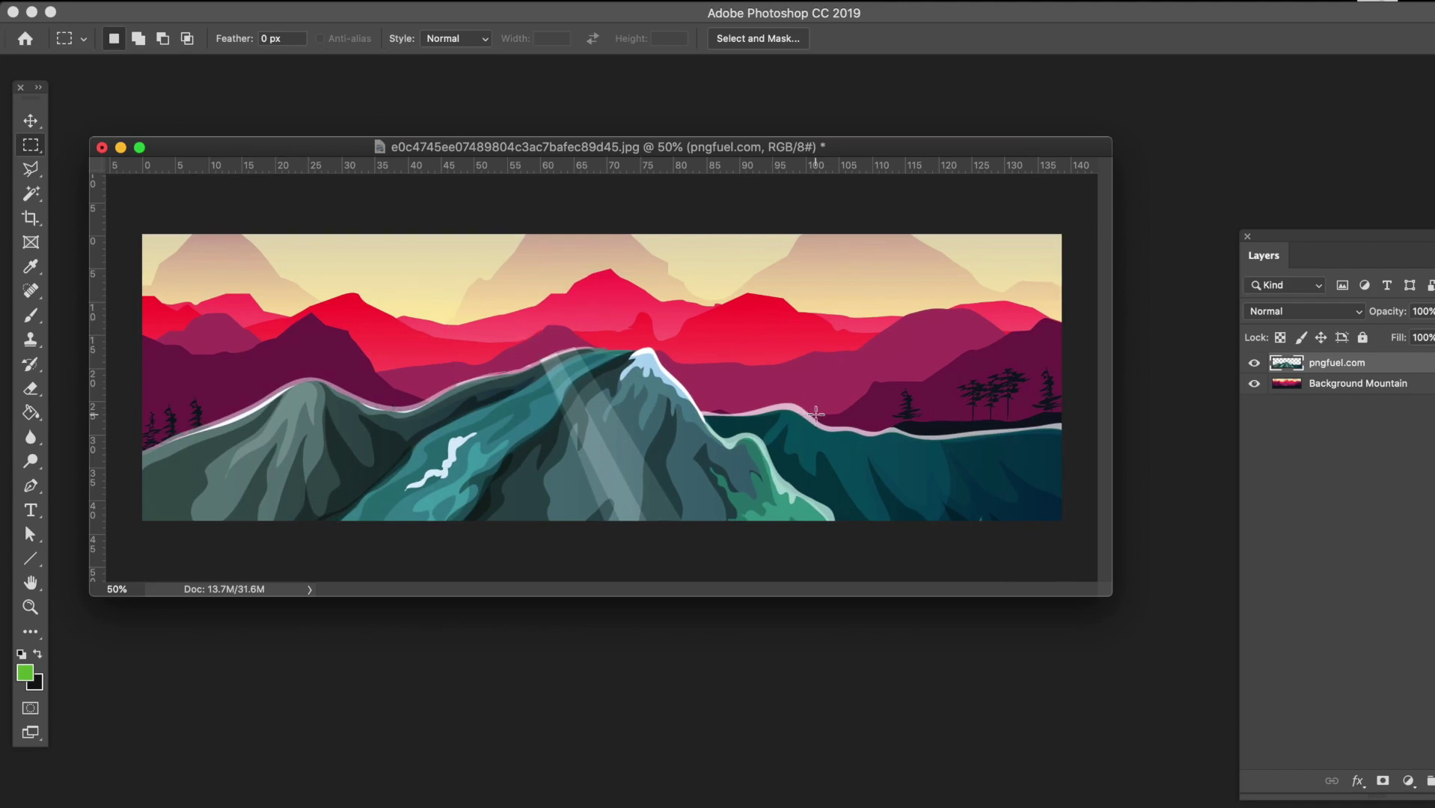
pyautogui.doubleClick(1328, 361)
pyautogui.write('Foreground Mountain')
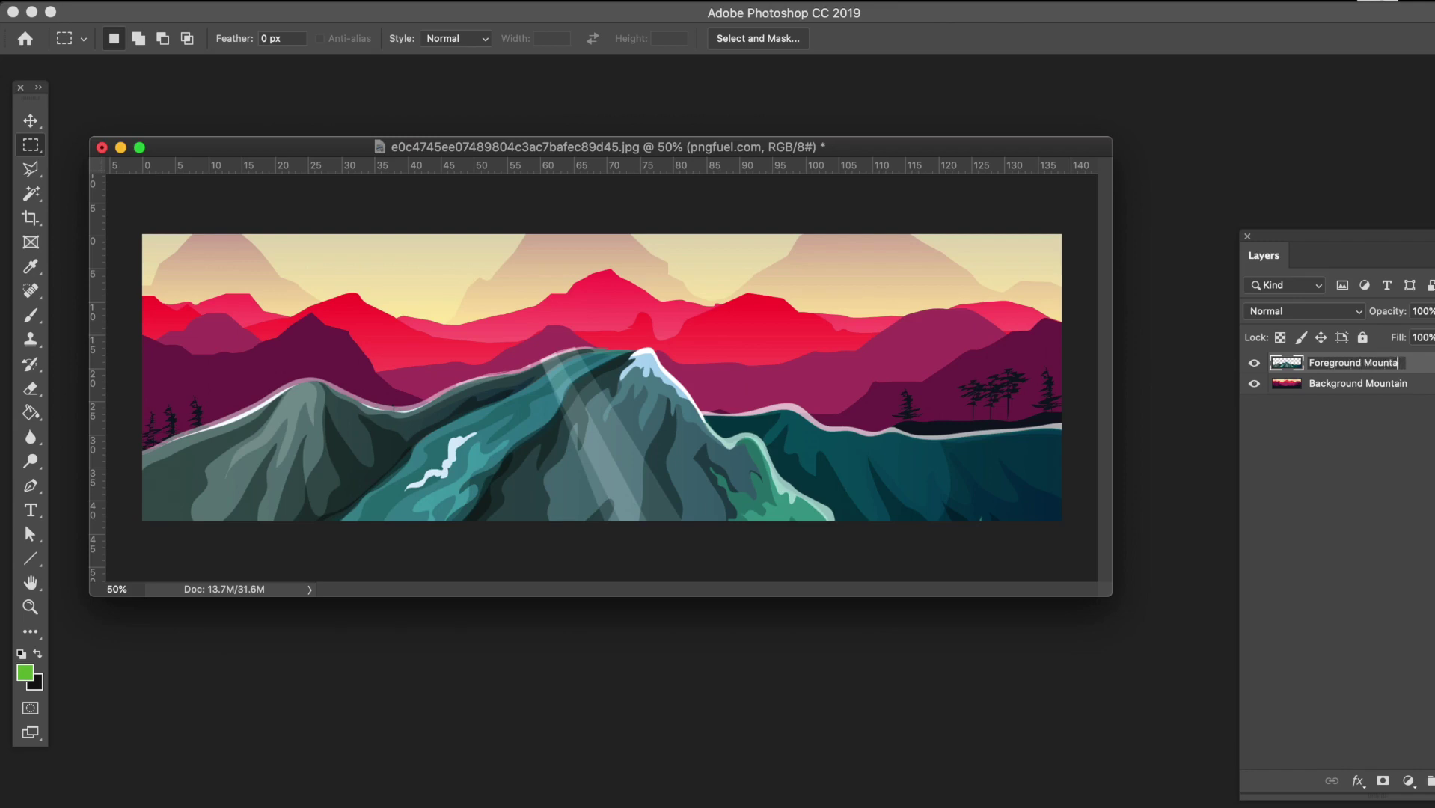
pyautogui.press('Return')
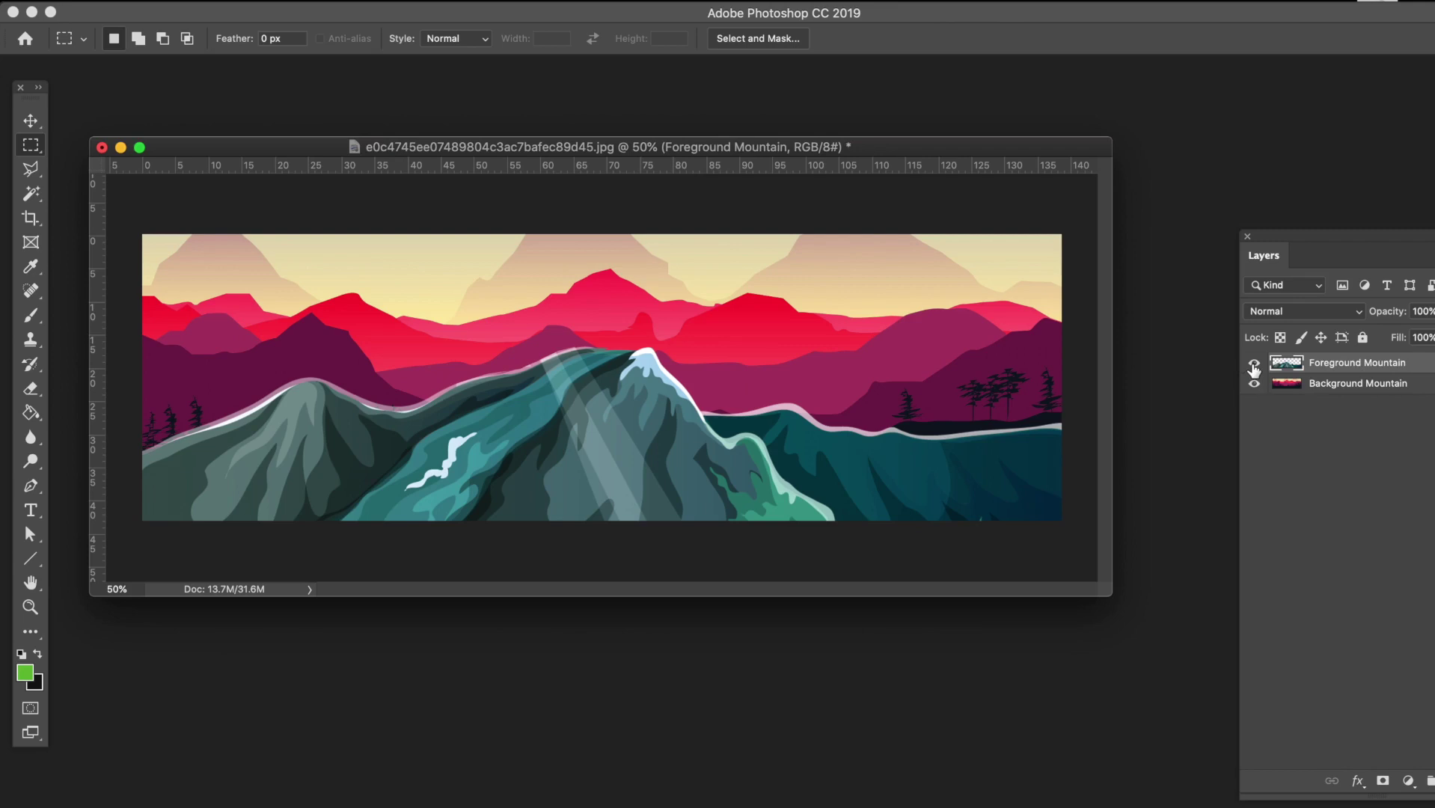
# - Hide and show the Foreground Mountain layer to compare its colours with the background mountains
pyautogui.moveTo(1299, 235); pyautogui.dragTo(1211, 172)
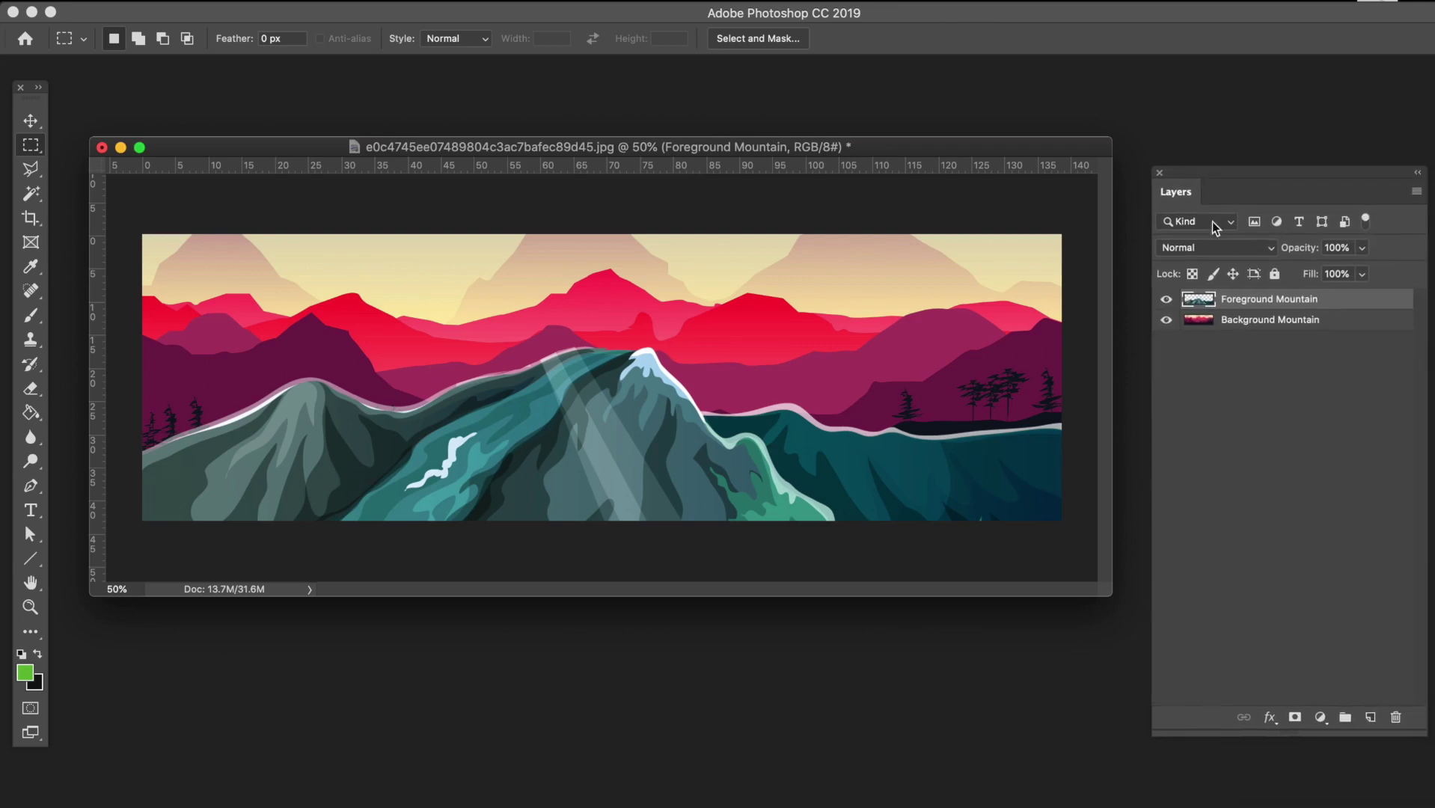
pyautogui.click(1166, 300)
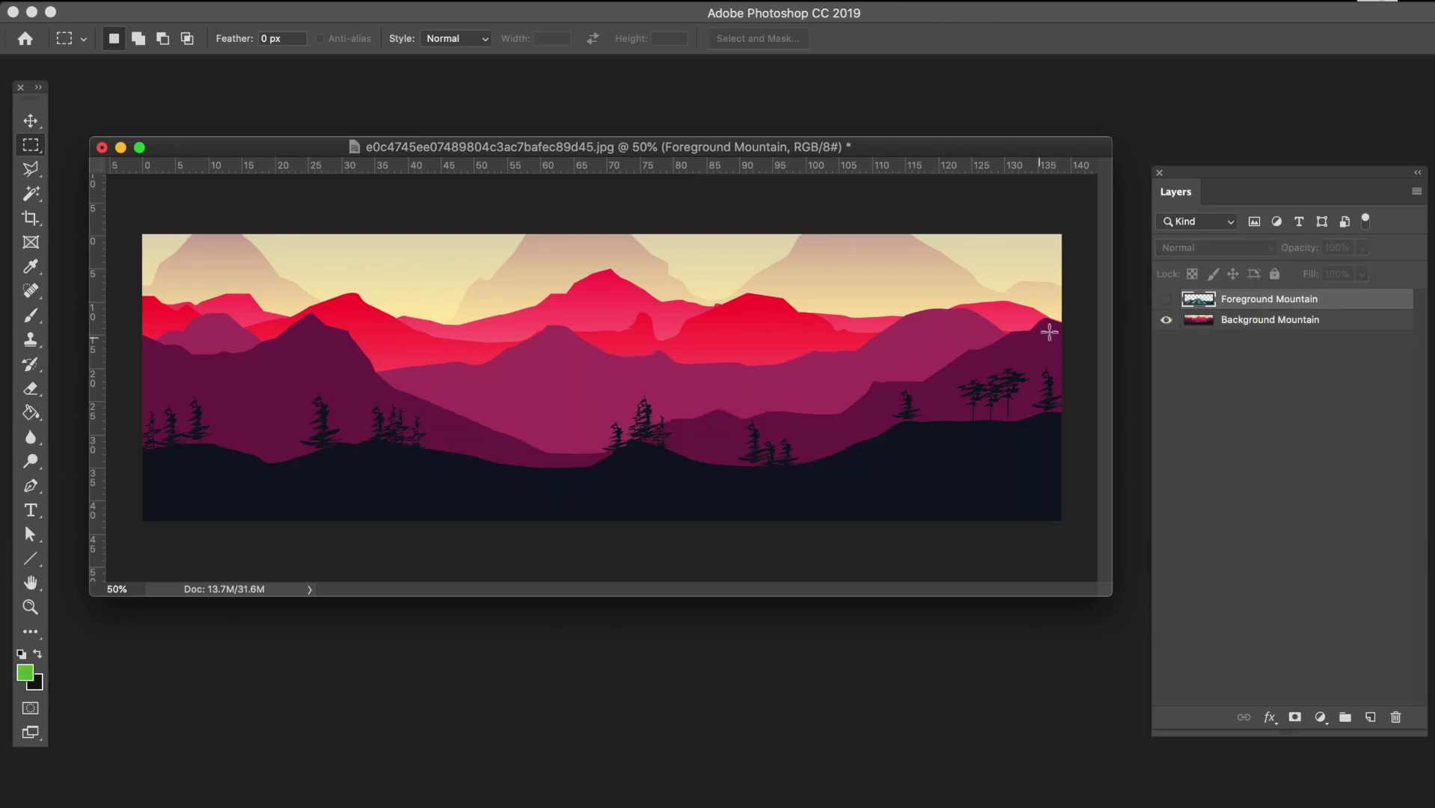
pyautogui.click(1166, 300)
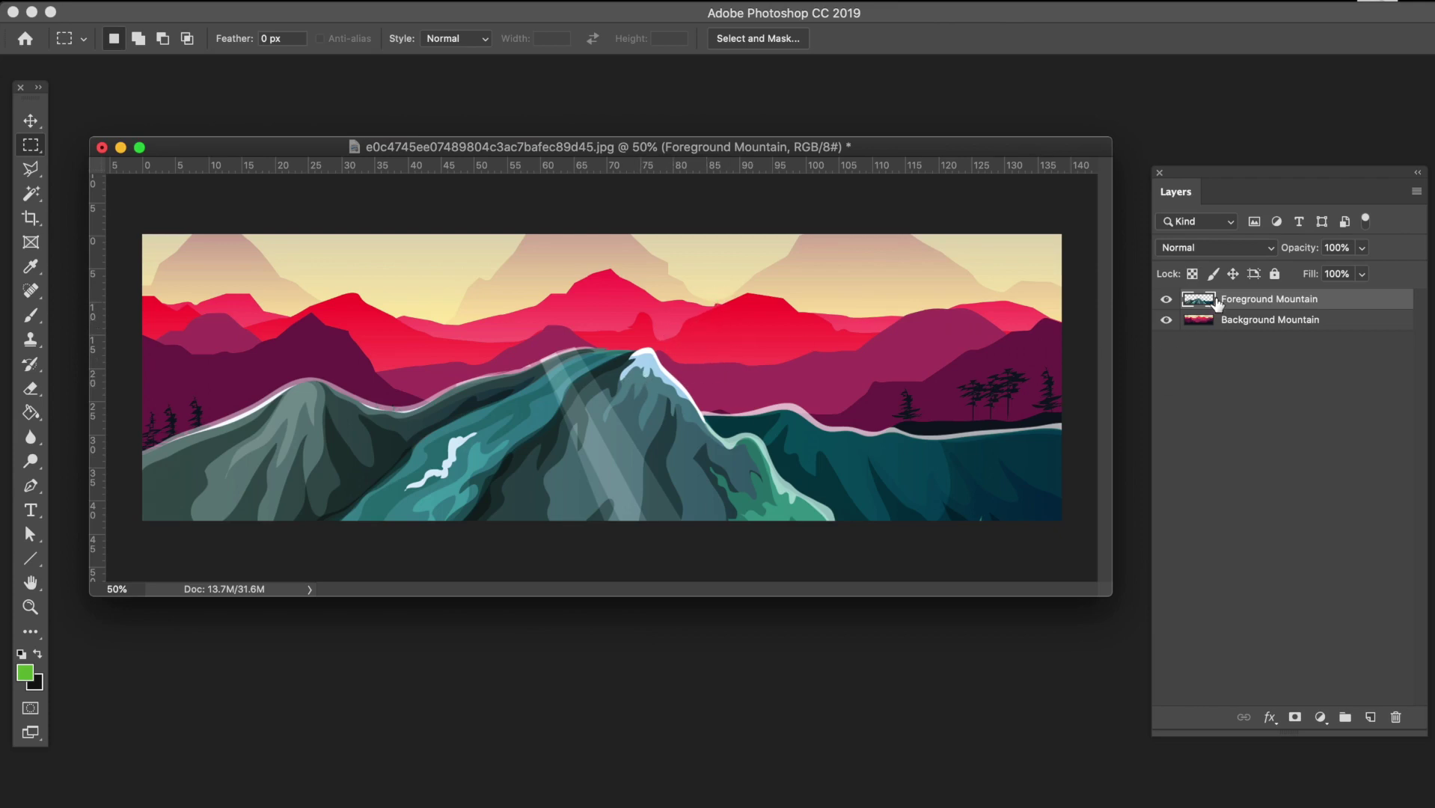
# - Recolour the Foreground Mountain layer with a Hue/Saturation adjustment, setting the hue to +146
pyautogui.click(258, 3)
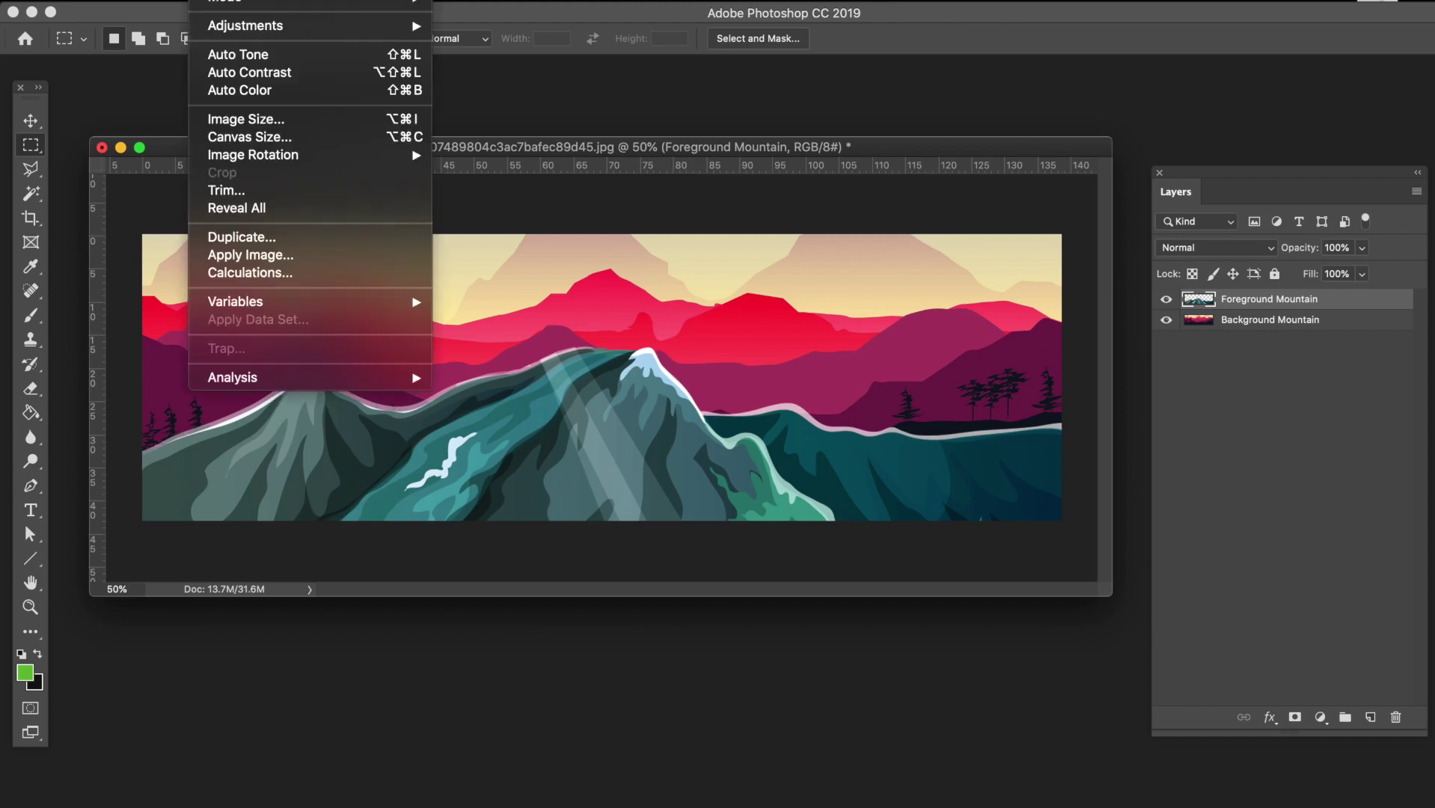
pyautogui.moveTo(218, 31)
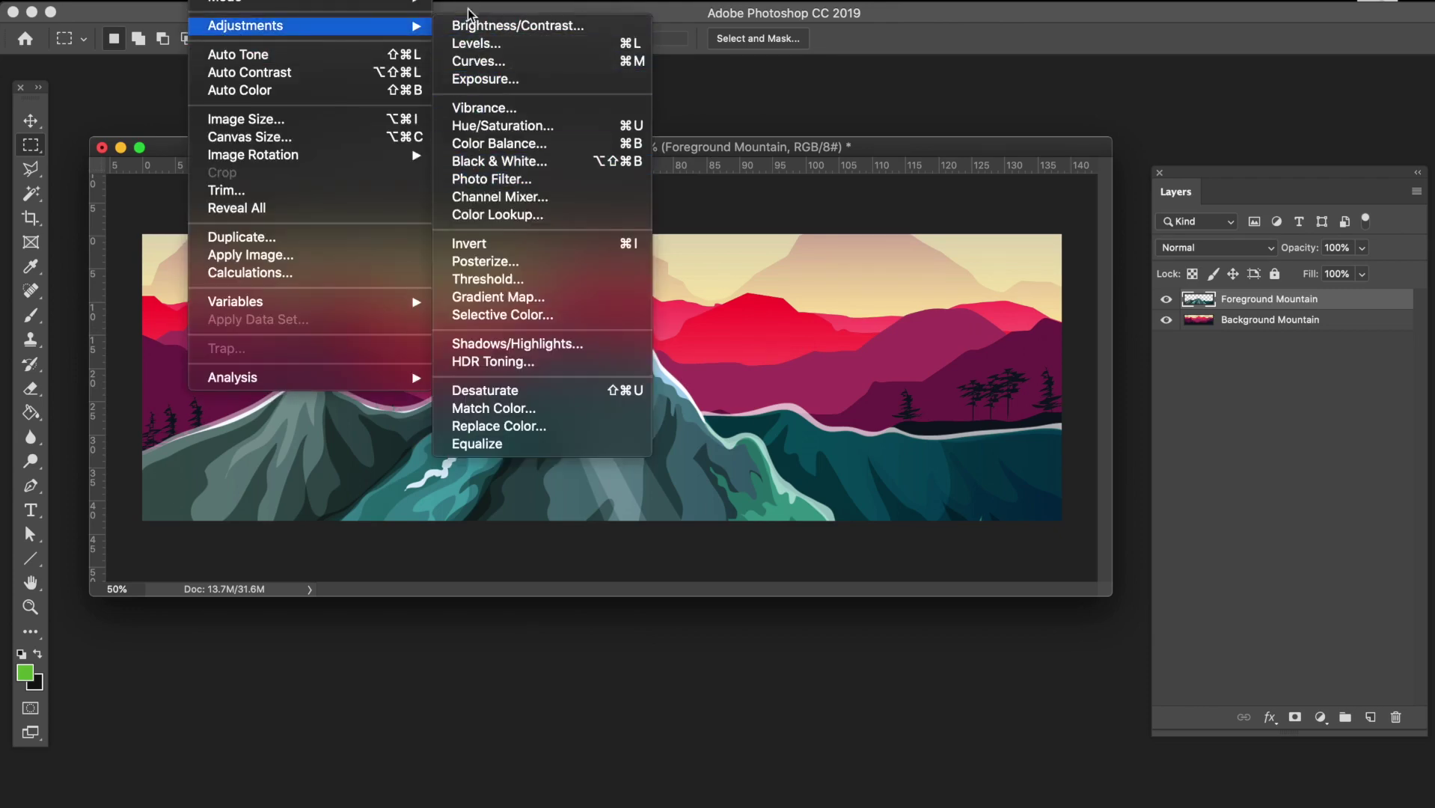
pyautogui.click(502, 133)
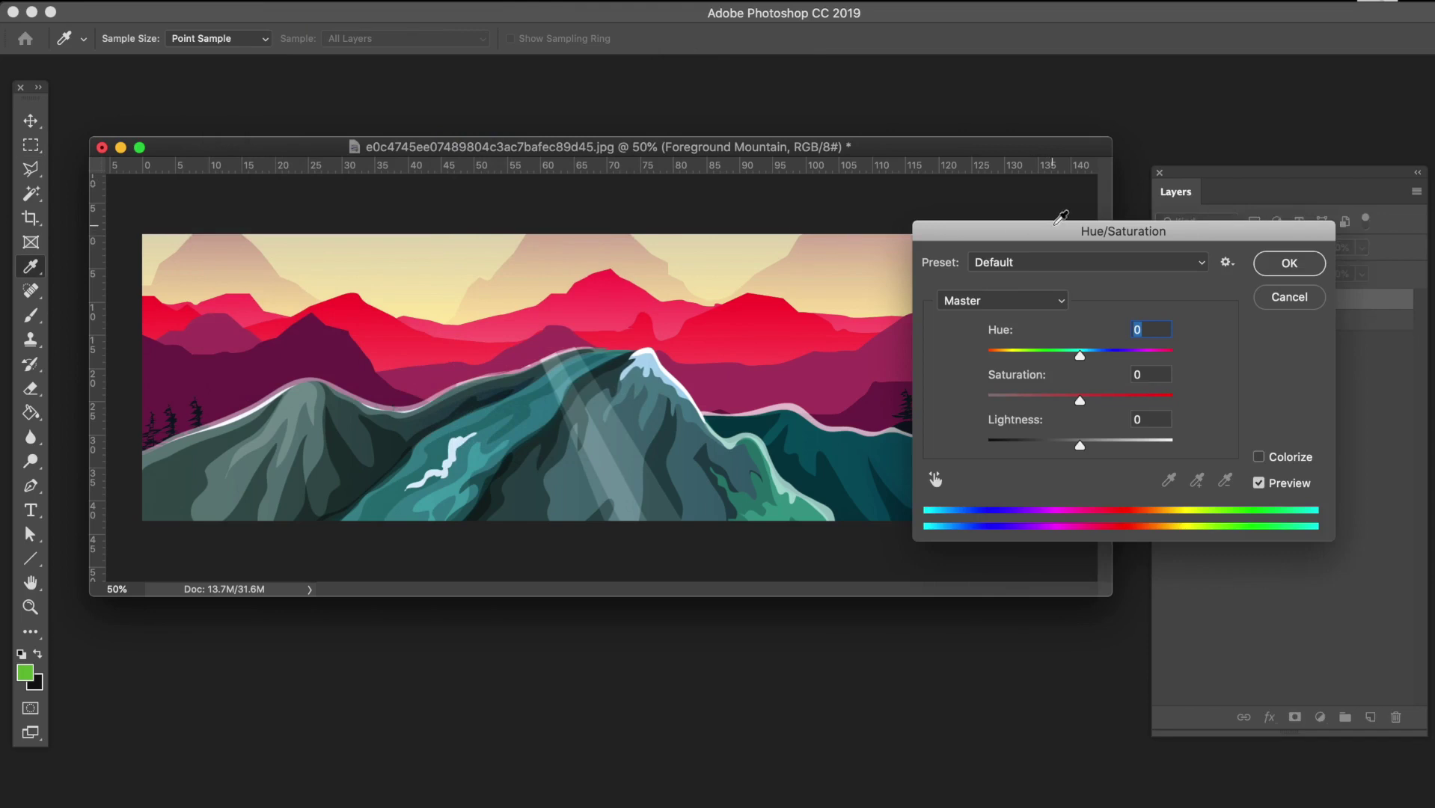
pyautogui.moveTo(1047, 226); pyautogui.dragTo(902, 448)
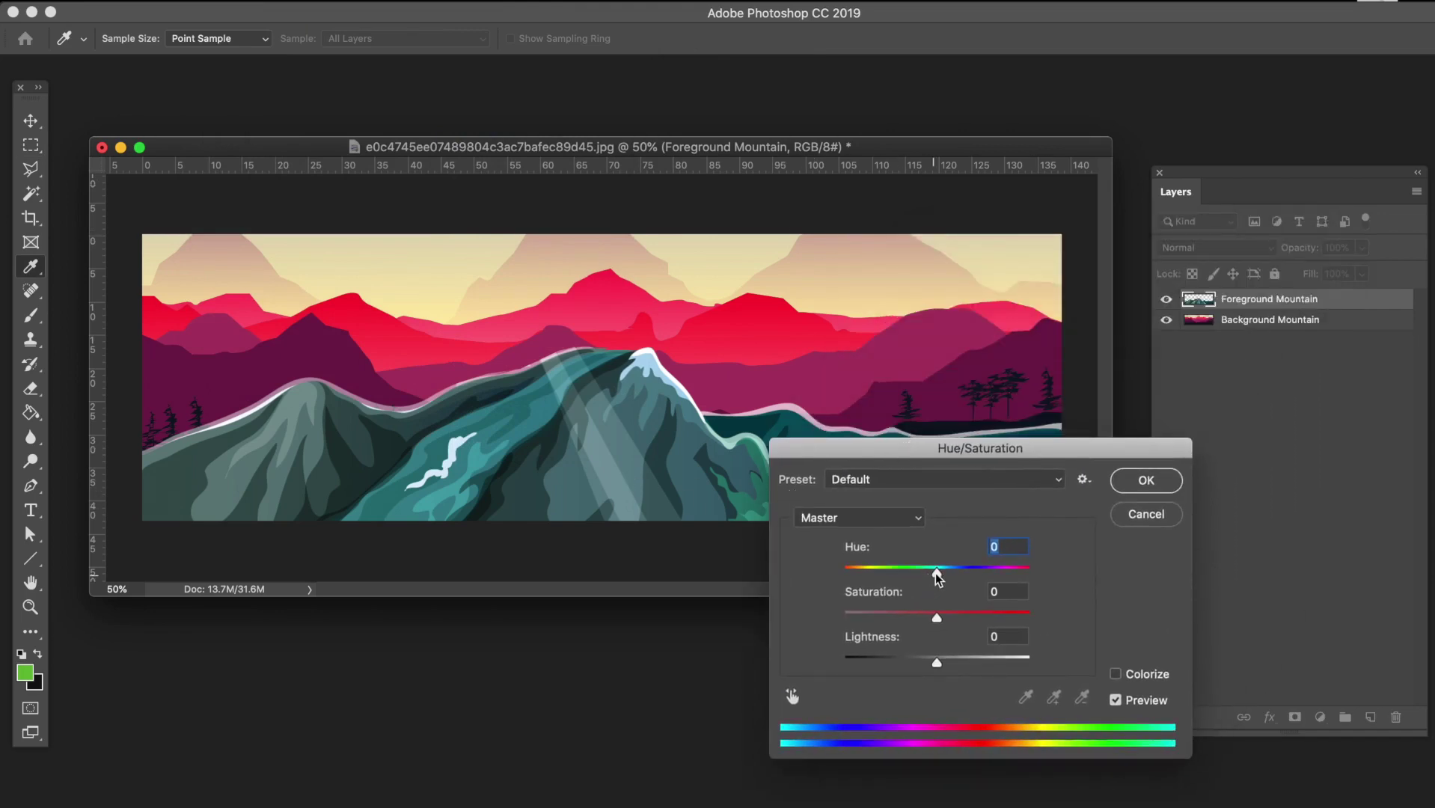
pyautogui.moveTo(938, 573); pyautogui.dragTo(1018, 562)
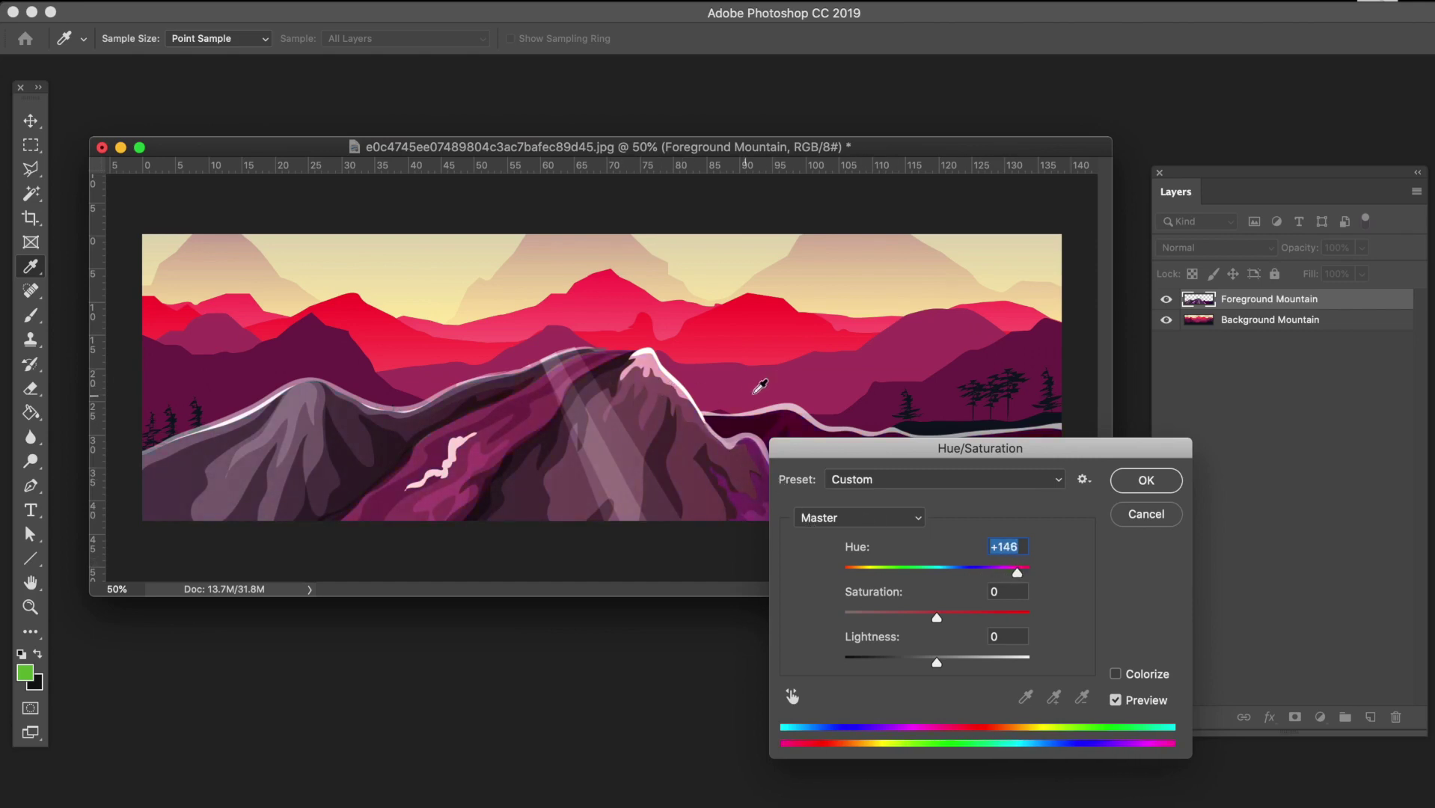
pyautogui.click(1159, 480)
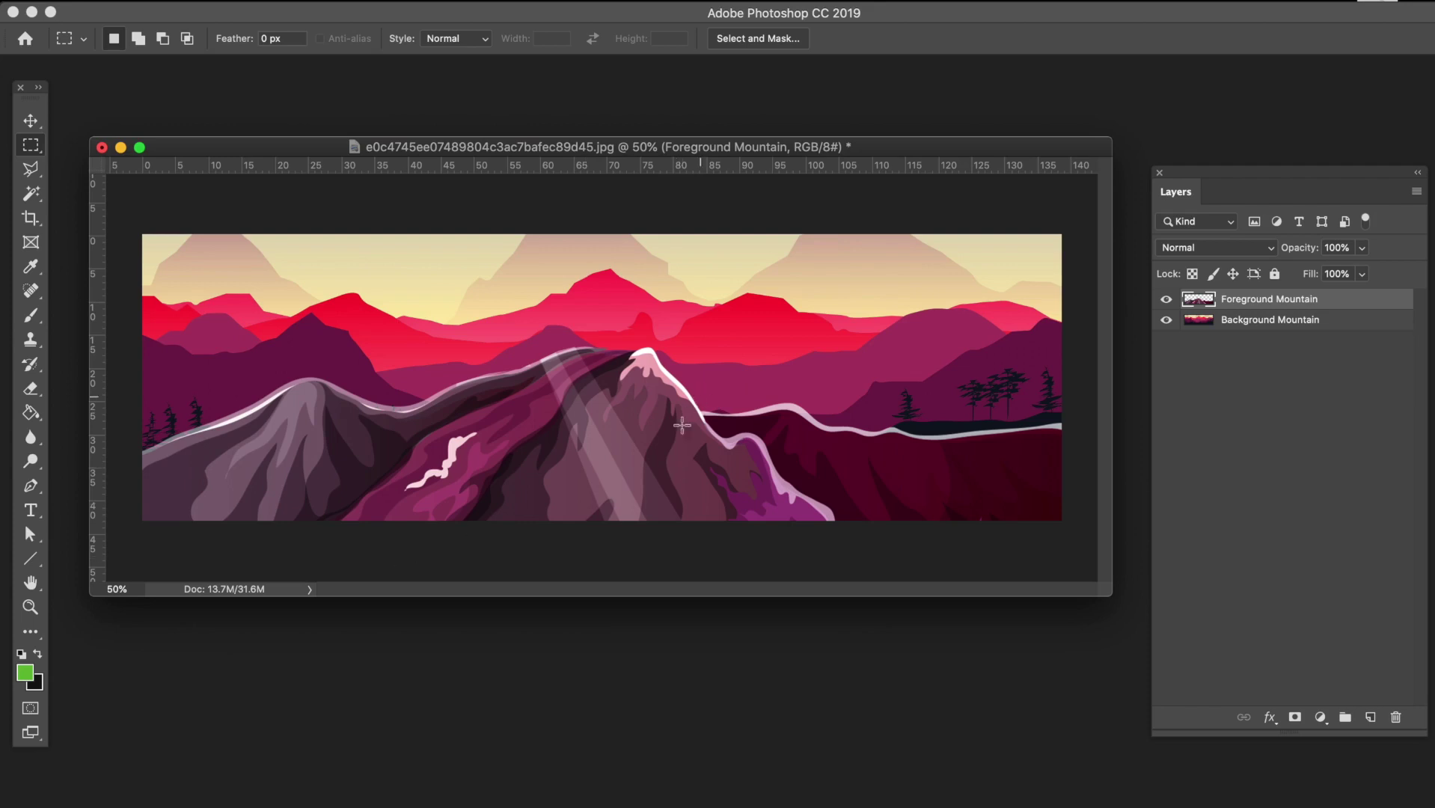
# - Place endangered-panda.png from the Raw Assets folder into the landscape, enlarge it beside the snowy peak and commit the placement
pyautogui.press('super+Tab')
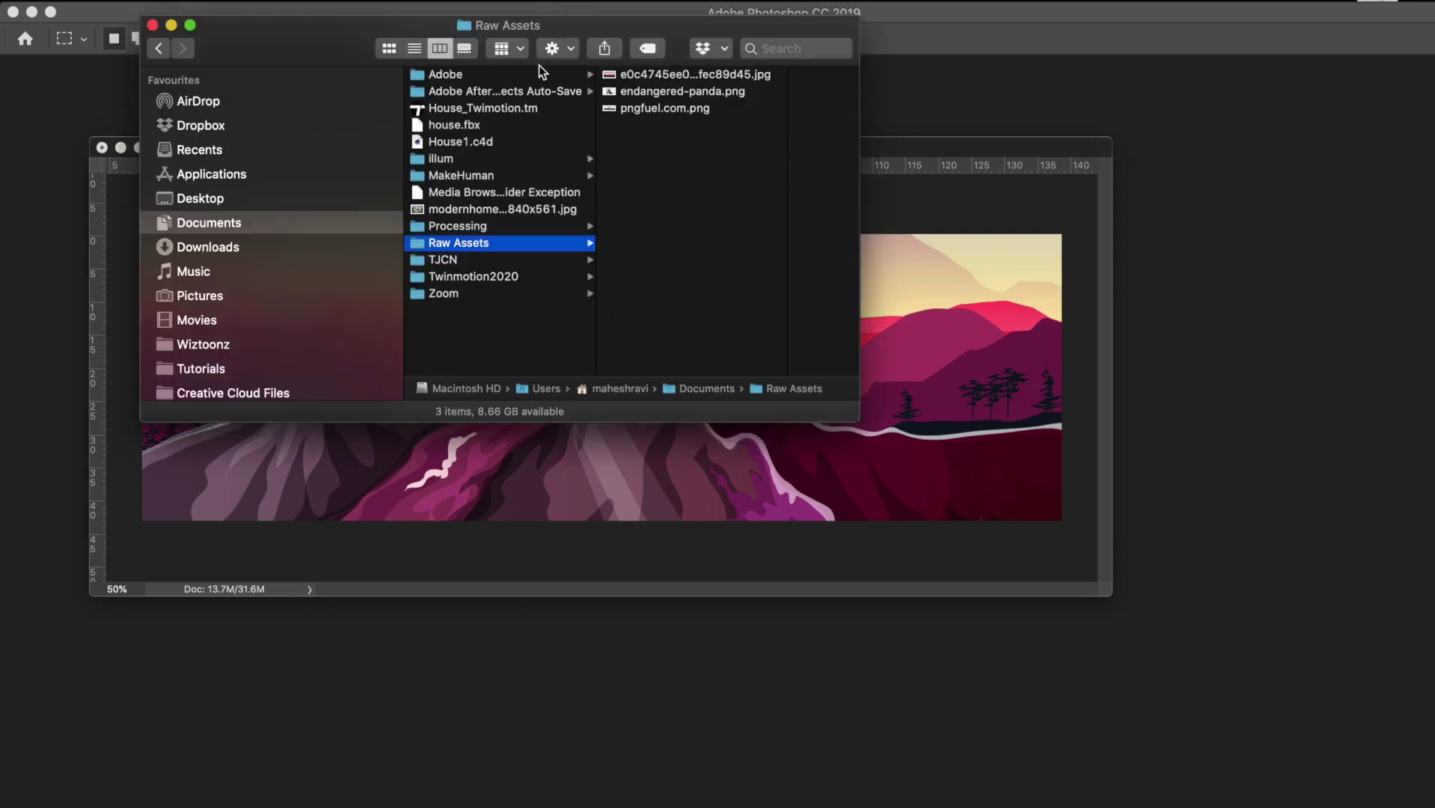
pyautogui.moveTo(407, 26); pyautogui.dragTo(975, 535)
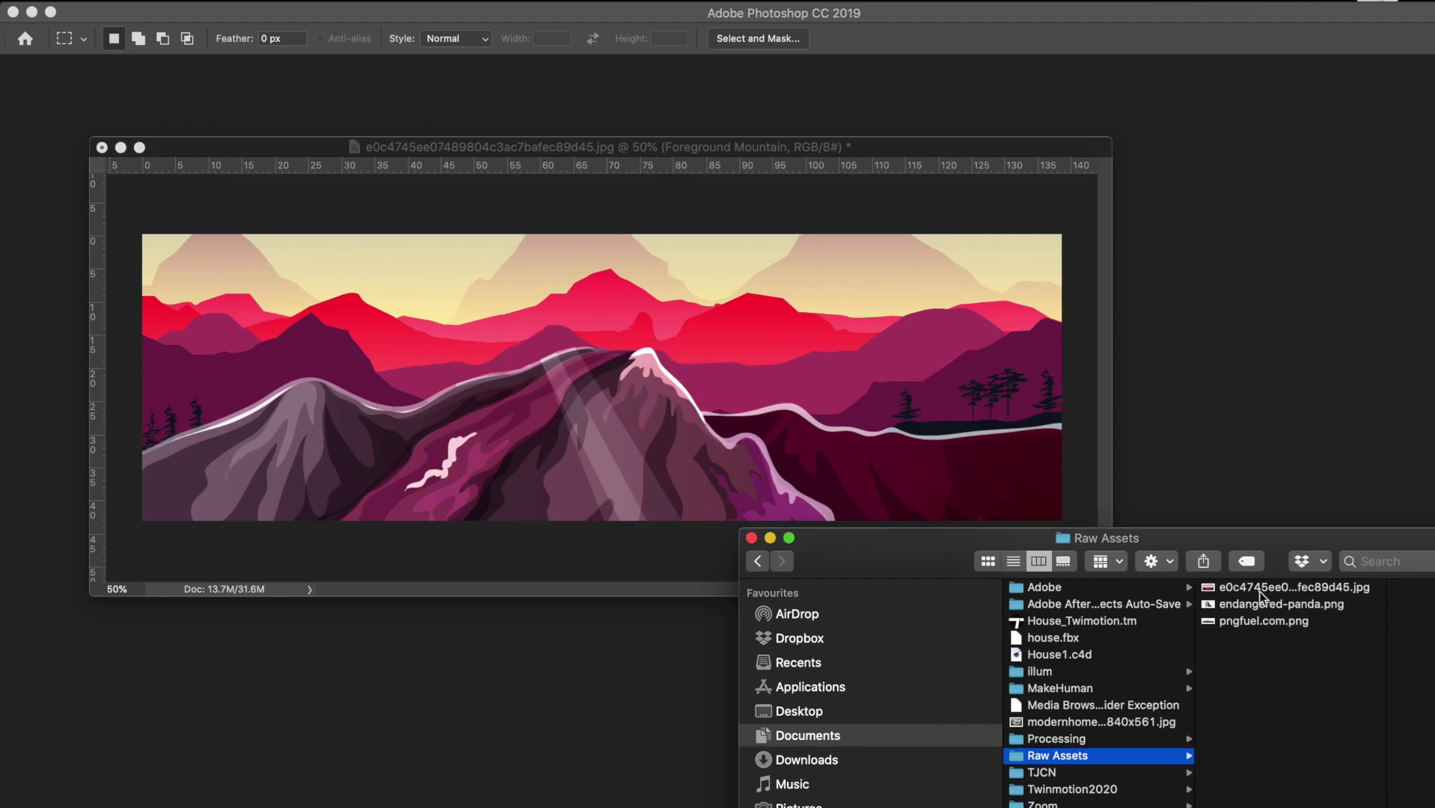
pyautogui.click(1253, 620)
pyautogui.click(1182, 606)
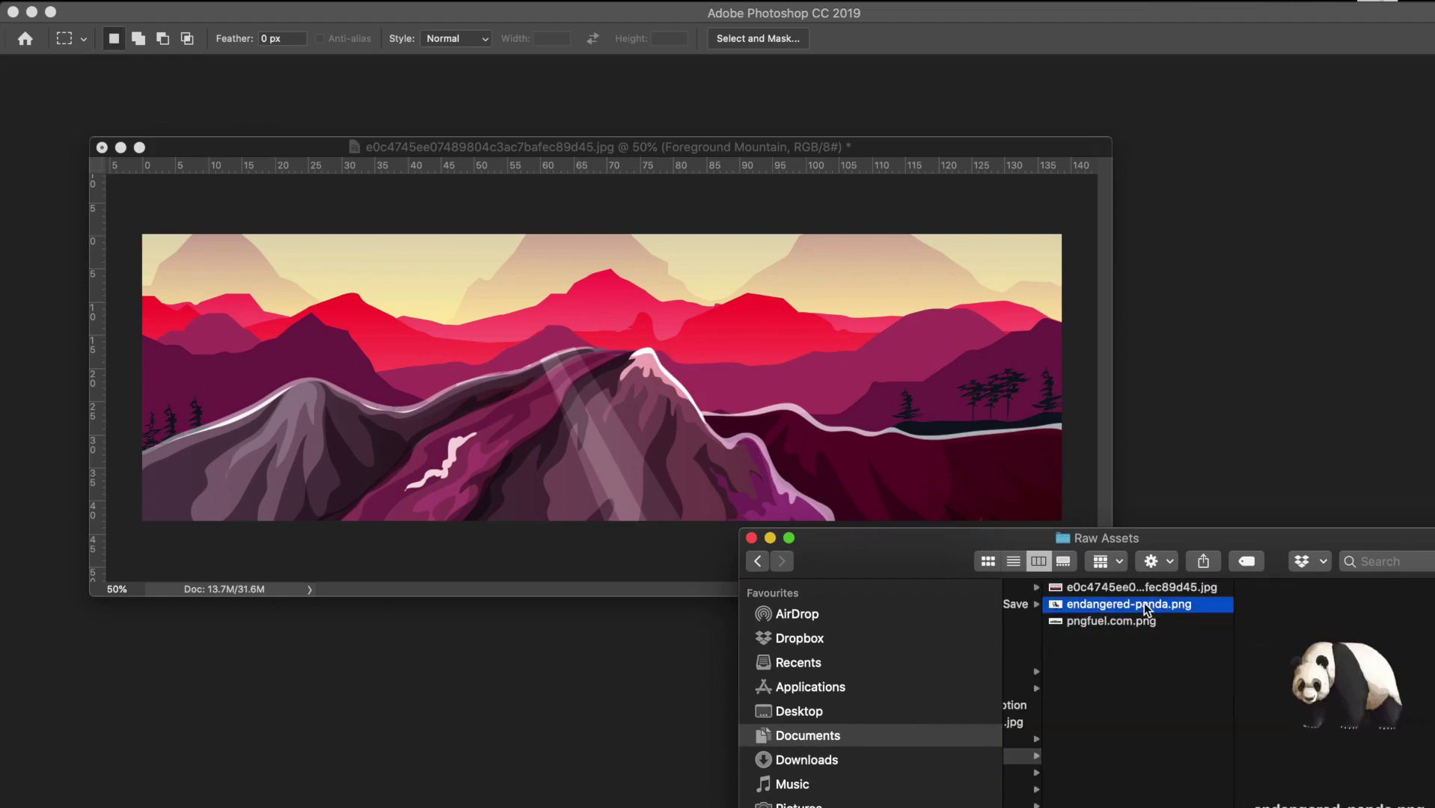
pyautogui.moveTo(1144, 606); pyautogui.dragTo(711, 376)
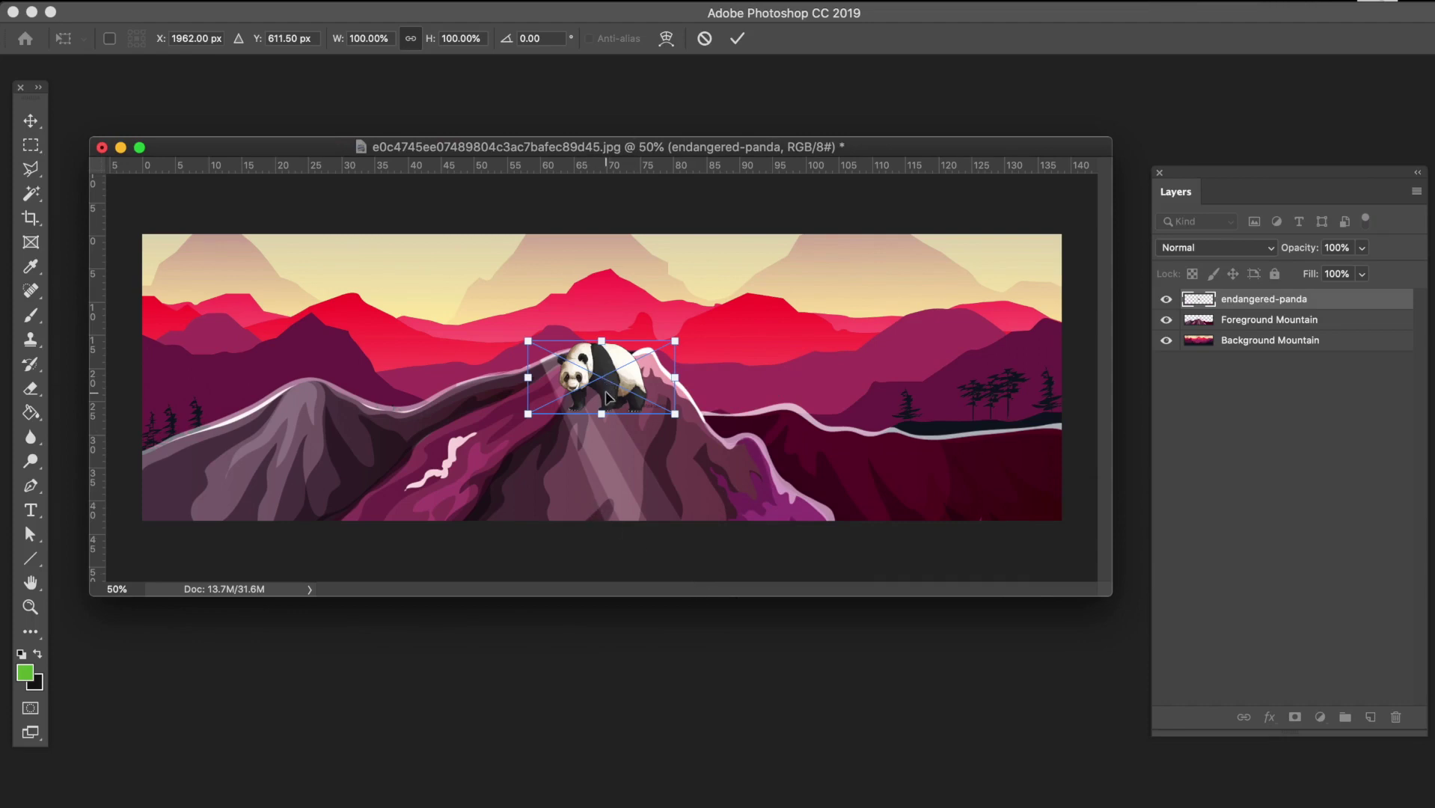
pyautogui.moveTo(675, 341); pyautogui.dragTo(739, 364)
pyautogui.press('Return')
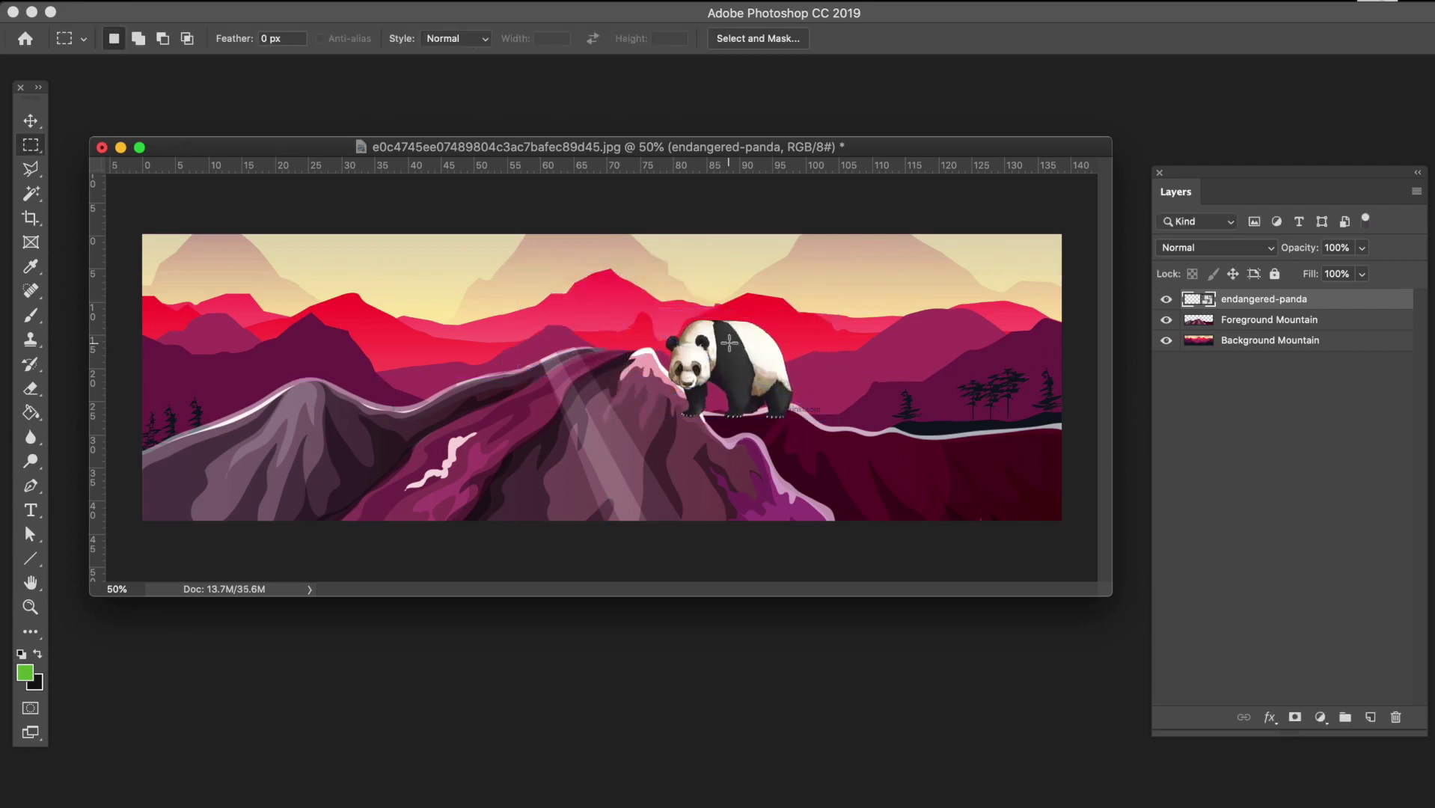
# - Rename the endangered-panda layer as Panda
pyautogui.doubleClick(1248, 299)
pyautogui.write('P')
pyautogui.press('Return')
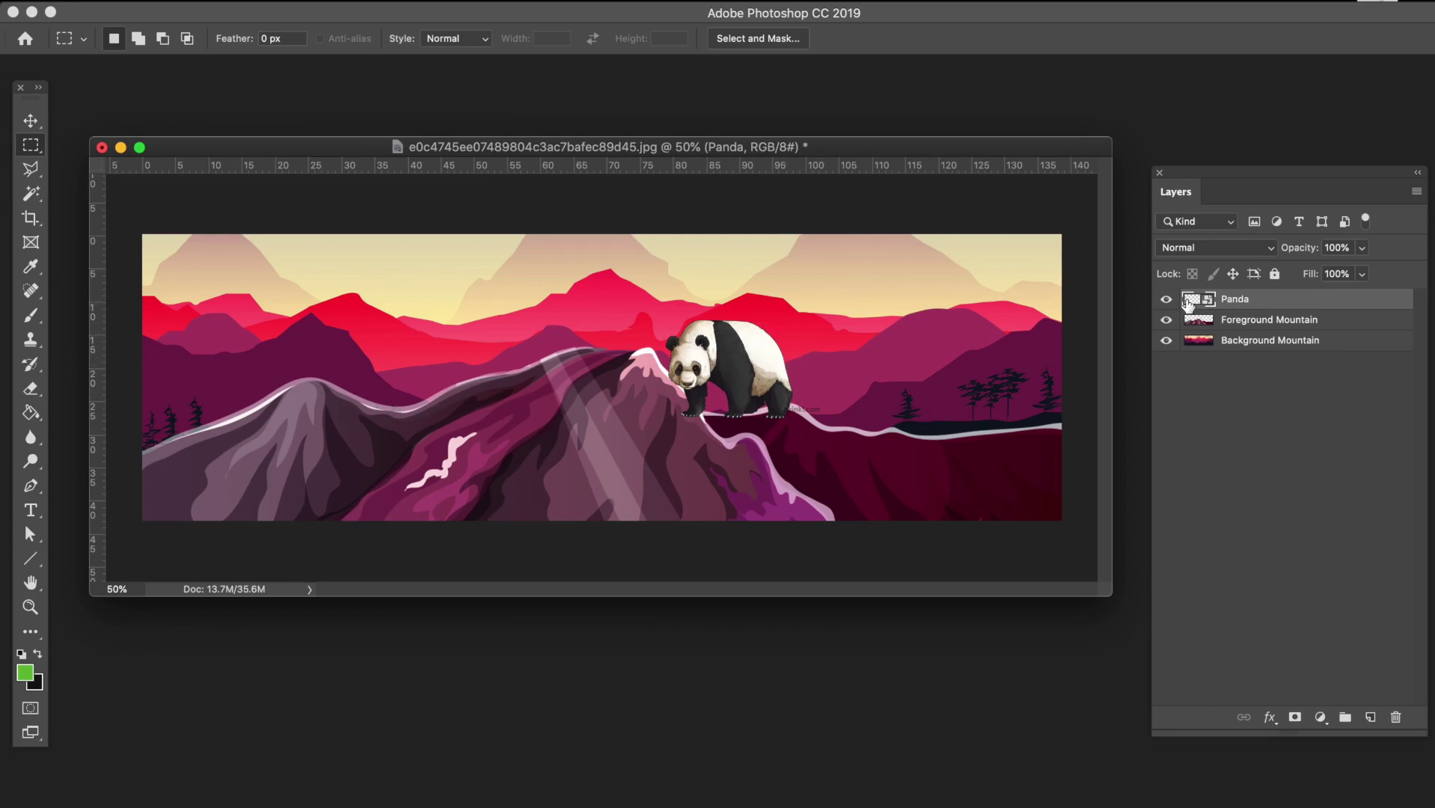
# - Move the Panda layer beneath Foreground Mountain and shift the panda slightly right, away from the snowy peak
pyautogui.moveTo(1224, 170); pyautogui.dragTo(1208, 145)
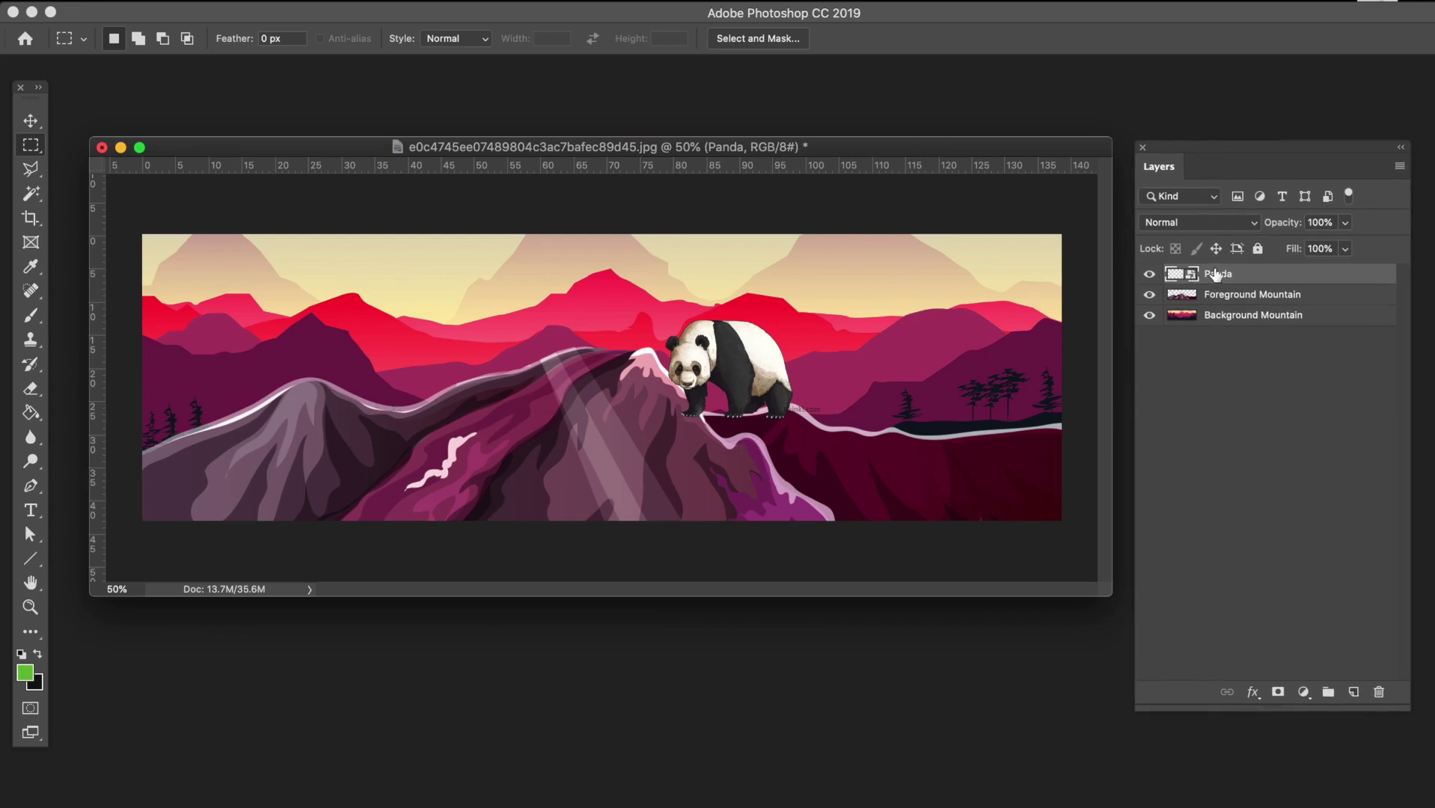
pyautogui.moveTo(1215, 275); pyautogui.dragTo(1217, 302)
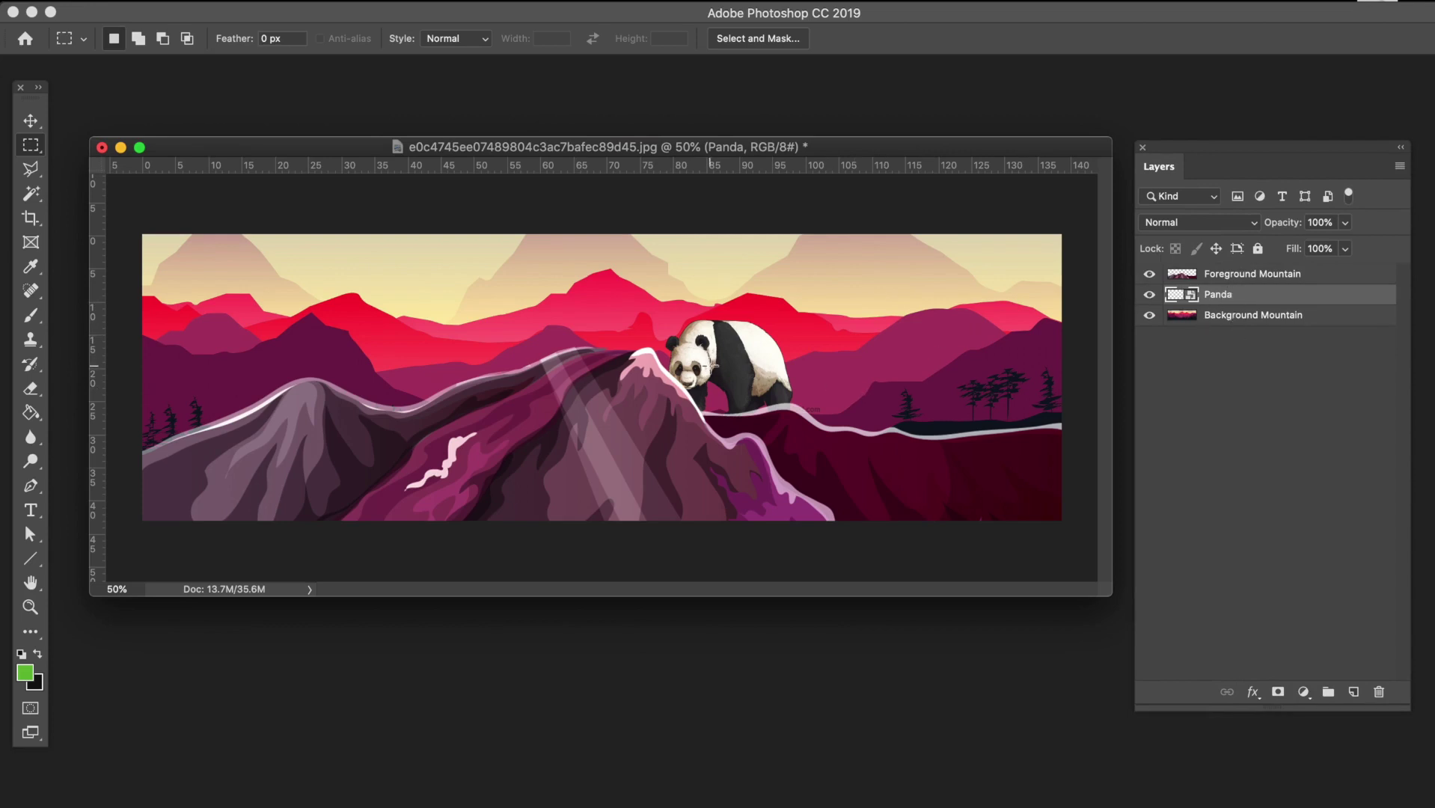
pyautogui.press('v')
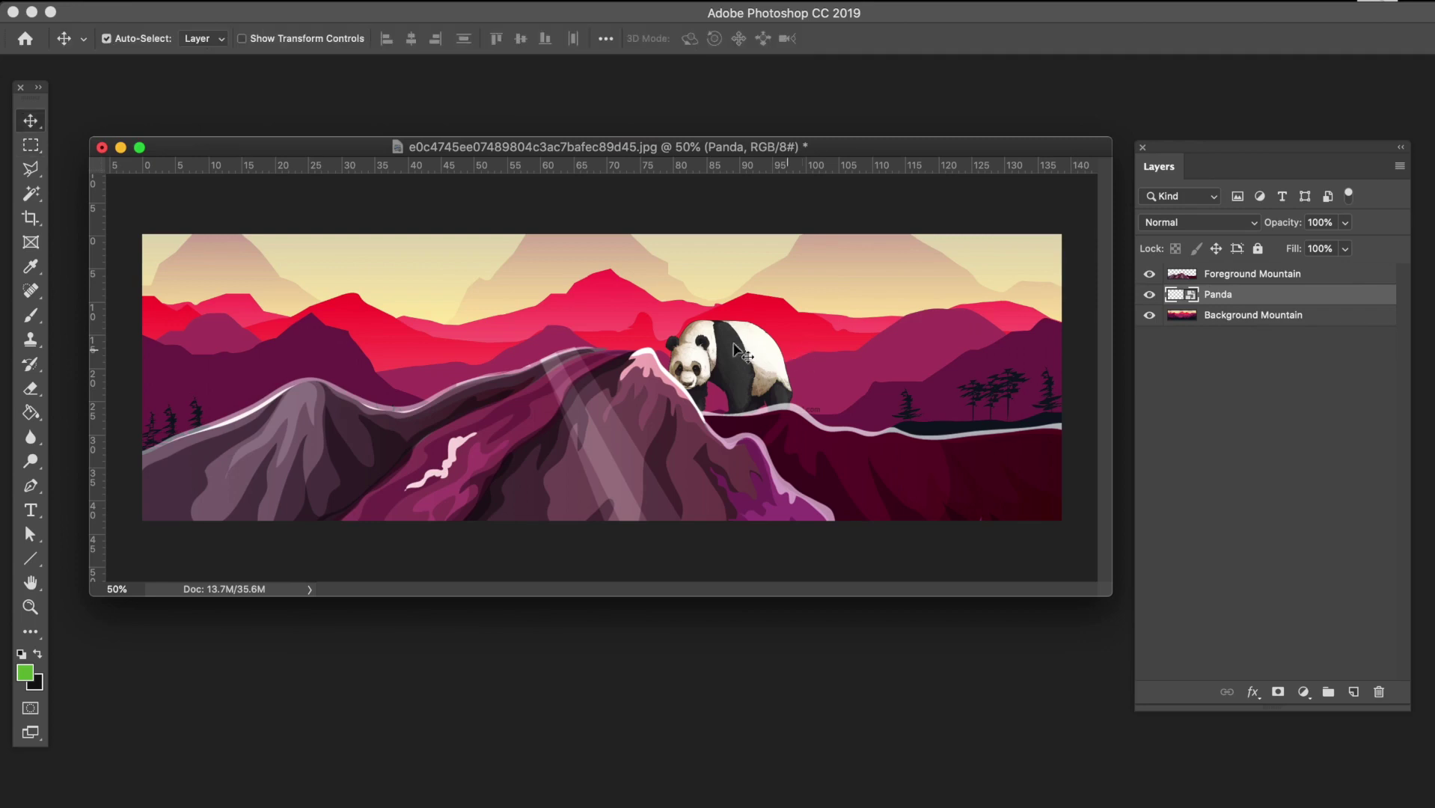
pyautogui.moveTo(711, 359); pyautogui.dragTo(733, 359)
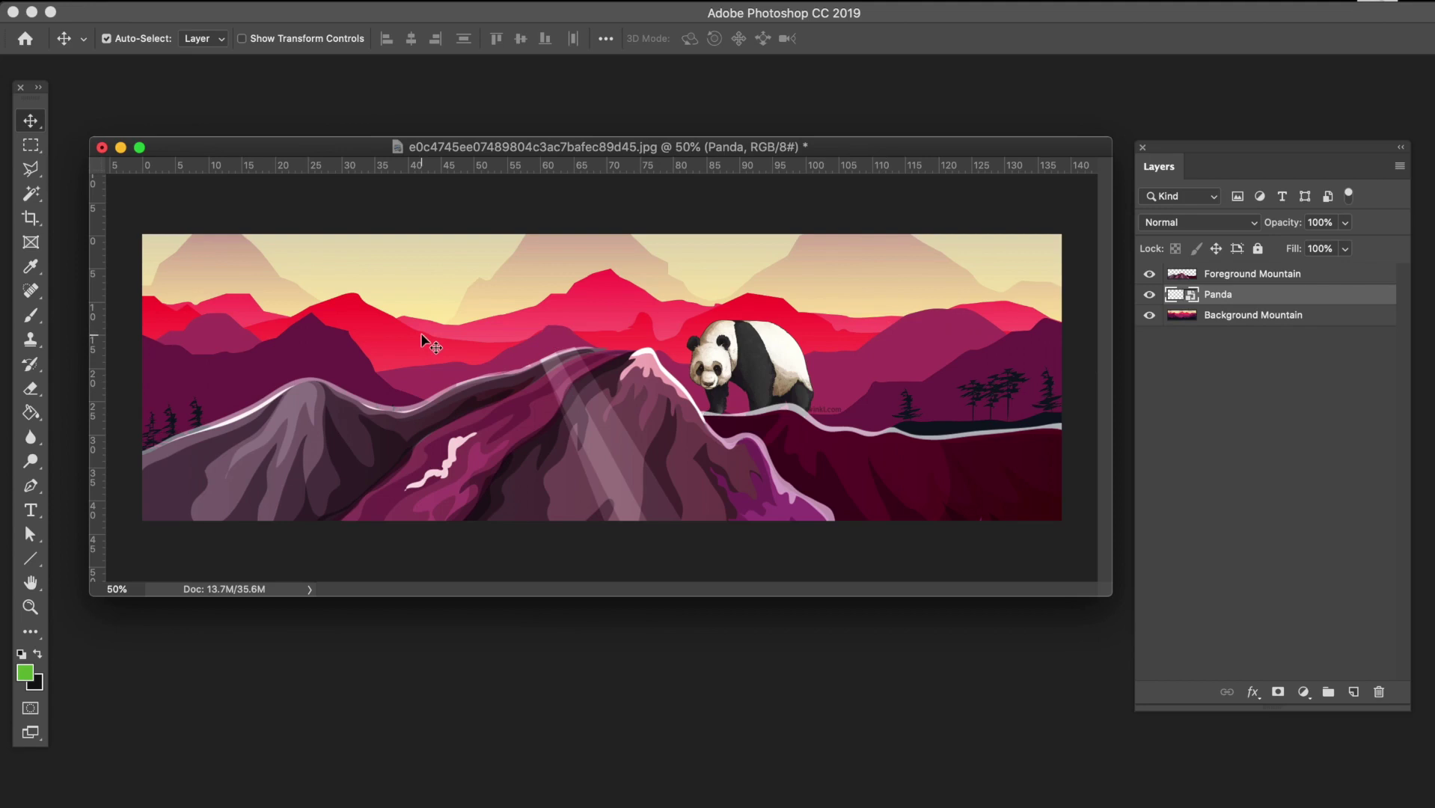
# - Hide the Foreground Mountain and Panda layers, leaving only the background mountains showing
pyautogui.click(1149, 274)
pyautogui.click(1149, 296)
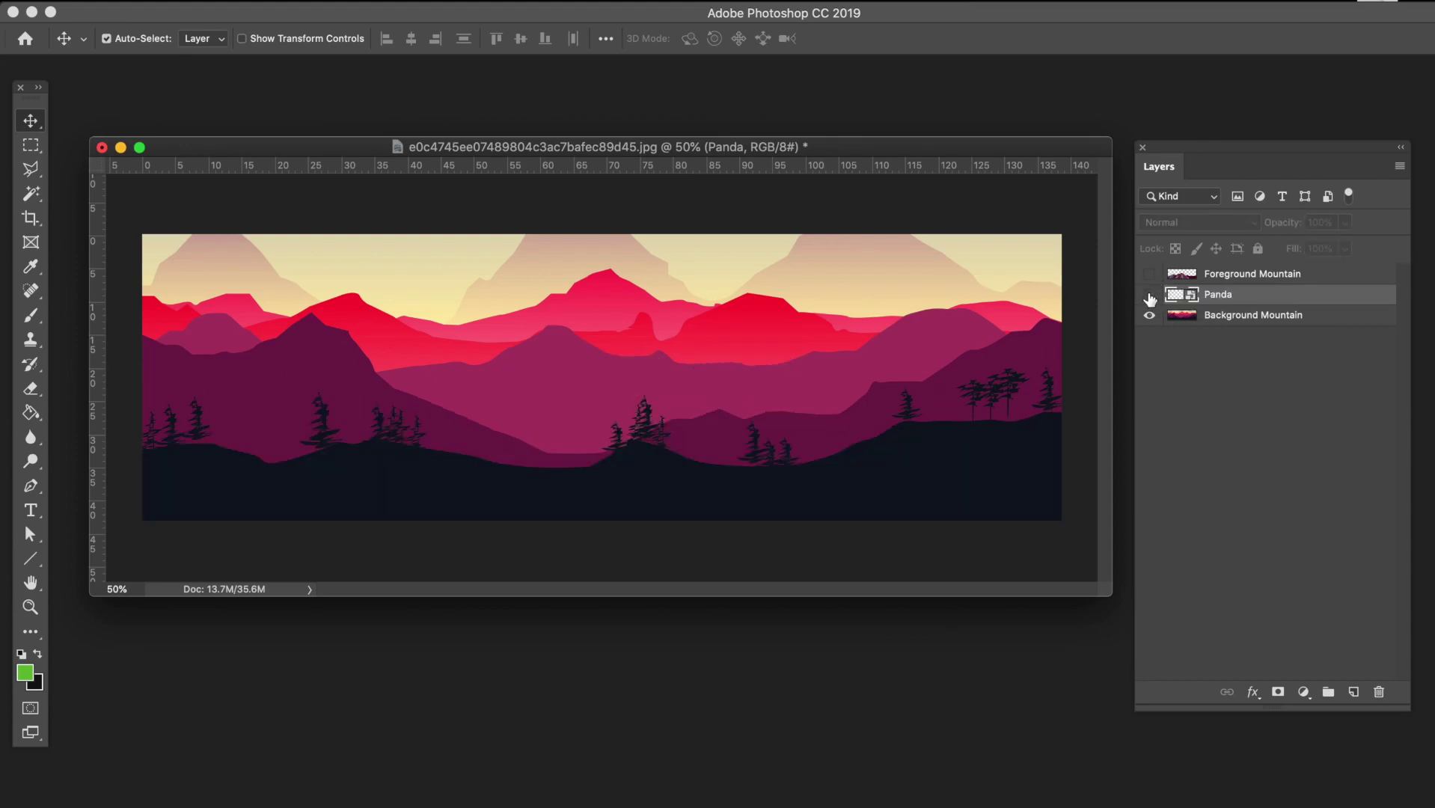
pyautogui.click(1150, 295)
pyautogui.click(1149, 297)
# - Set the foreground colour to white (ffffff)
pyautogui.click(33, 676)
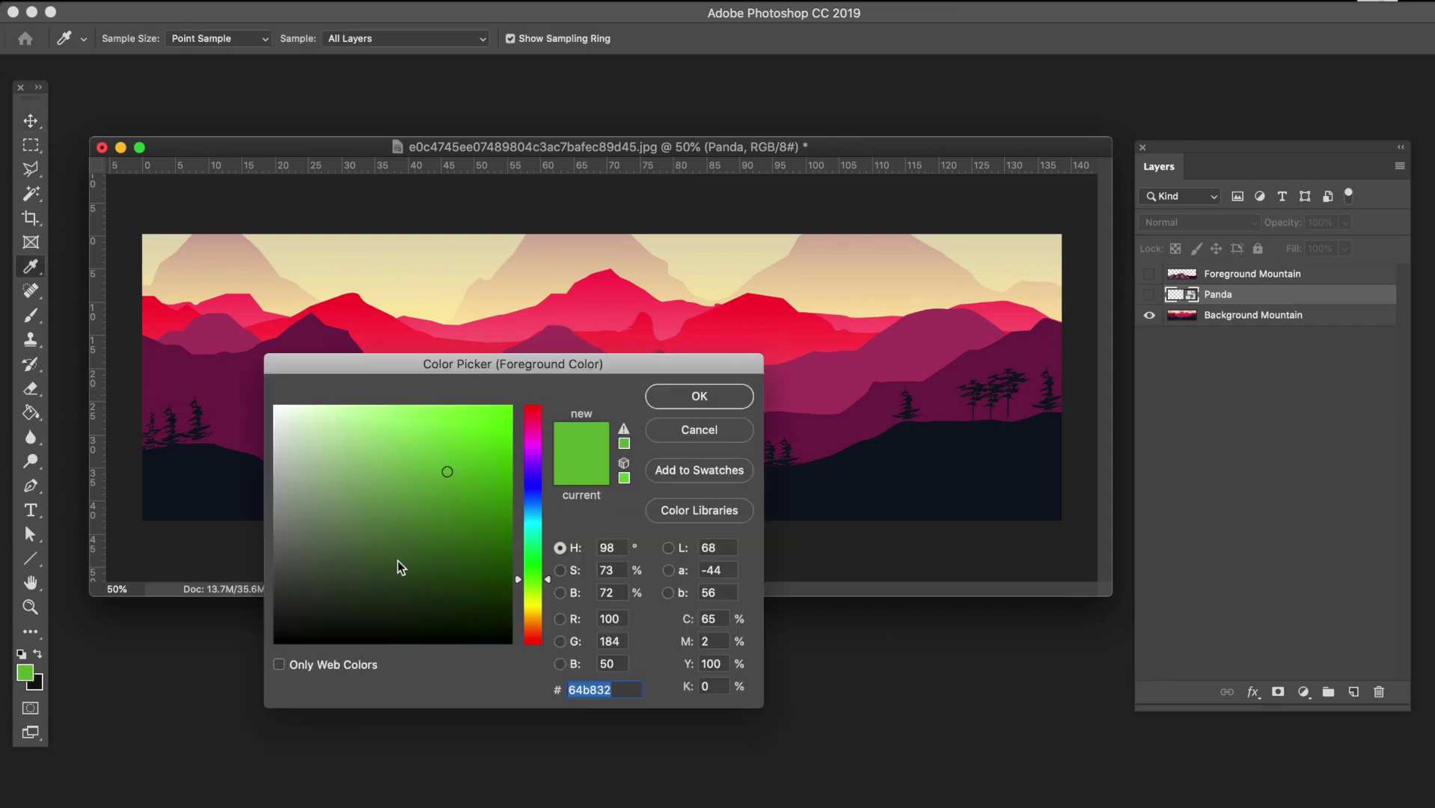
pyautogui.moveTo(362, 484); pyautogui.dragTo(243, 387)
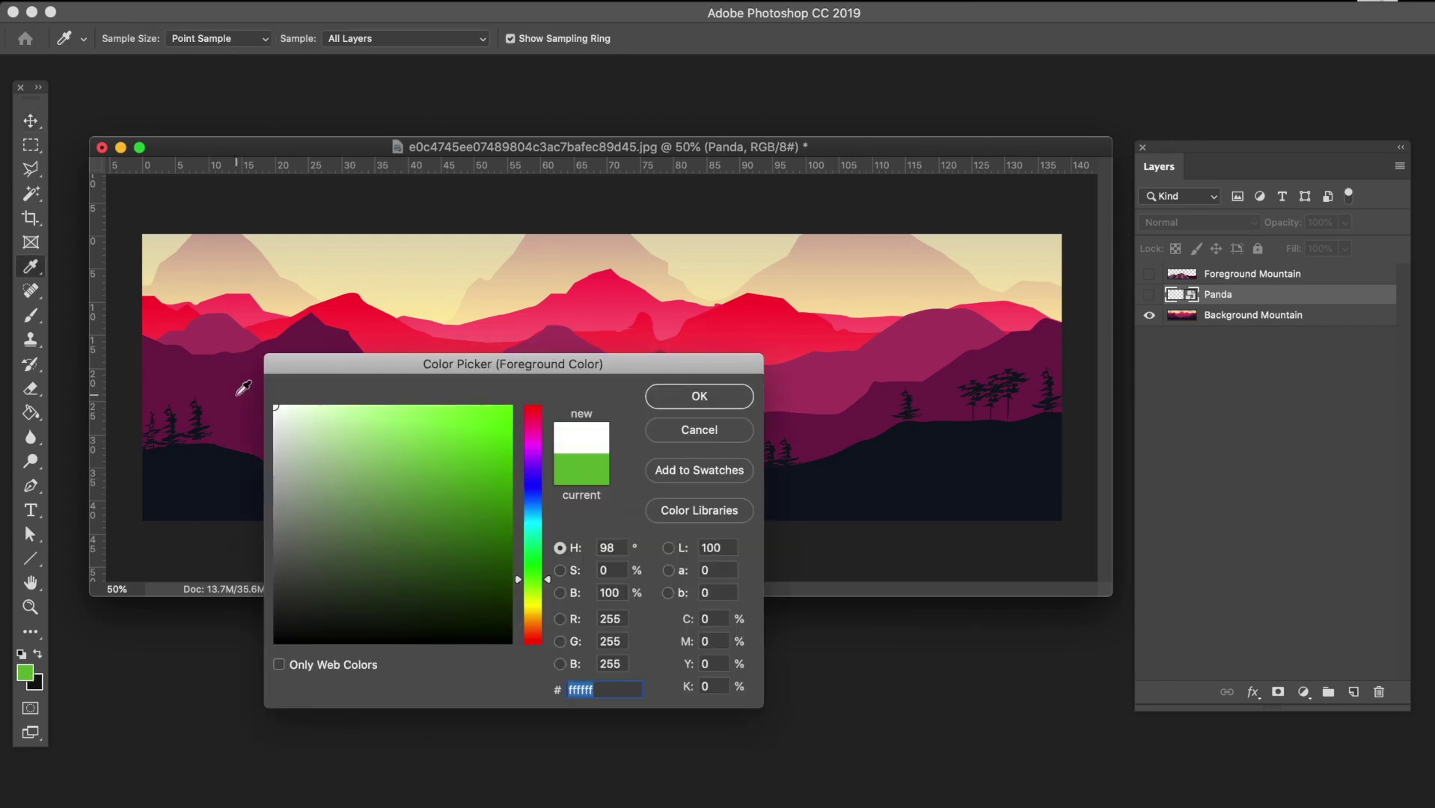
pyautogui.click(722, 403)
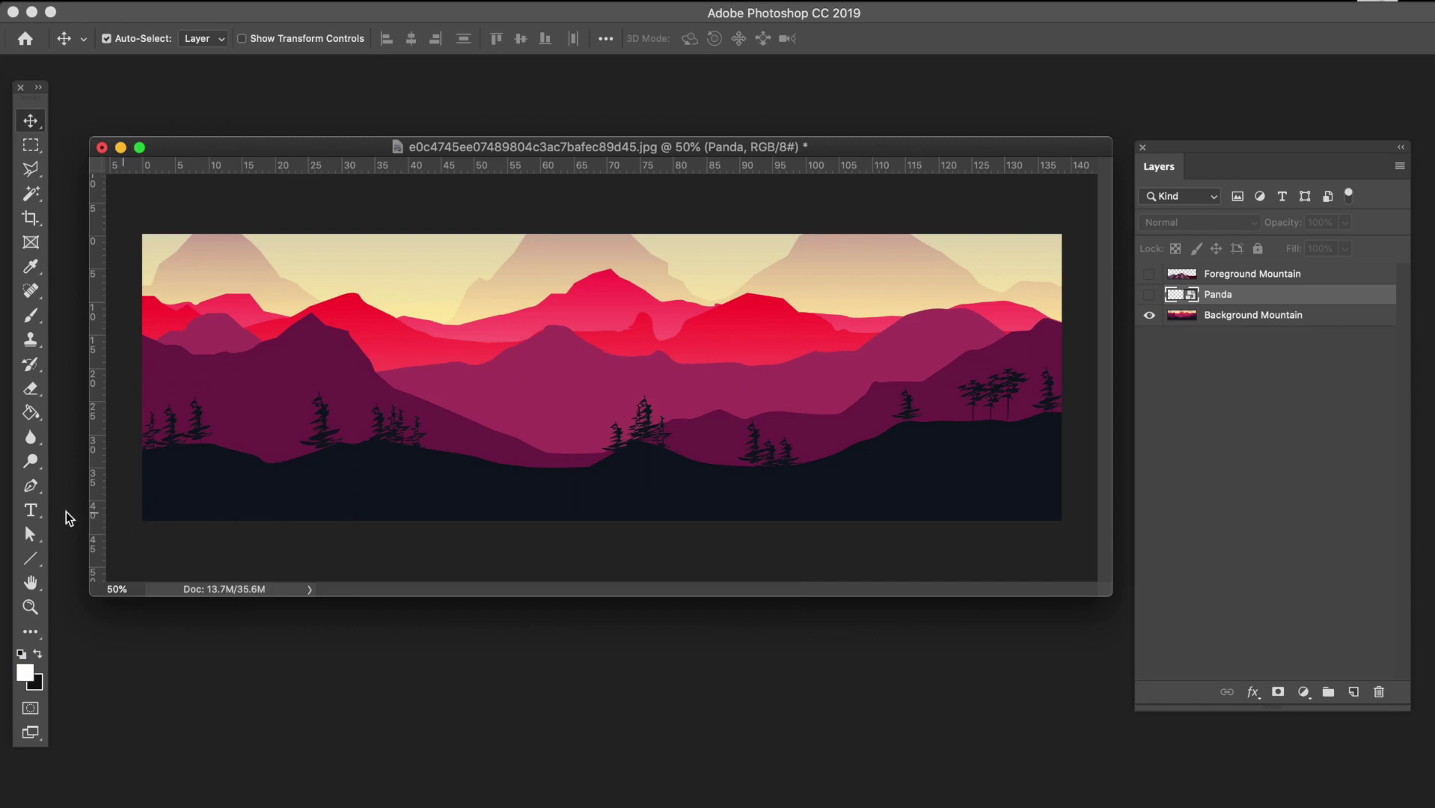
# - Add the title text "PANDA BEAR INSIDE" over the middle of the background mountains
pyautogui.press('t')
pyautogui.click(537, 350)
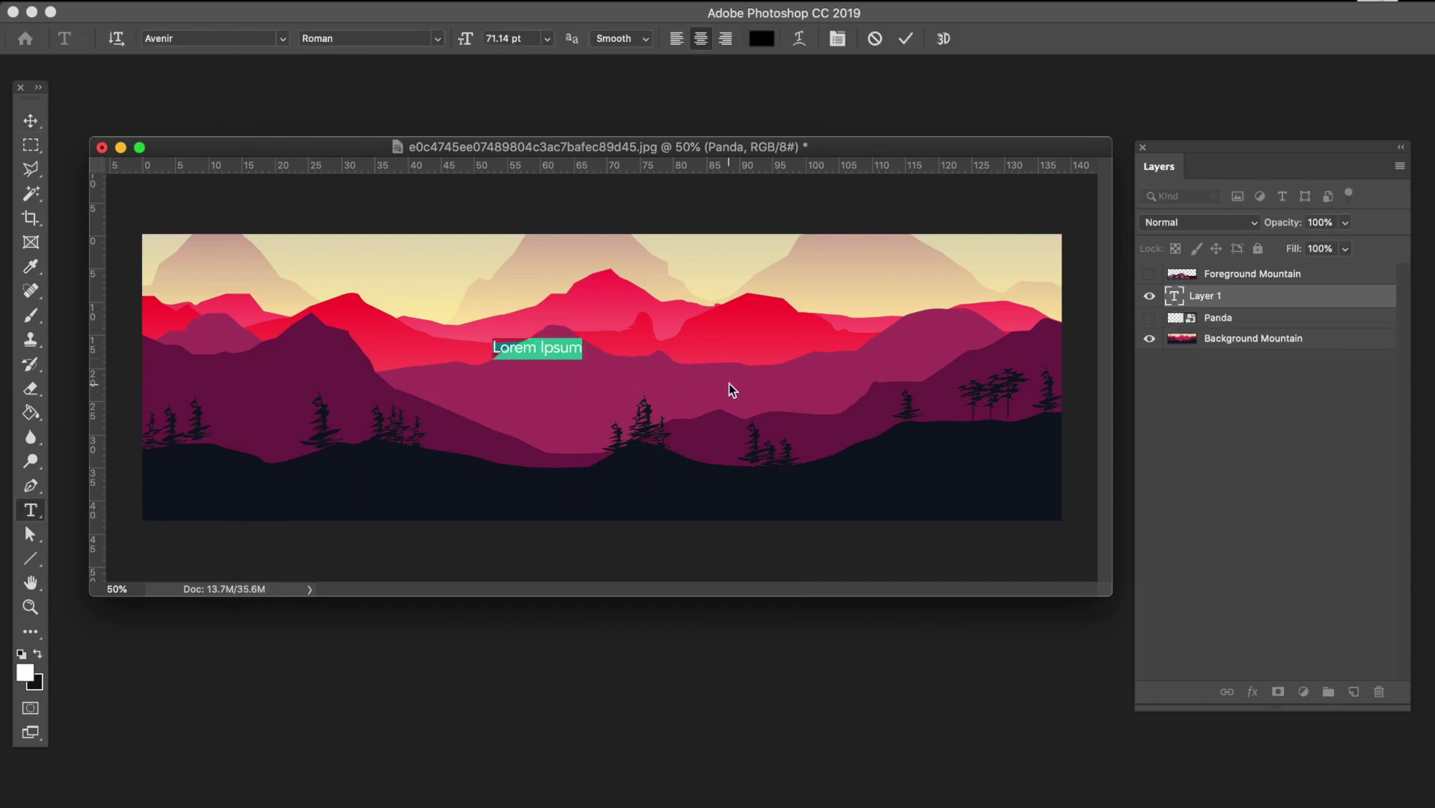
pyautogui.write('P')
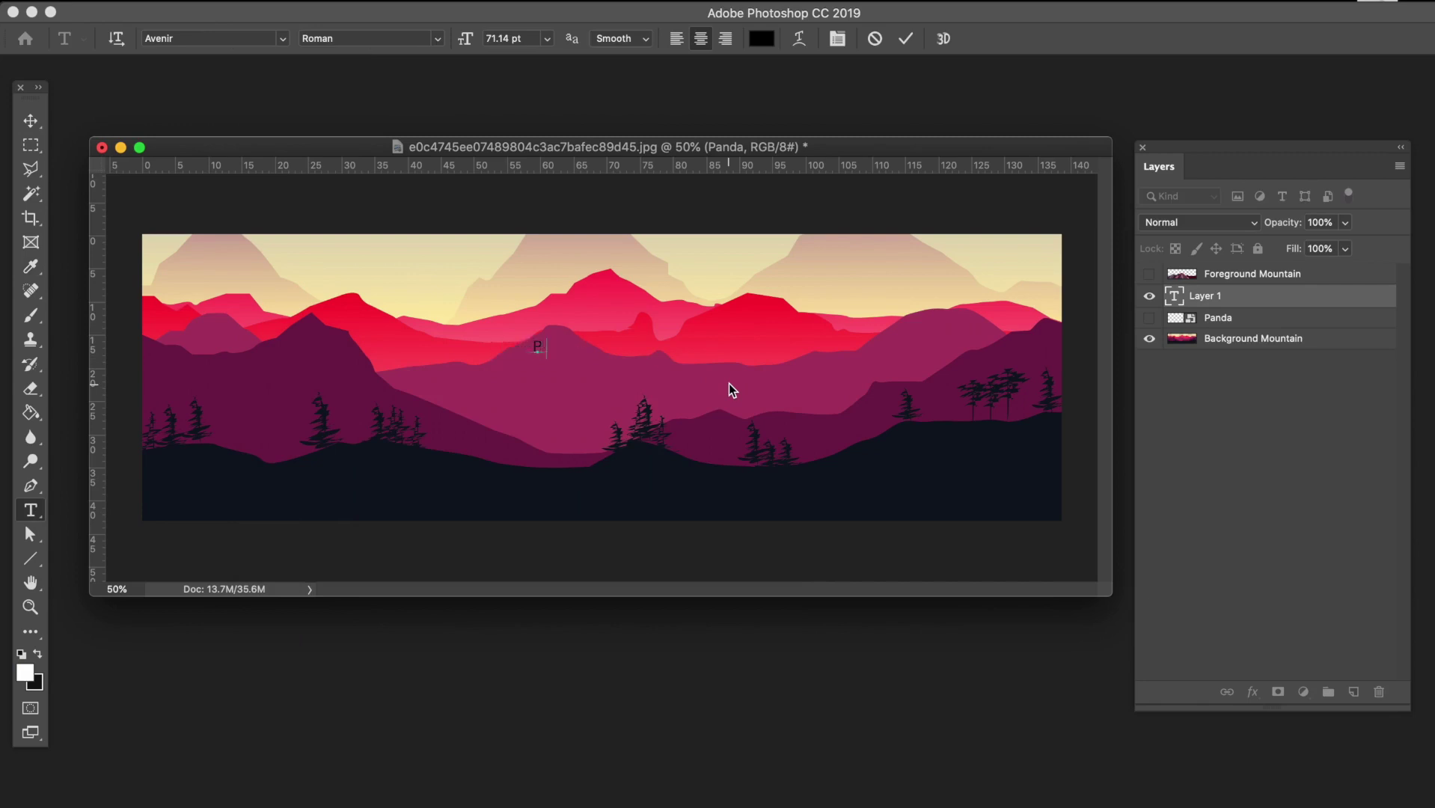
pyautogui.write('ANDA BEAR INSIDE')
# - Set the colour of the whole title text to white (ffffff)
pyautogui.doubleClick(561, 345)
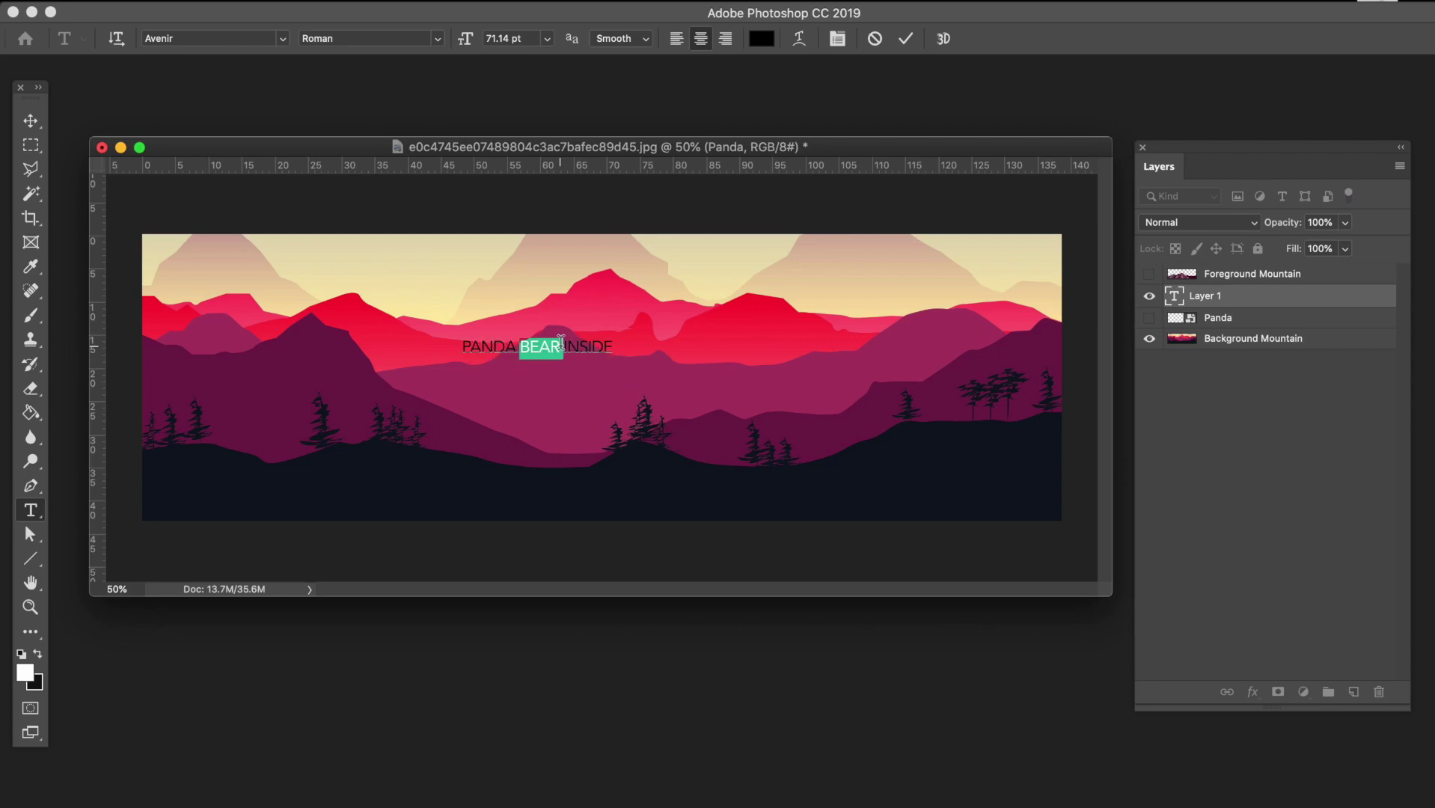
pyautogui.tripleClick(561, 344)
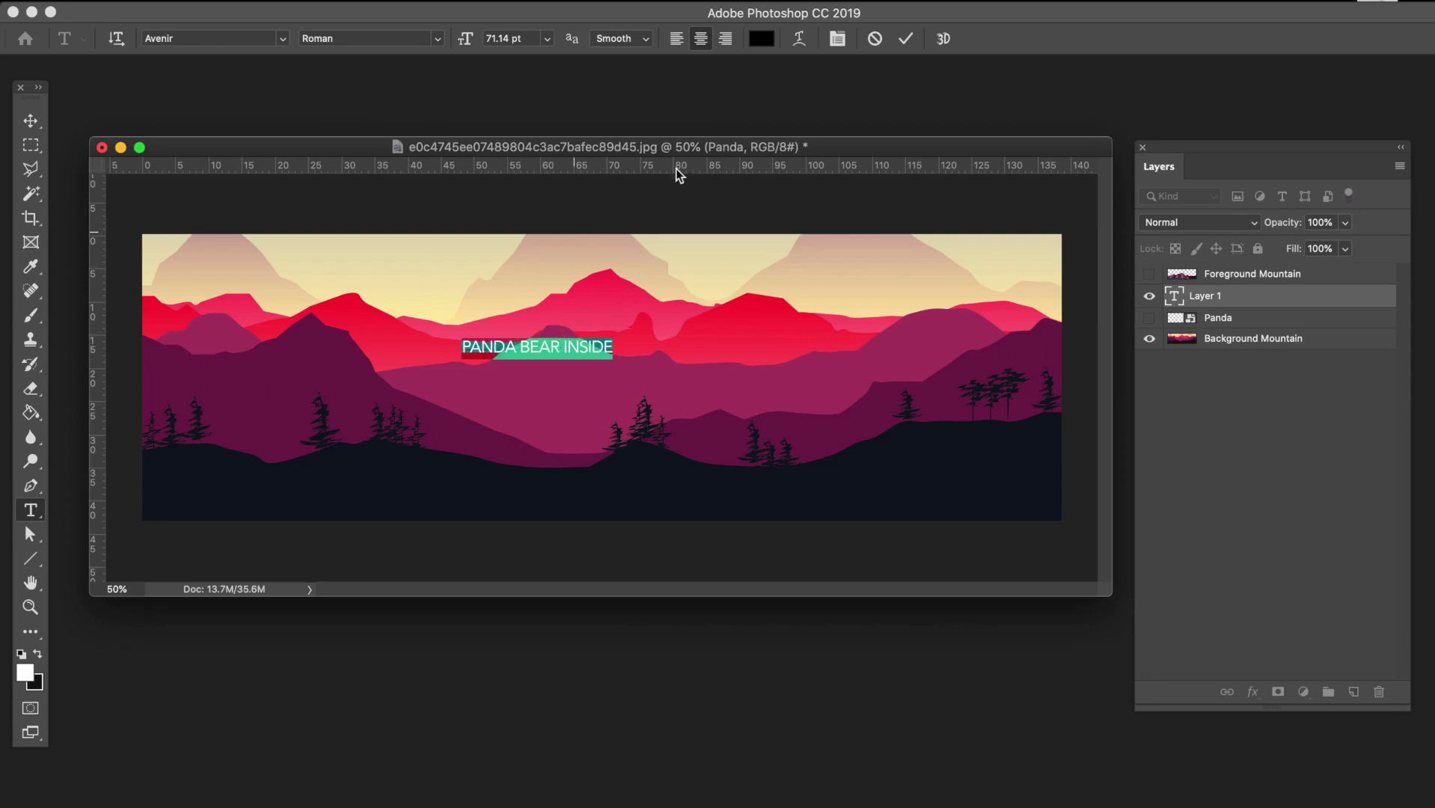
pyautogui.click(761, 38)
pyautogui.moveTo(385, 503); pyautogui.dragTo(251, 347)
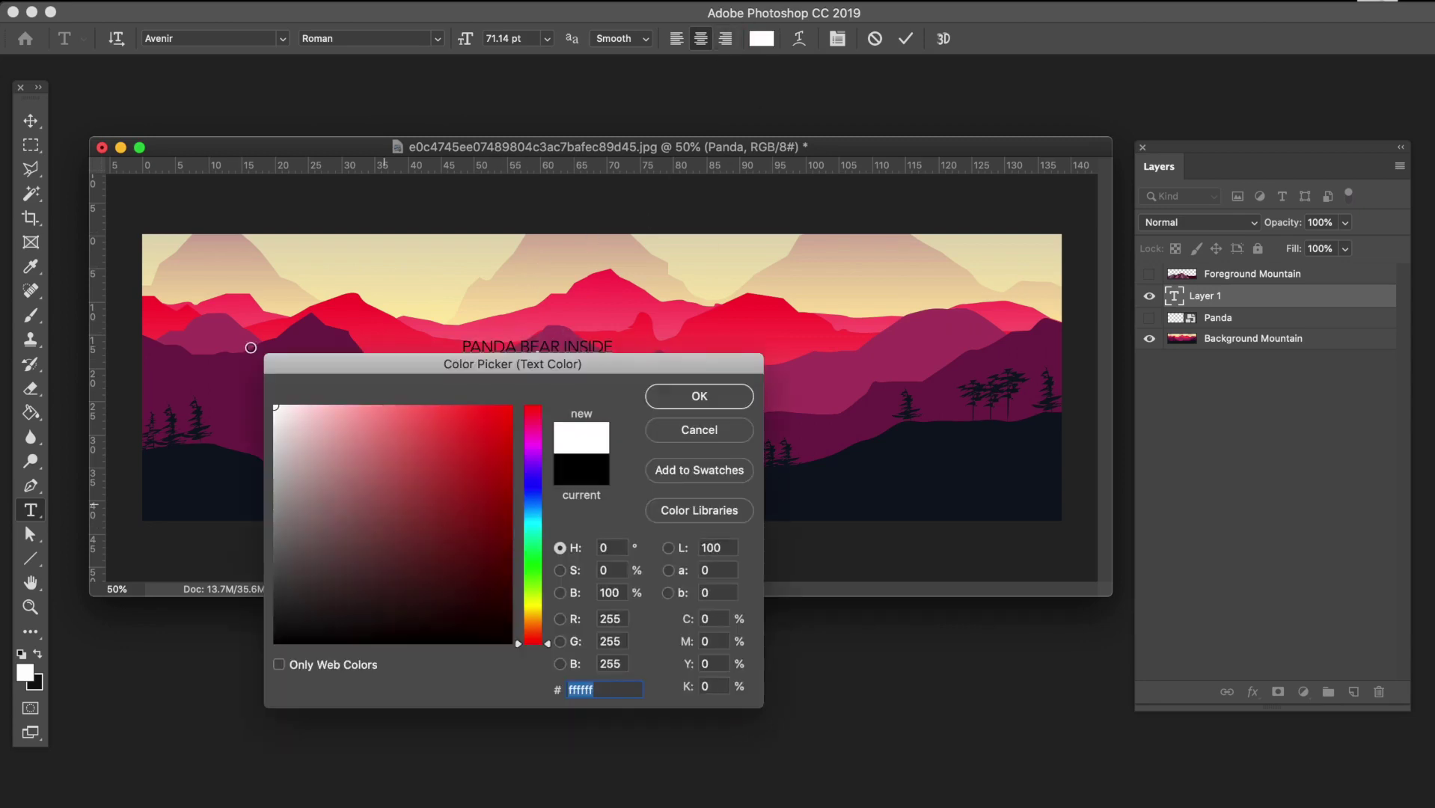
pyautogui.click(713, 391)
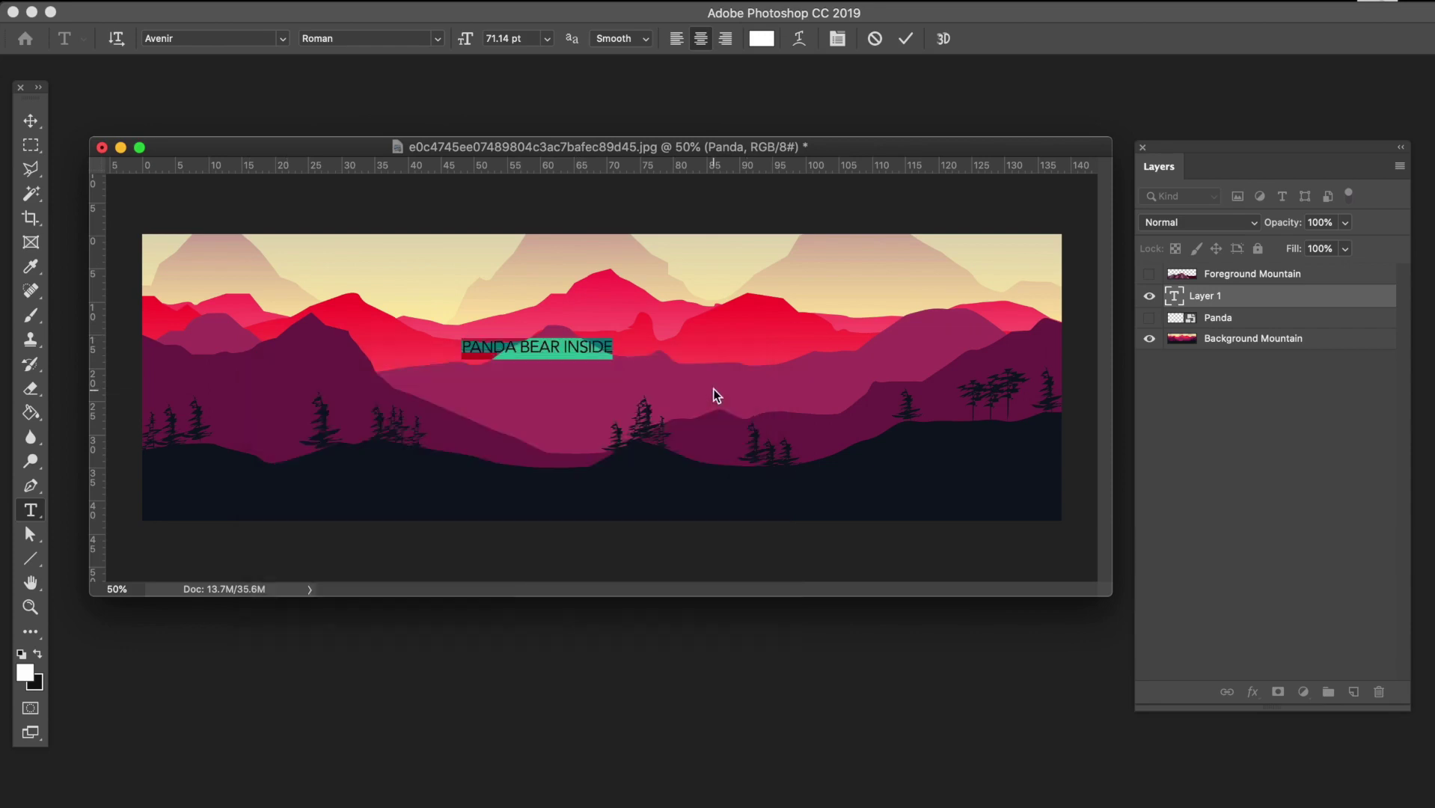
# - Change the title's font to Bebas and enlarge the text to about three times its size
pyautogui.click(195, 33)
pyautogui.scroll(-15, 195, 33)
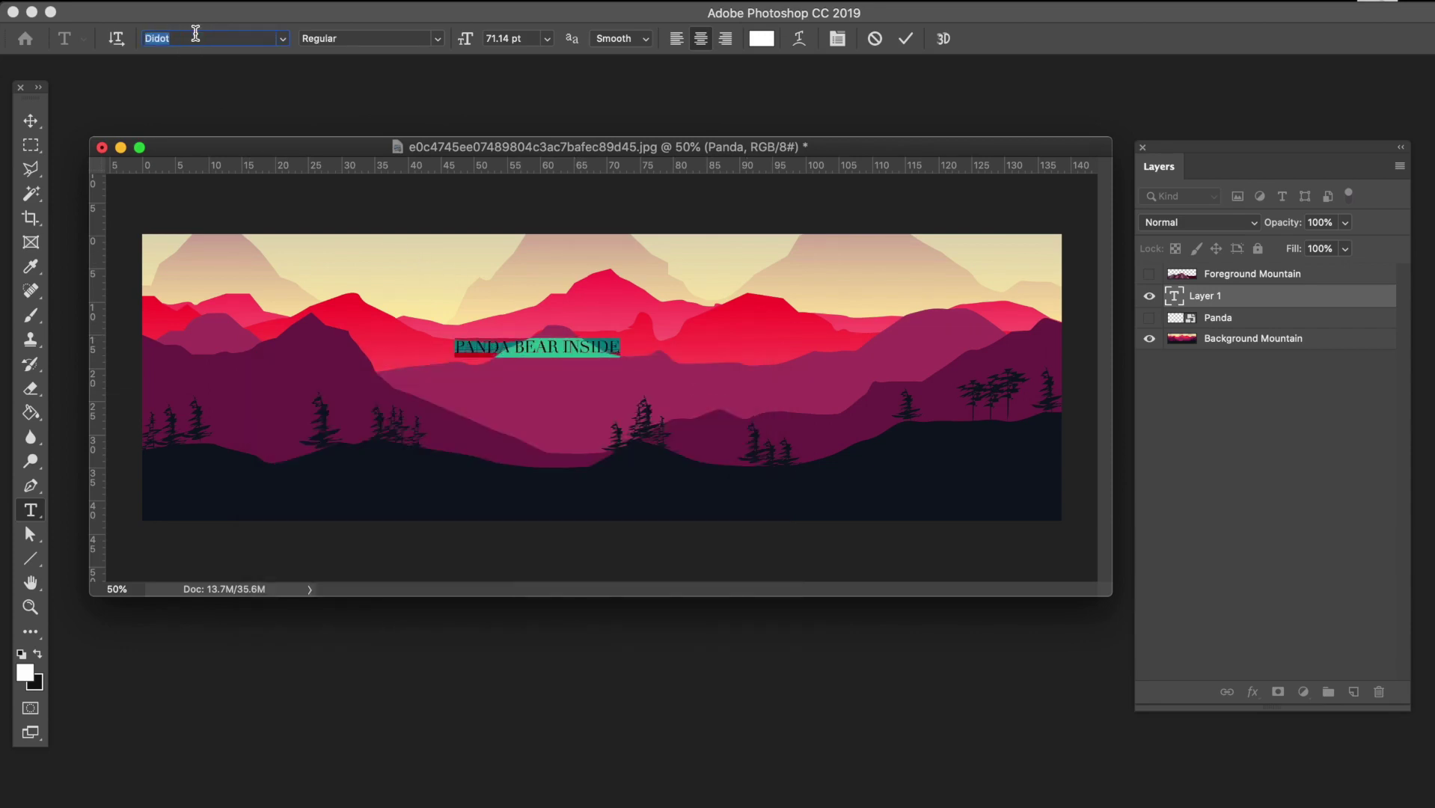
pyautogui.scroll(8, 196, 33)
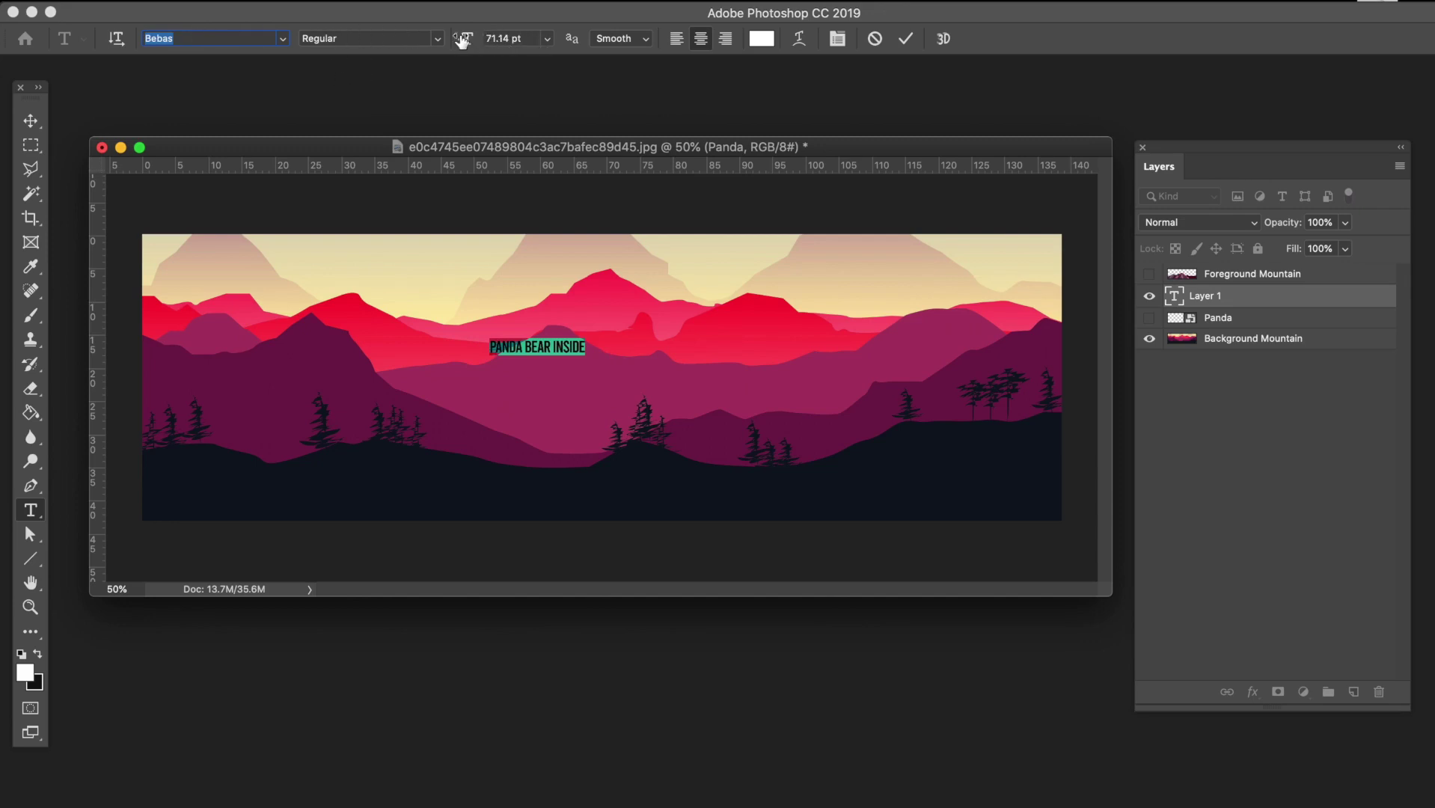
pyautogui.moveTo(467, 43); pyautogui.dragTo(594, 23)
# - Centre the title horizontally on the canvas and move its layer beneath the Panda layer
pyautogui.click(30, 121)
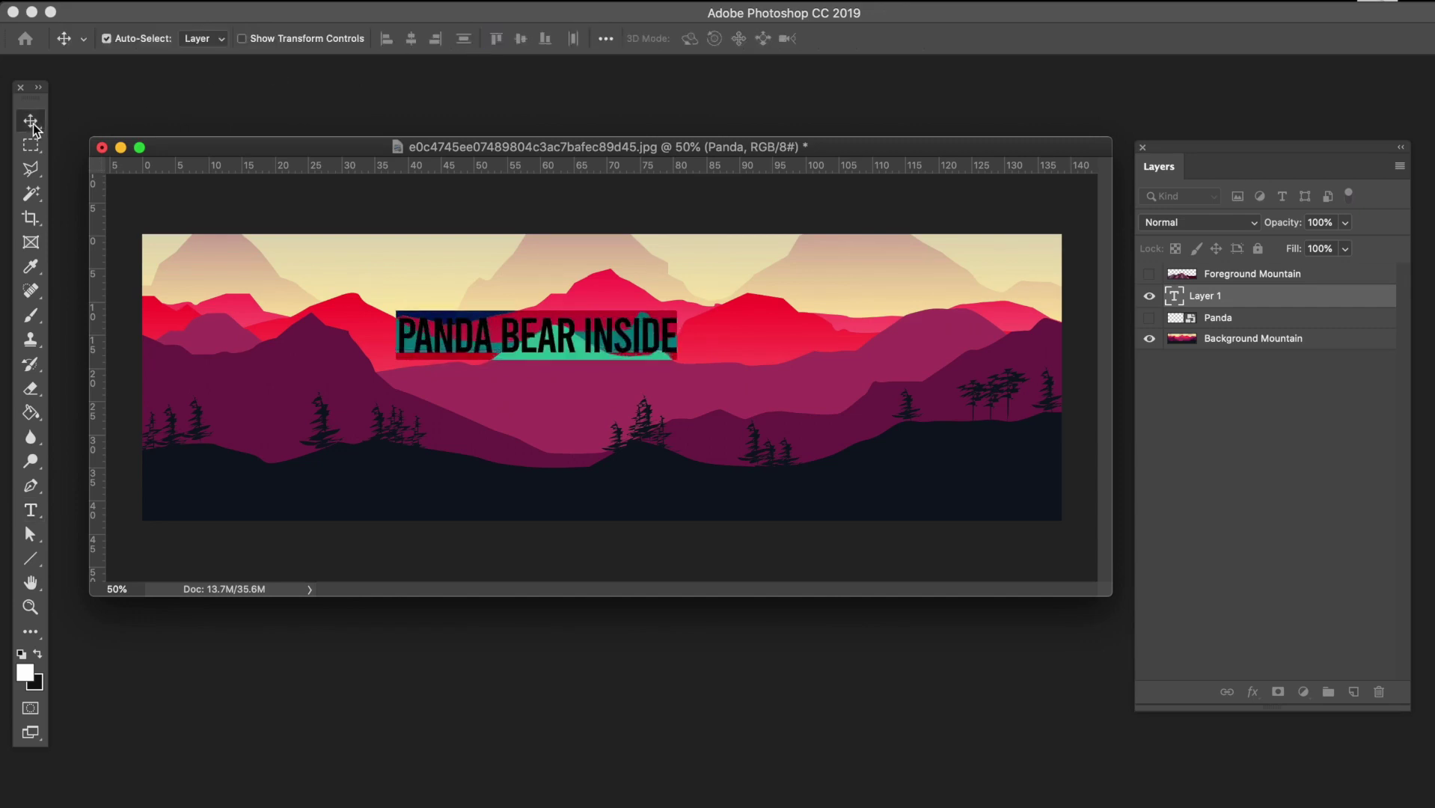
pyautogui.moveTo(543, 333); pyautogui.dragTo(604, 335)
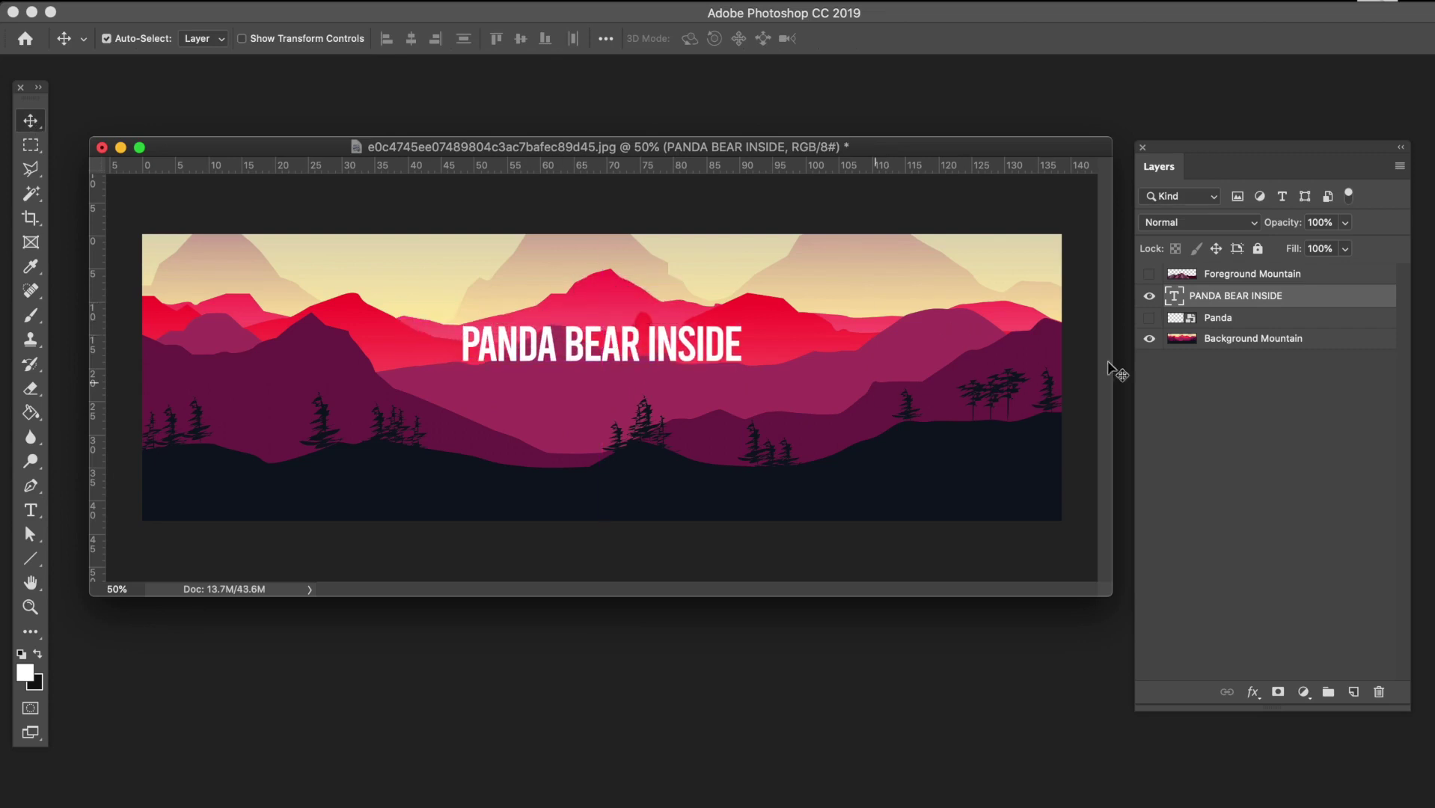
pyautogui.moveTo(1176, 296); pyautogui.dragTo(1193, 328)
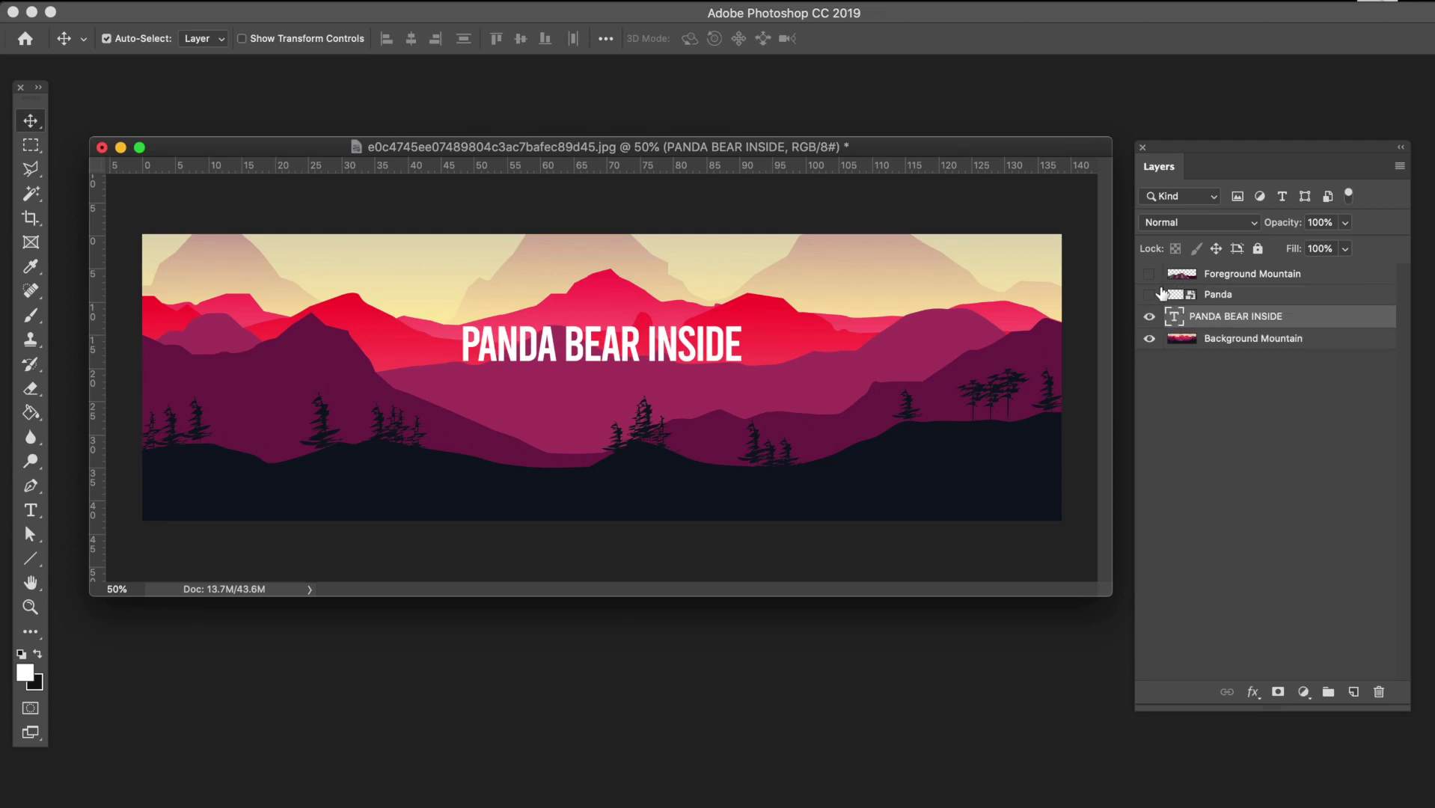
# - Show the Panda and Foreground Mountain layers and raise the title text above the foreground ridge
pyautogui.click(1152, 295)
pyautogui.click(1150, 274)
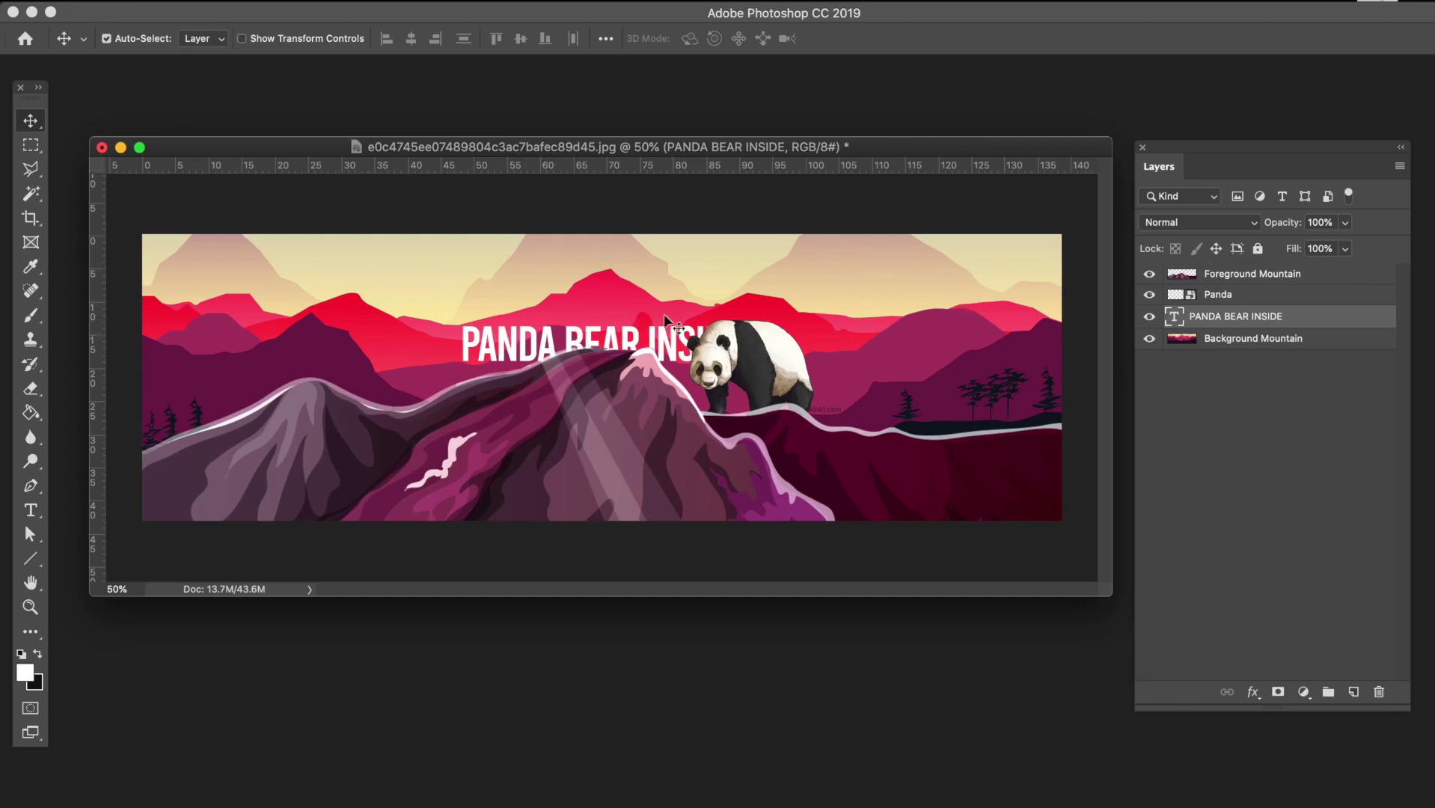
pyautogui.moveTo(629, 328)
pyautogui.mouseDown()
pyautogui.moveTo(629, 301)
pyautogui.moveTo(629, 312)
pyautogui.mouseUp()
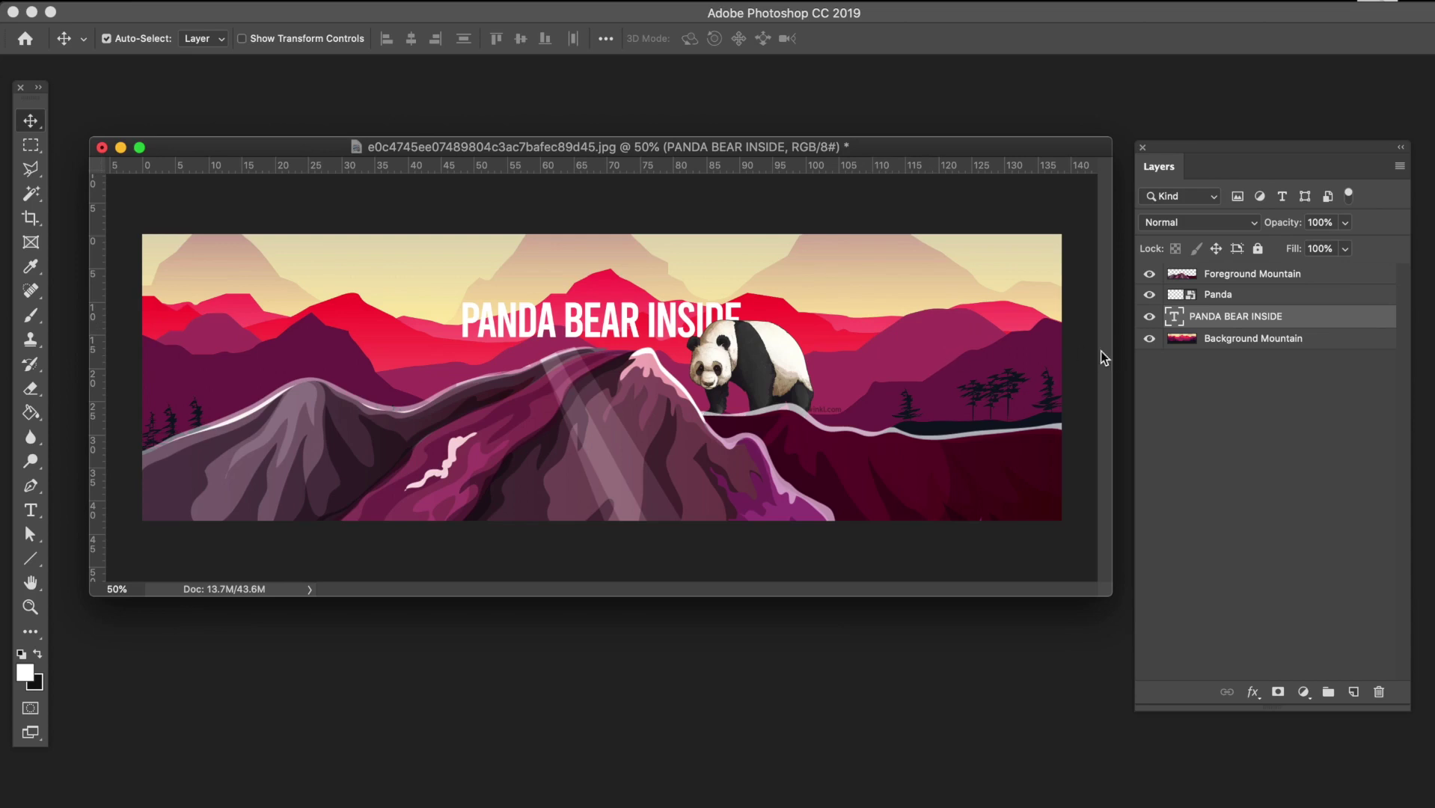
# - Apply a Gaussian Blur with a radius of 8.2 pixels to the Background Mountain layer
pyautogui.click(1303, 341)
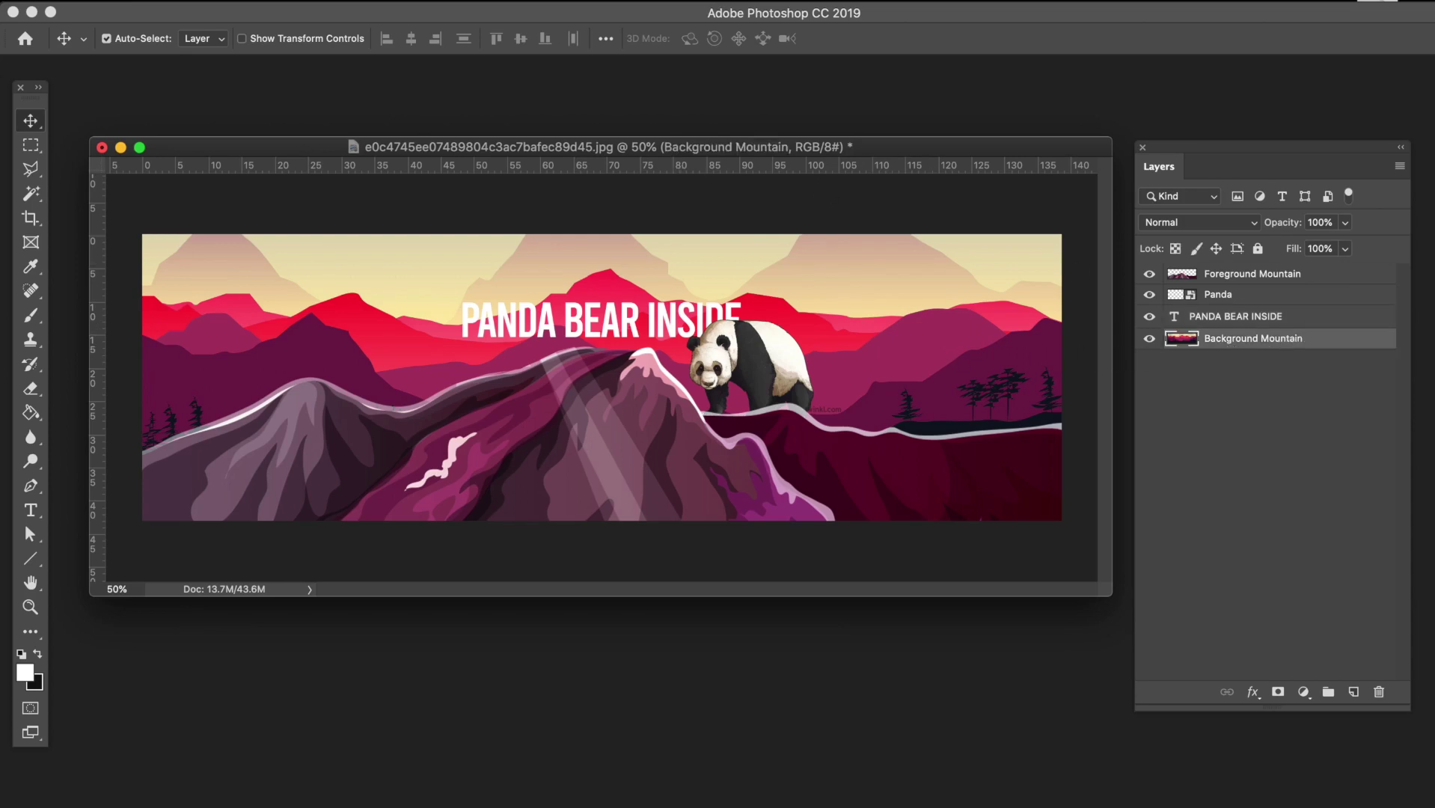
pyautogui.click(419, 1)
pyautogui.moveTo(443, 208)
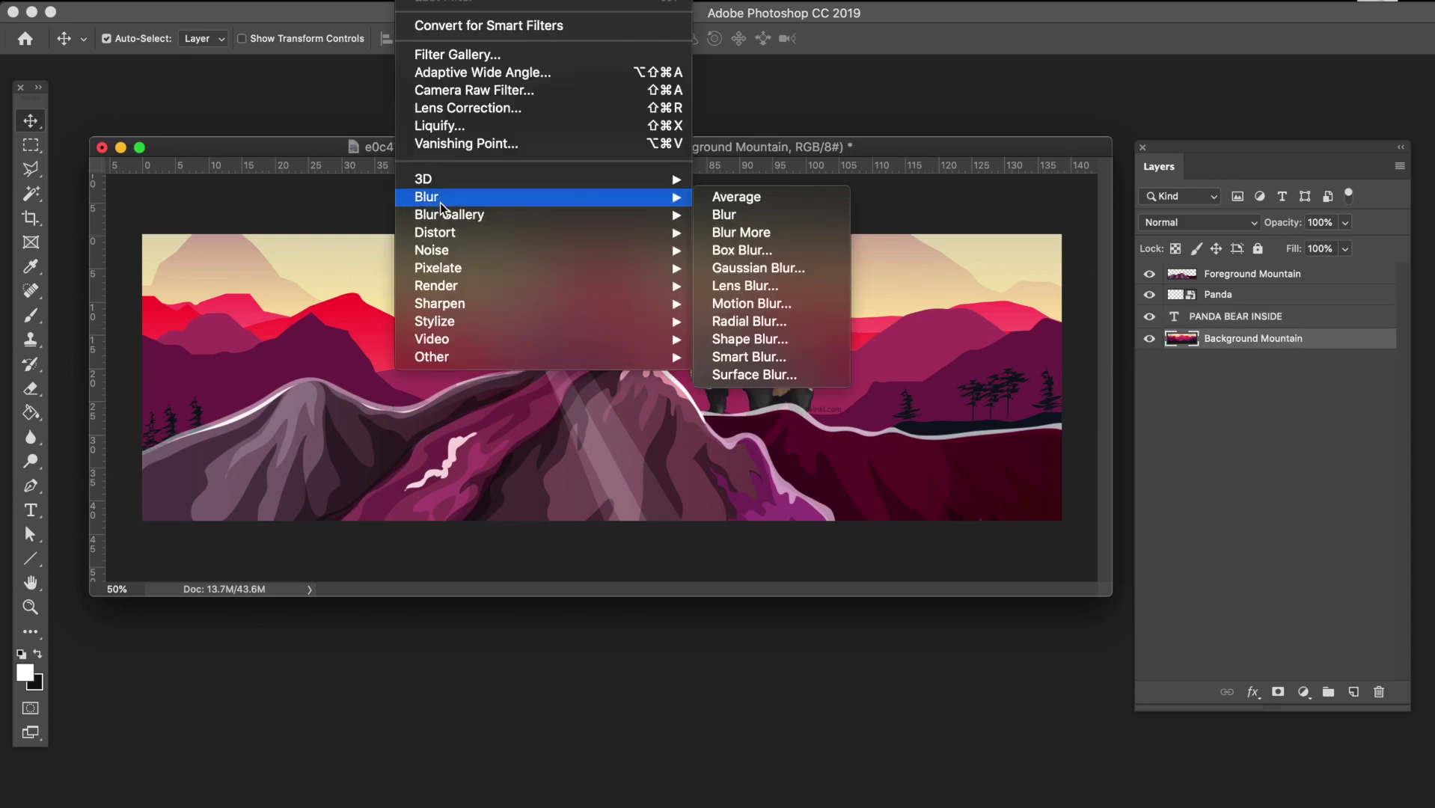
pyautogui.click(757, 268)
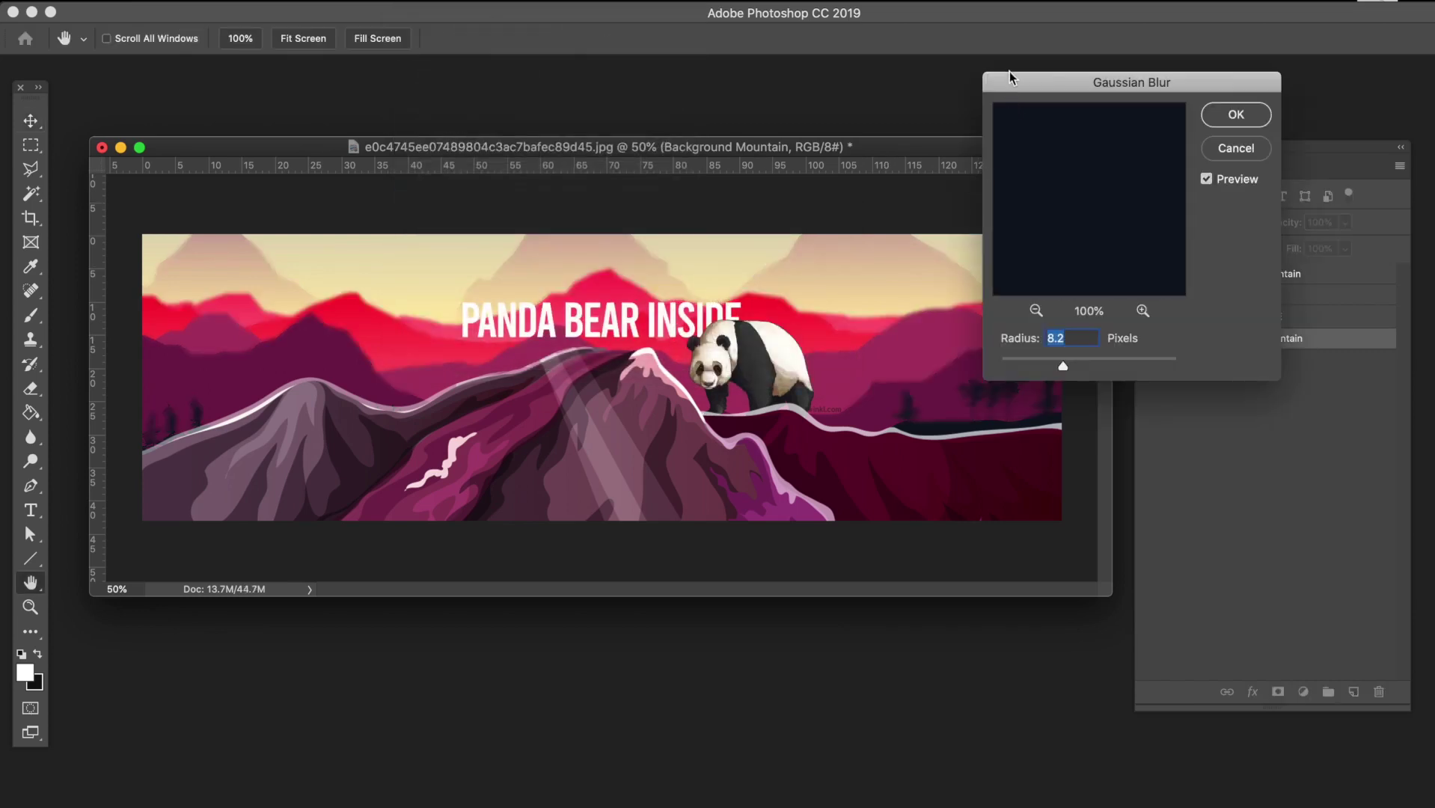
pyautogui.moveTo(1023, 81); pyautogui.dragTo(1107, 251)
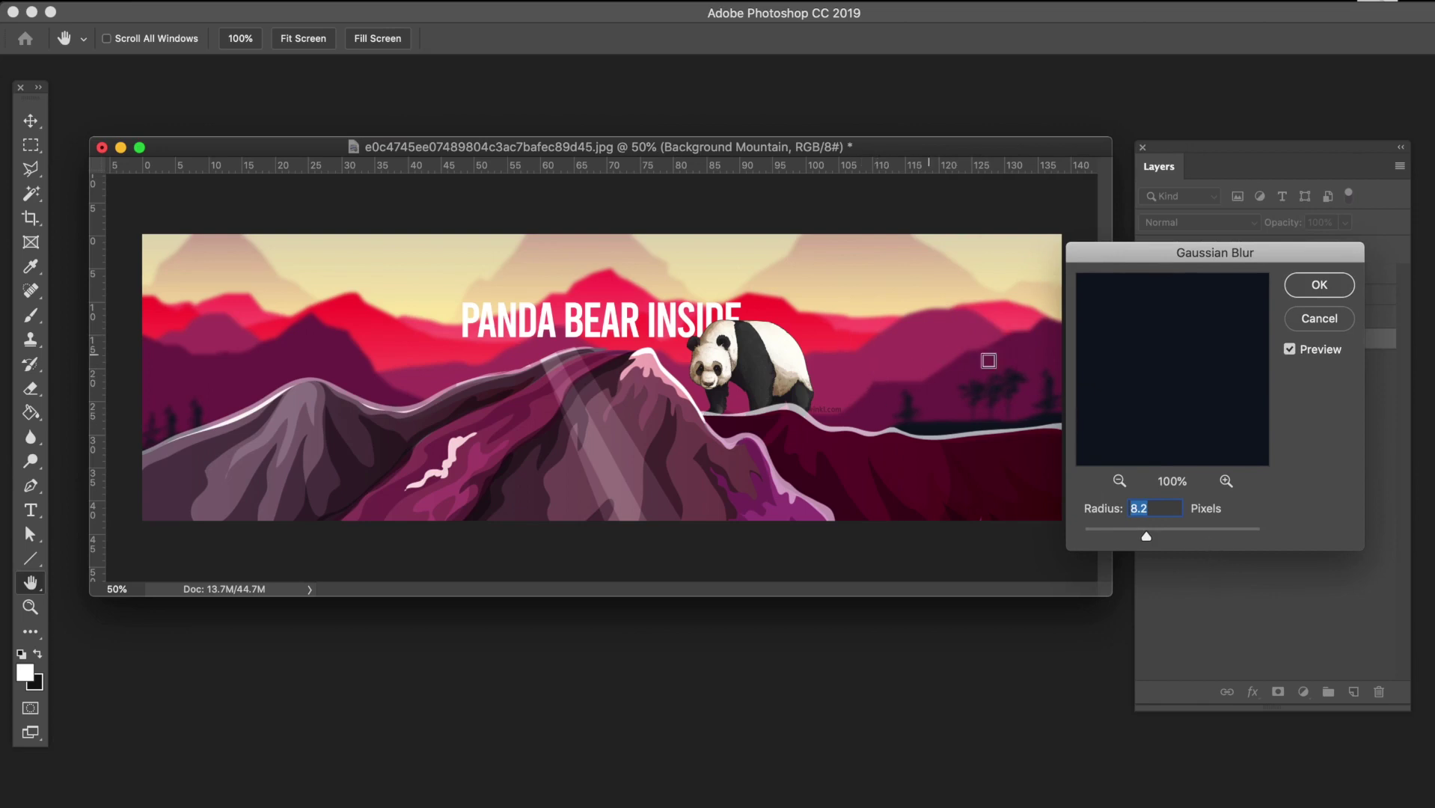
pyautogui.click(1298, 293)
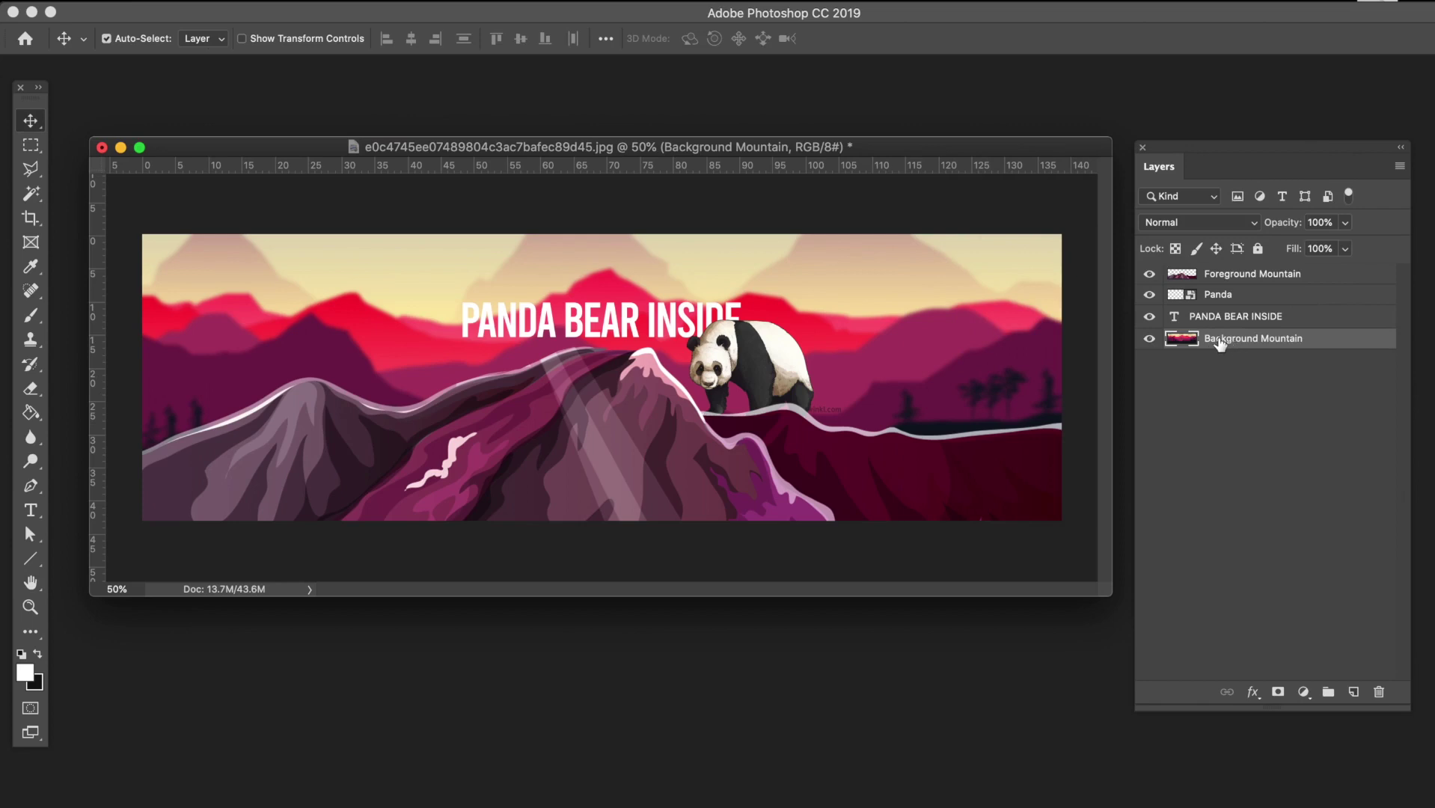
# - Merge the Panda layer with the Foreground Mountain layer into a single layer
pyautogui.click(1218, 295)
pyautogui.click(1216, 275)
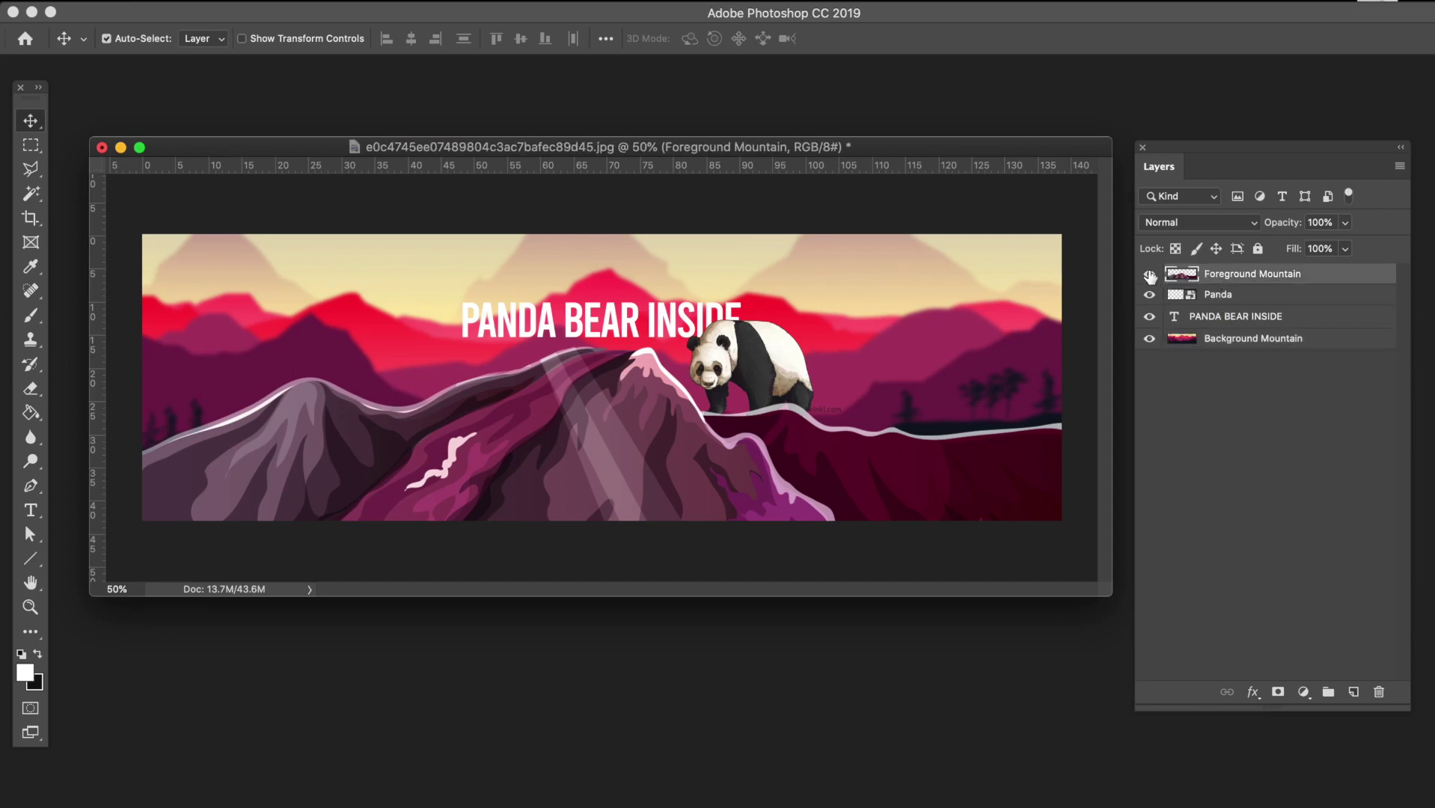
pyautogui.moveTo(1149, 274)
pyautogui.mouseDown()
pyautogui.moveTo(1150, 297)
pyautogui.moveTo(1149, 274)
pyautogui.mouseUp()
pyautogui.keyDown('shift'); pyautogui.click(1225, 296); pyautogui.keyUp('shift')
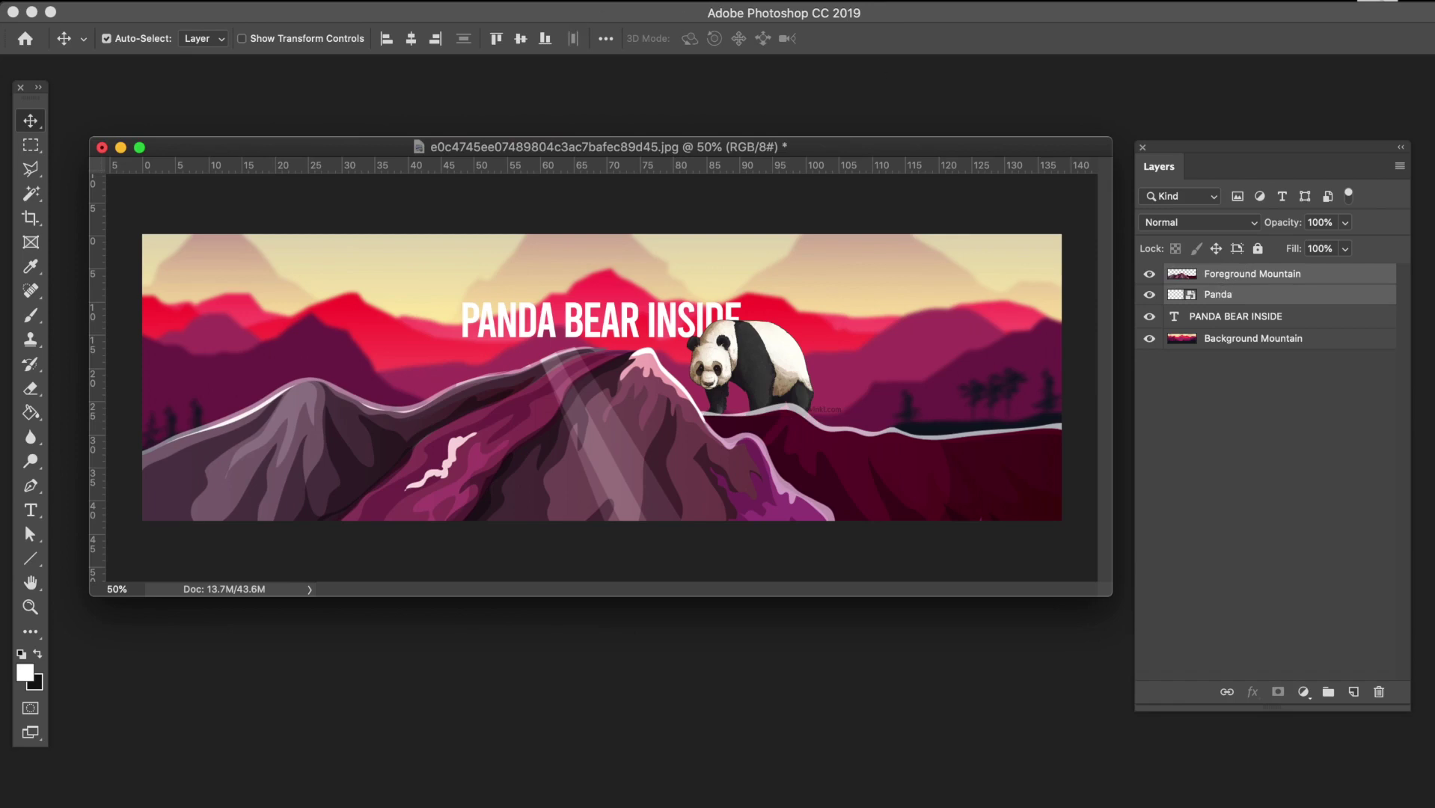
pyautogui.click(266, 0)
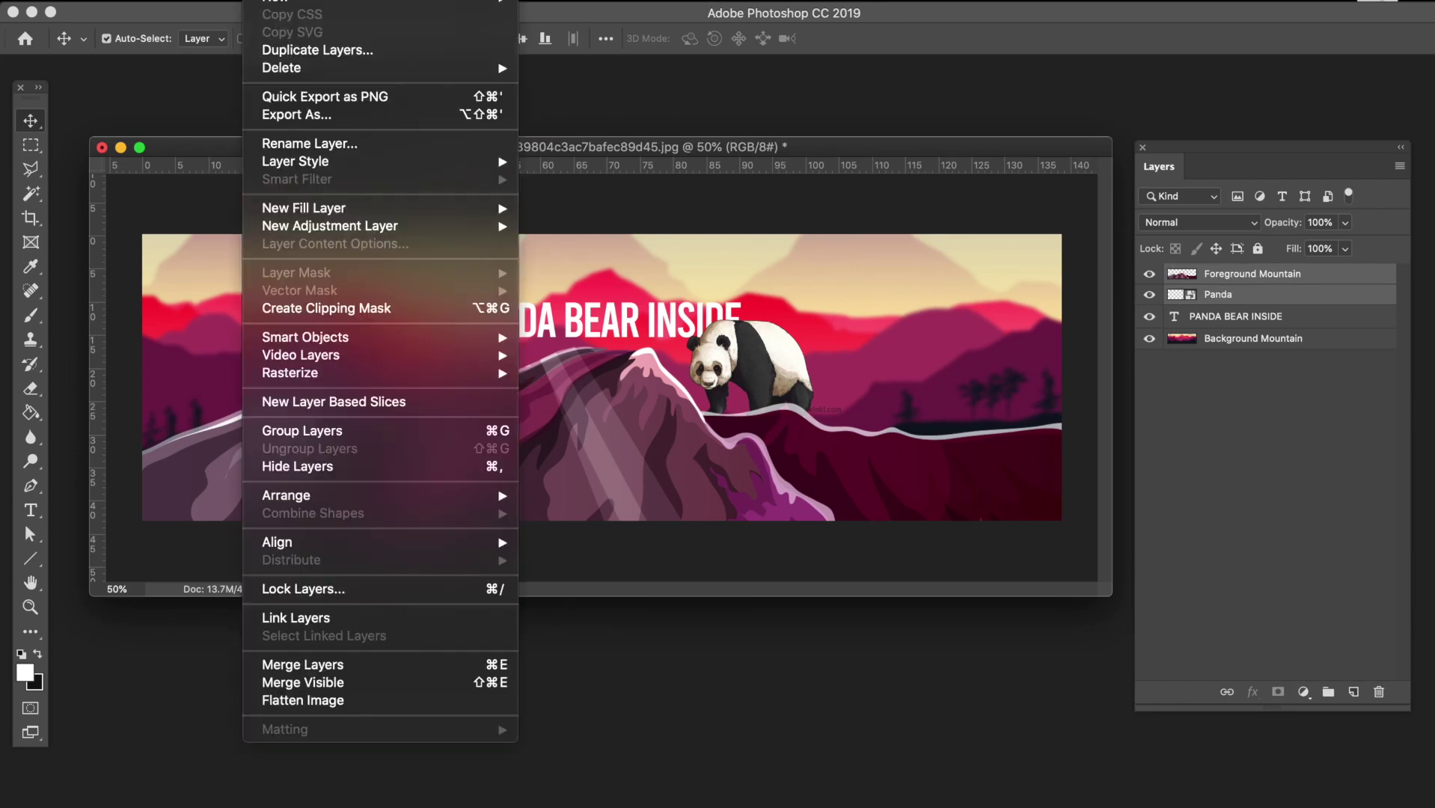
pyautogui.click(335, 672)
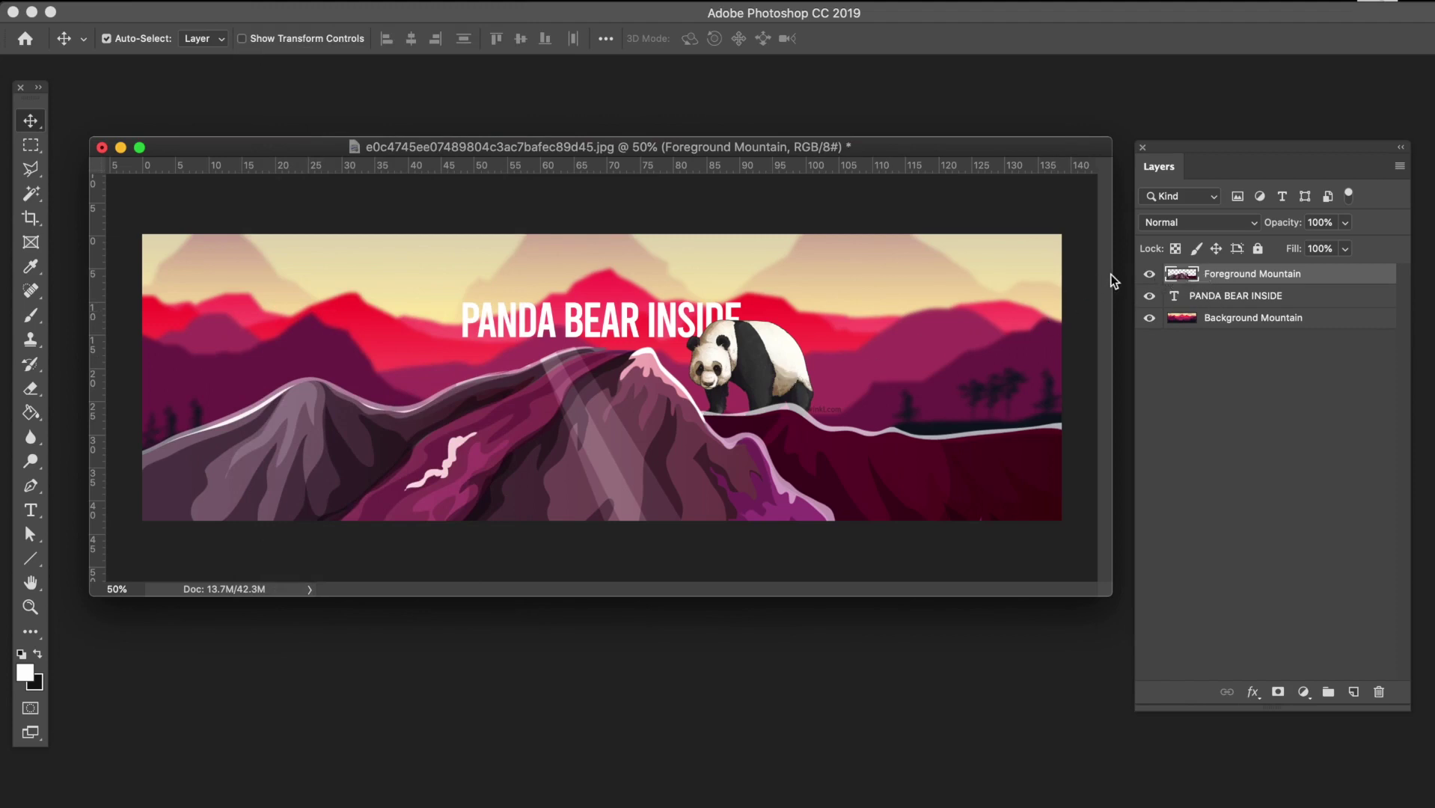
# - Merge the PANDA BEAR INSIDE title with the Background Mountain layer, keeping the Foreground Mountain layer hidden only during the merge
pyautogui.click(1148, 275)
pyautogui.click(1148, 274)
pyautogui.click(1148, 275)
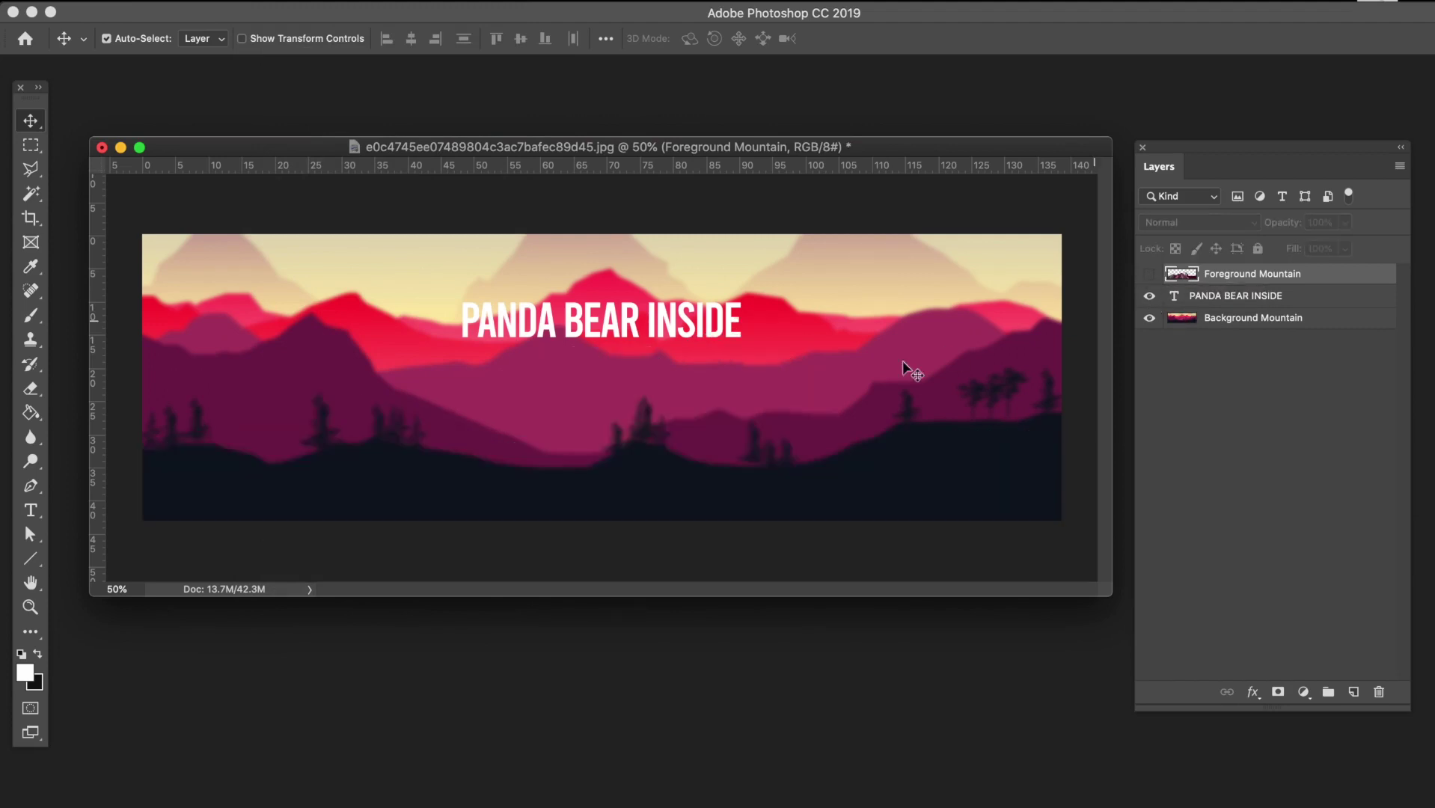
pyautogui.click(1215, 320)
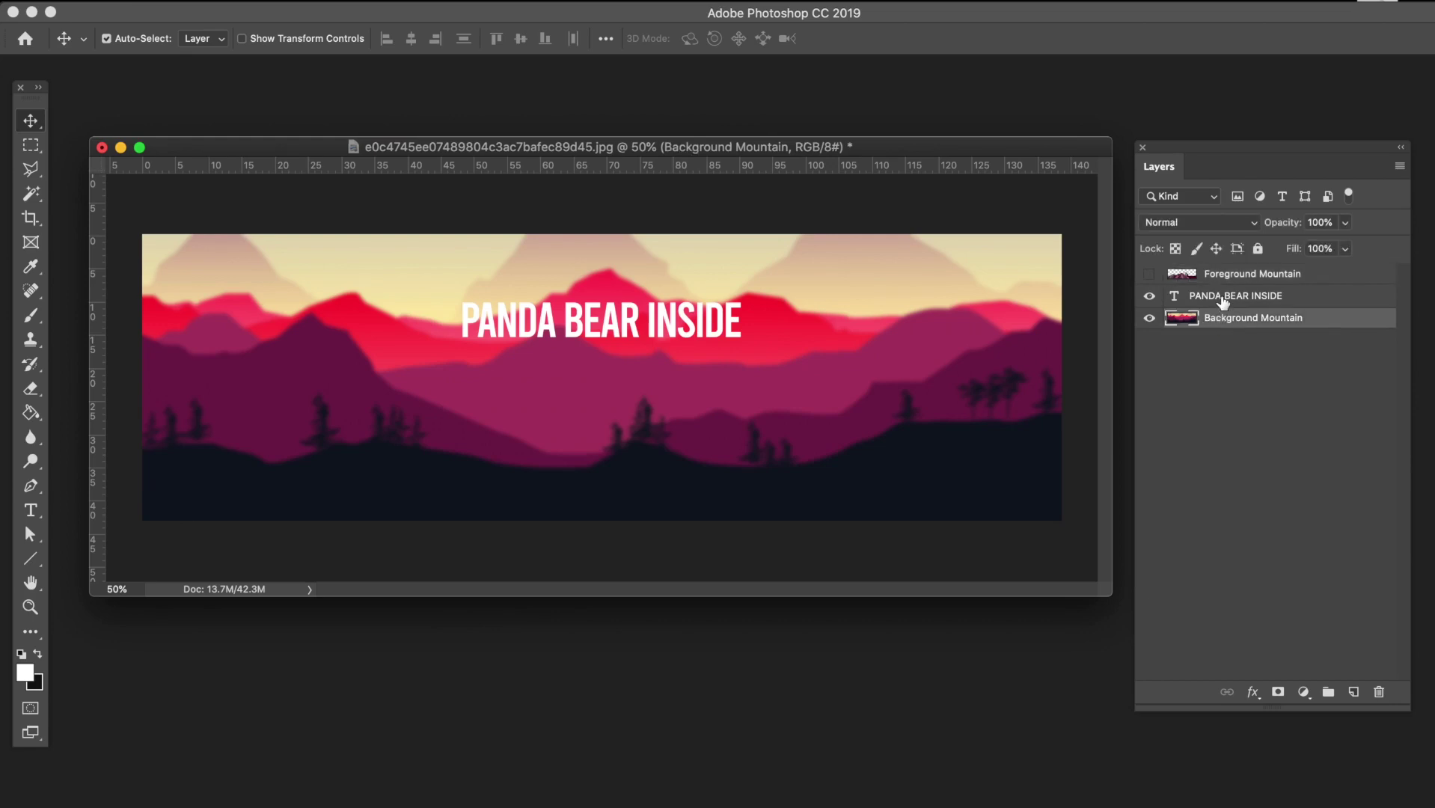
pyautogui.keyDown('shift'); pyautogui.click(1223, 301); pyautogui.keyUp('shift')
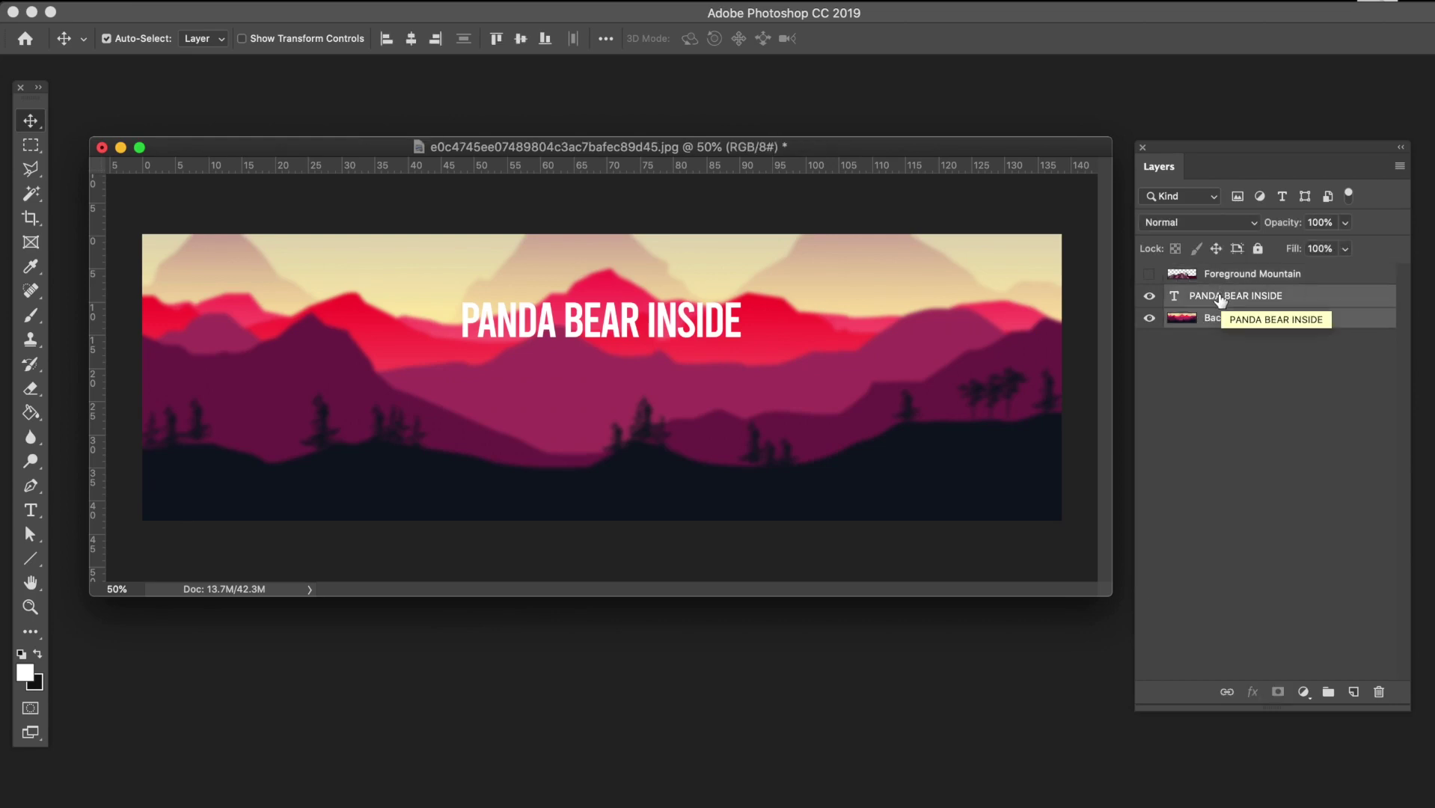
pyautogui.click(196, 0)
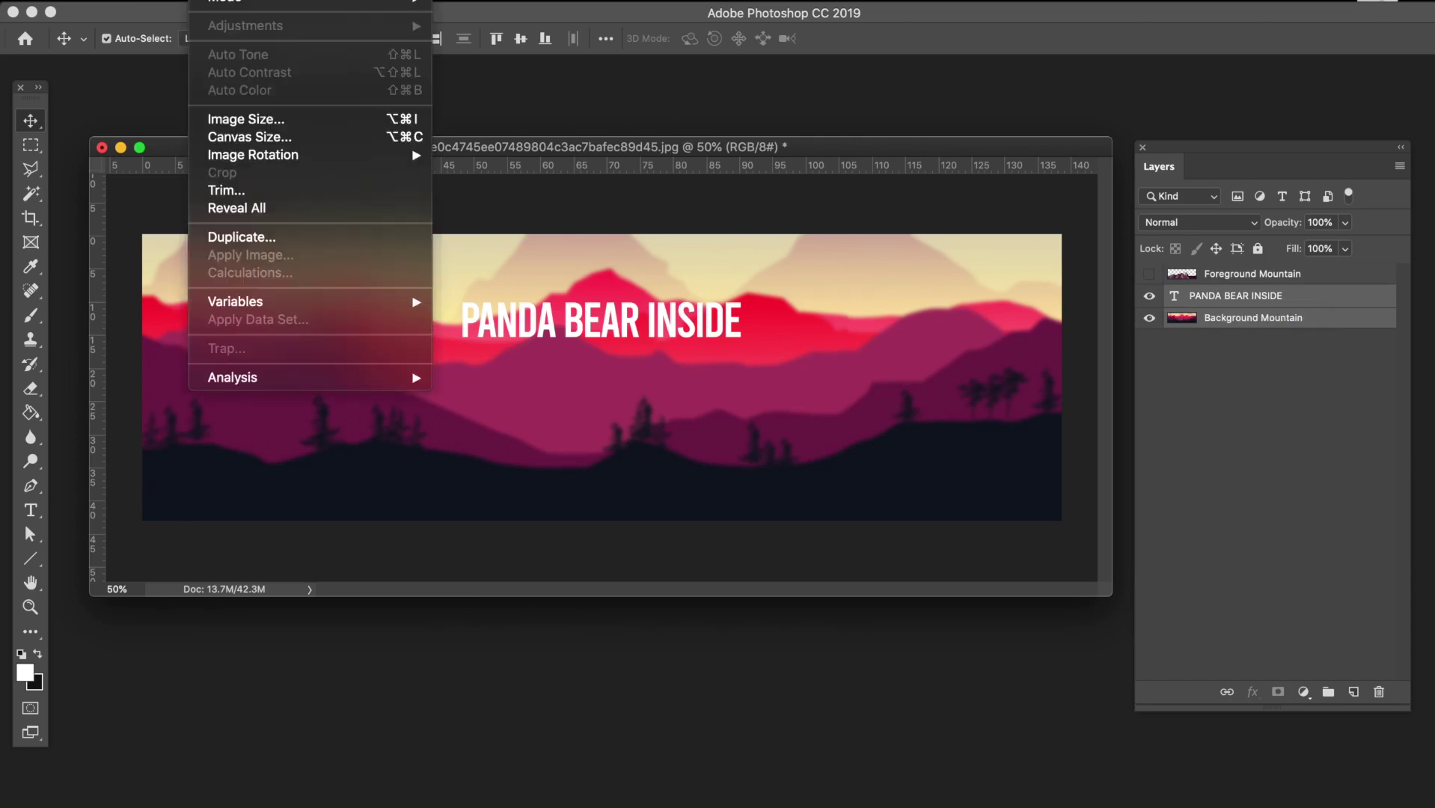
pyautogui.moveTo(262, 0)
pyautogui.click(386, 664)
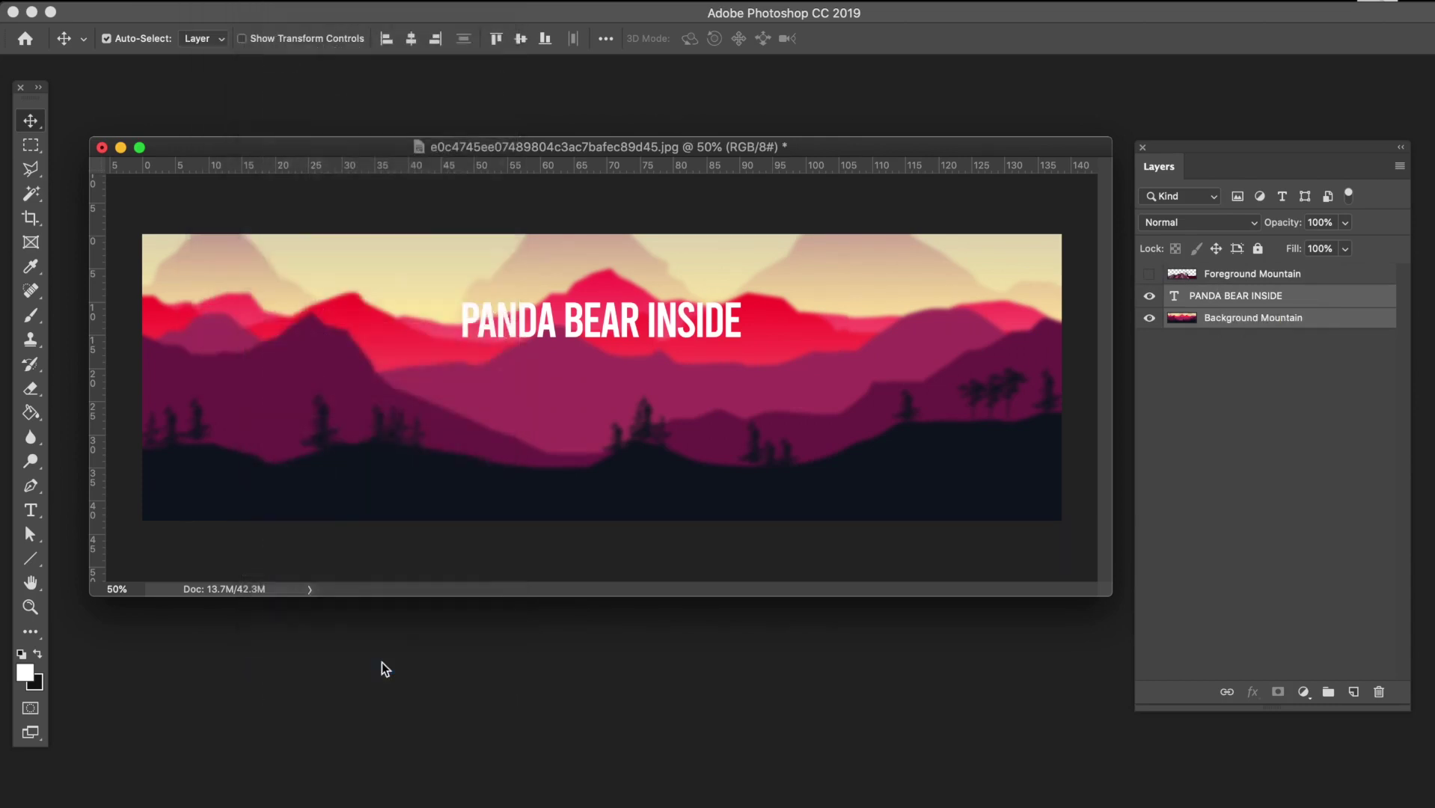
pyautogui.click(1149, 274)
# - Rename the merged title and background layer as Background Mountain
pyautogui.doubleClick(1231, 294)
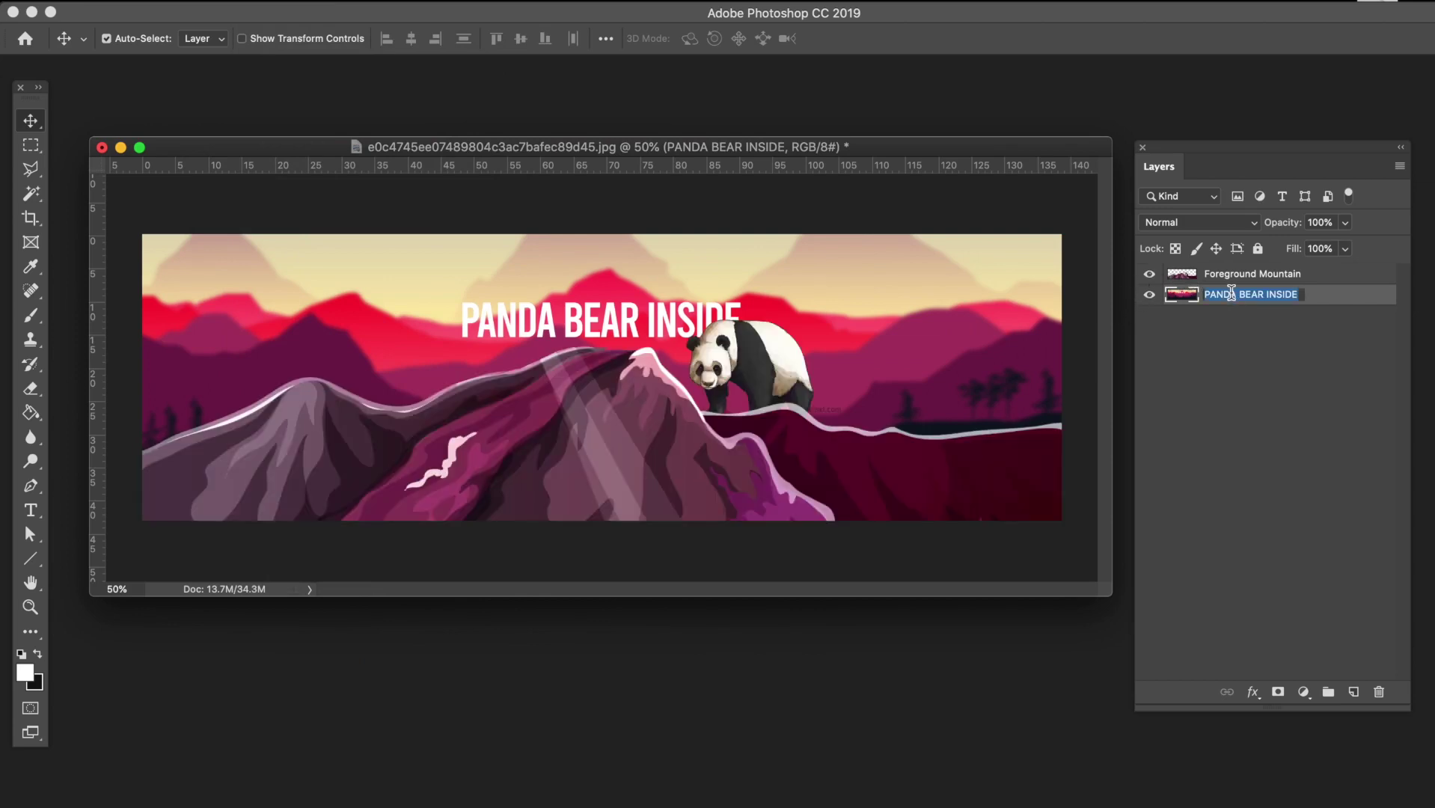
pyautogui.write('Background Mountain')
pyautogui.press('Return')
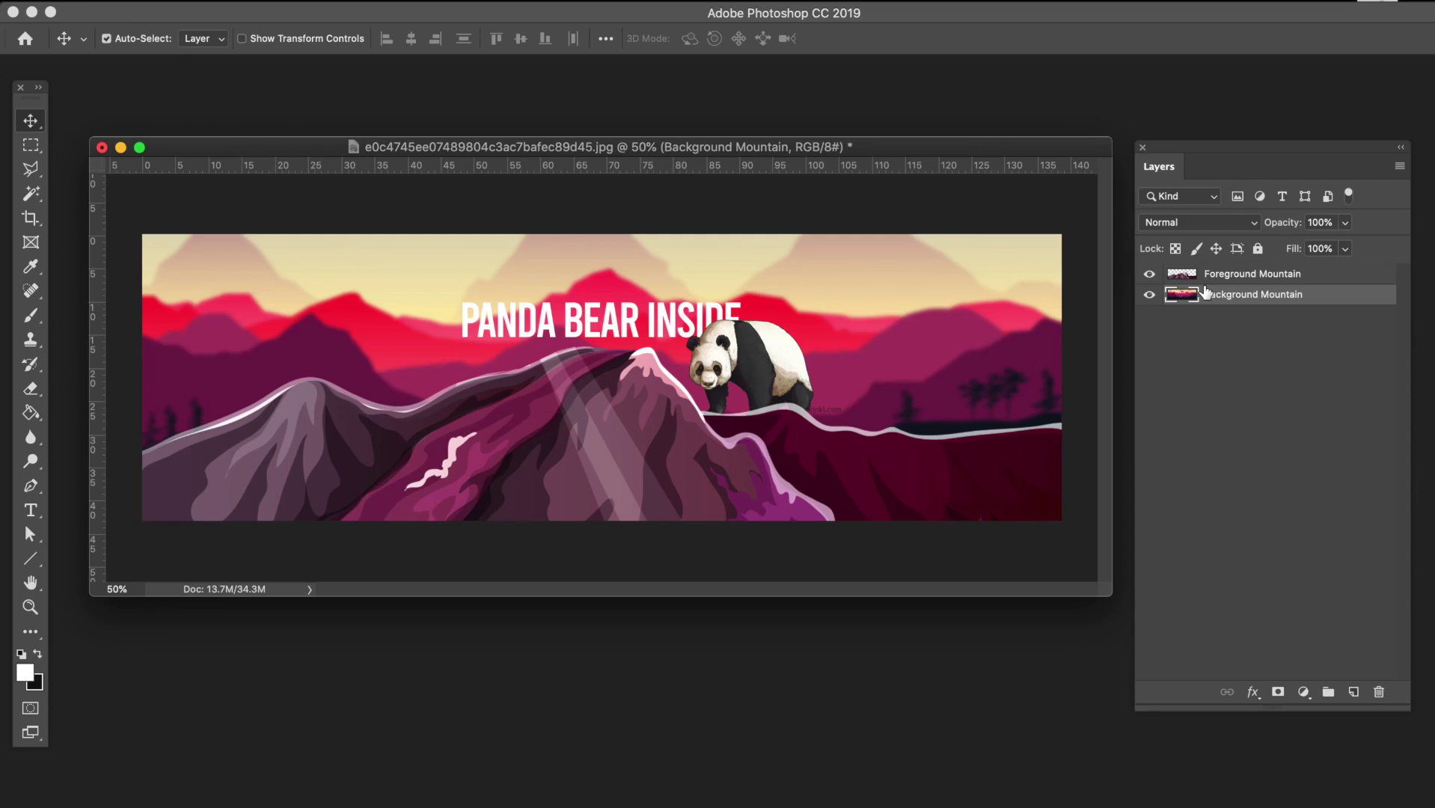
# - Add the .png extension to both layer names, making them Foreground Mountain.png and Background Mountain.png
pyautogui.doubleClick(1301, 274)
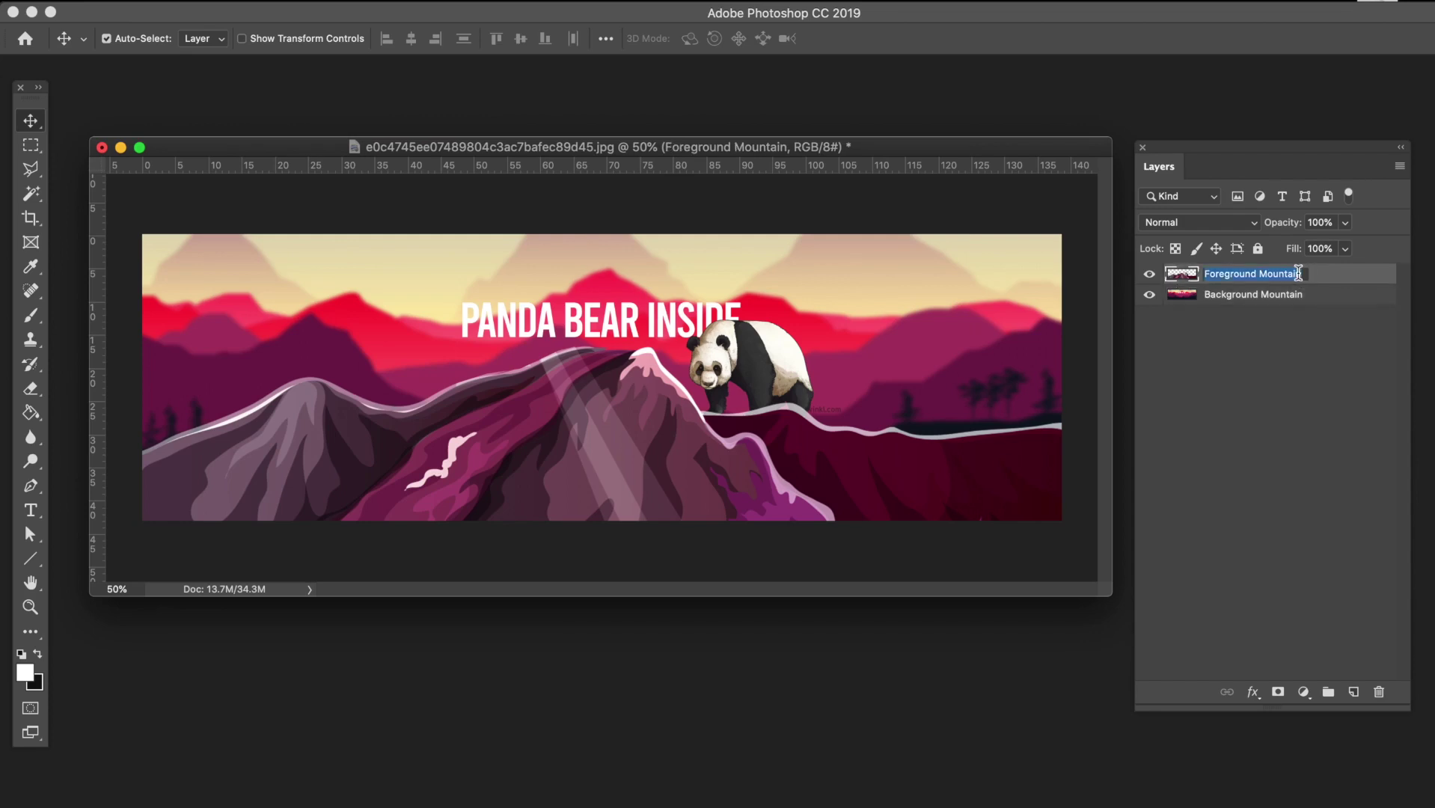
pyautogui.press('Return')
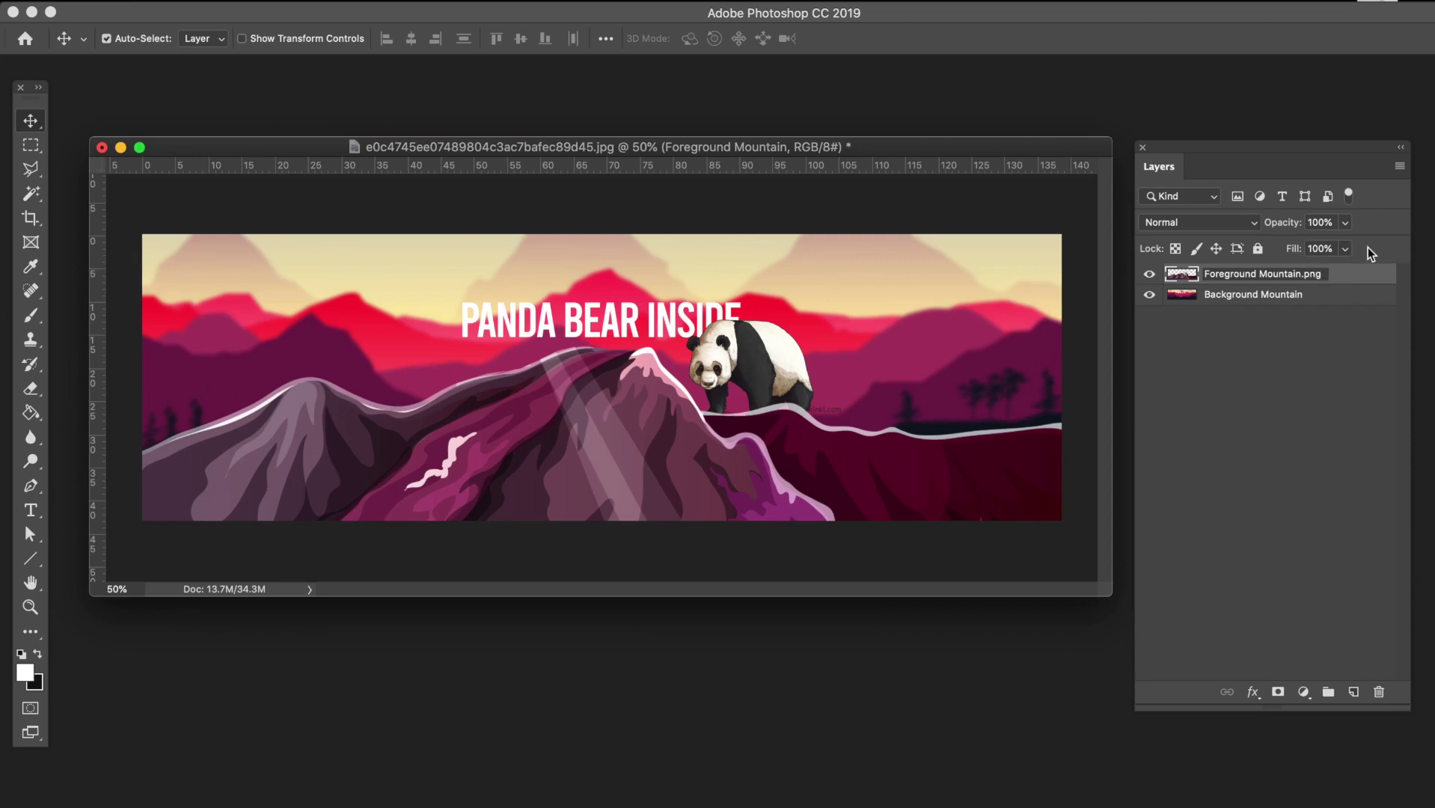
pyautogui.doubleClick(1305, 296)
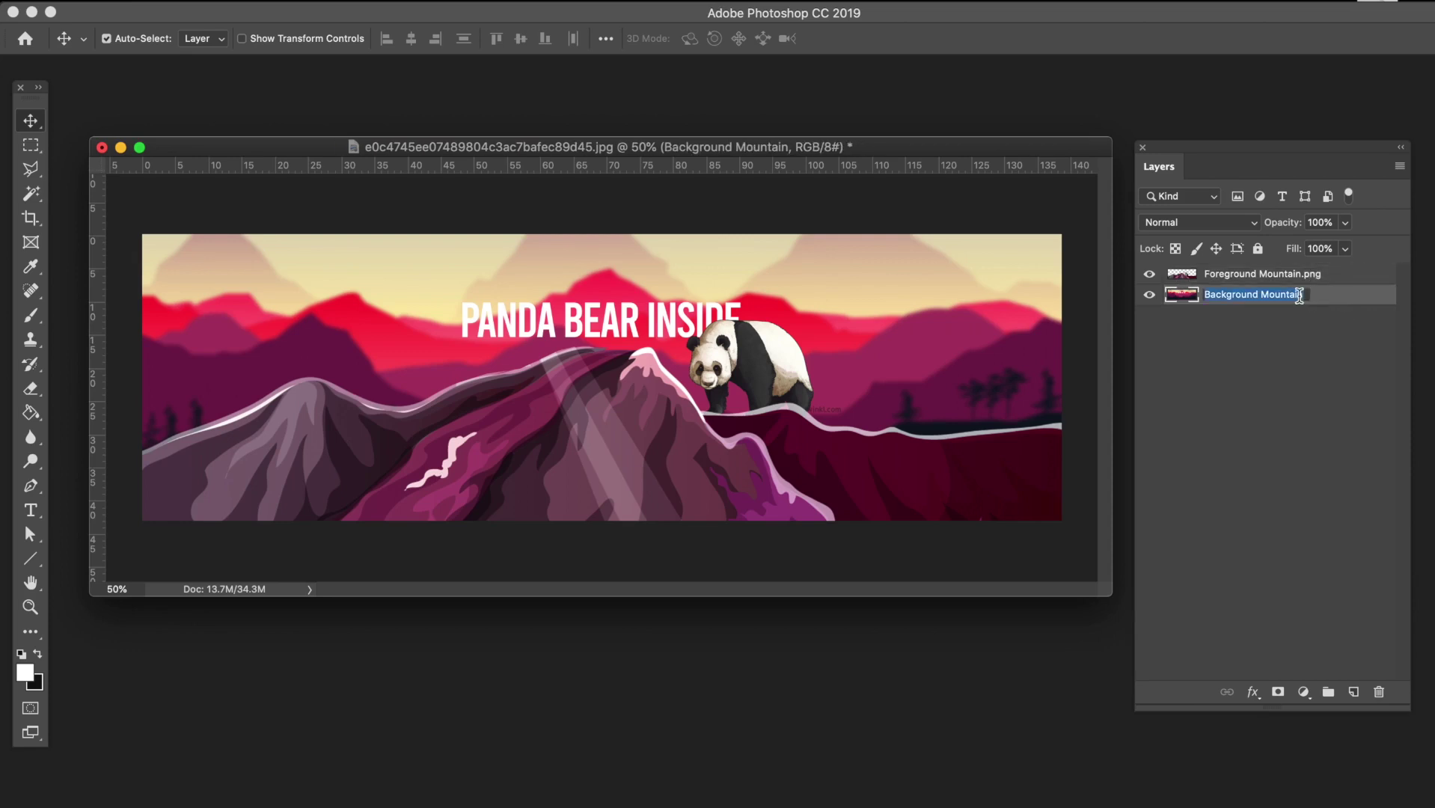
pyautogui.click(1306, 294)
pyautogui.write('.png')
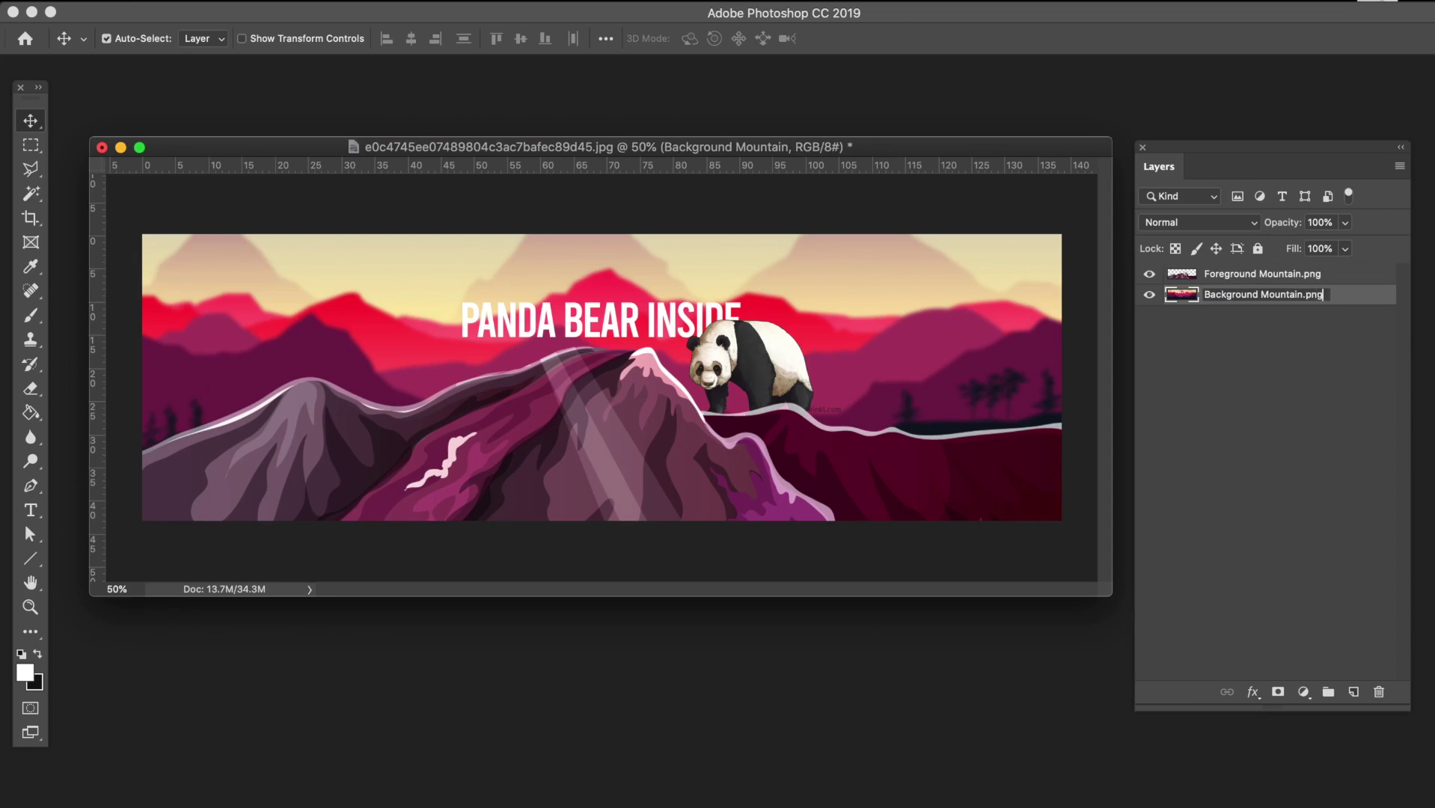
pyautogui.press('Return')
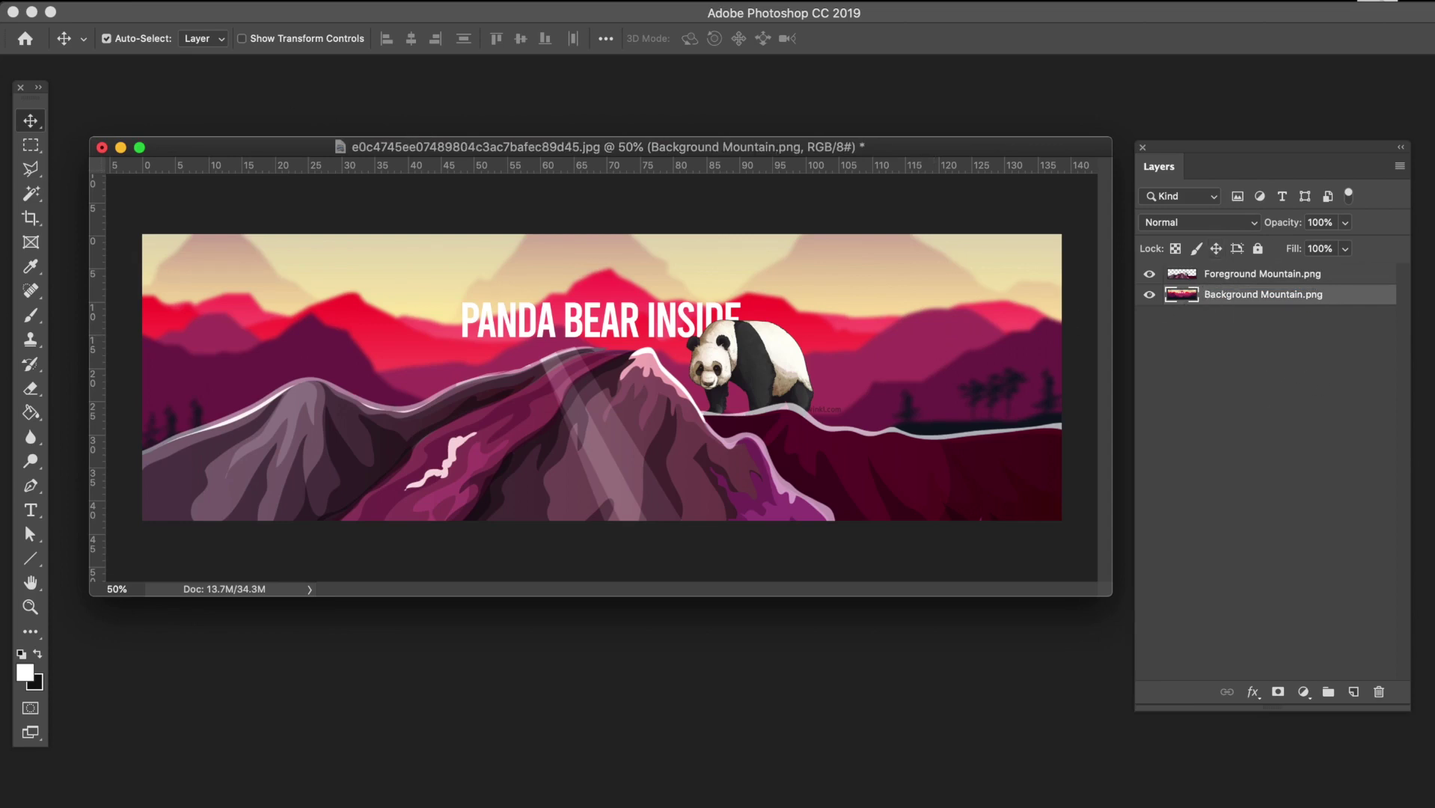
# - Save the layered document in Photoshop format as panda.psd in the Raw Assets folder
pyautogui.click(129, 2)
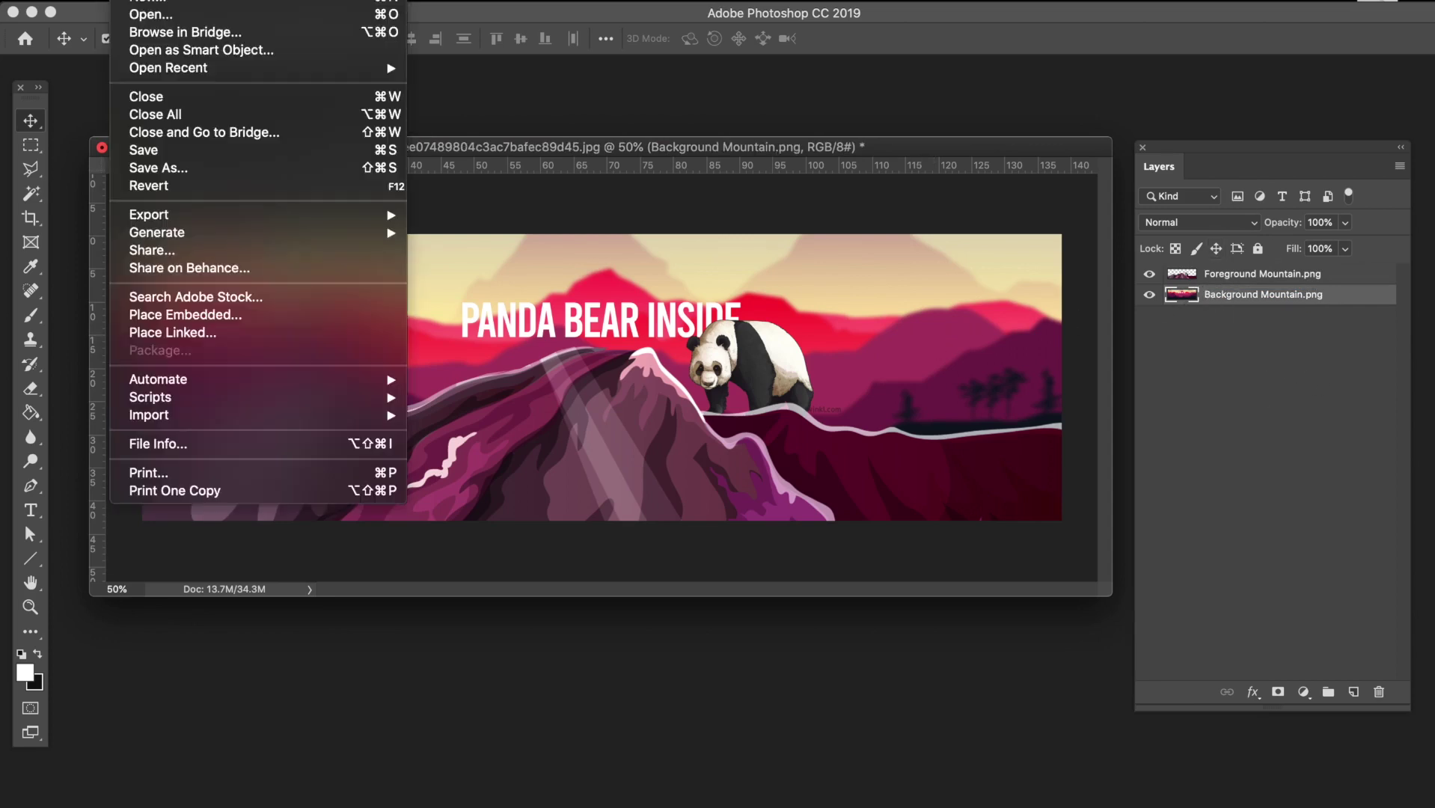
pyautogui.click(136, 152)
pyautogui.write('parallax')
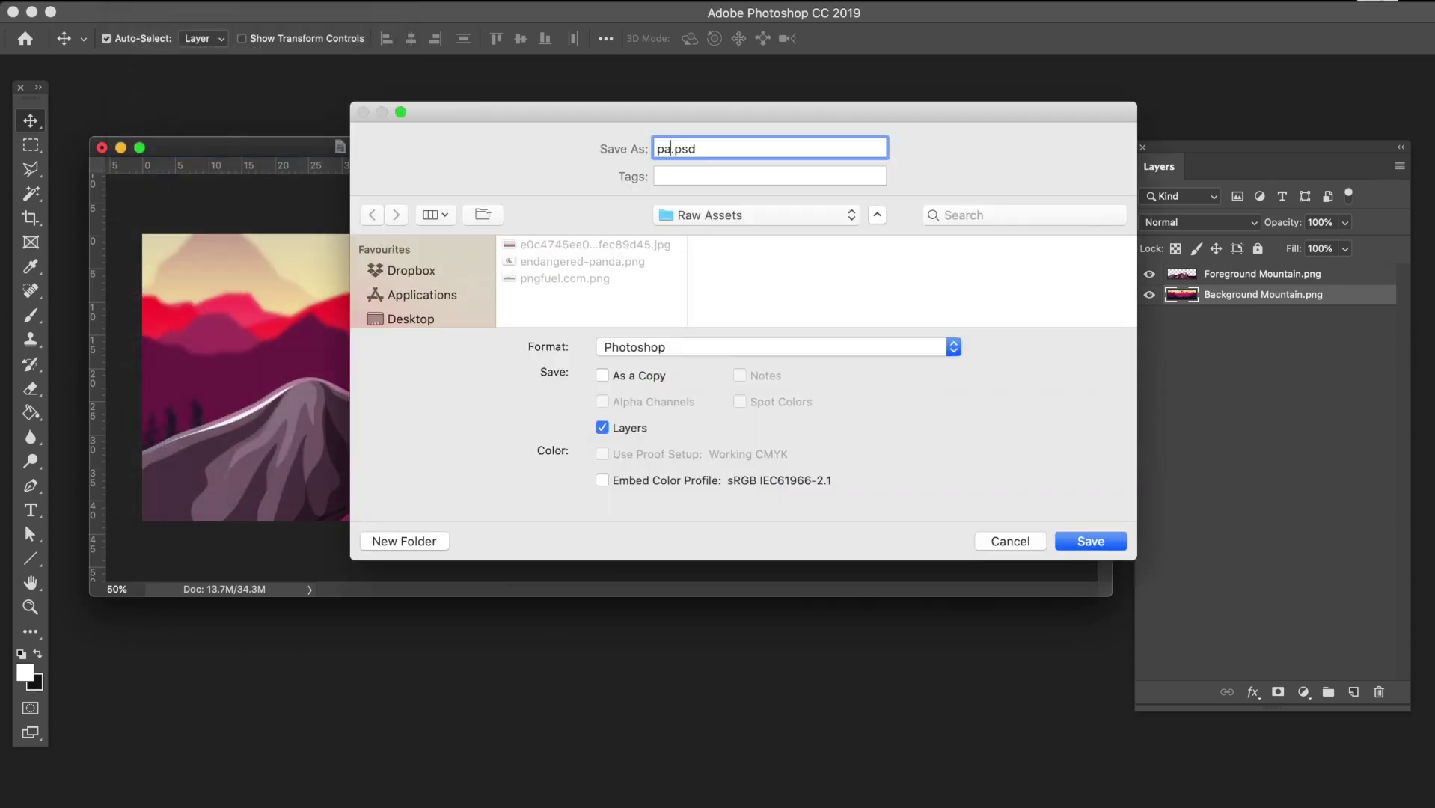
pyautogui.press('Return')
pyautogui.press('Return')
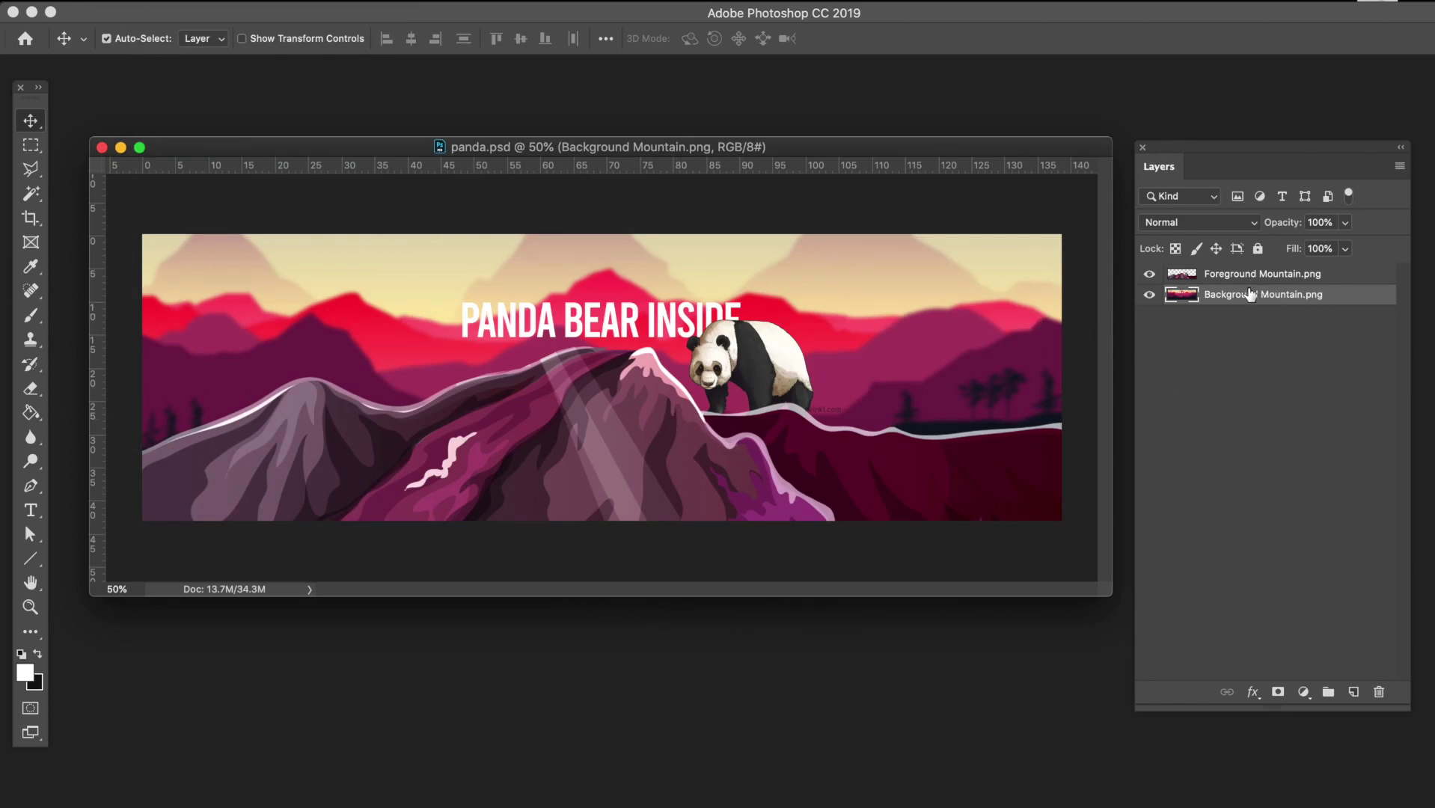
# - Turn on image asset generation for panda.psd and save the document before quitting Photoshop
pyautogui.click(128, 1)
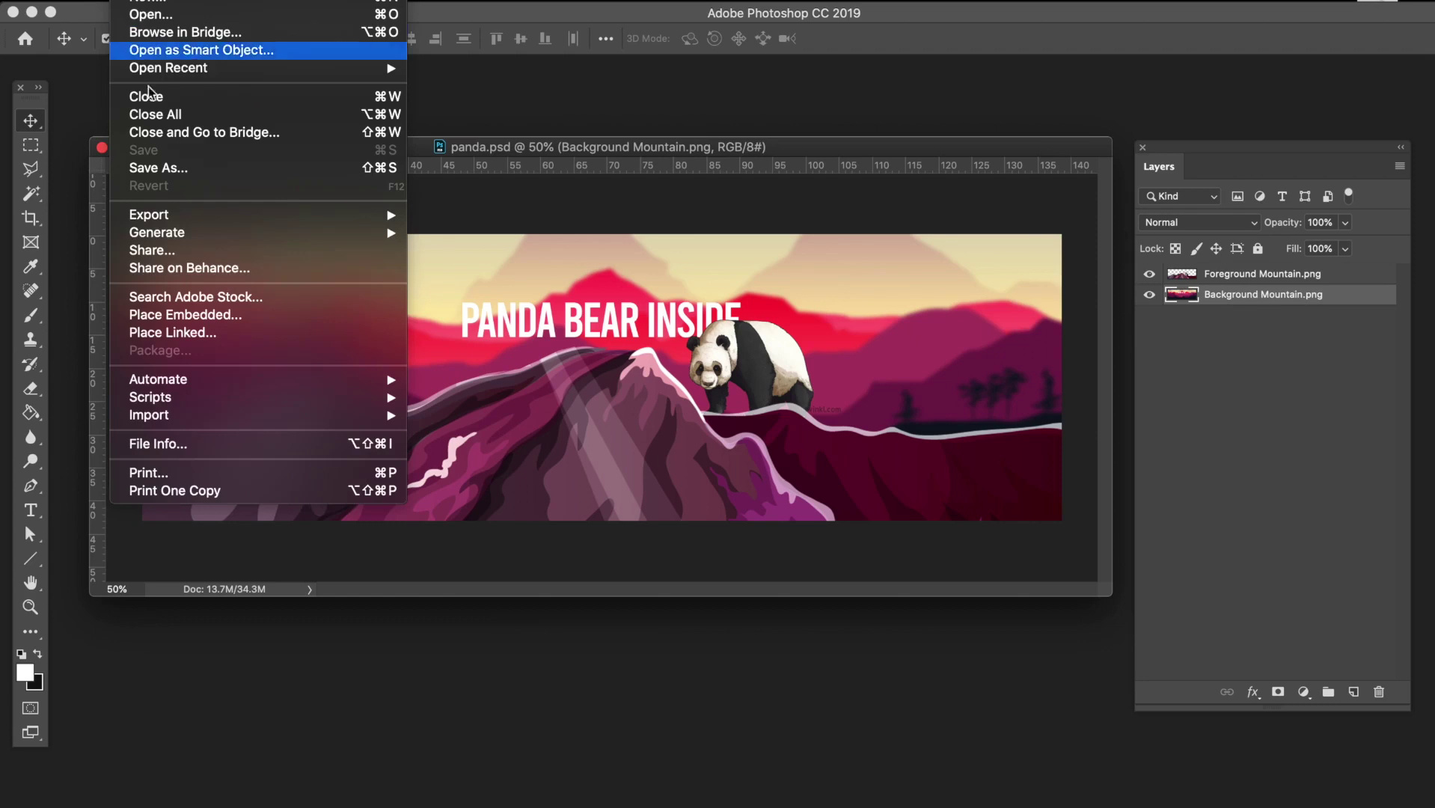
pyautogui.moveTo(168, 222)
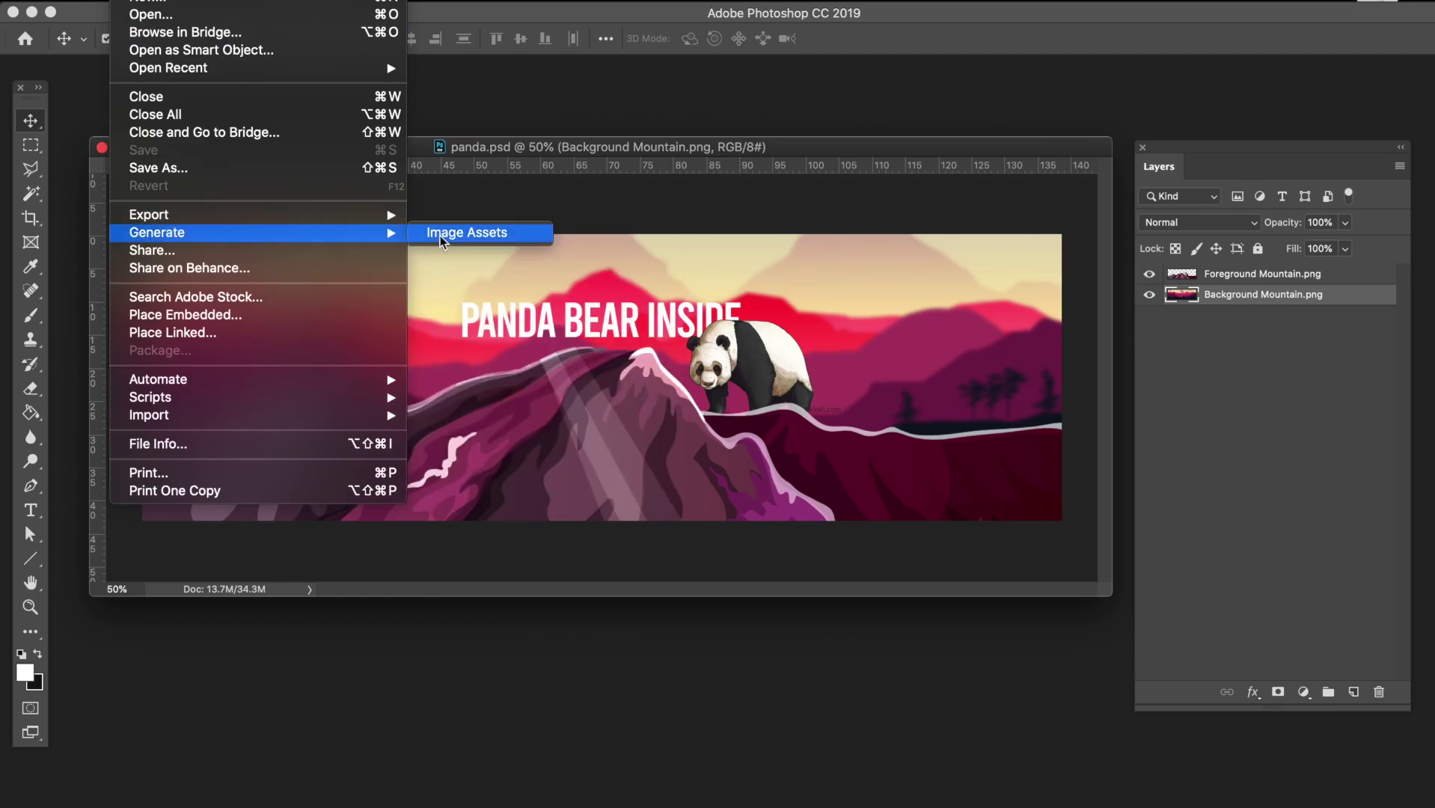
pyautogui.click(442, 238)
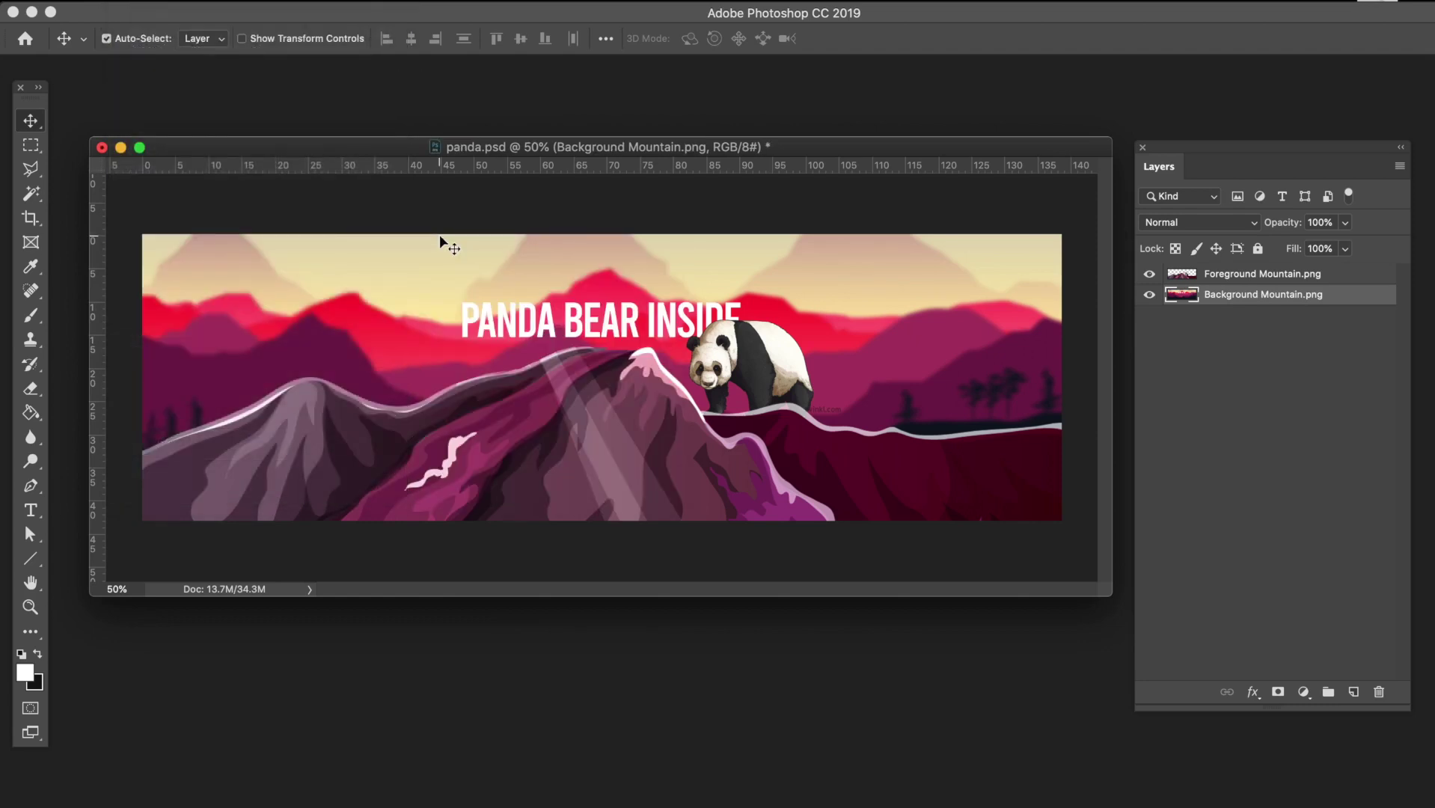
pyautogui.press('super+s')
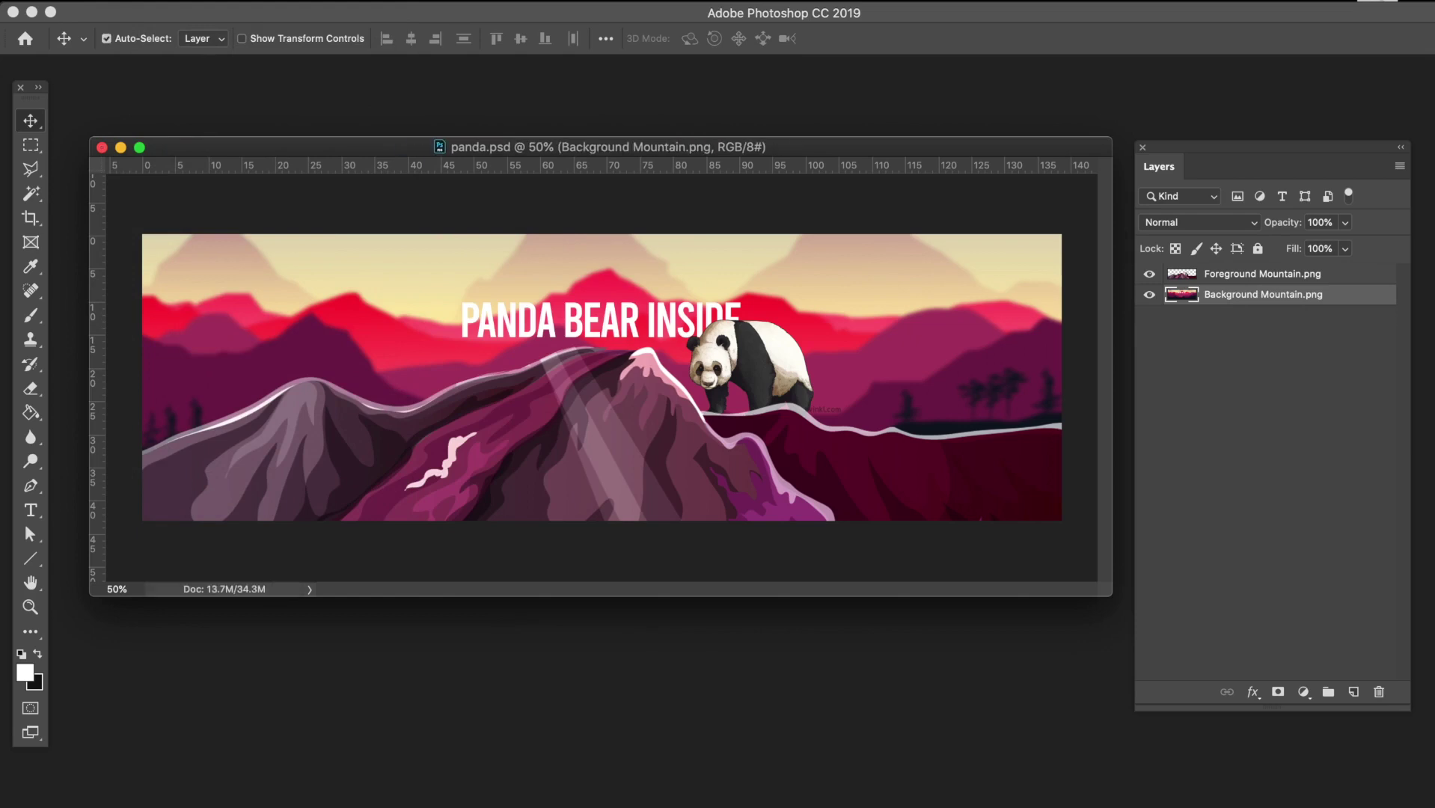
pyautogui.click(30, 1)
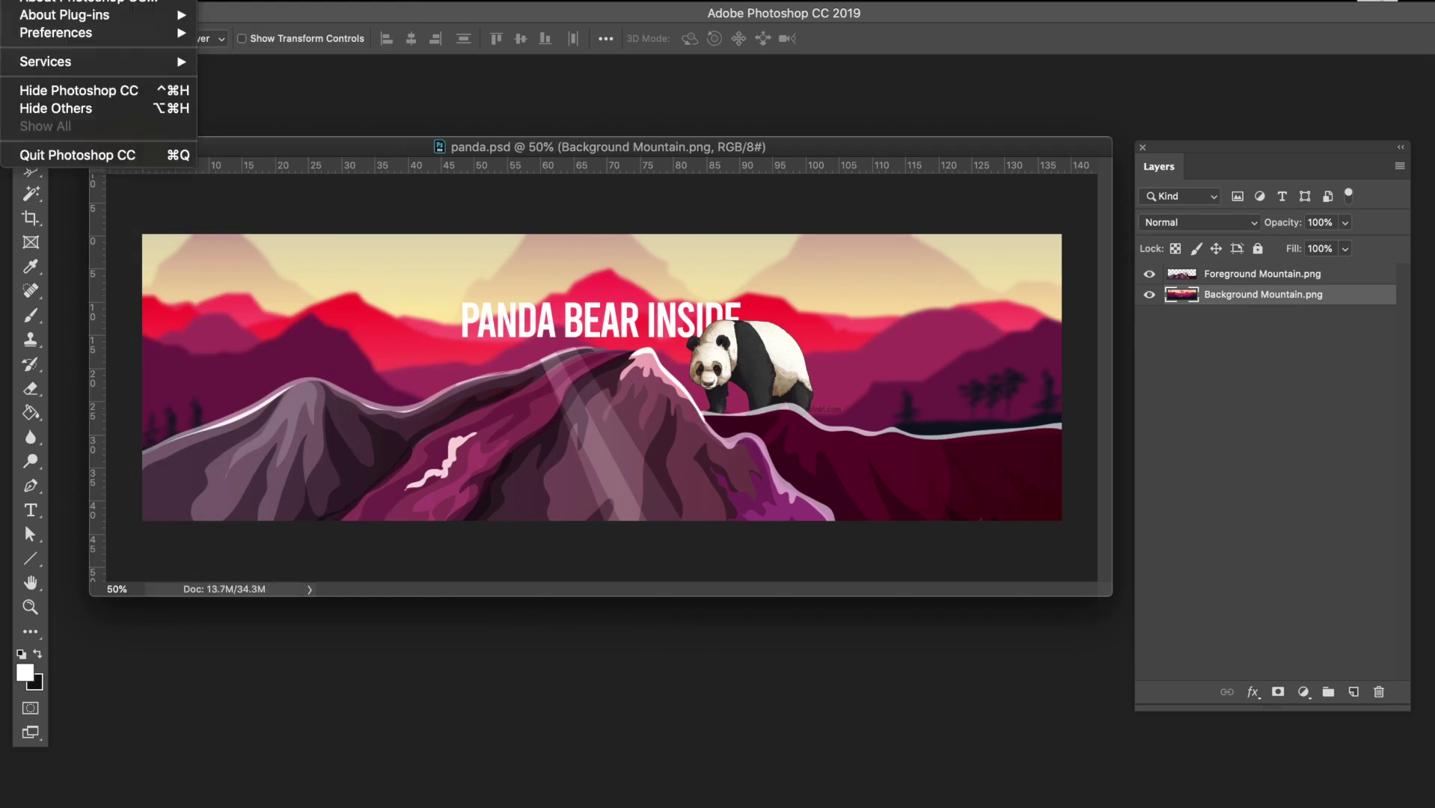
pyautogui.click(87, 153)
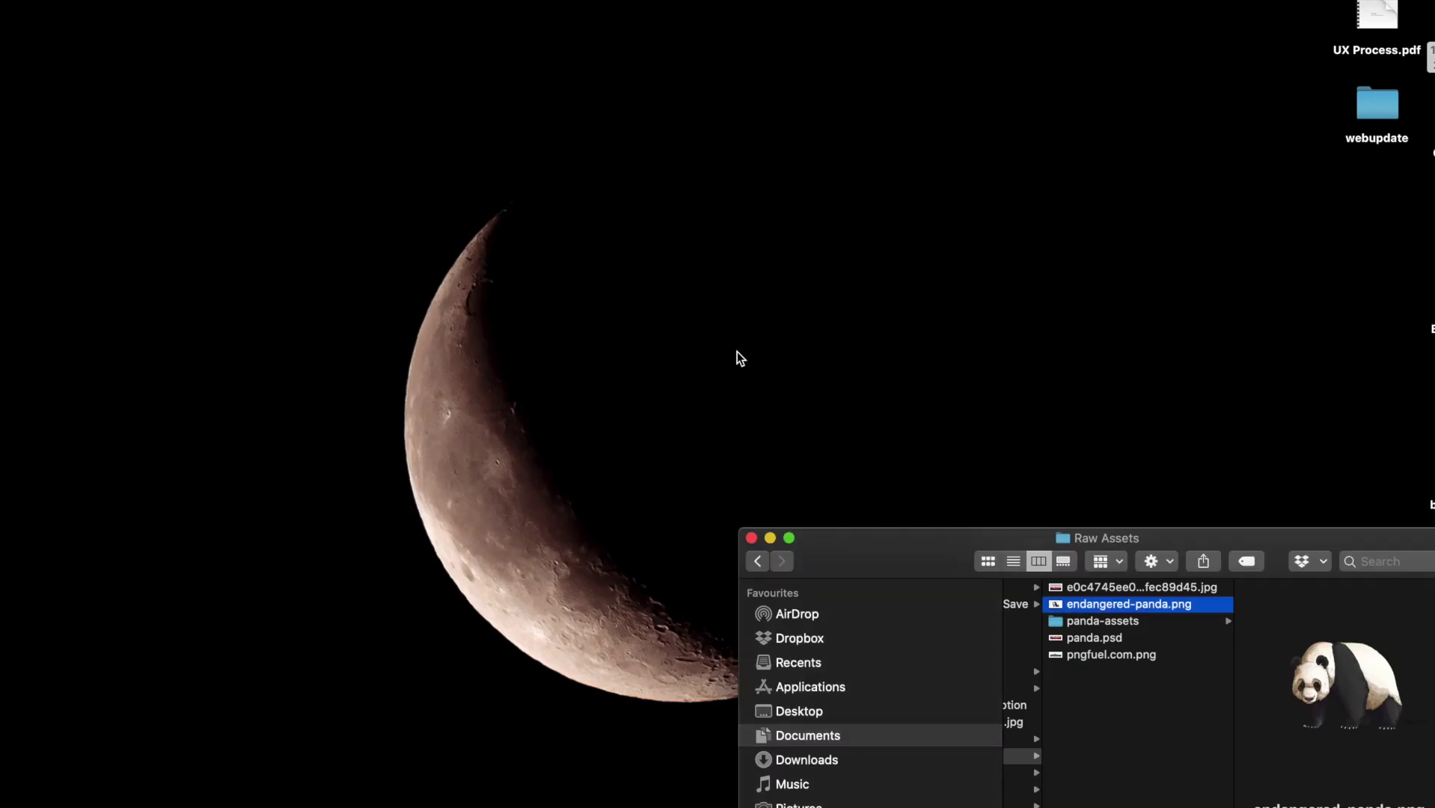
# - Open the panda-assets folder inside Raw Assets in Finder and preview Background Mountain.png
pyautogui.moveTo(922, 557); pyautogui.dragTo(385, 240)
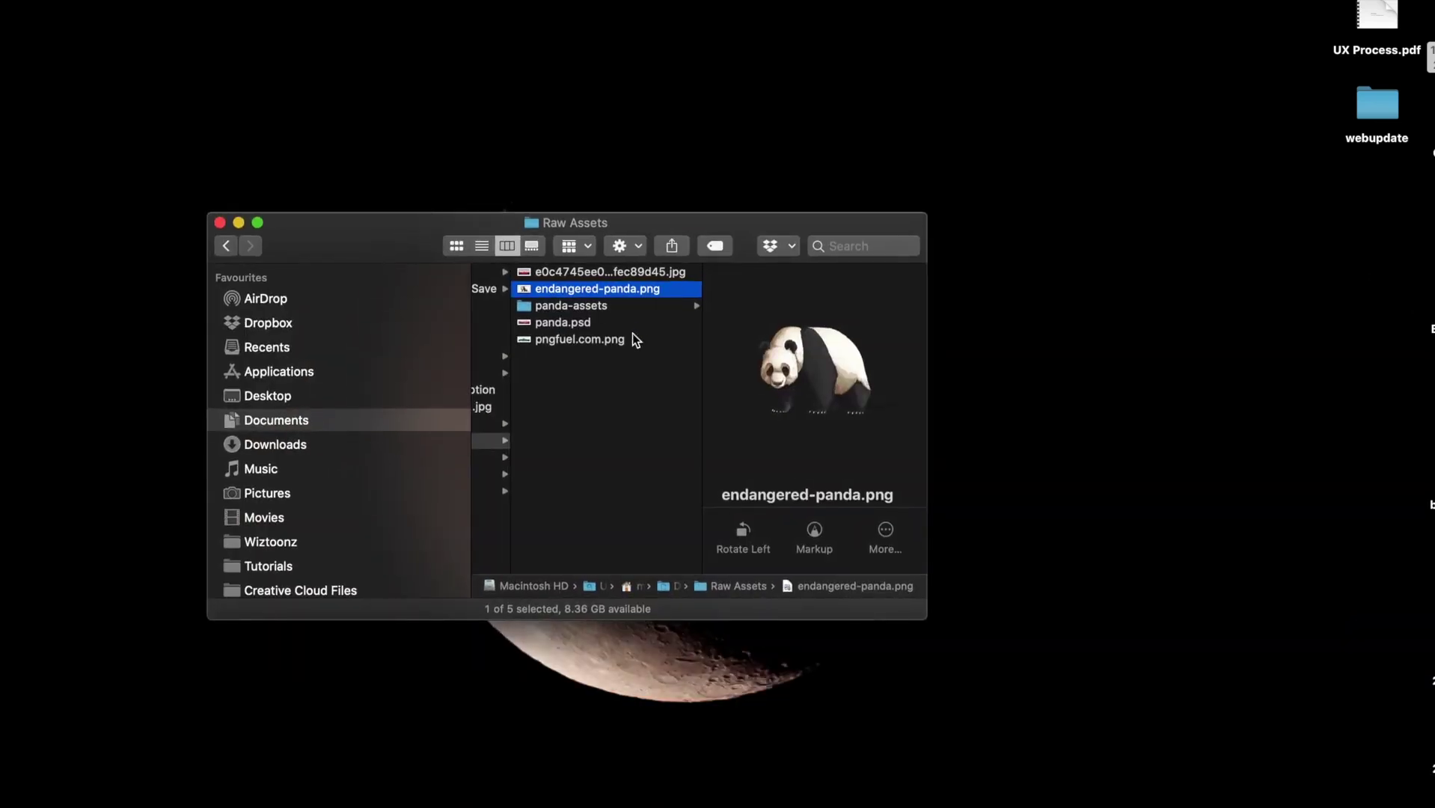
pyautogui.click(591, 361)
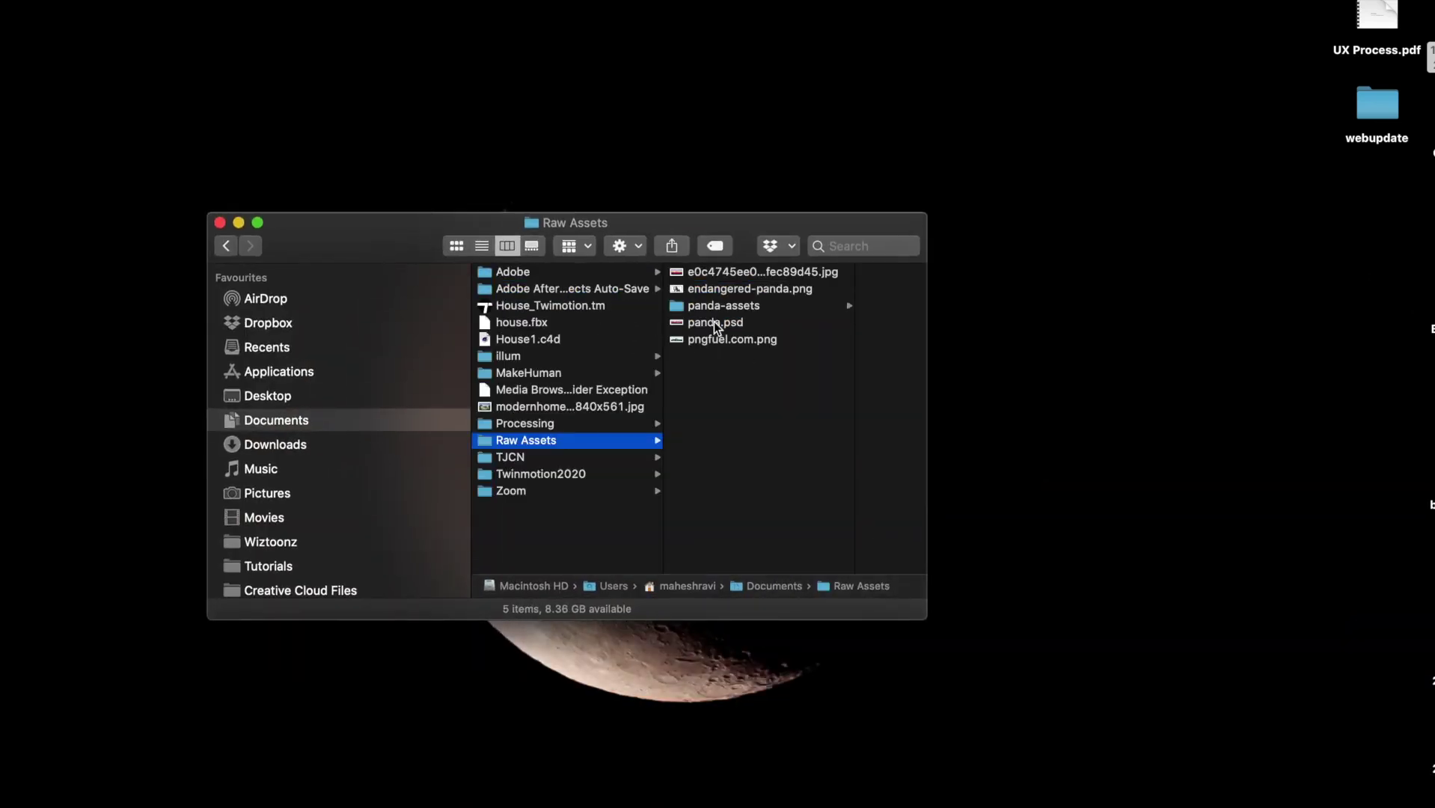
pyautogui.click(708, 308)
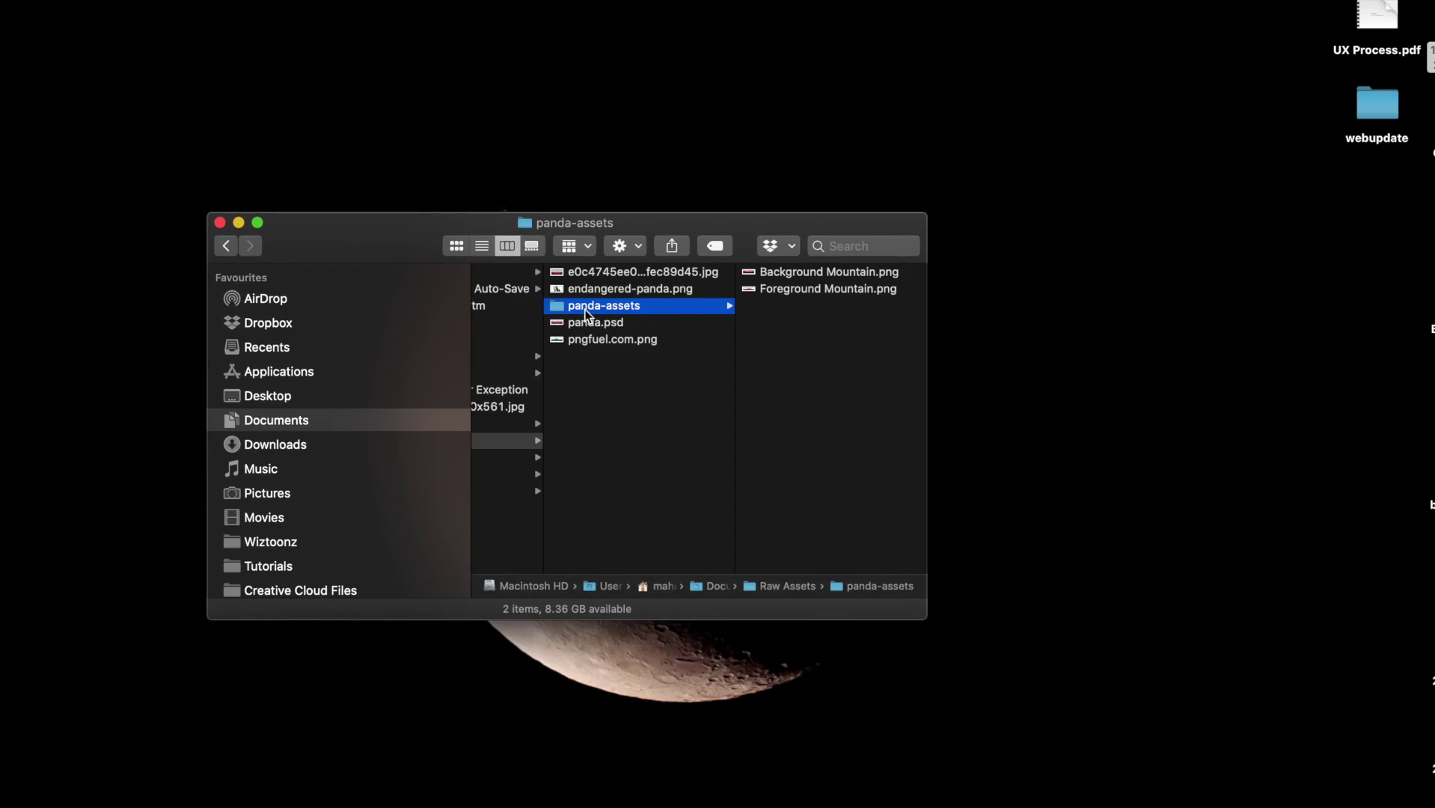
pyautogui.click(792, 274)
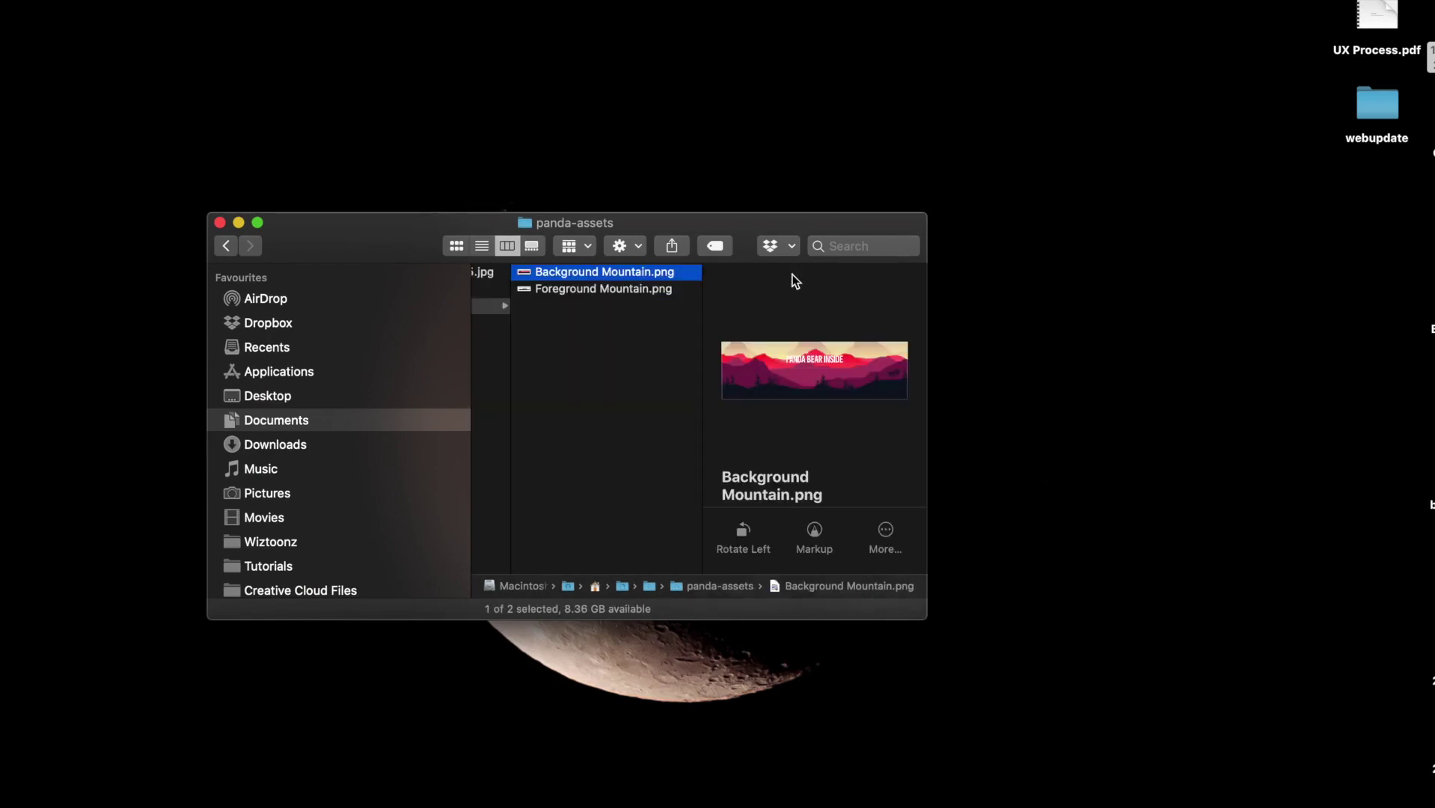
pyautogui.press('space')
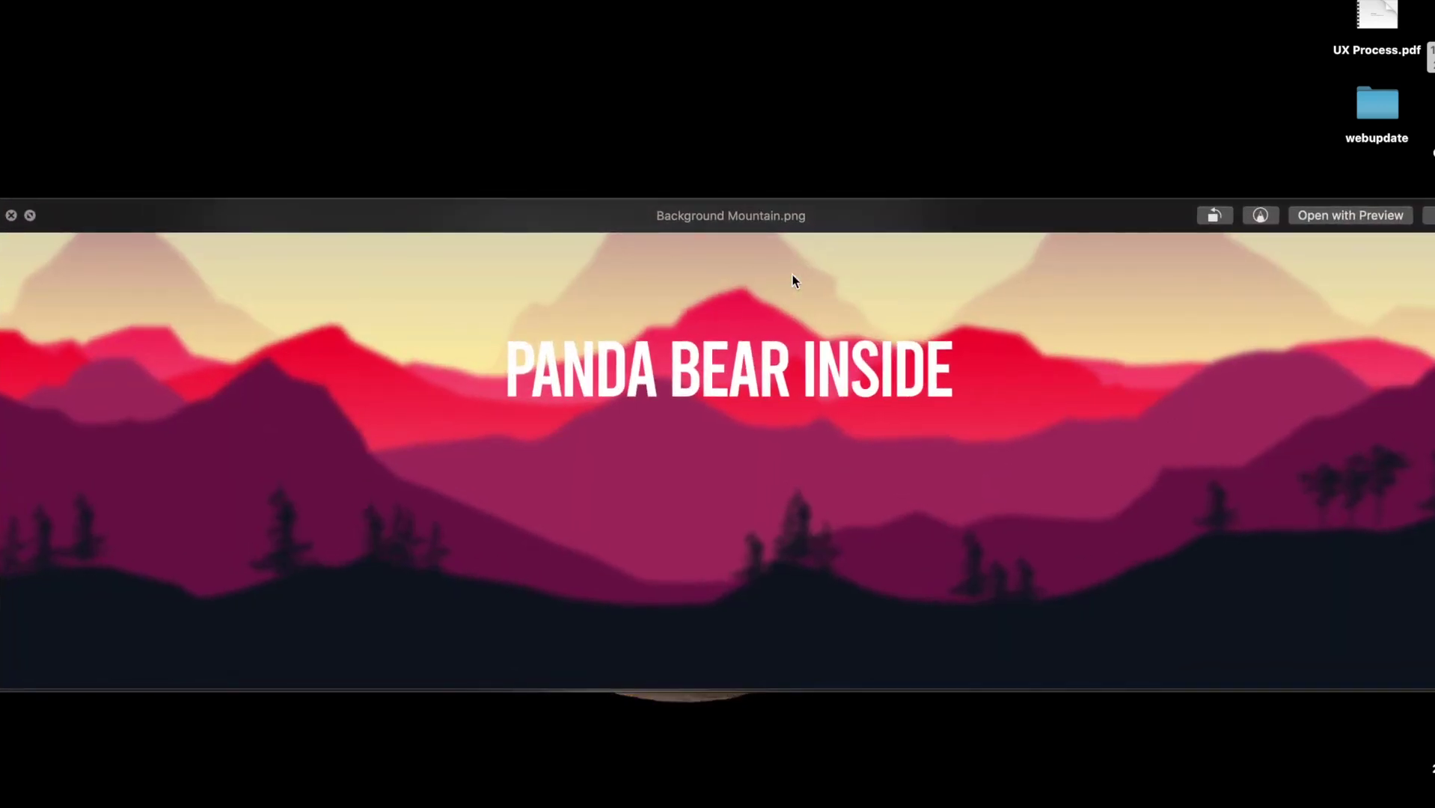
# - Preview Foreground Mountain.png in Finder and move the Finder window into the corner of the desktop
pyautogui.press('Down')
pyautogui.press('space')
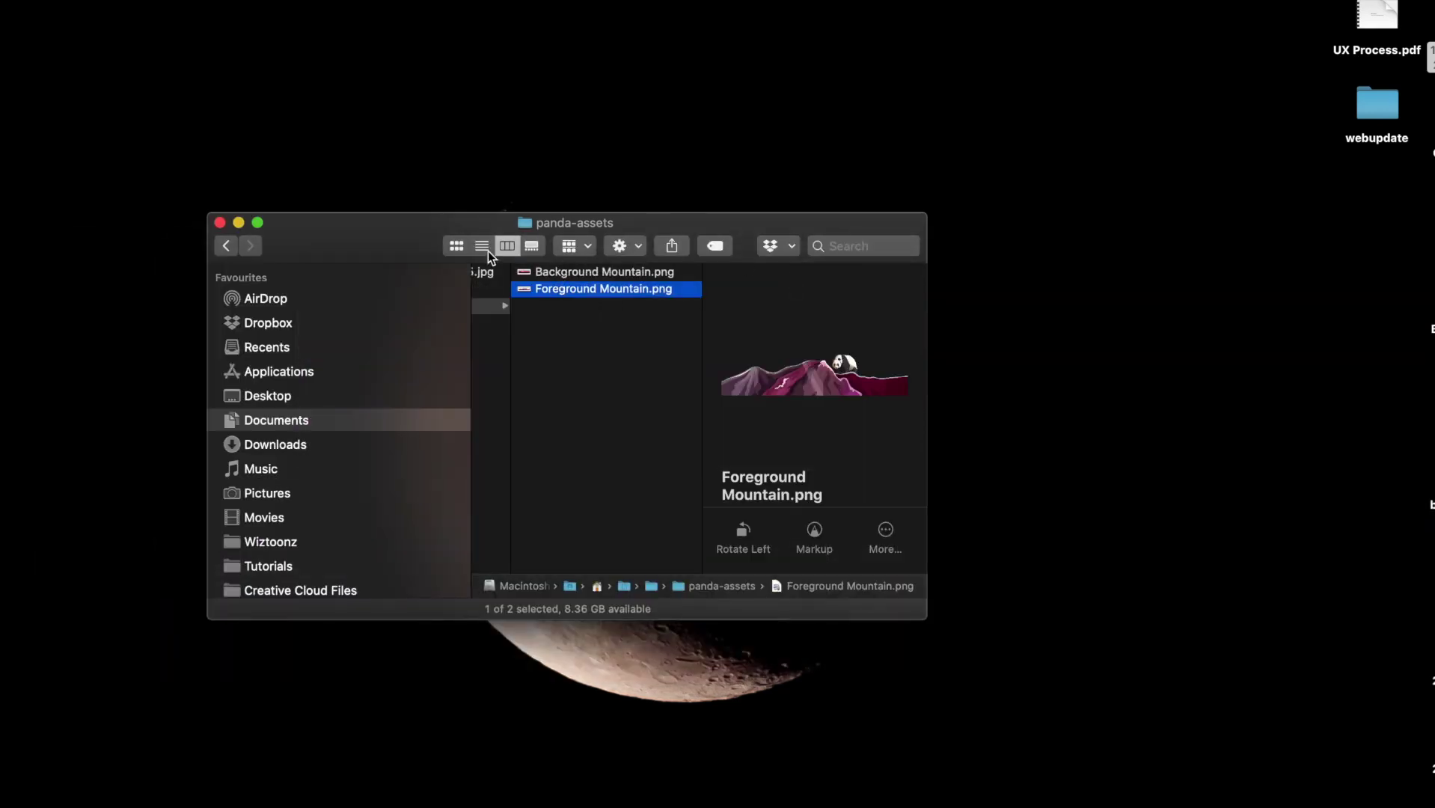
pyautogui.moveTo(429, 221); pyautogui.dragTo(238, 20)
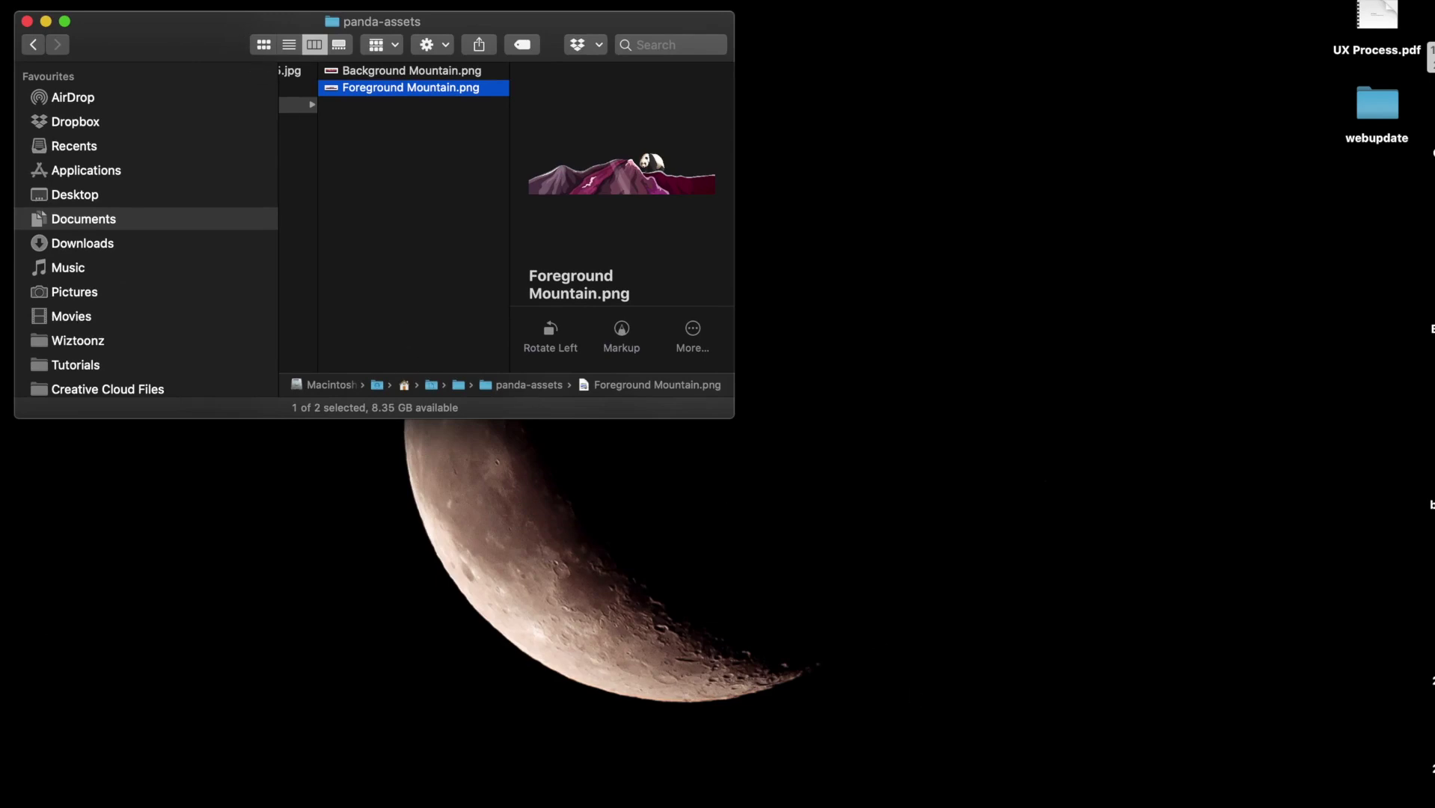
# - Switch to the Wix editor and create a folder named PandaSite in Site Files from the image uploads
pyautogui.click(995, 805)
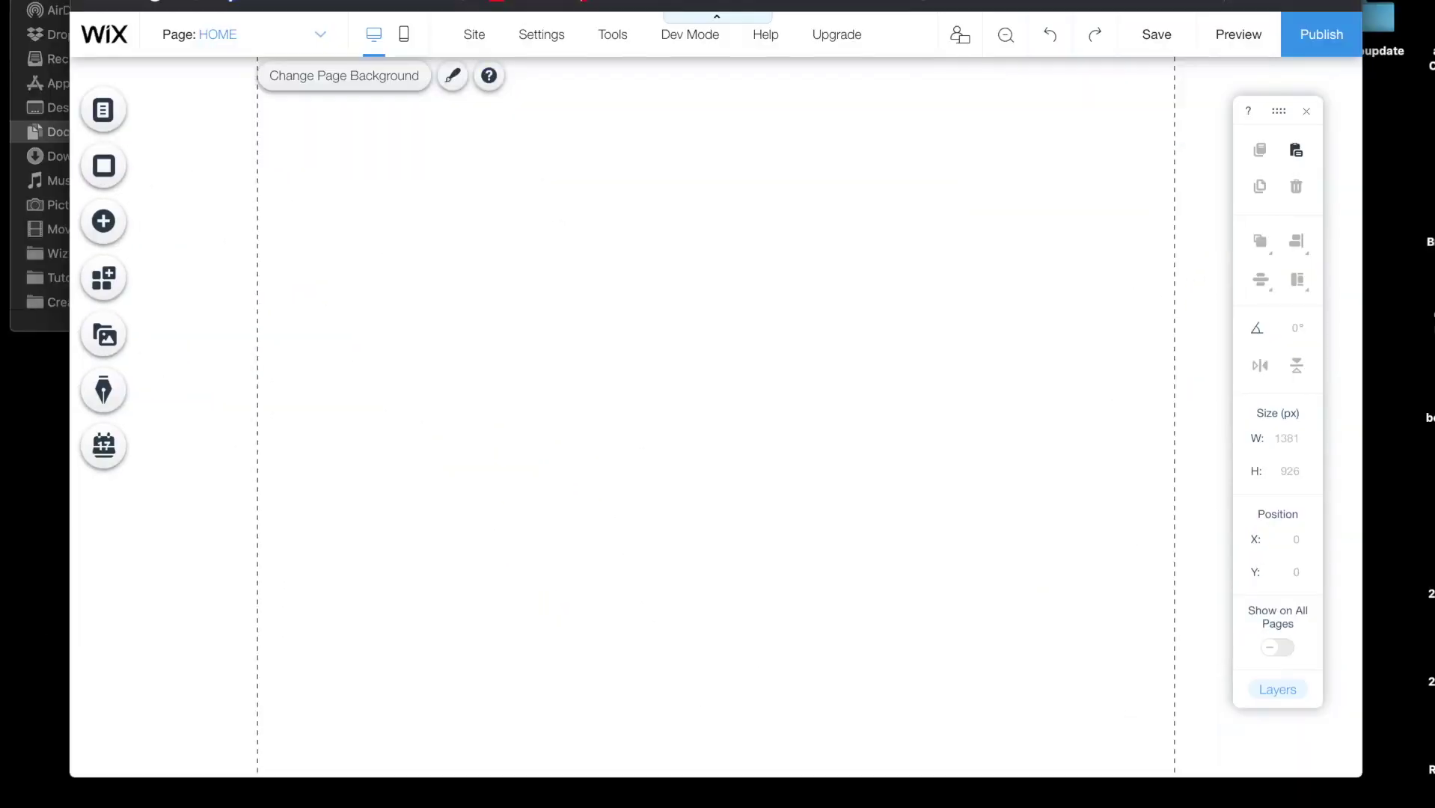
pyautogui.click(76, 239)
pyautogui.click(135, 180)
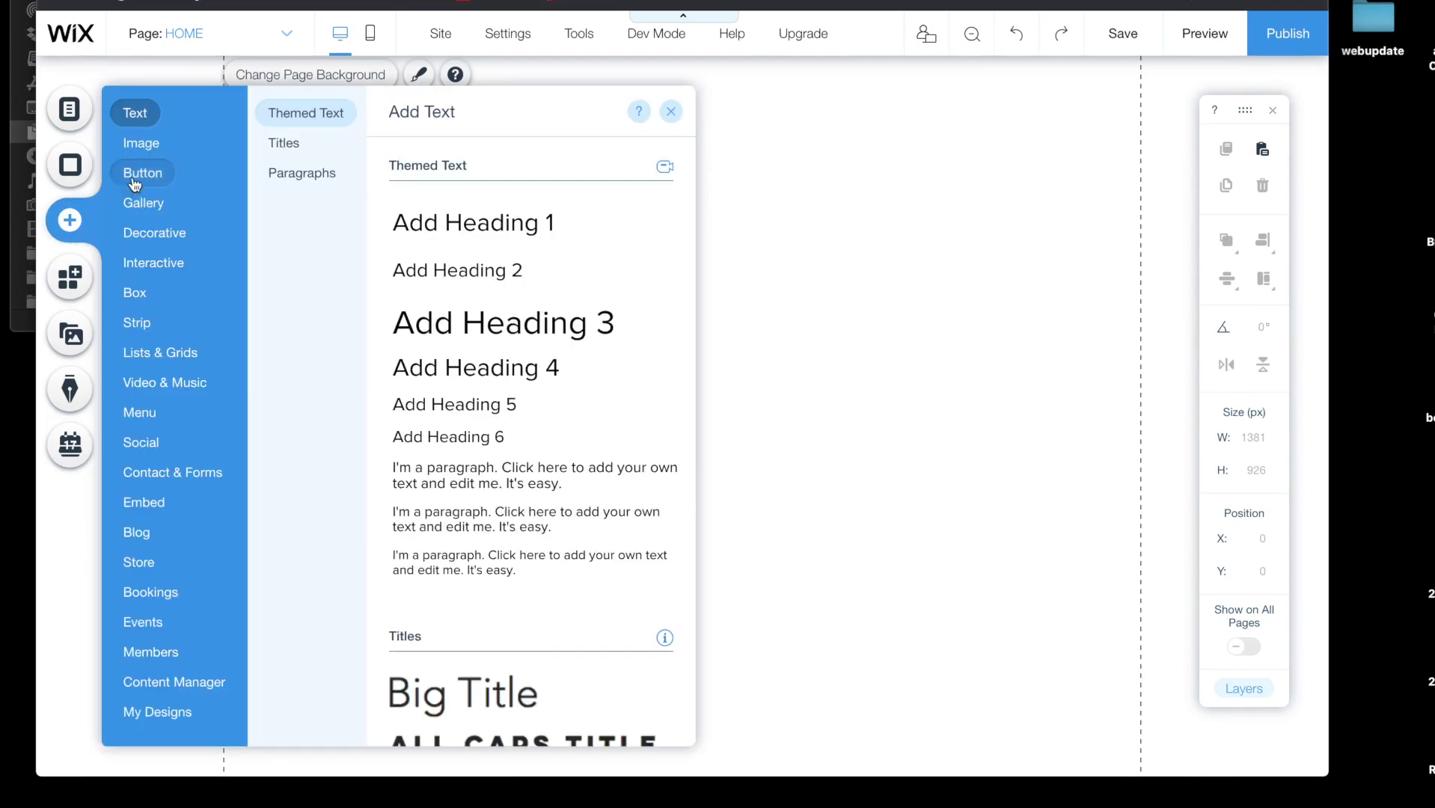
pyautogui.click(134, 150)
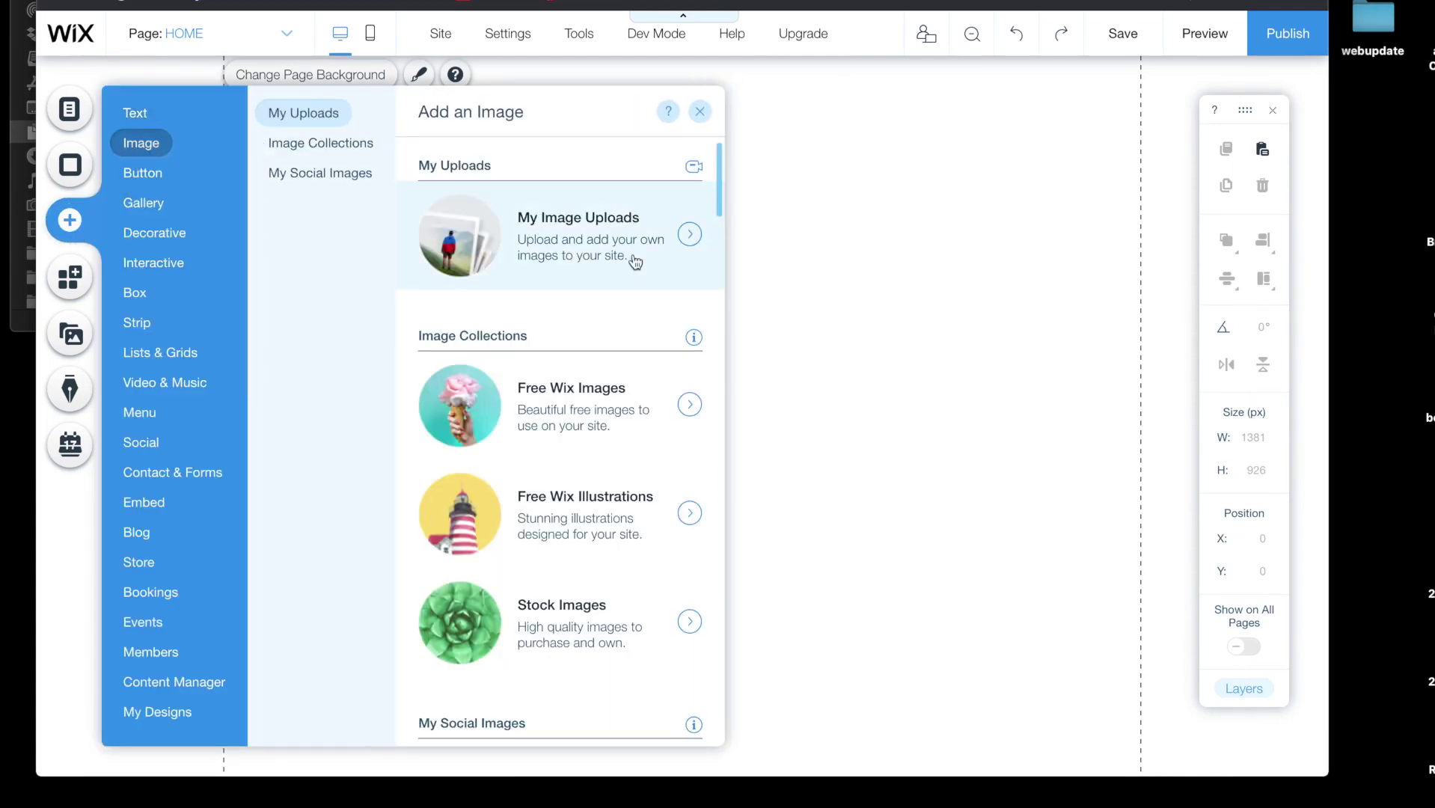
pyautogui.click(689, 236)
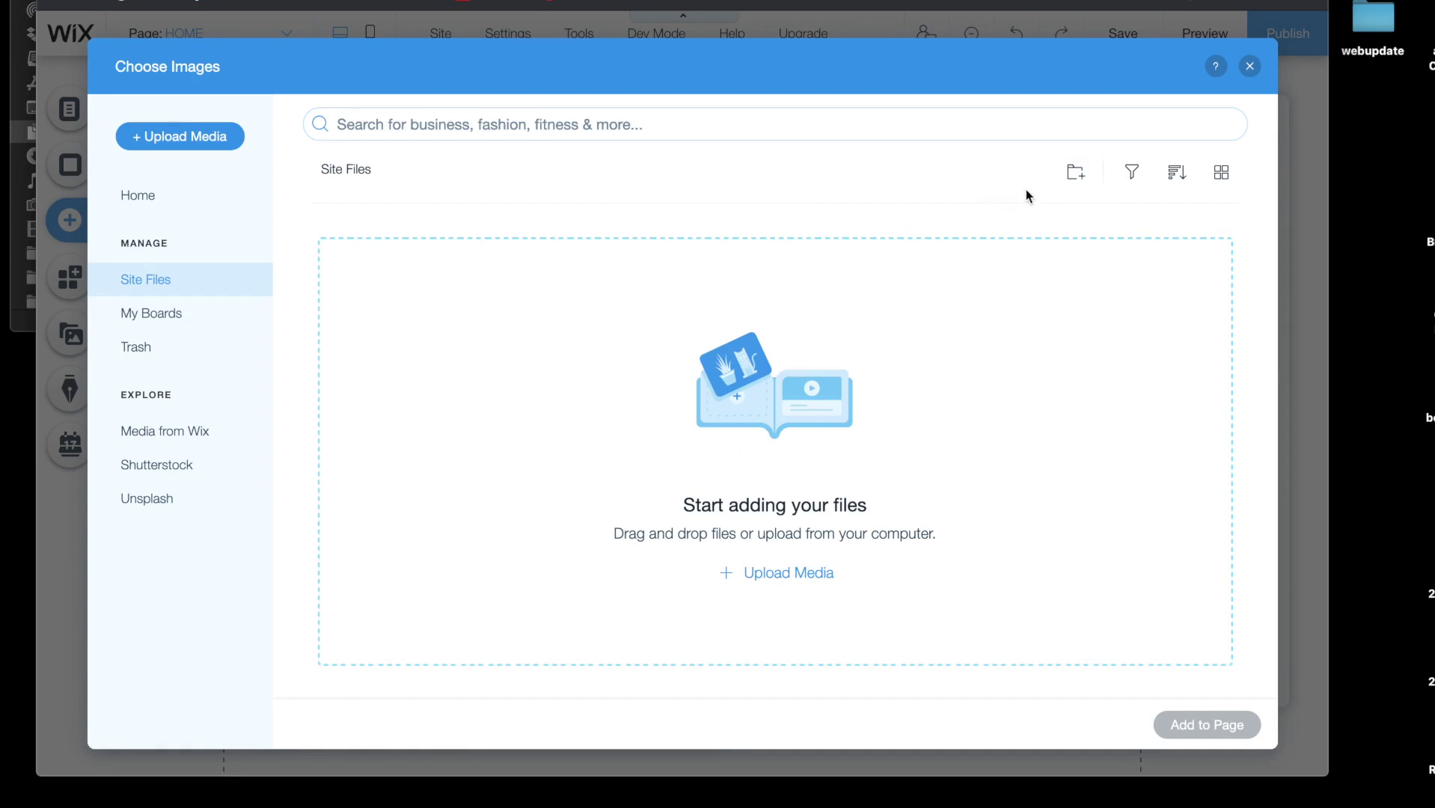
pyautogui.click(1078, 175)
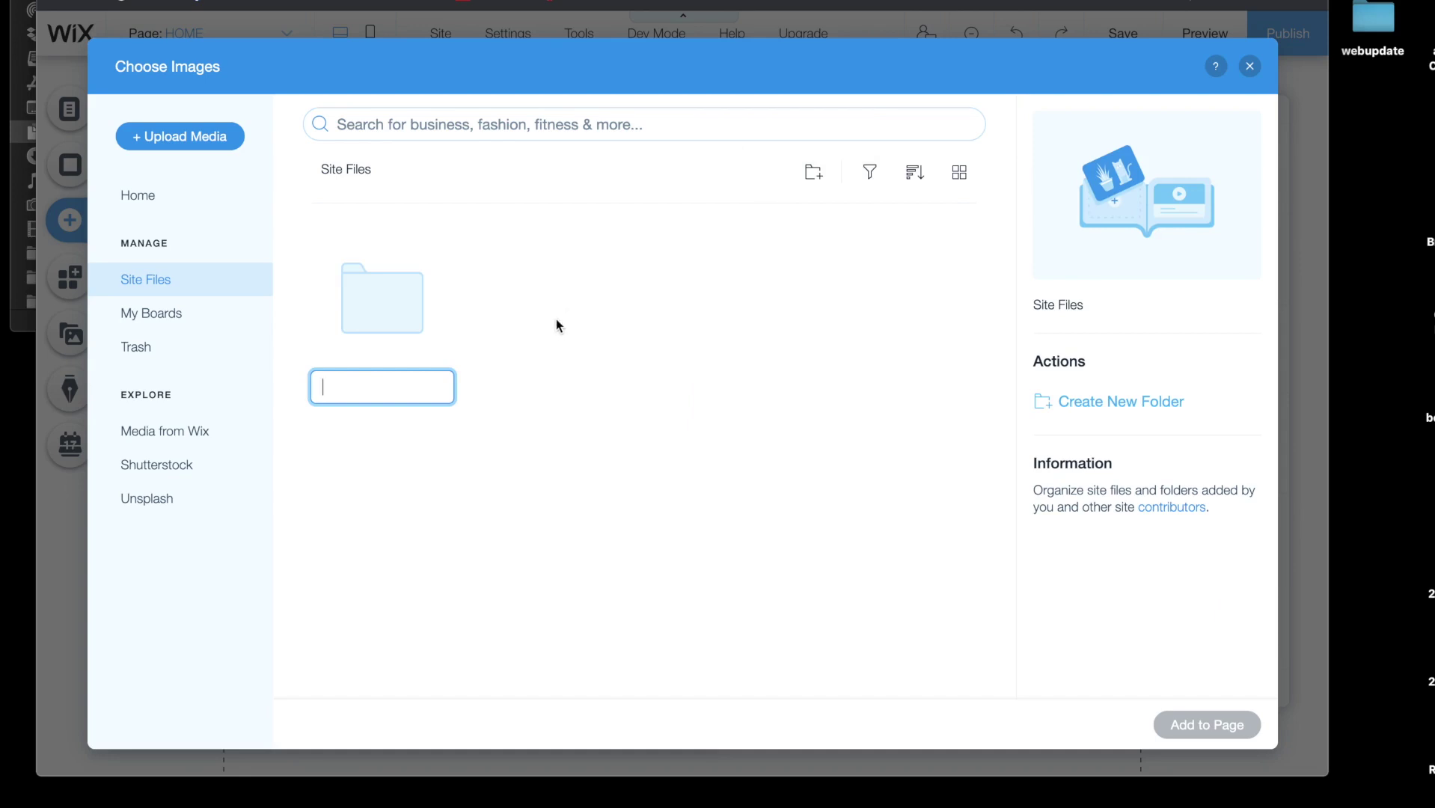
pyautogui.write('PandaSite')
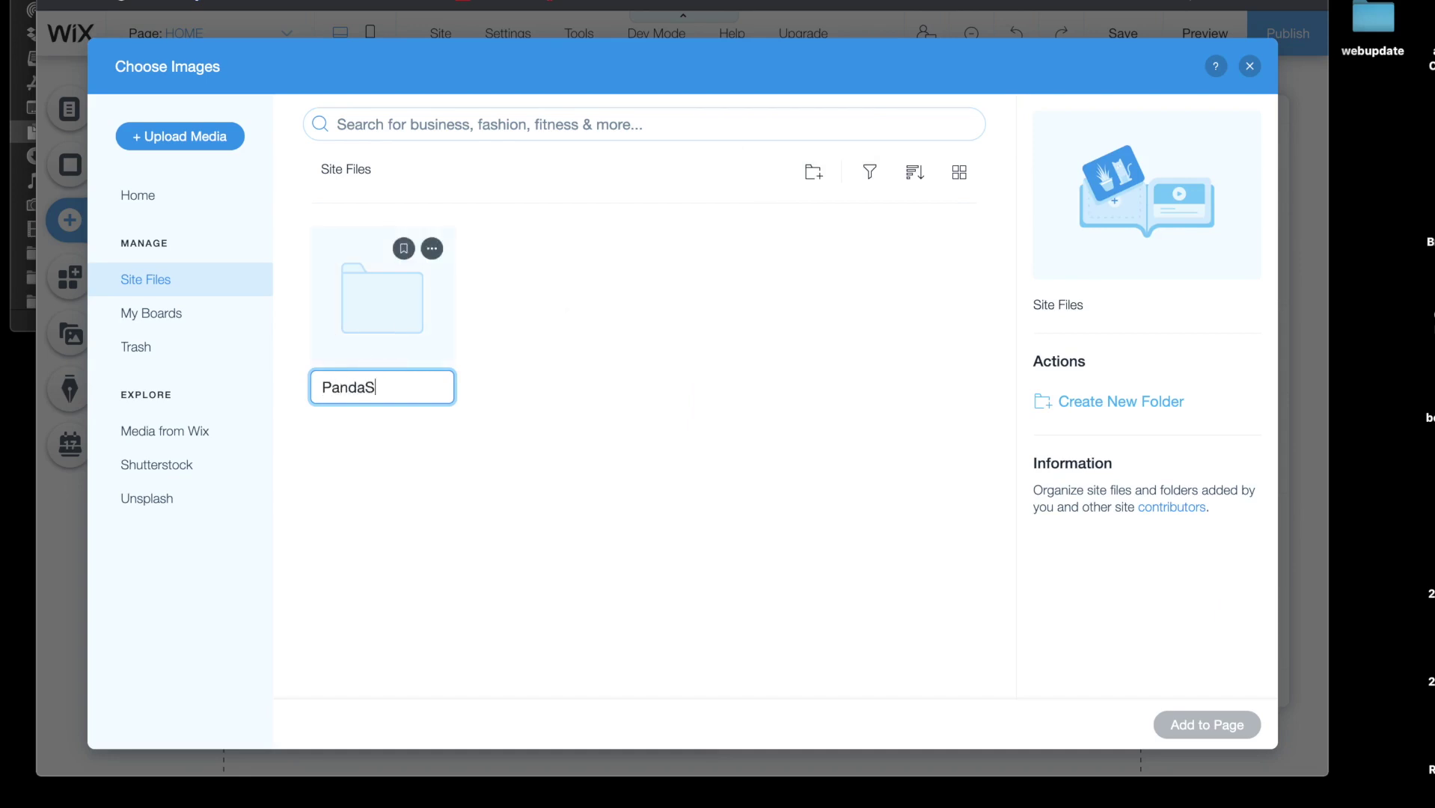
pyautogui.click(460, 417)
# - Upload Background Mountain.png and Foreground Mountain.png from Documents > Raw Assets > panda-assets into the PandaSite folder, without adding them to the page
pyautogui.click(387, 304)
pyautogui.doubleClick(386, 305)
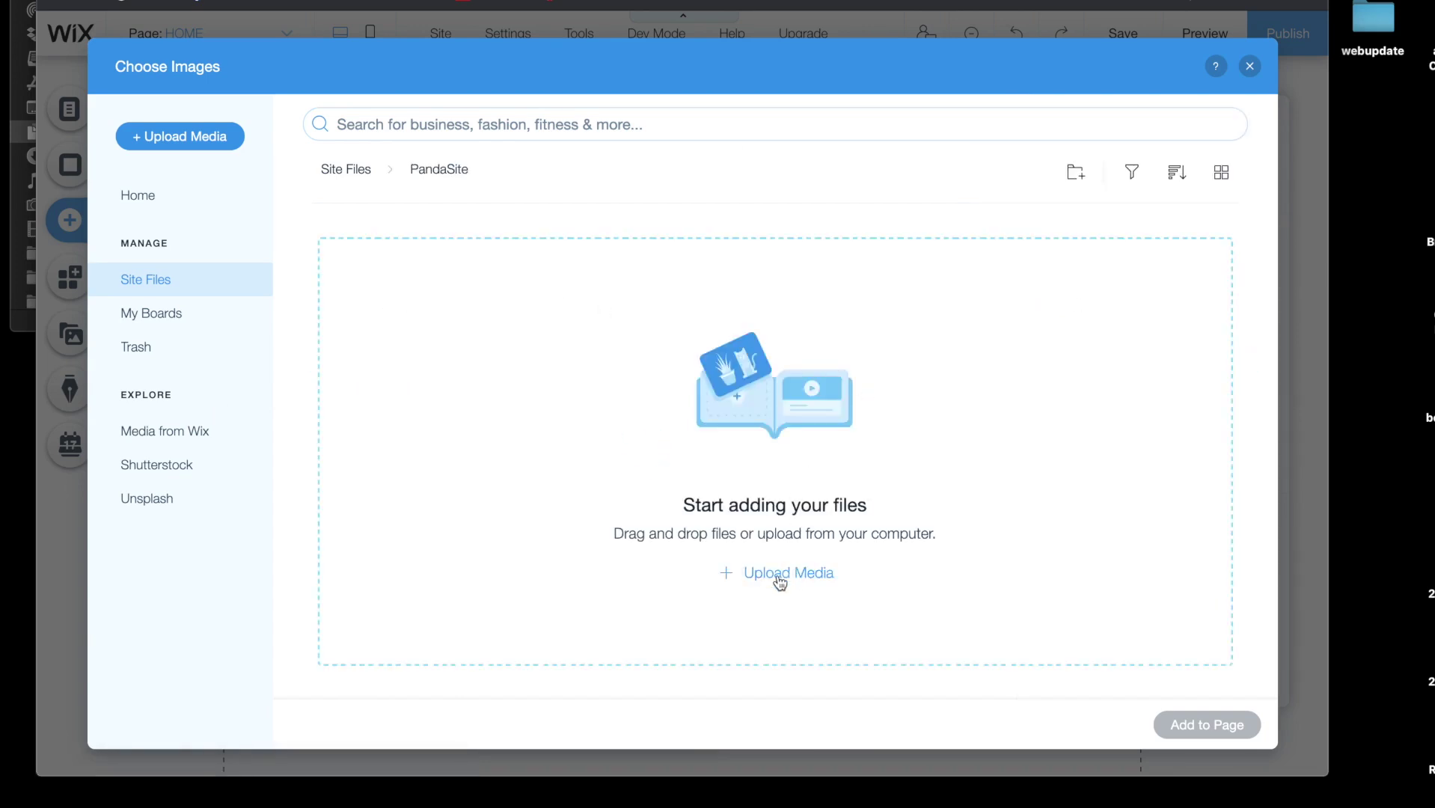
pyautogui.click(780, 575)
pyautogui.click(657, 446)
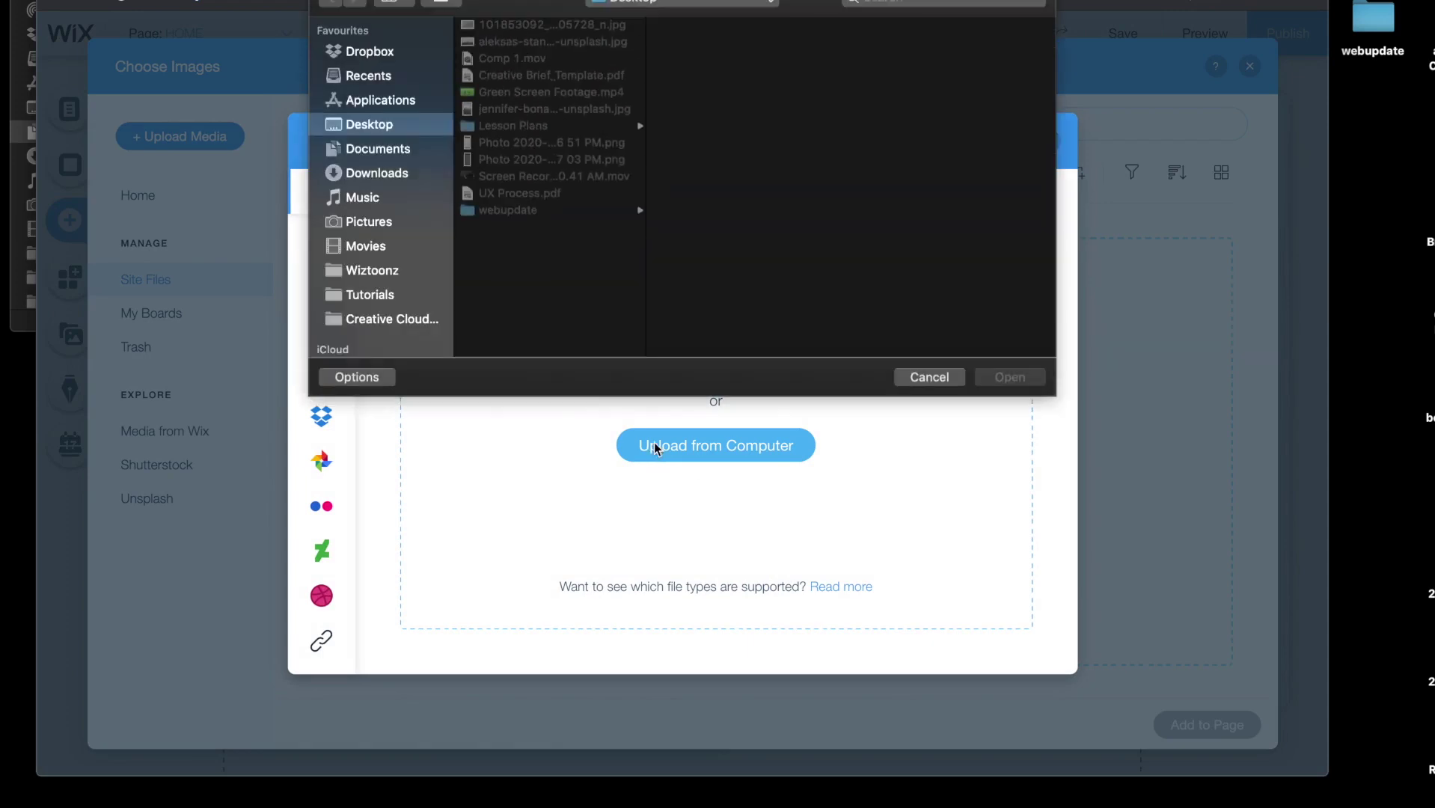
pyautogui.click(377, 149)
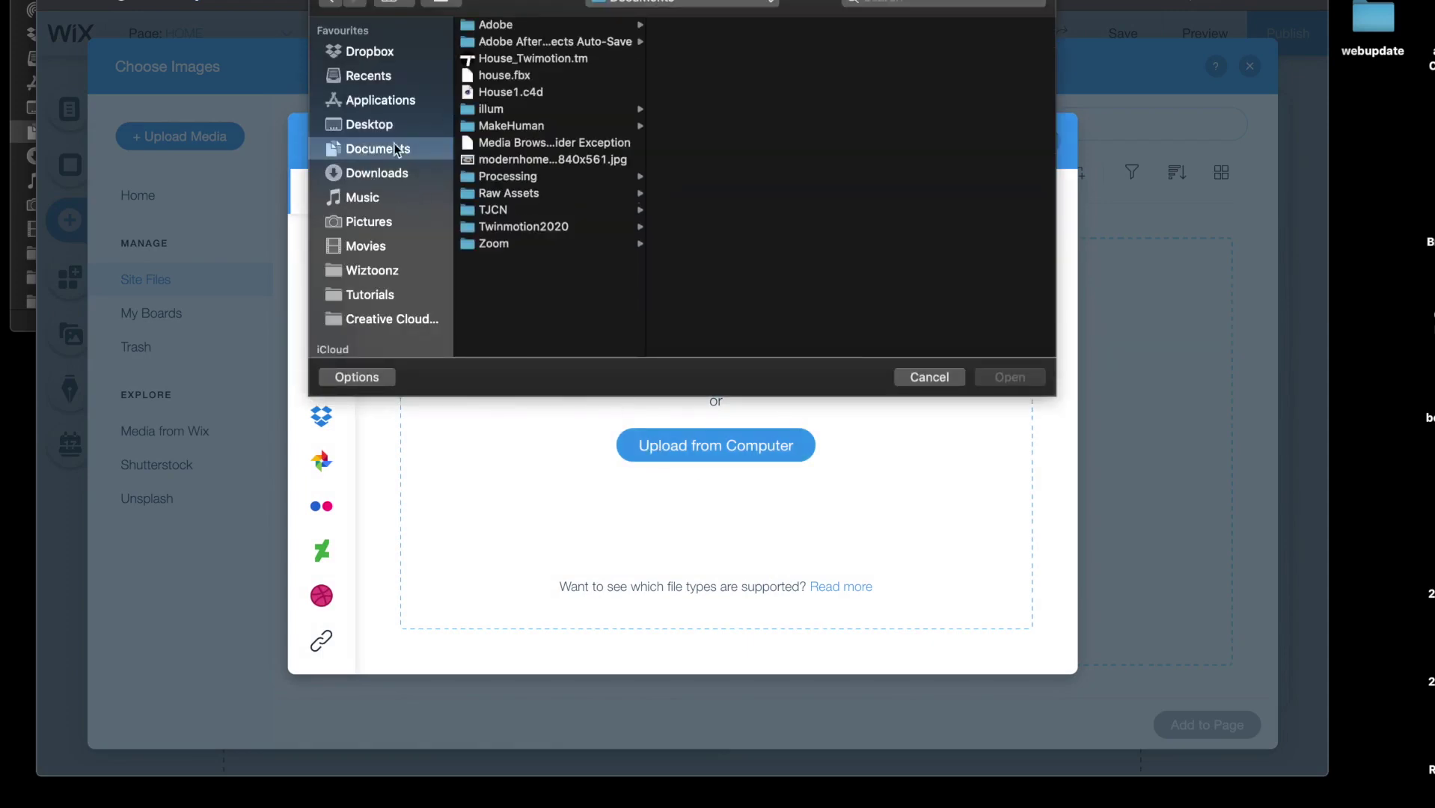
pyautogui.click(509, 192)
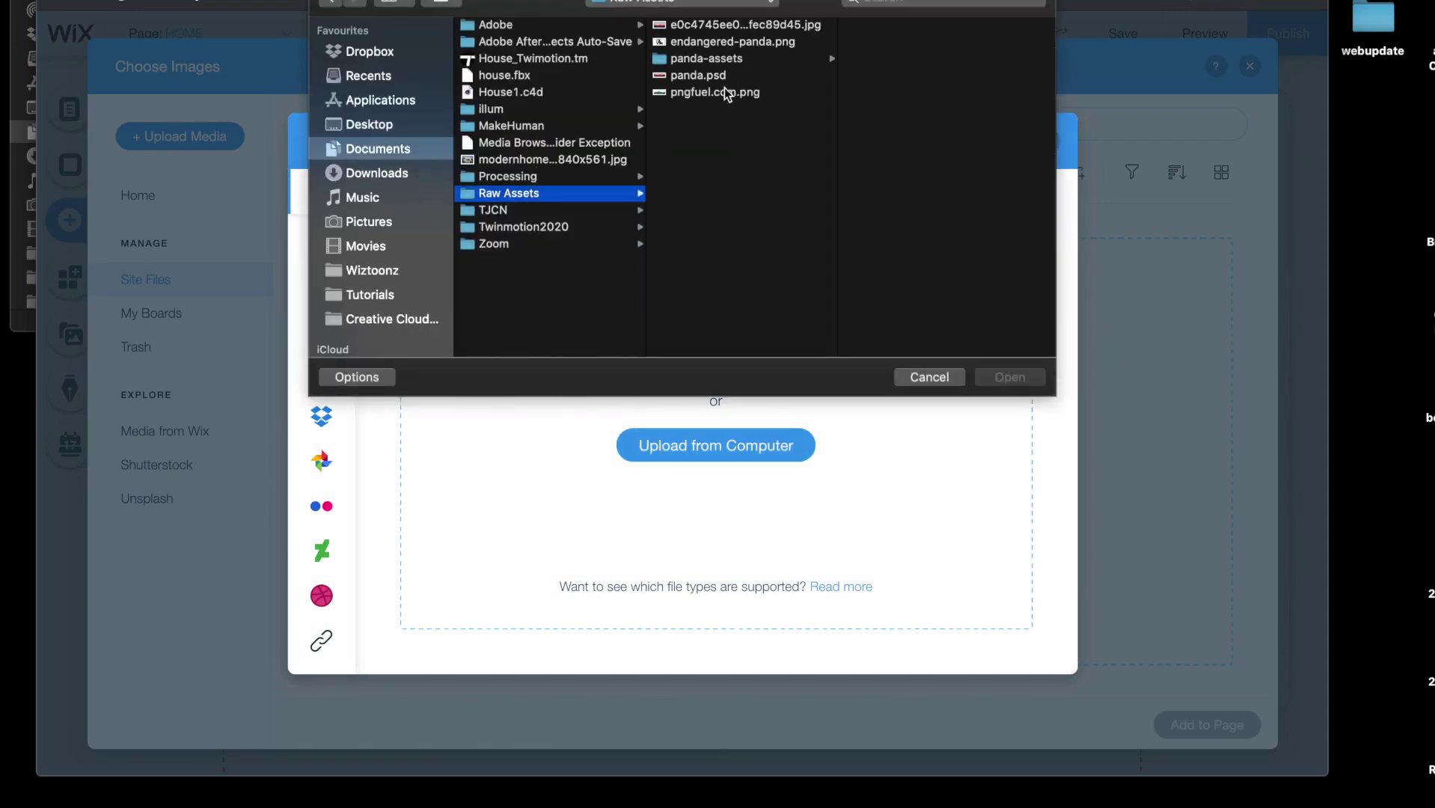
pyautogui.click(706, 58)
pyautogui.click(891, 41)
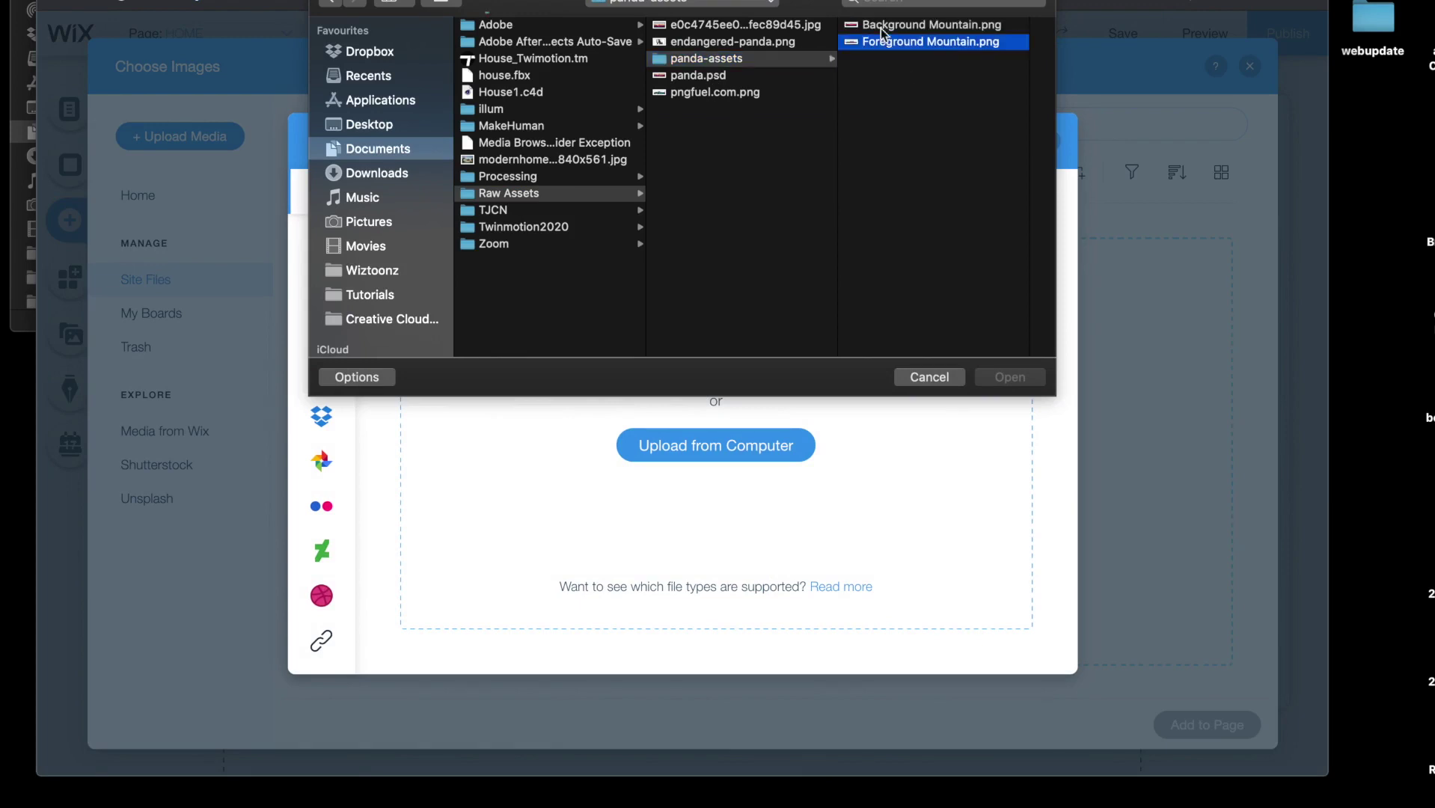
pyautogui.keyDown('shift'); pyautogui.click(877, 25); pyautogui.keyUp('shift')
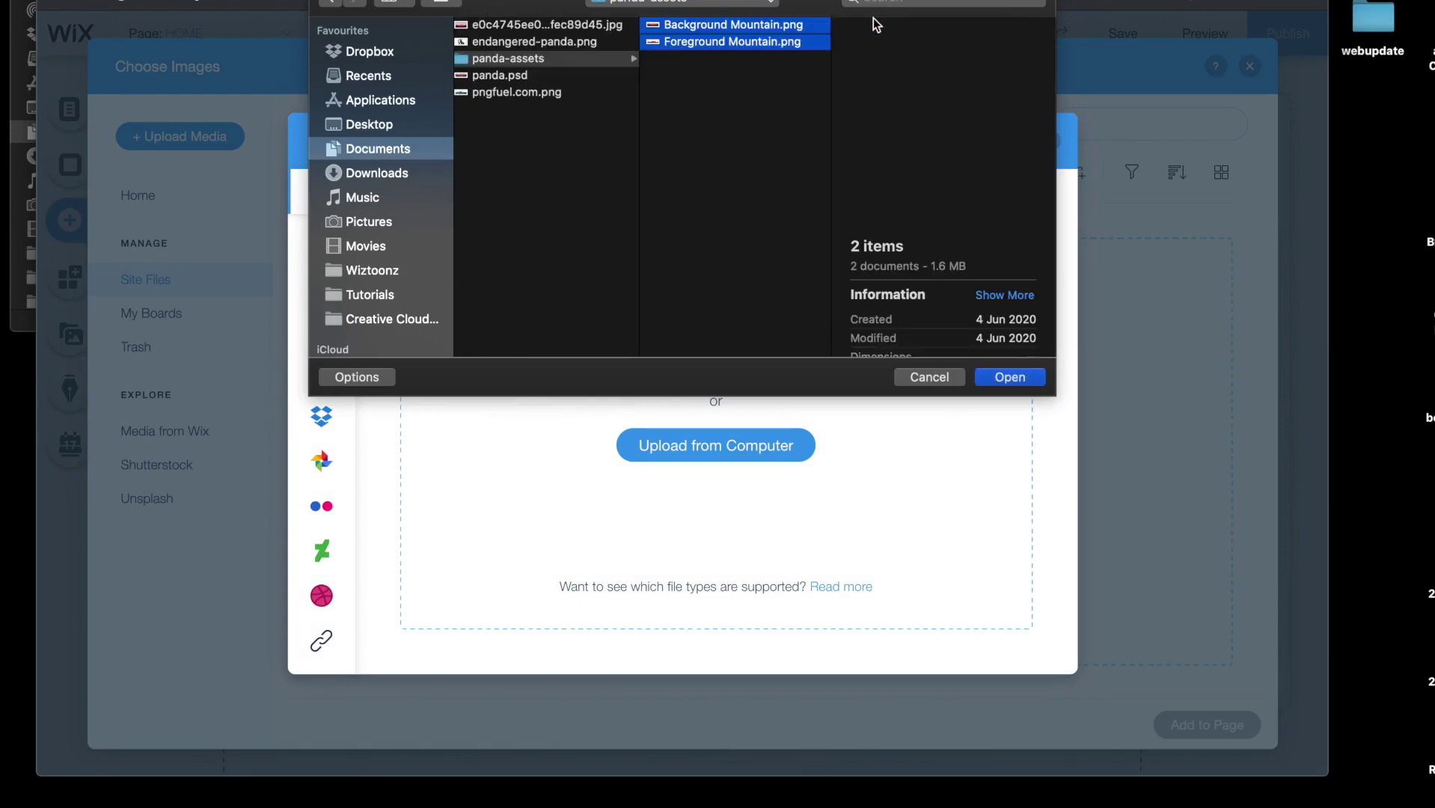
pyautogui.click(1009, 378)
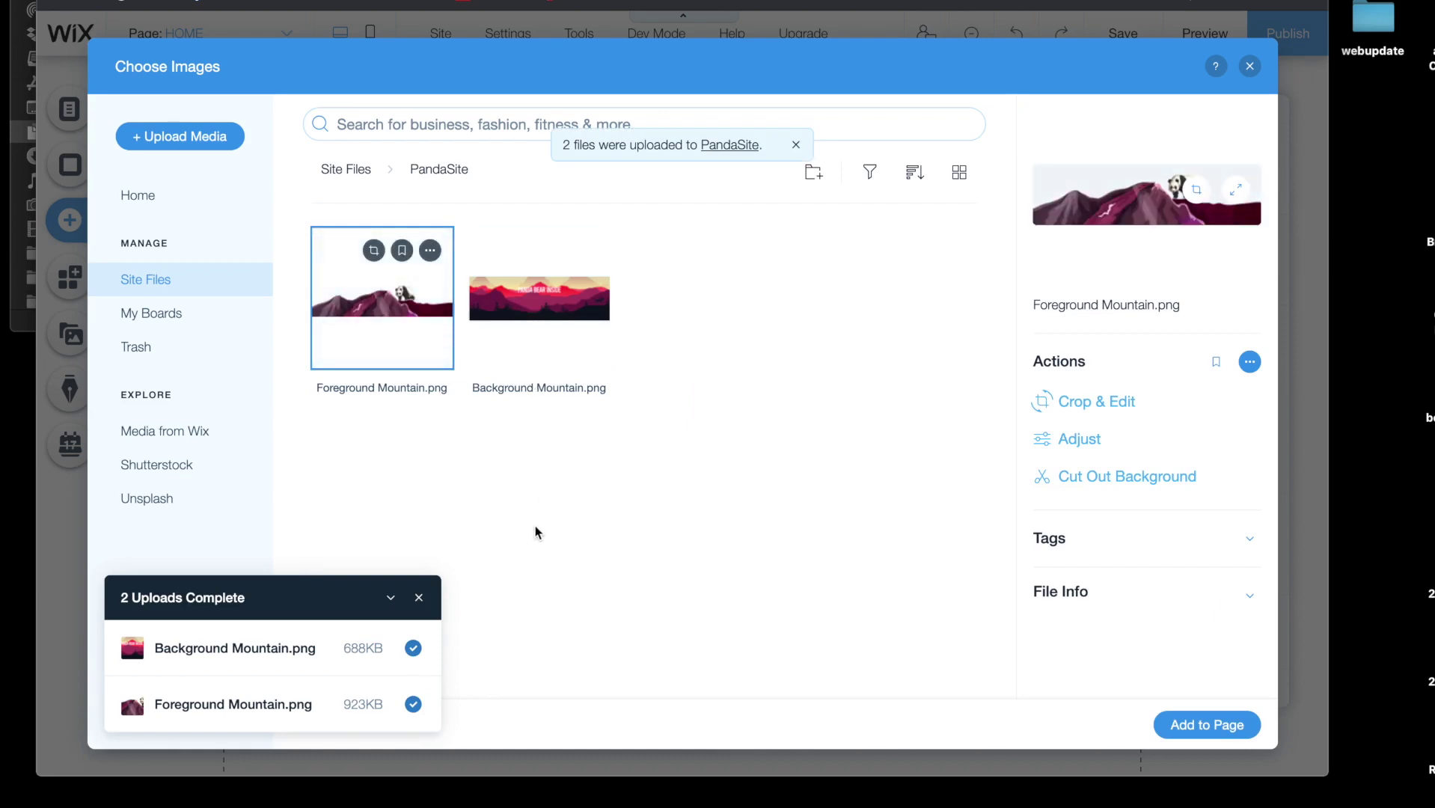
pyautogui.click(1250, 66)
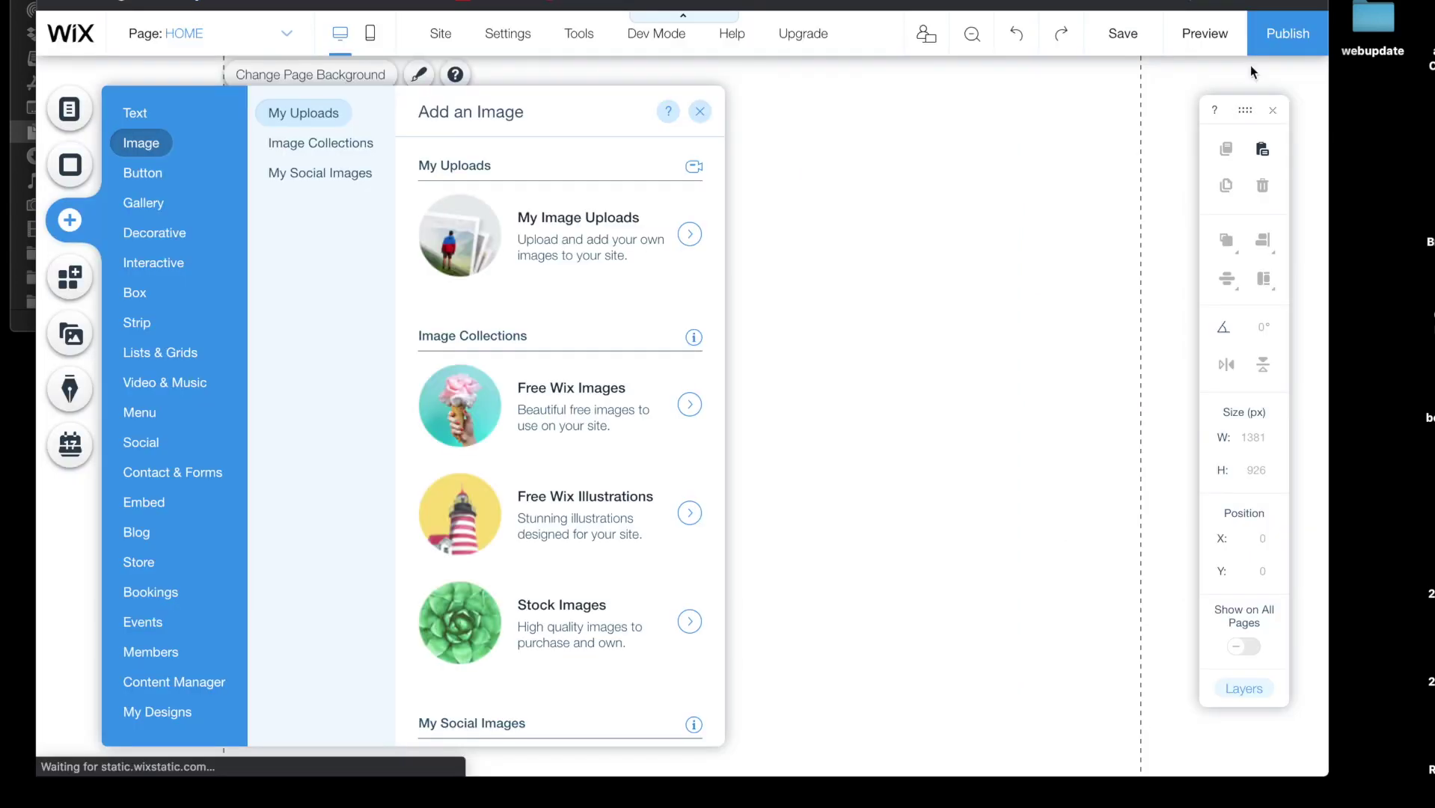
pyautogui.click(701, 113)
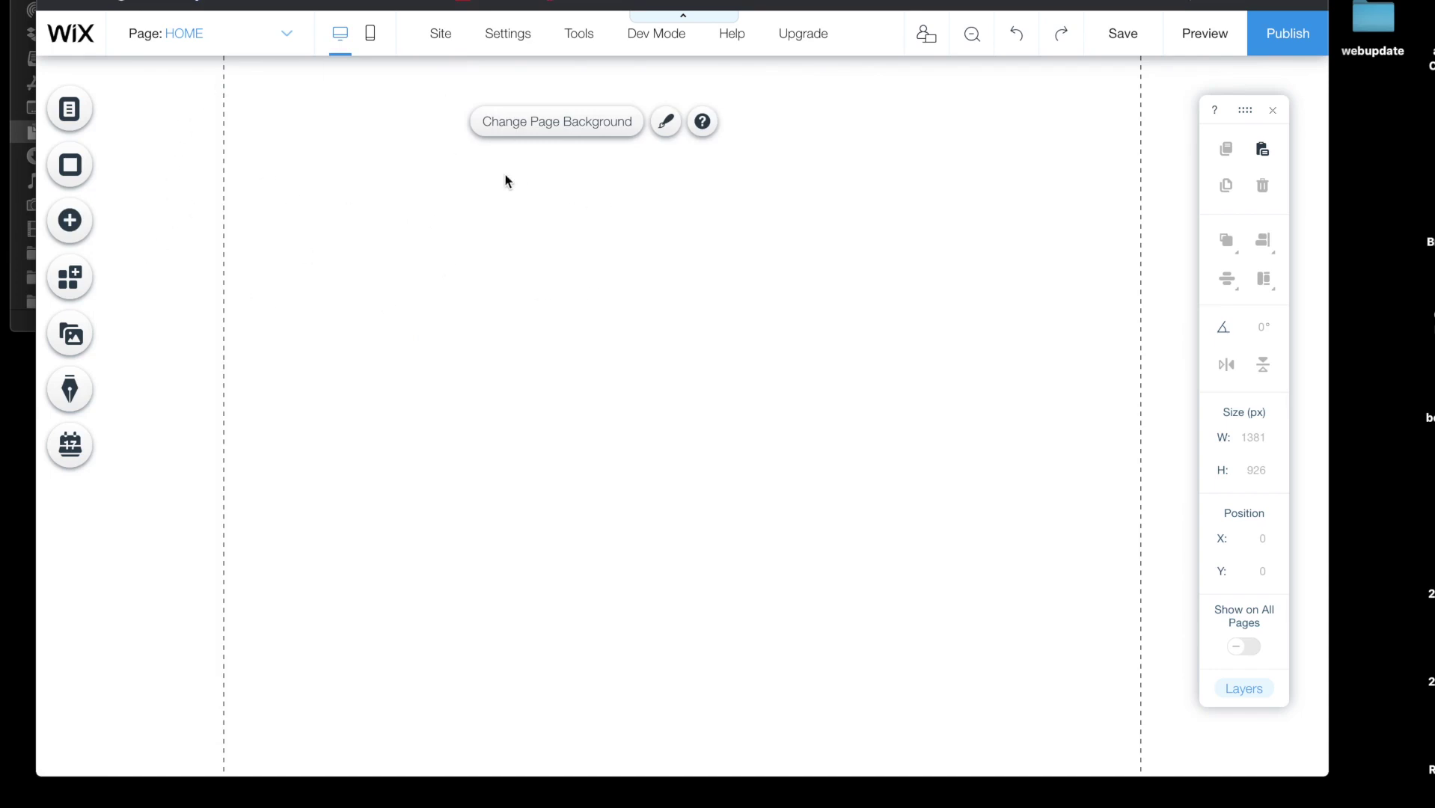
# - Add the black Classic strip at the top of the HOME page and stretch it to about 540 px high
pyautogui.click(67, 223)
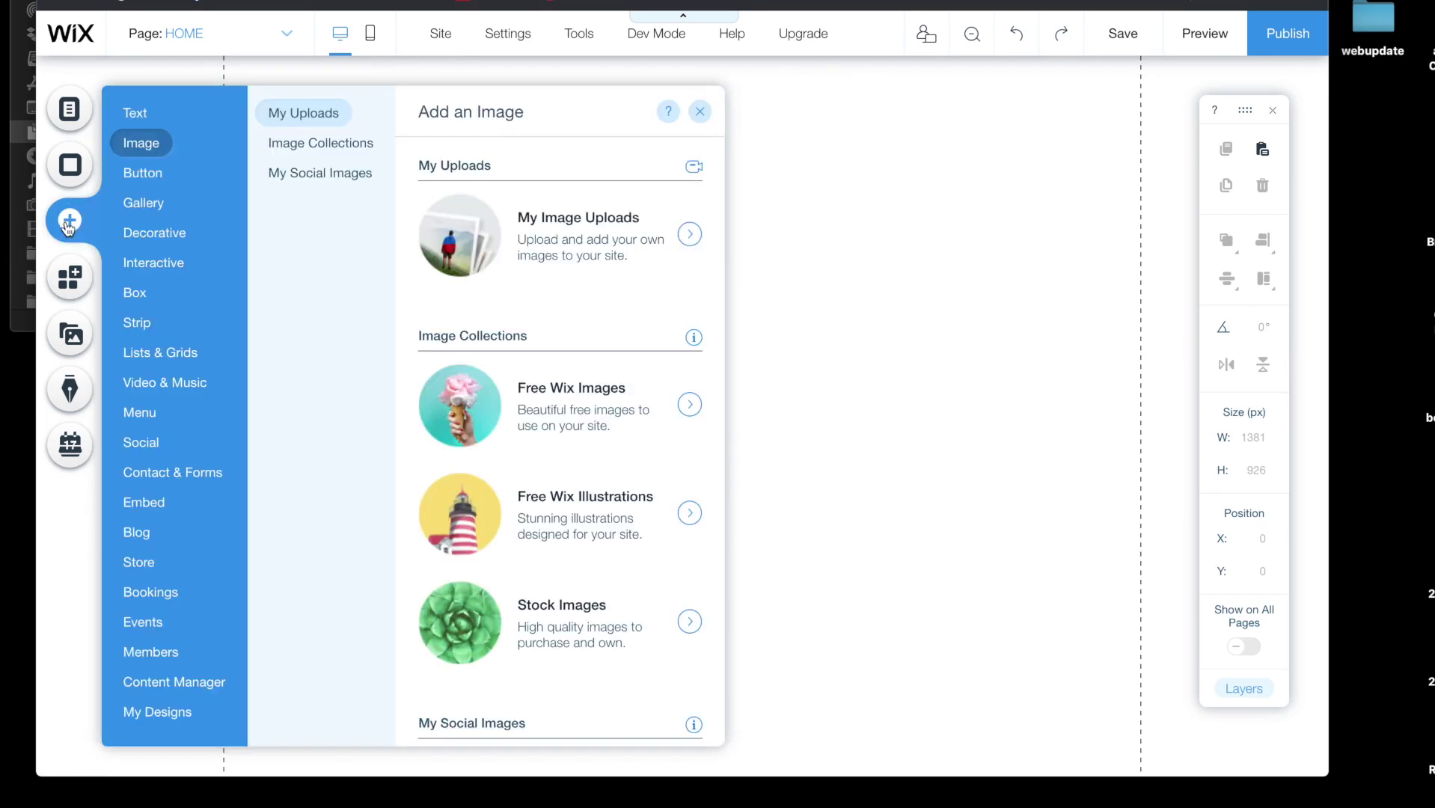
pyautogui.moveTo(149, 324)
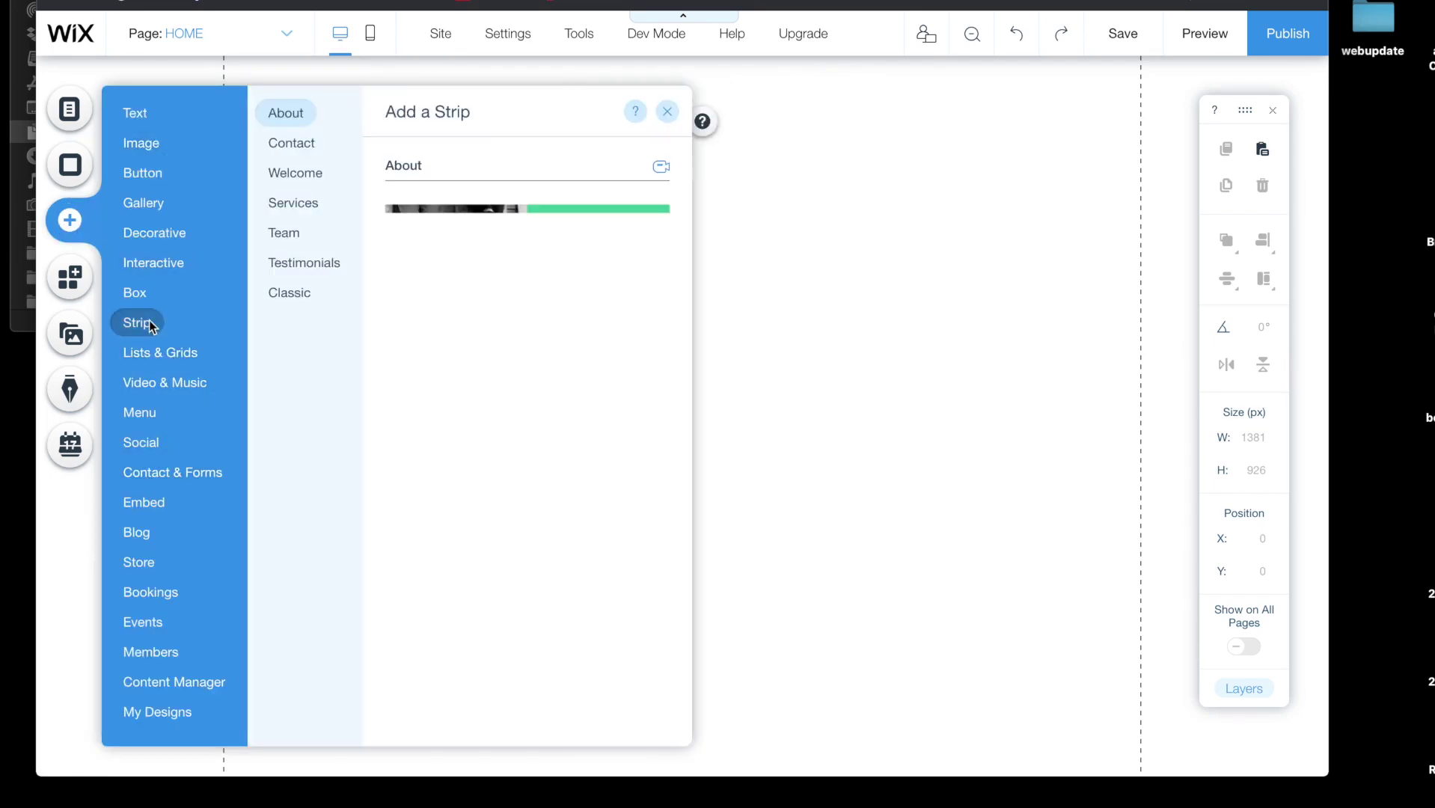
pyautogui.click(289, 296)
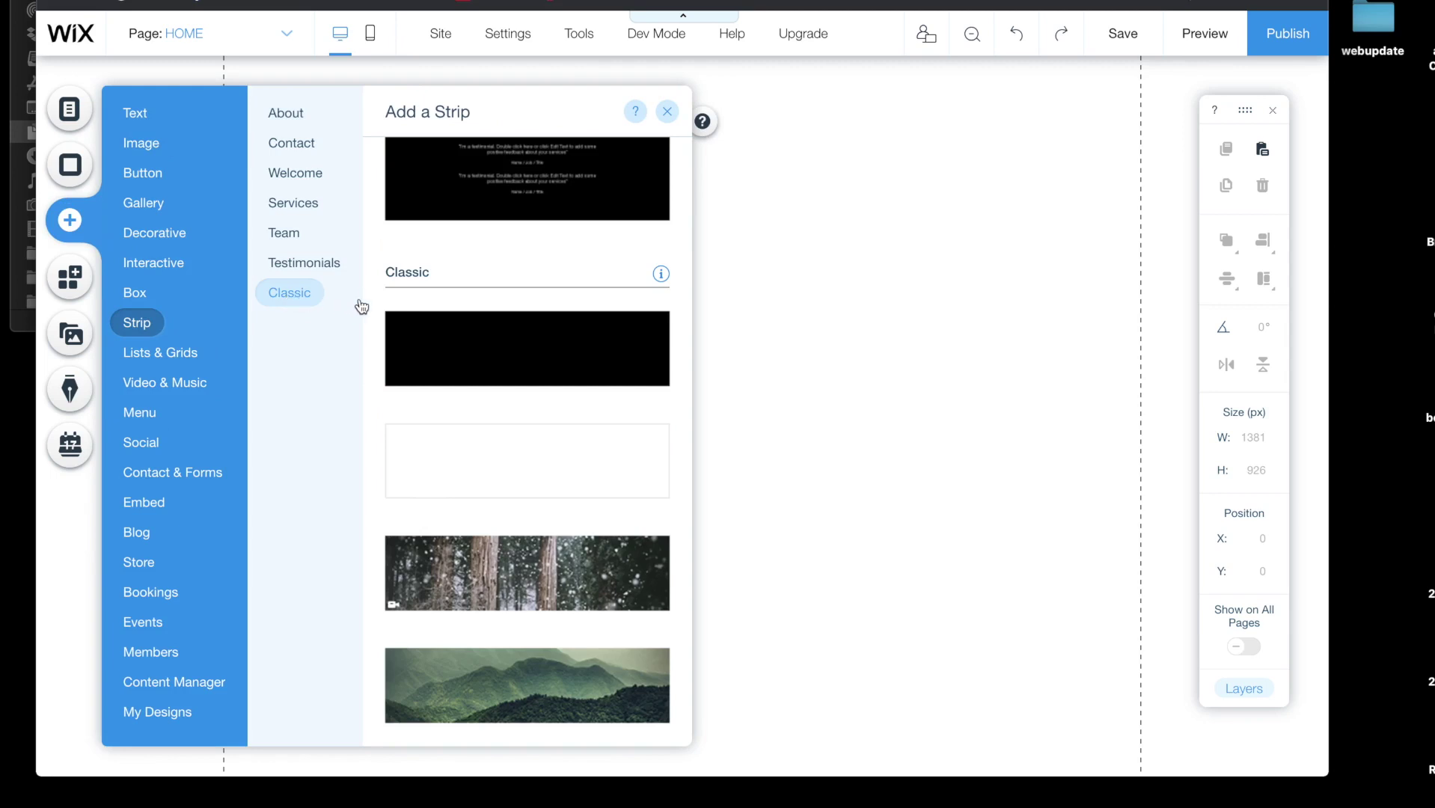
pyautogui.click(422, 376)
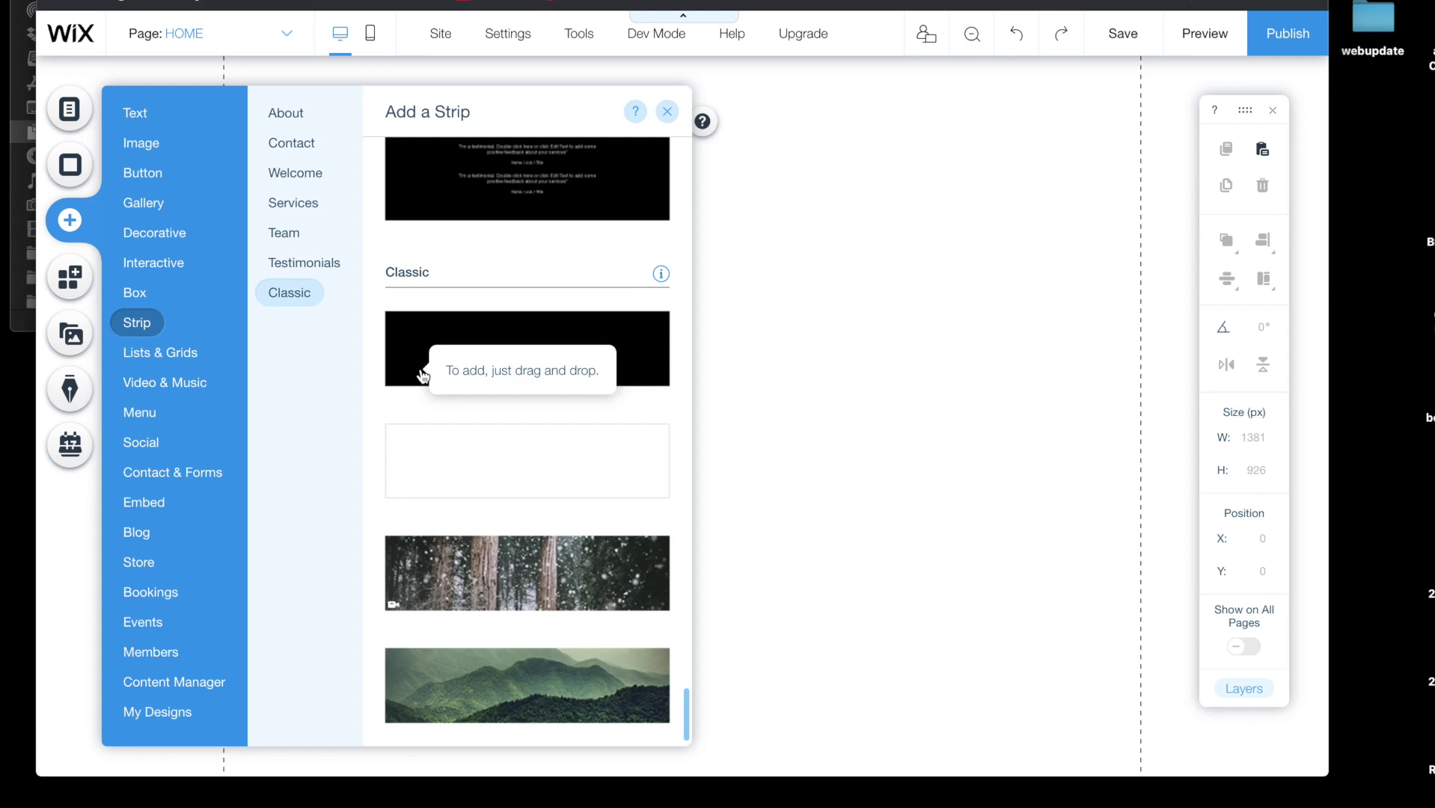
pyautogui.moveTo(420, 372); pyautogui.dragTo(378, 263)
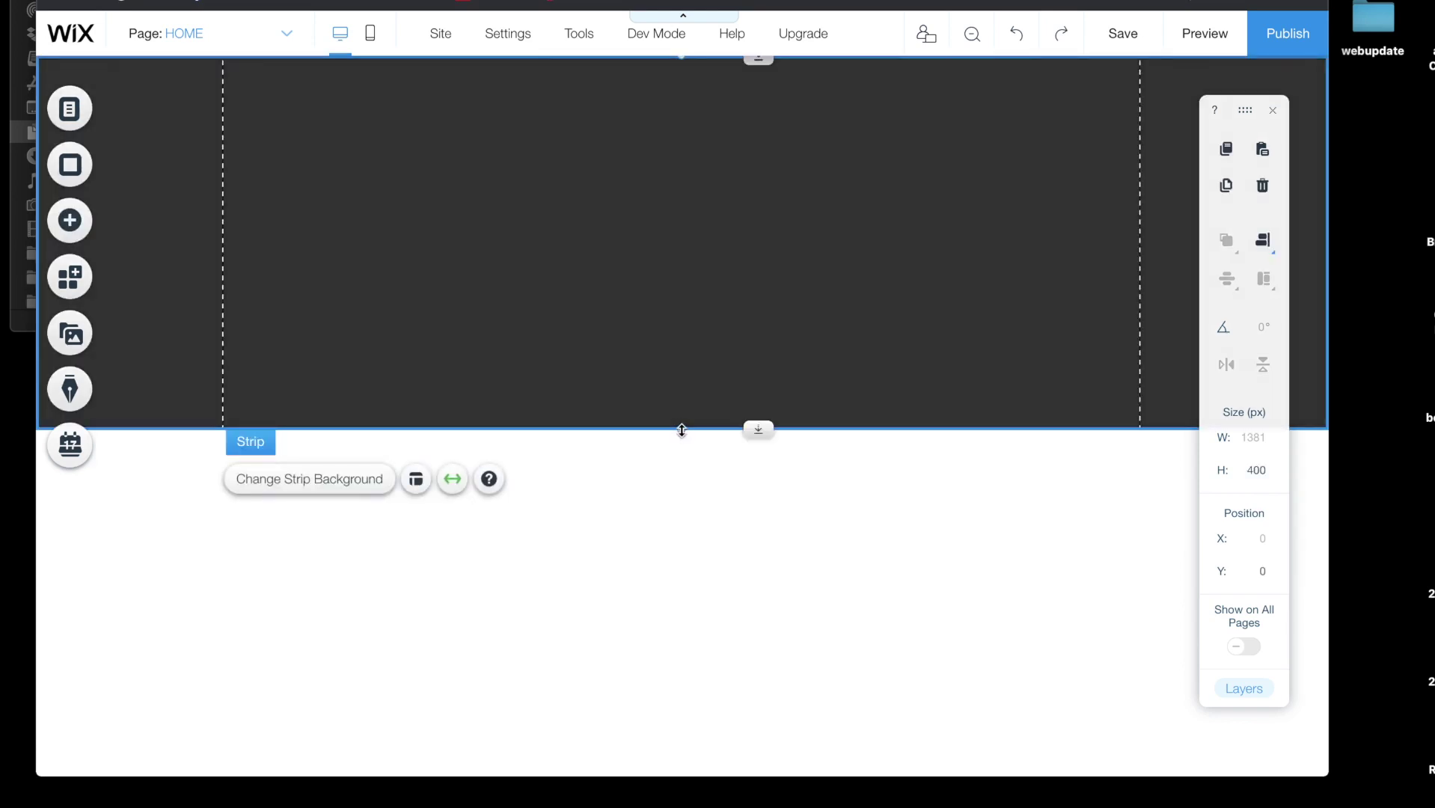
pyautogui.moveTo(681, 430); pyautogui.dragTo(683, 584)
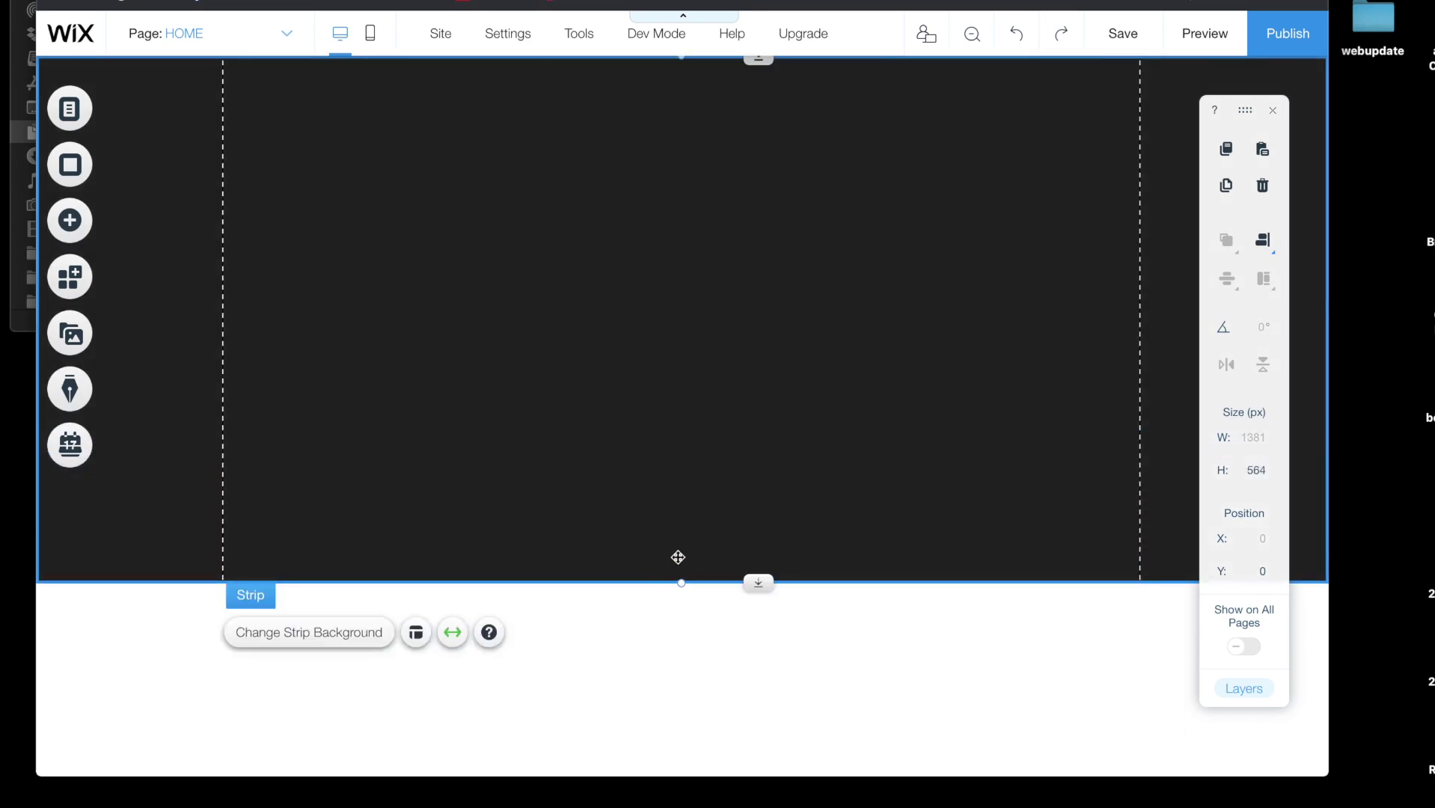
pyautogui.moveTo(682, 583); pyautogui.dragTo(667, 561)
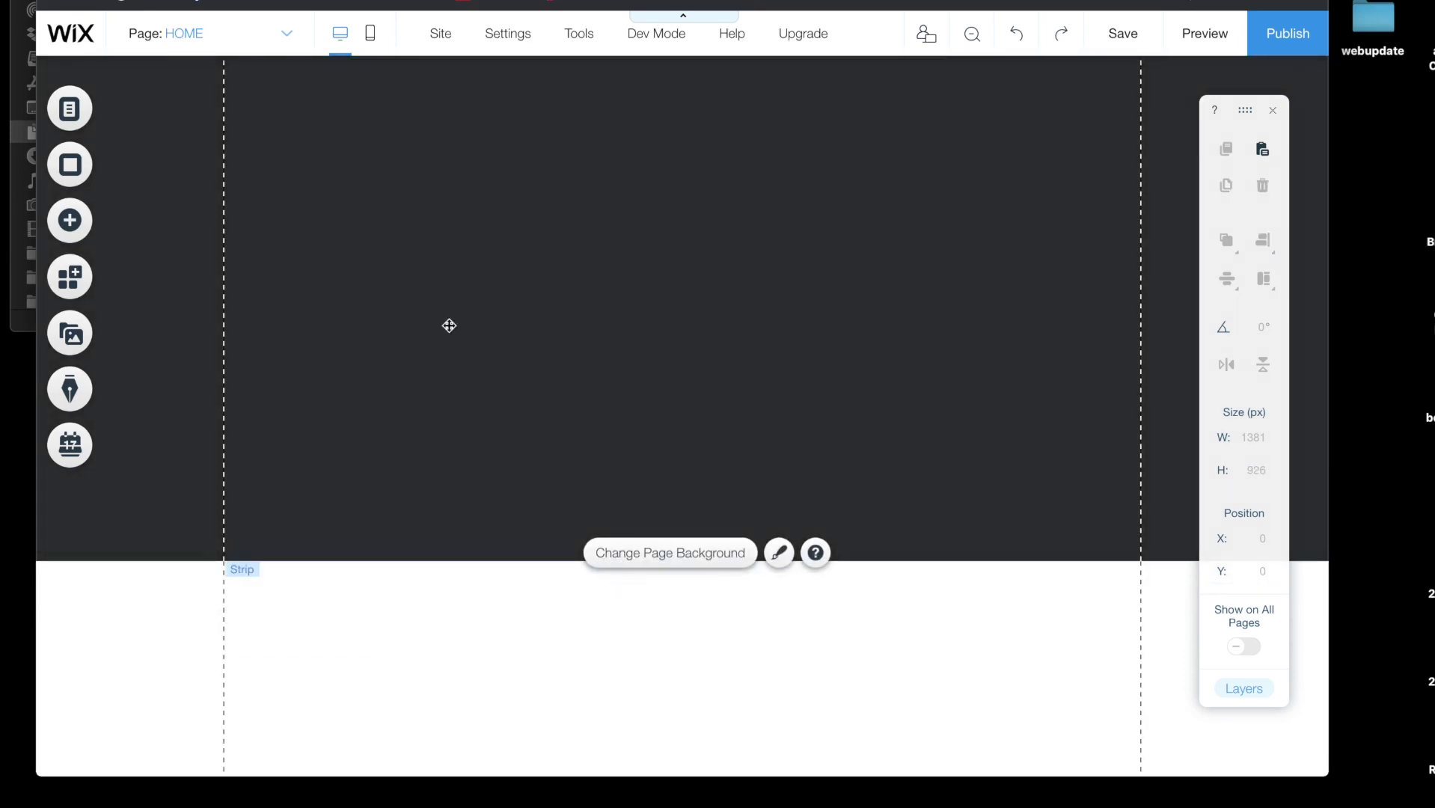
# - Set Background Mountain.png from the PandaSite folder as the strip's background image and hide the floating editing toolbar
pyautogui.click(422, 302)
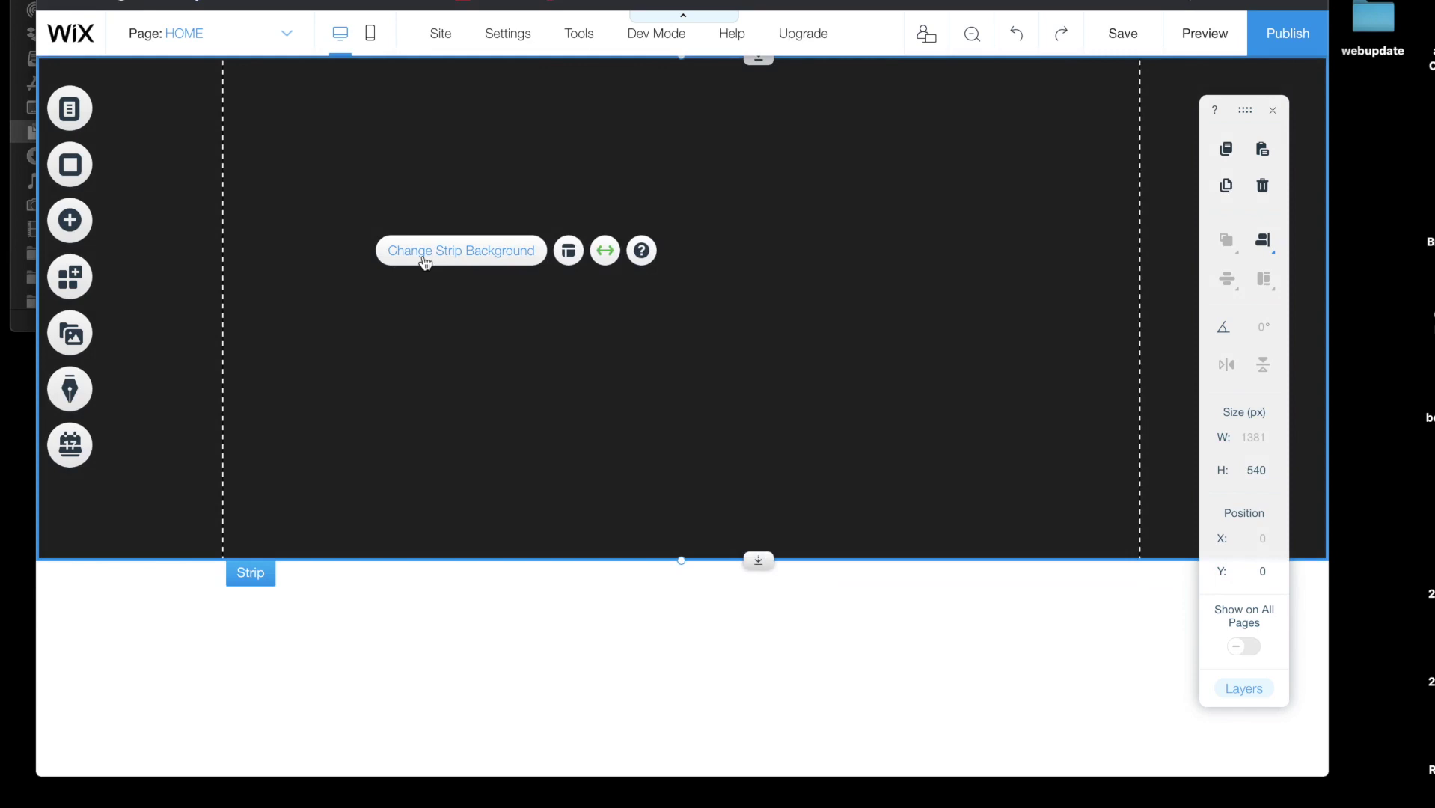
pyautogui.click(424, 255)
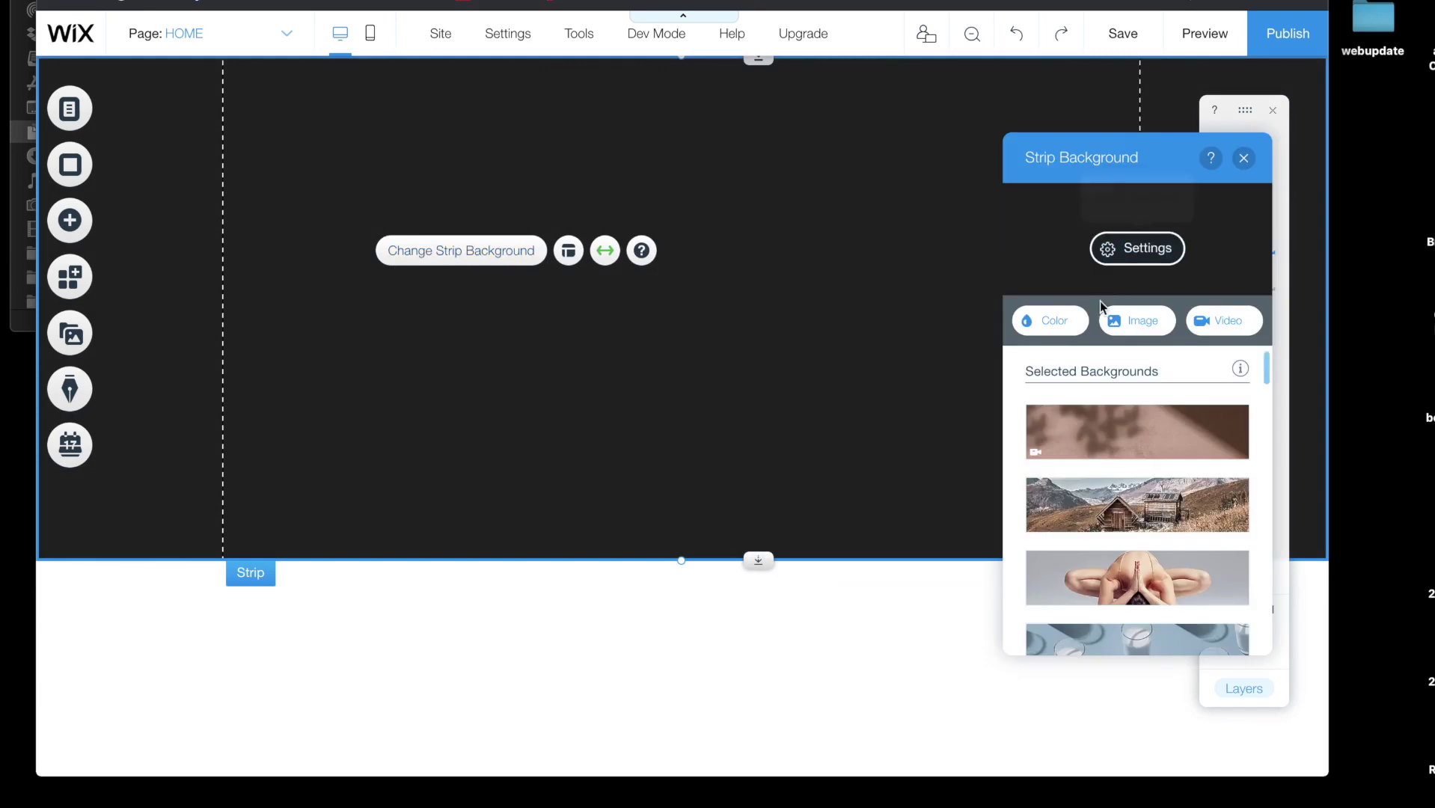
pyautogui.click(1122, 324)
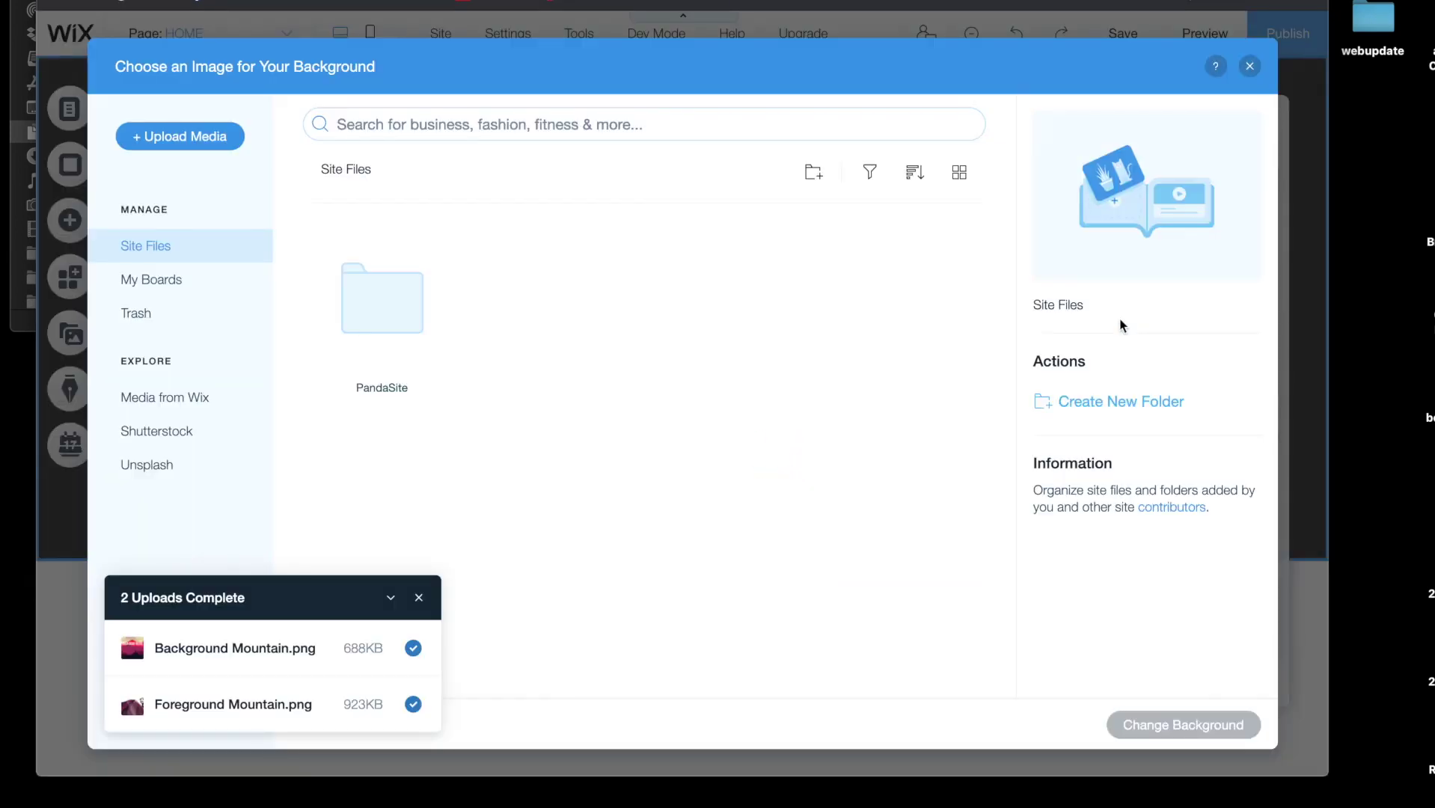
pyautogui.doubleClick(378, 314)
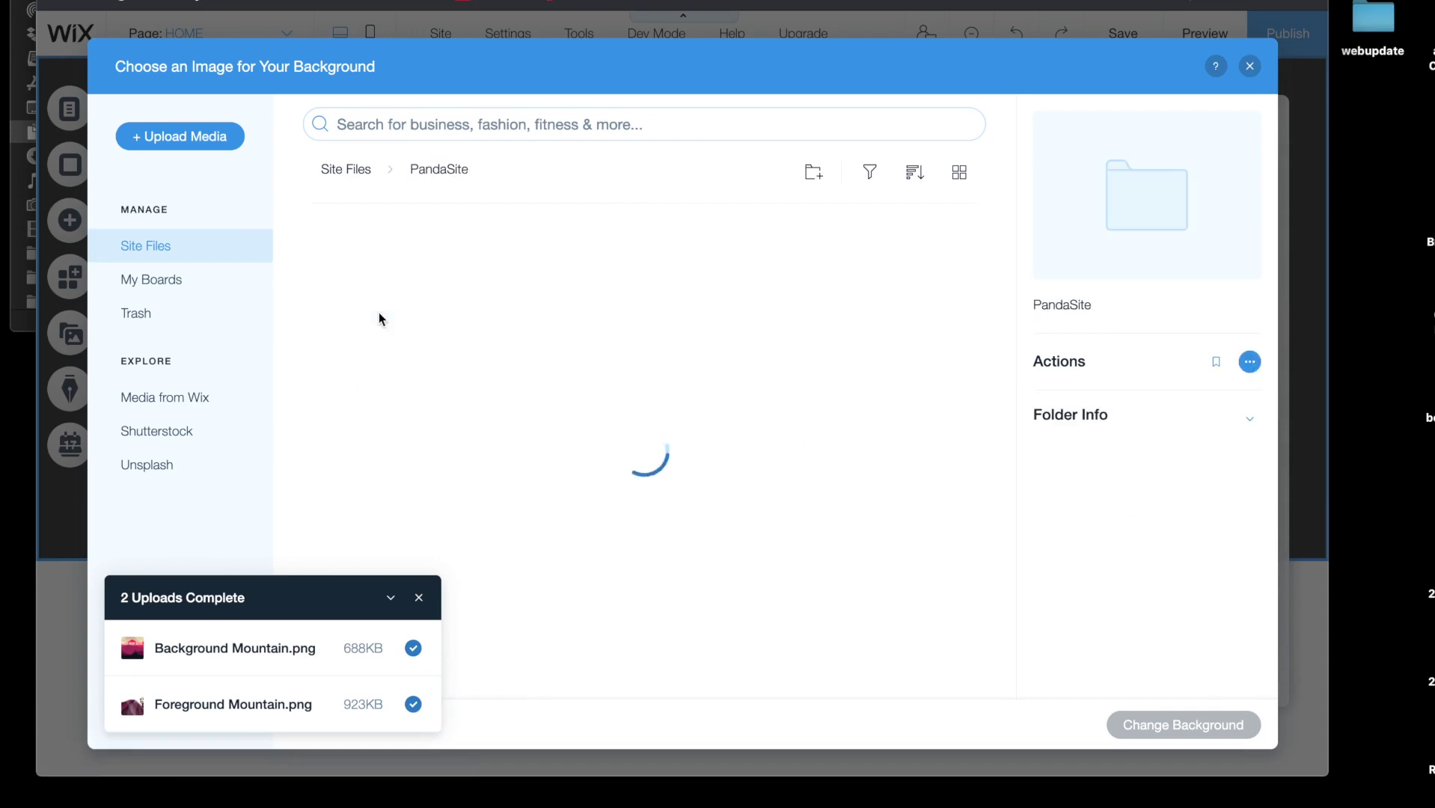
pyautogui.click(421, 596)
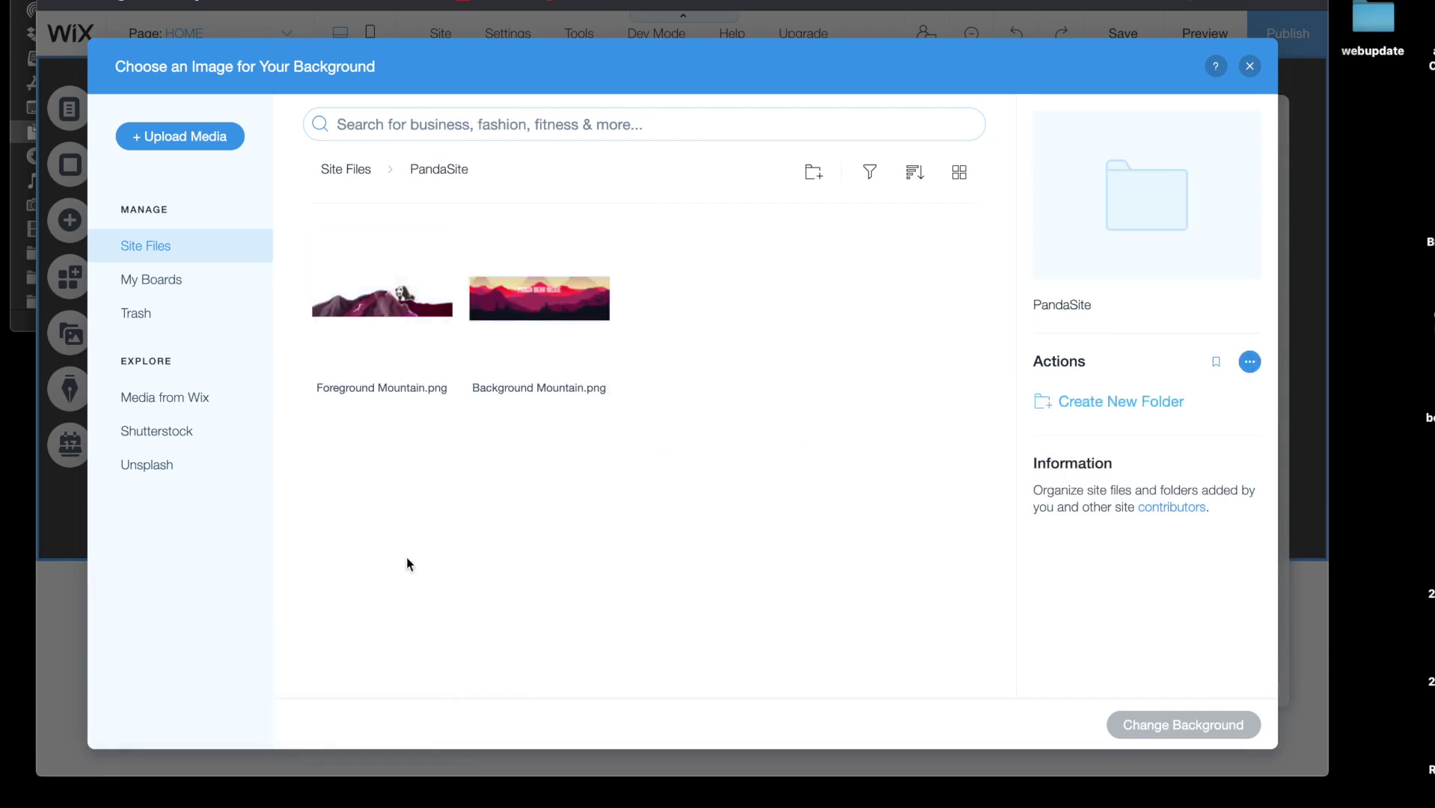
pyautogui.click(519, 311)
pyautogui.click(1162, 725)
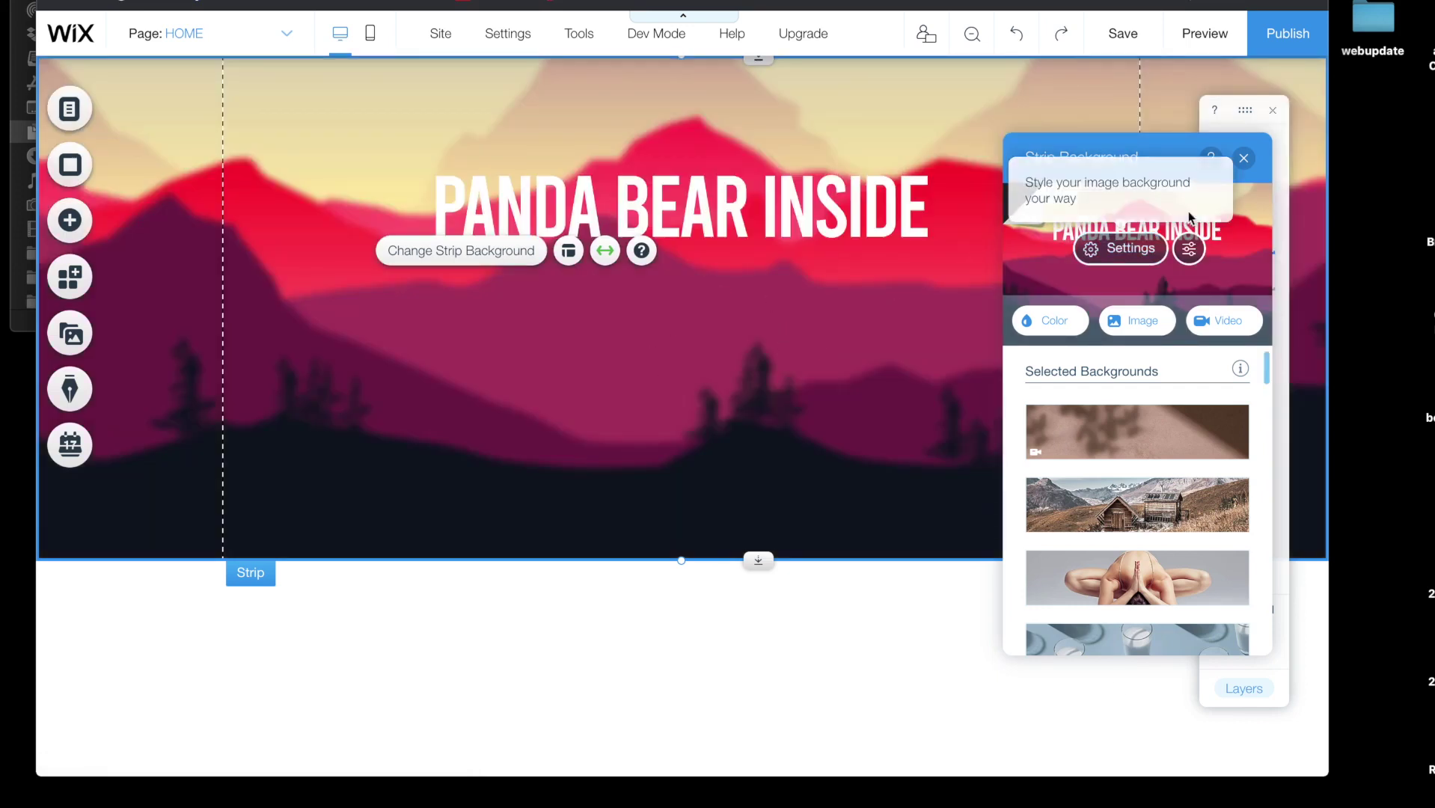
pyautogui.click(1243, 158)
pyautogui.click(1272, 112)
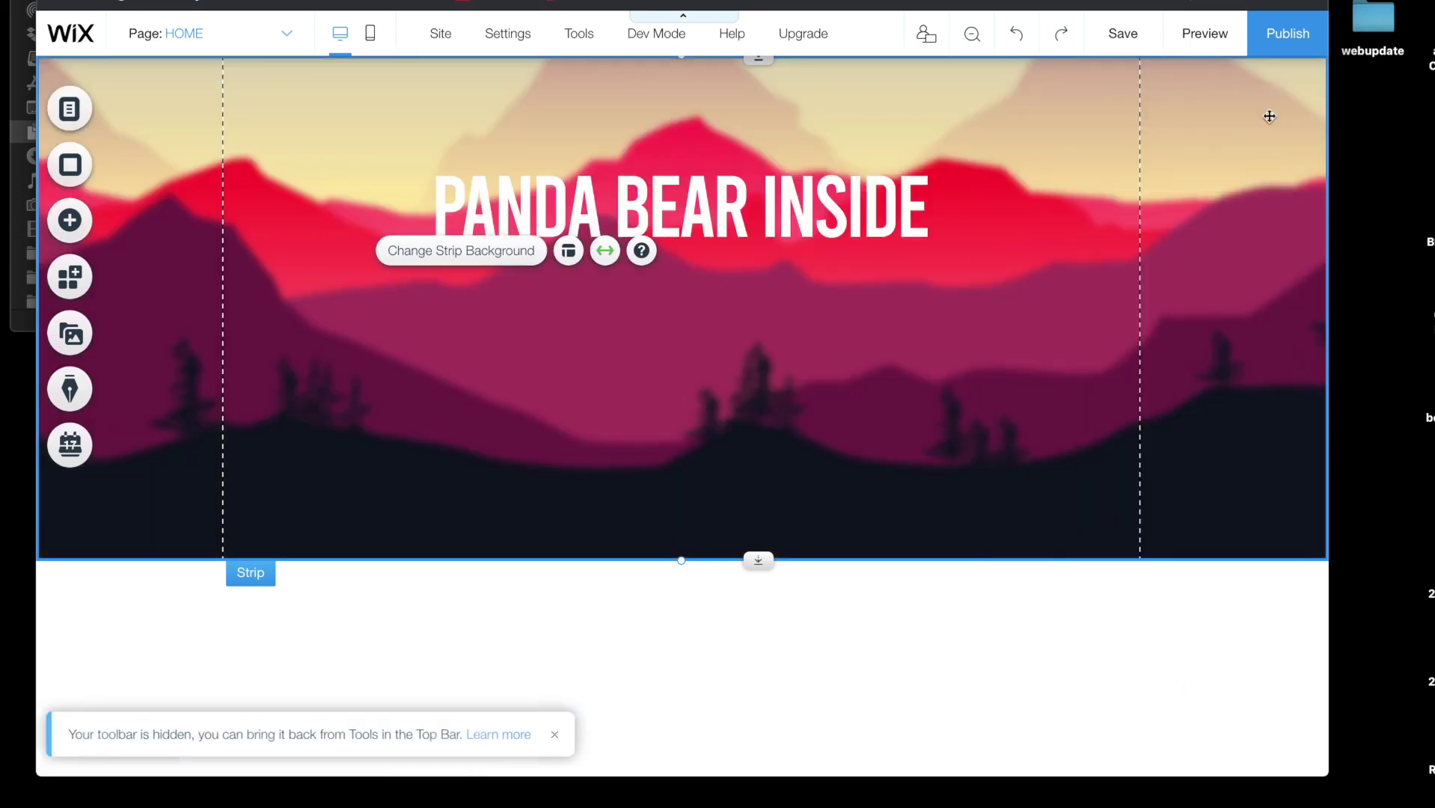
pyautogui.click(562, 737)
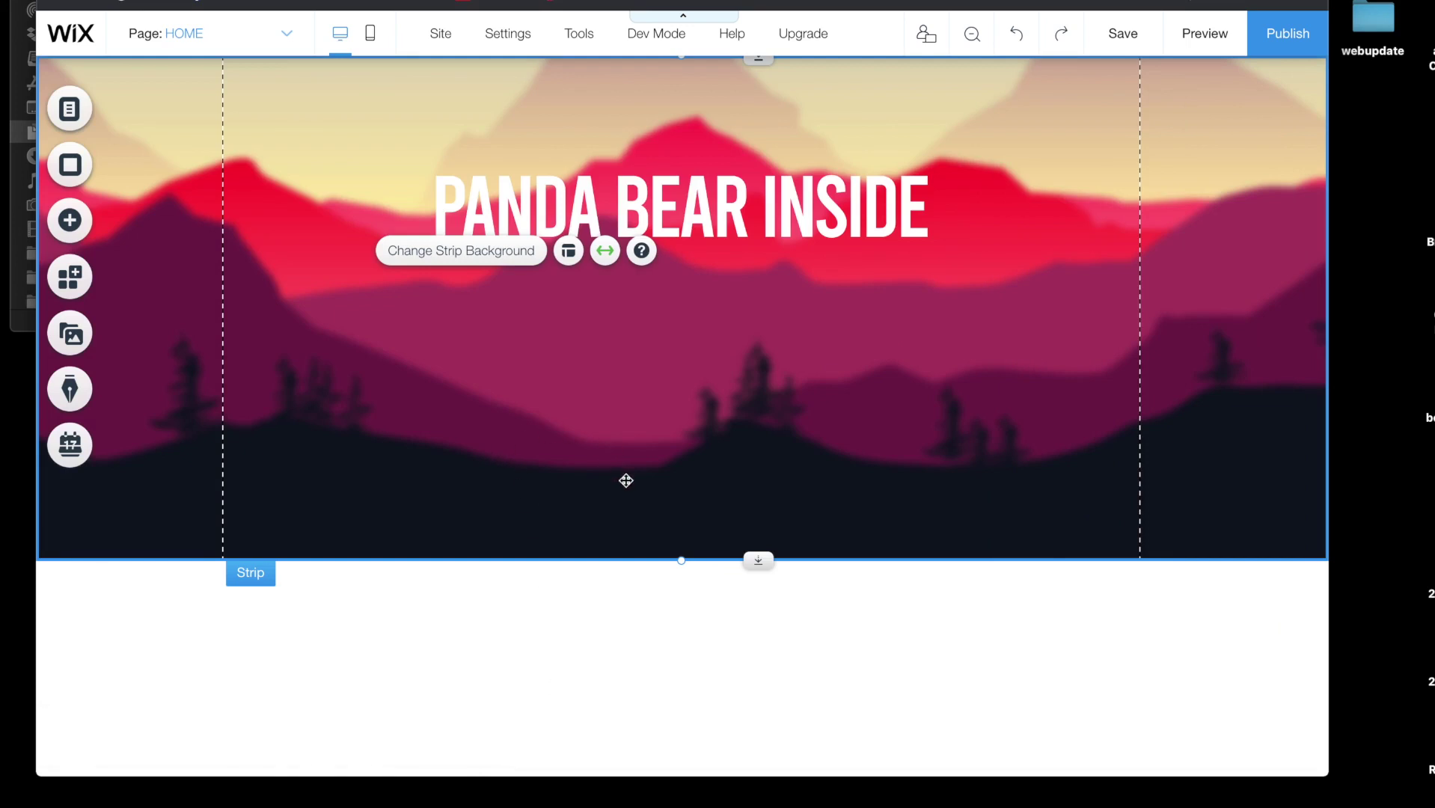
# - Add Foreground Mountain.png from the PandaSite folder in the image uploads to the page
pyautogui.click(70, 220)
pyautogui.moveTo(157, 146)
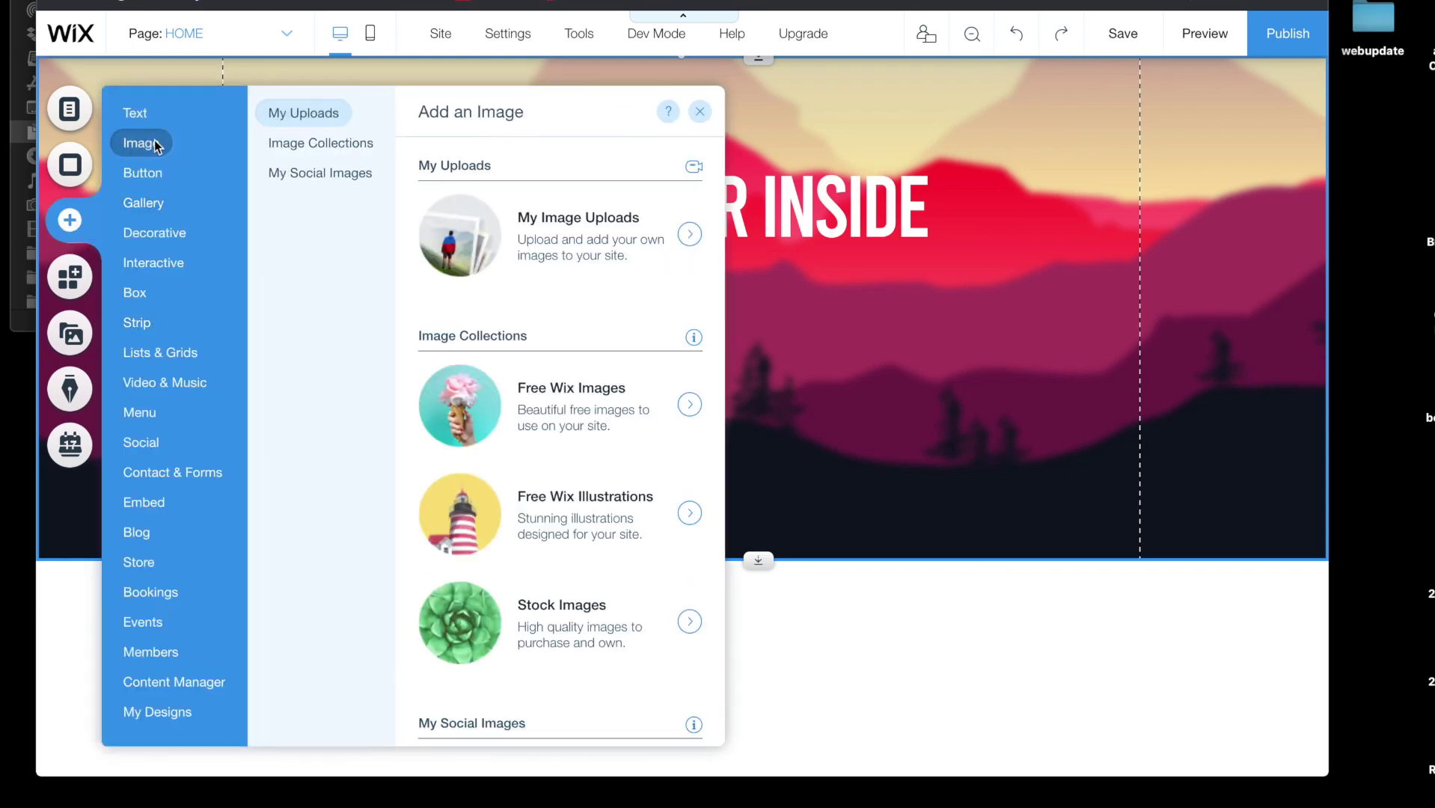
pyautogui.click(631, 231)
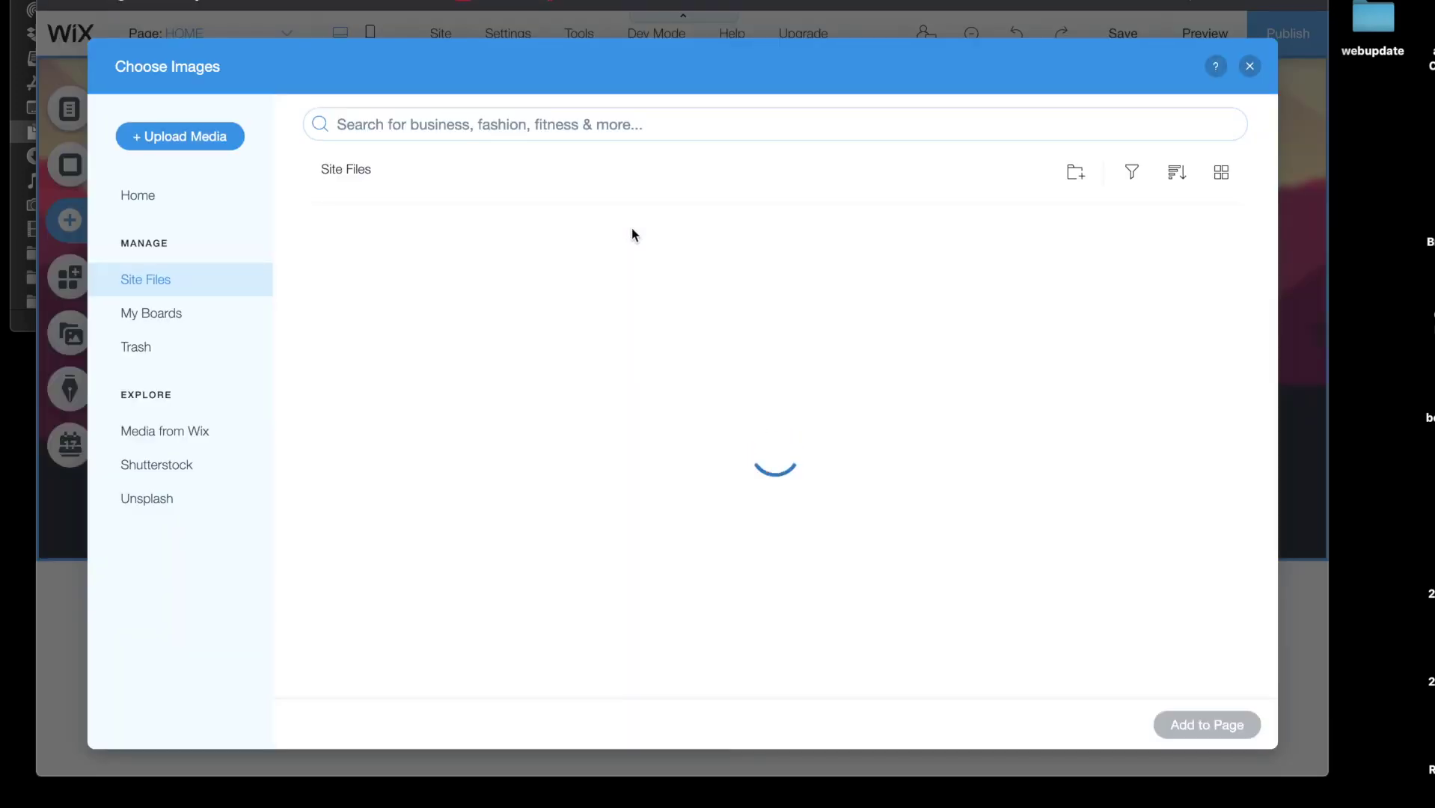
pyautogui.doubleClick(421, 306)
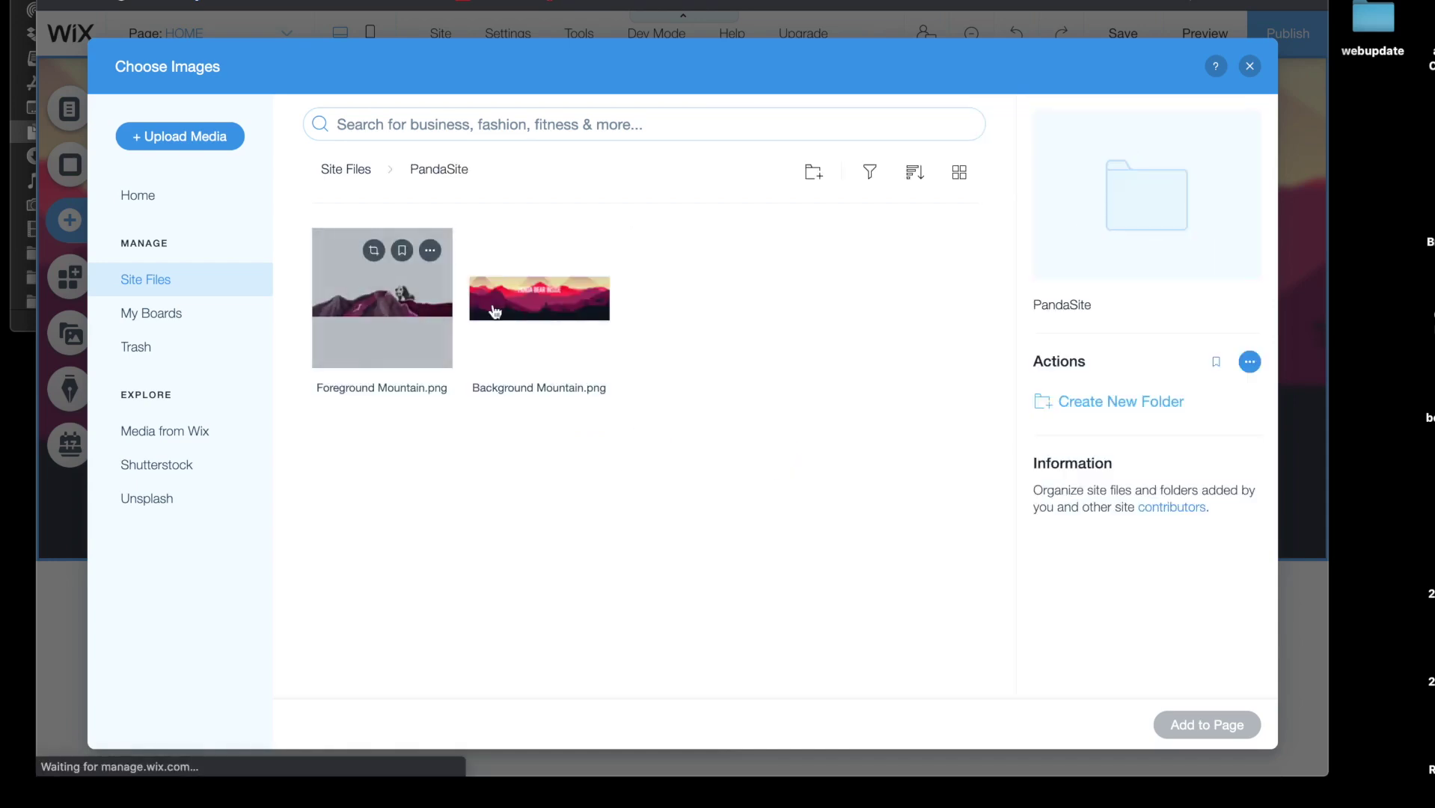
pyautogui.click(388, 316)
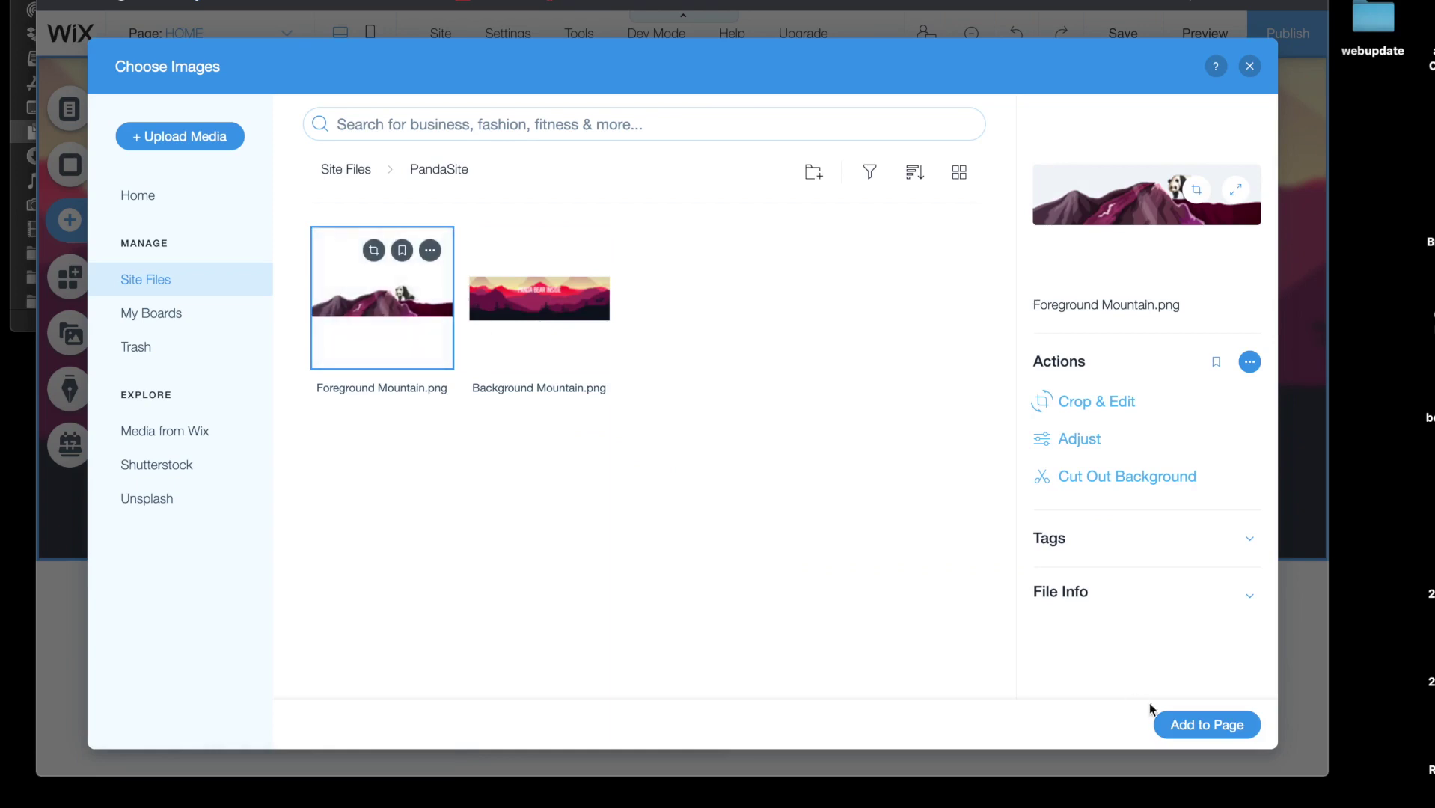
pyautogui.click(1172, 728)
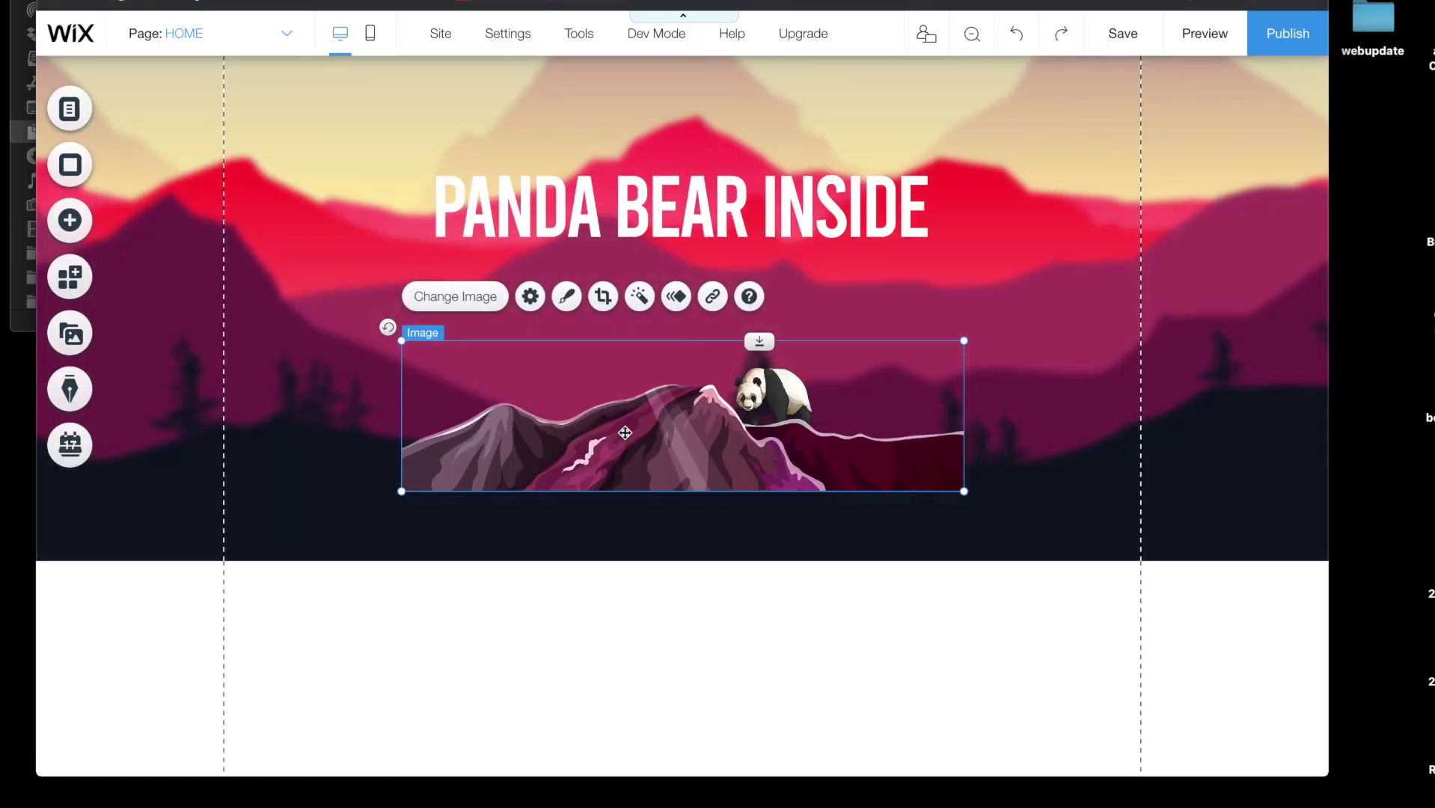
# - Enlarge the panda foreground image to the full width of the top strip and align its lower edge with the strip's bottom
pyautogui.moveTo(616, 433); pyautogui.dragTo(252, 296)
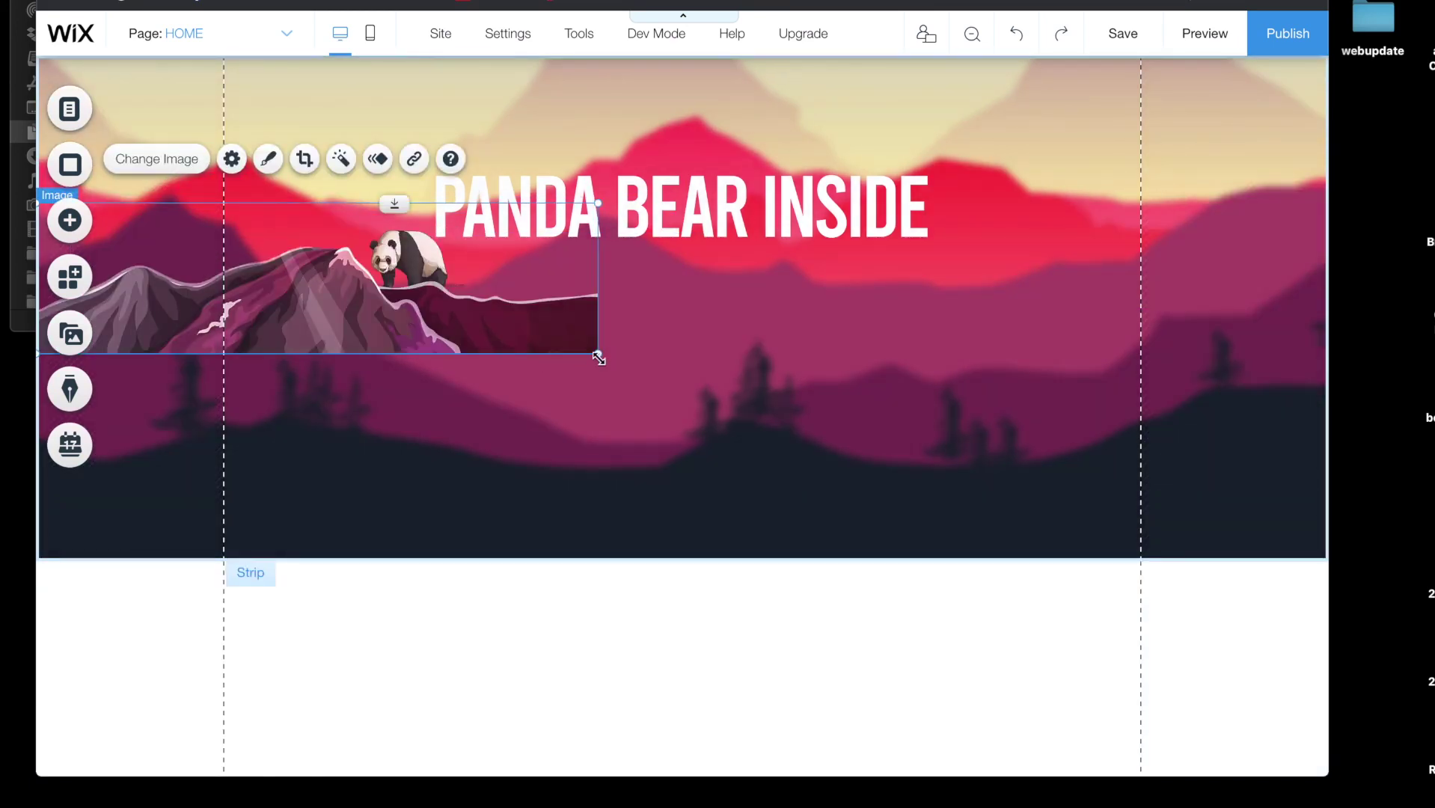
pyautogui.moveTo(602, 361); pyautogui.dragTo(1313, 567)
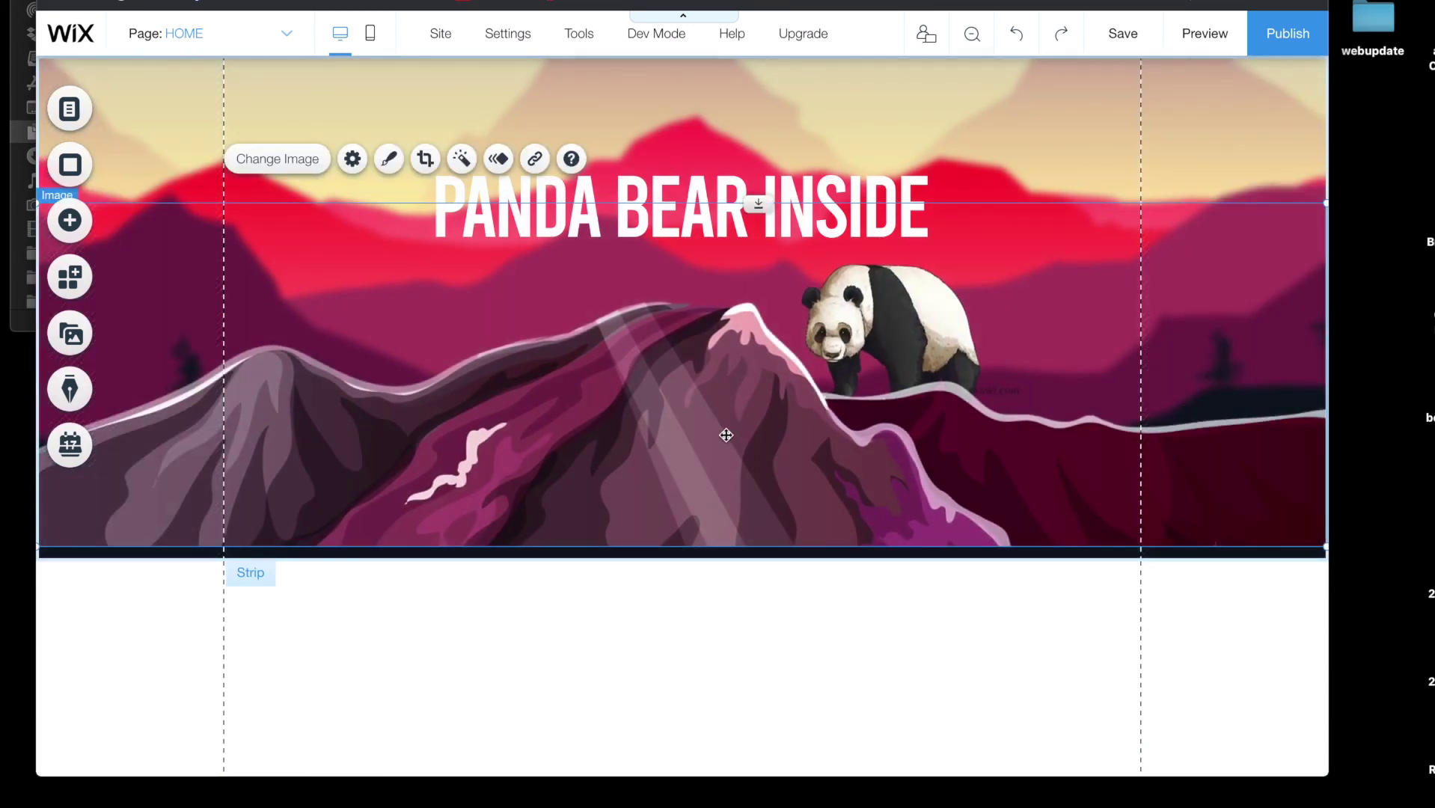
pyautogui.moveTo(723, 432); pyautogui.dragTo(723, 448)
pyautogui.click(627, 627)
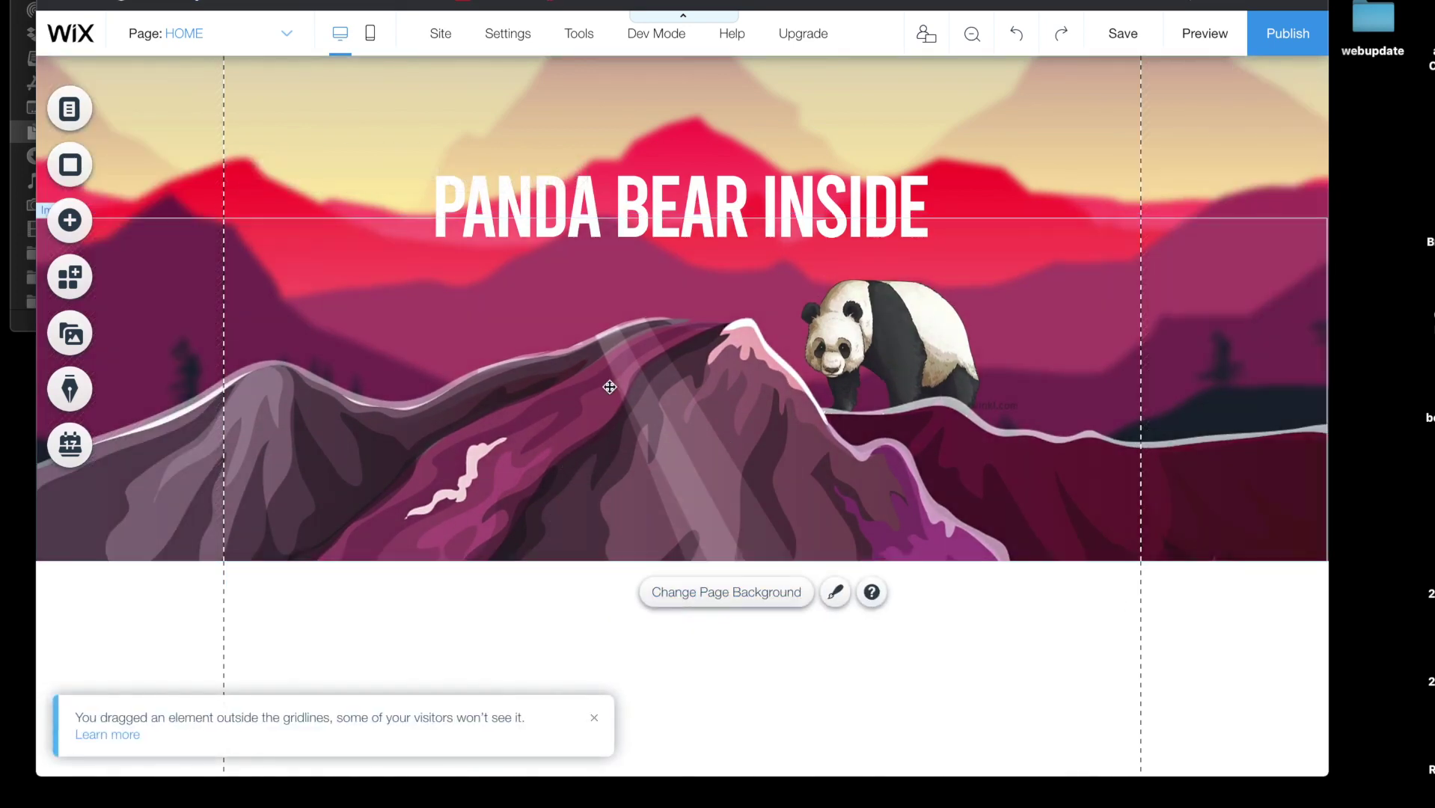
pyautogui.click(610, 379)
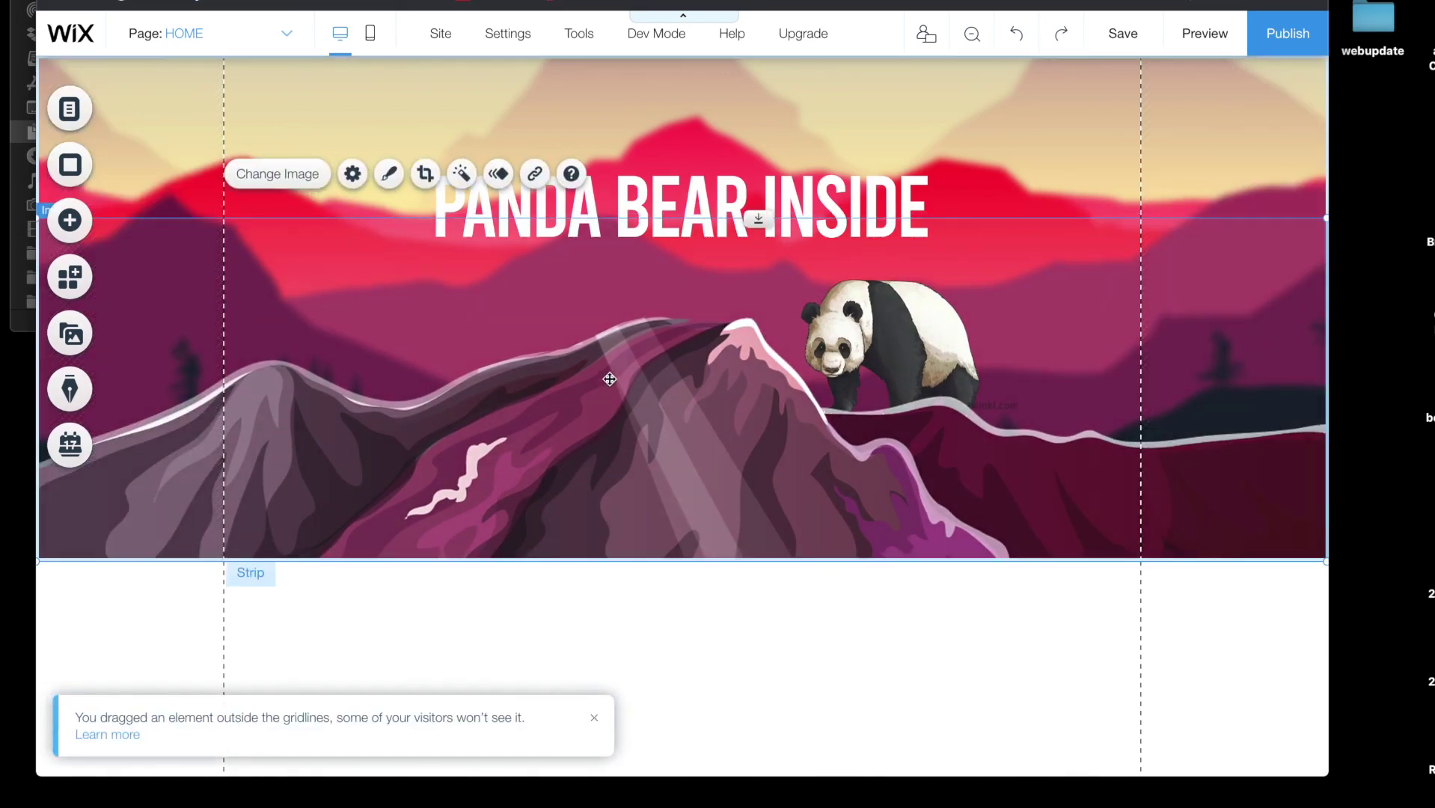
pyautogui.click(586, 110)
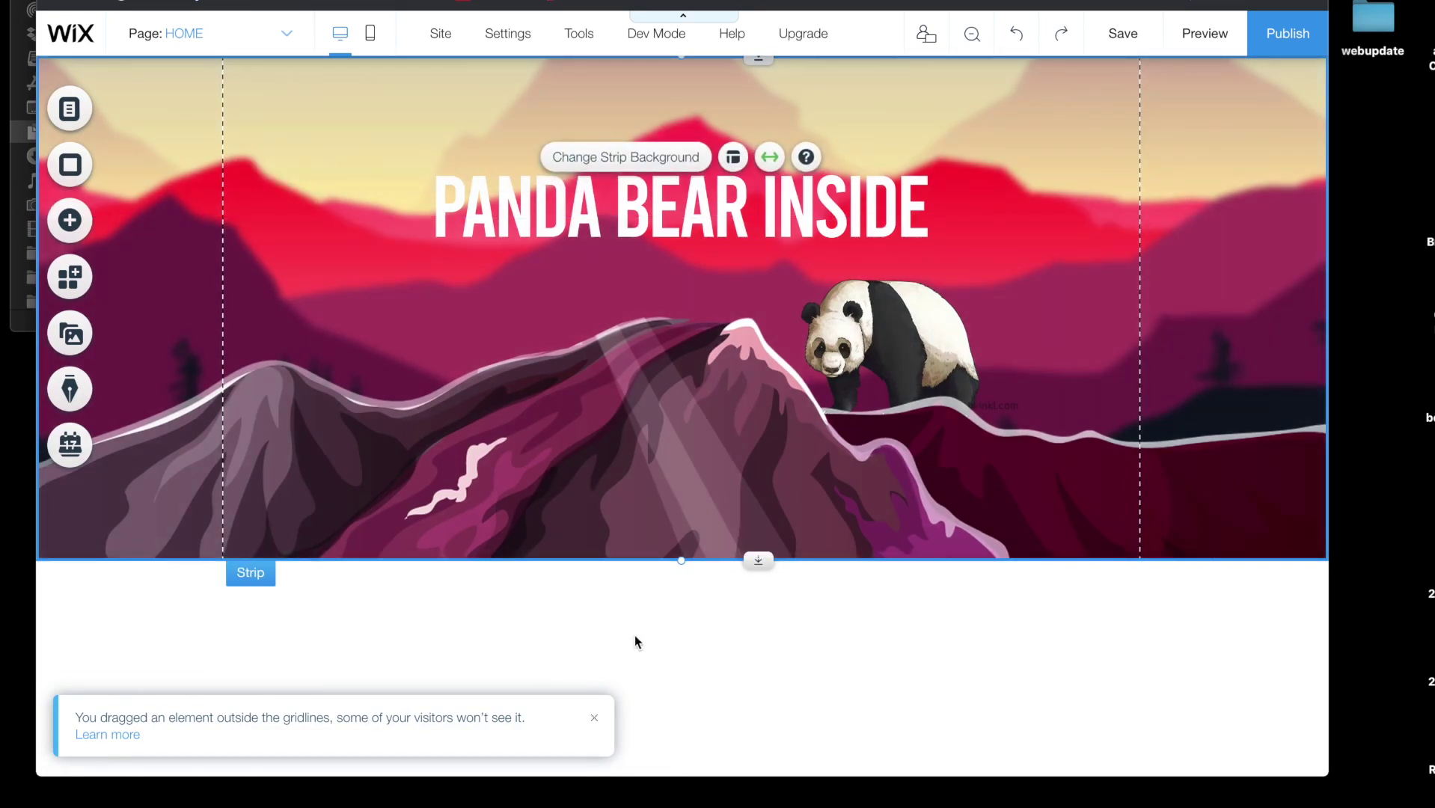
# - Set the page background to a new custom red, #E34646, and close the background settings
pyautogui.click(635, 642)
pyautogui.scroll(-1, 636, 599)
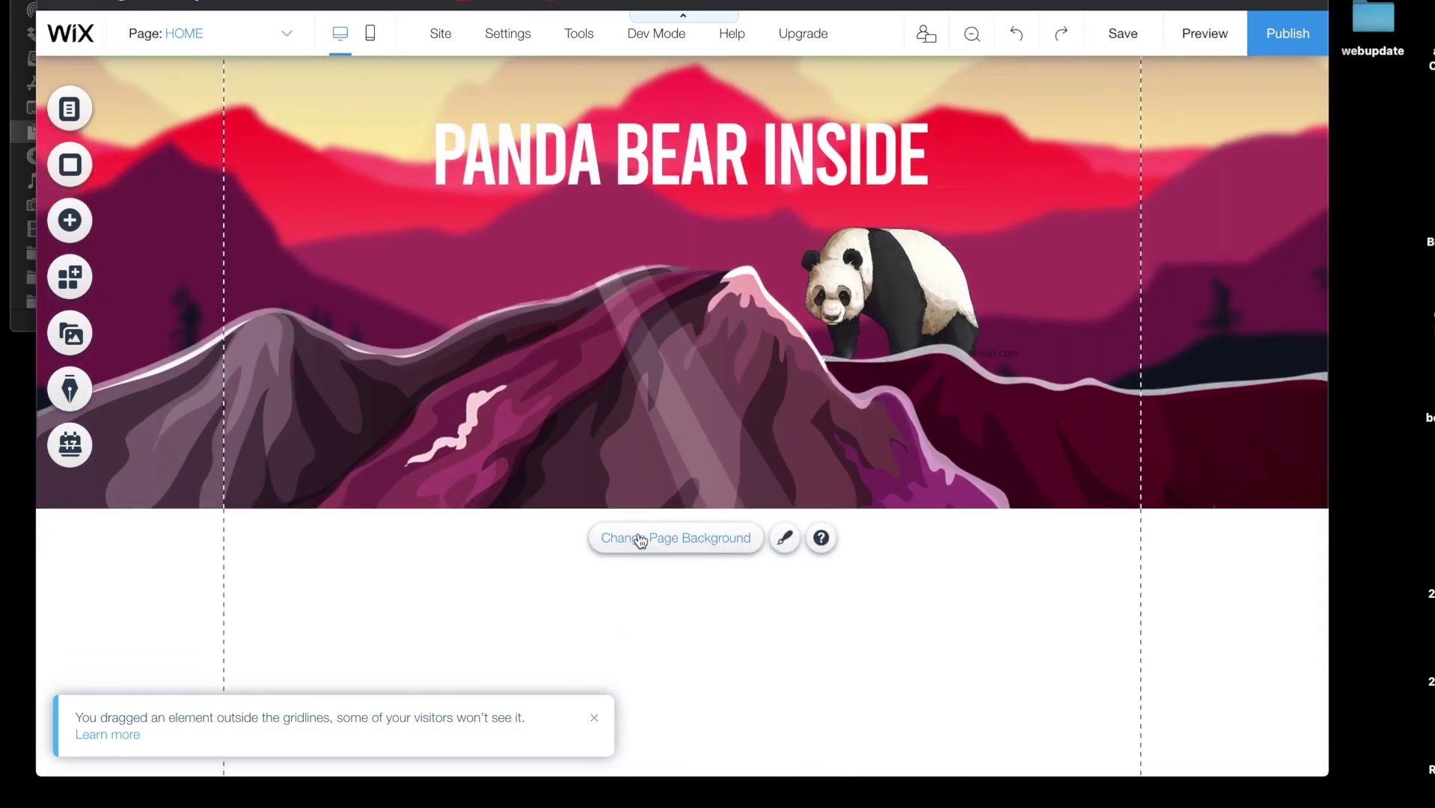
pyautogui.click(640, 539)
pyautogui.click(202, 273)
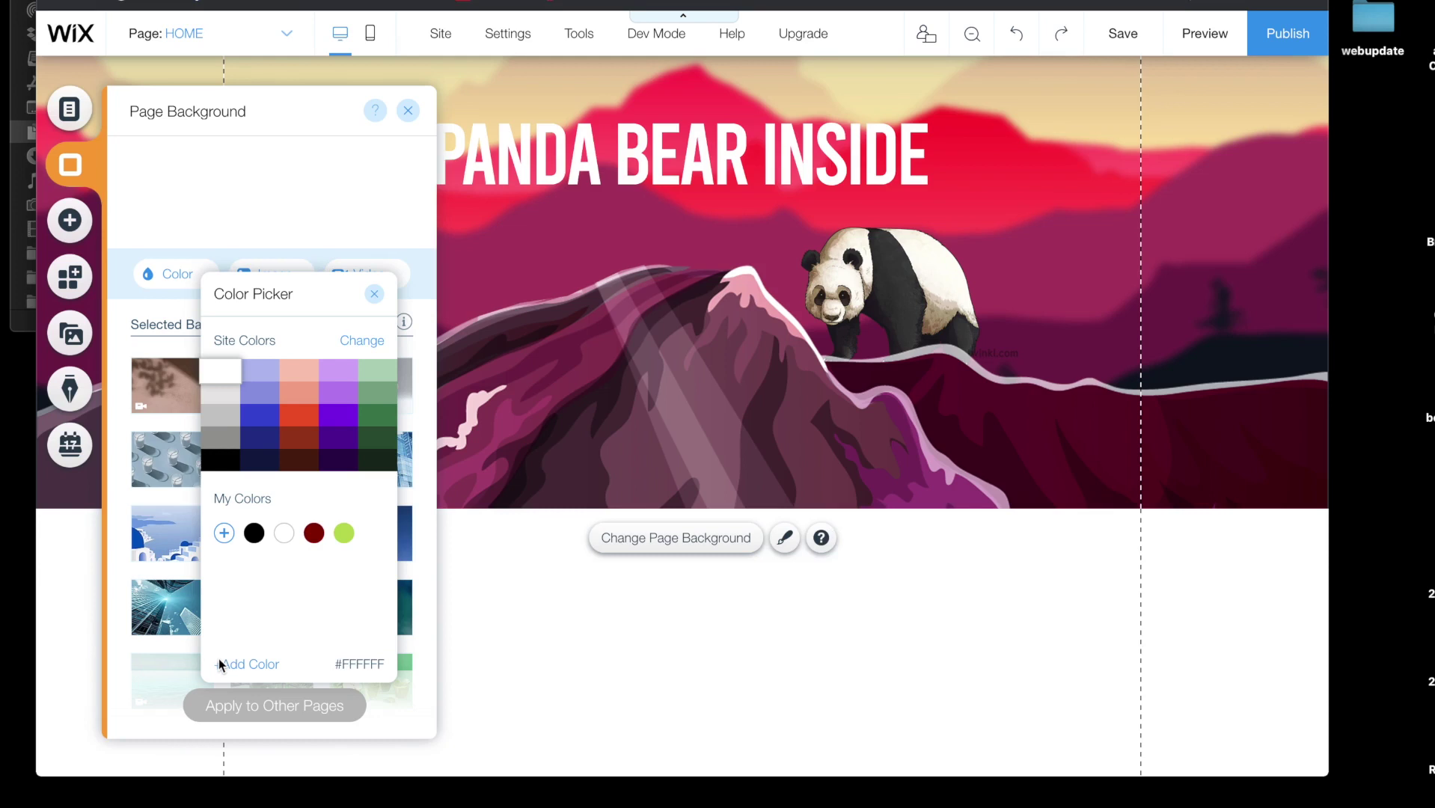
pyautogui.click(222, 532)
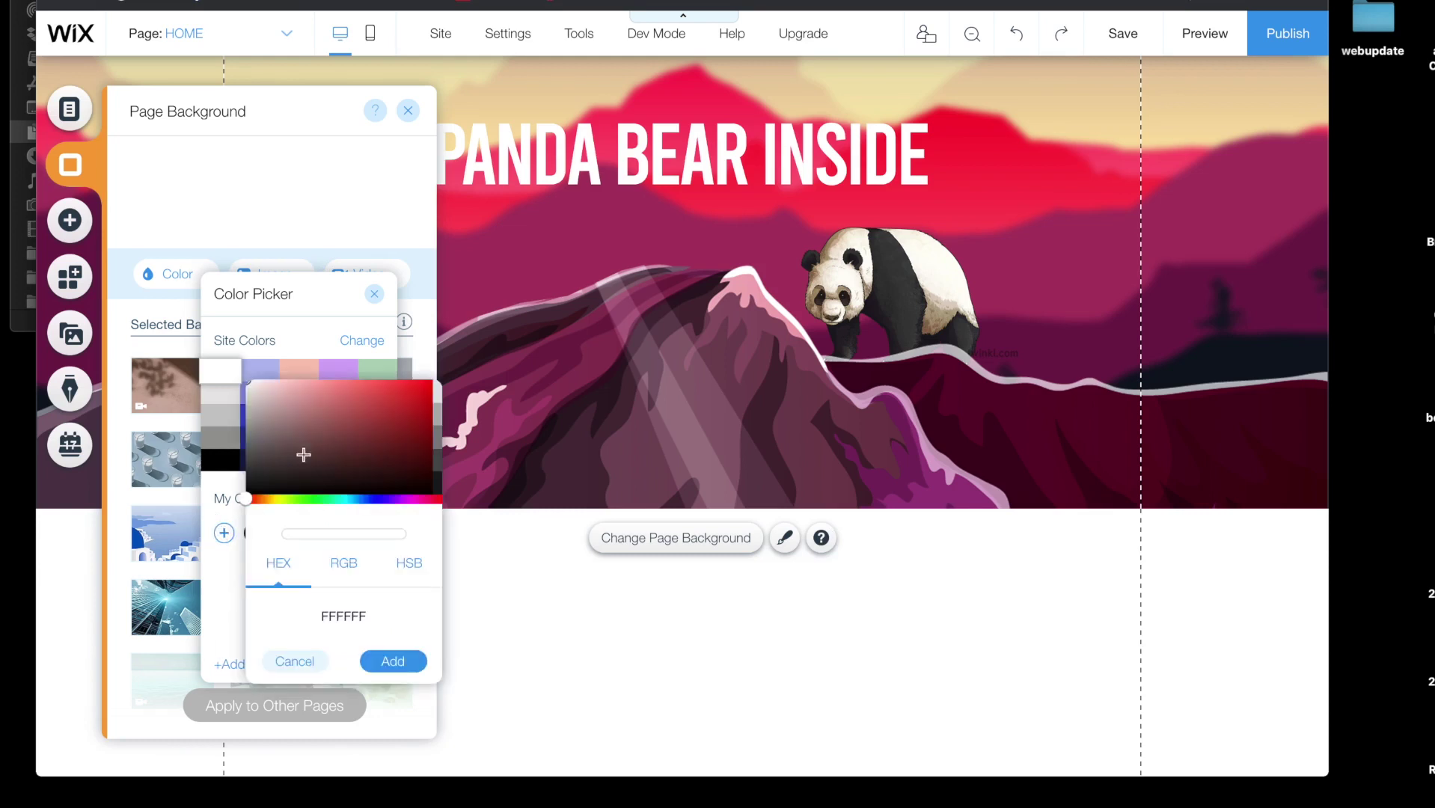
pyautogui.moveTo(306, 465)
pyautogui.mouseDown()
pyautogui.moveTo(352, 419)
pyautogui.moveTo(327, 396)
pyautogui.moveTo(376, 391)
pyautogui.mouseUp()
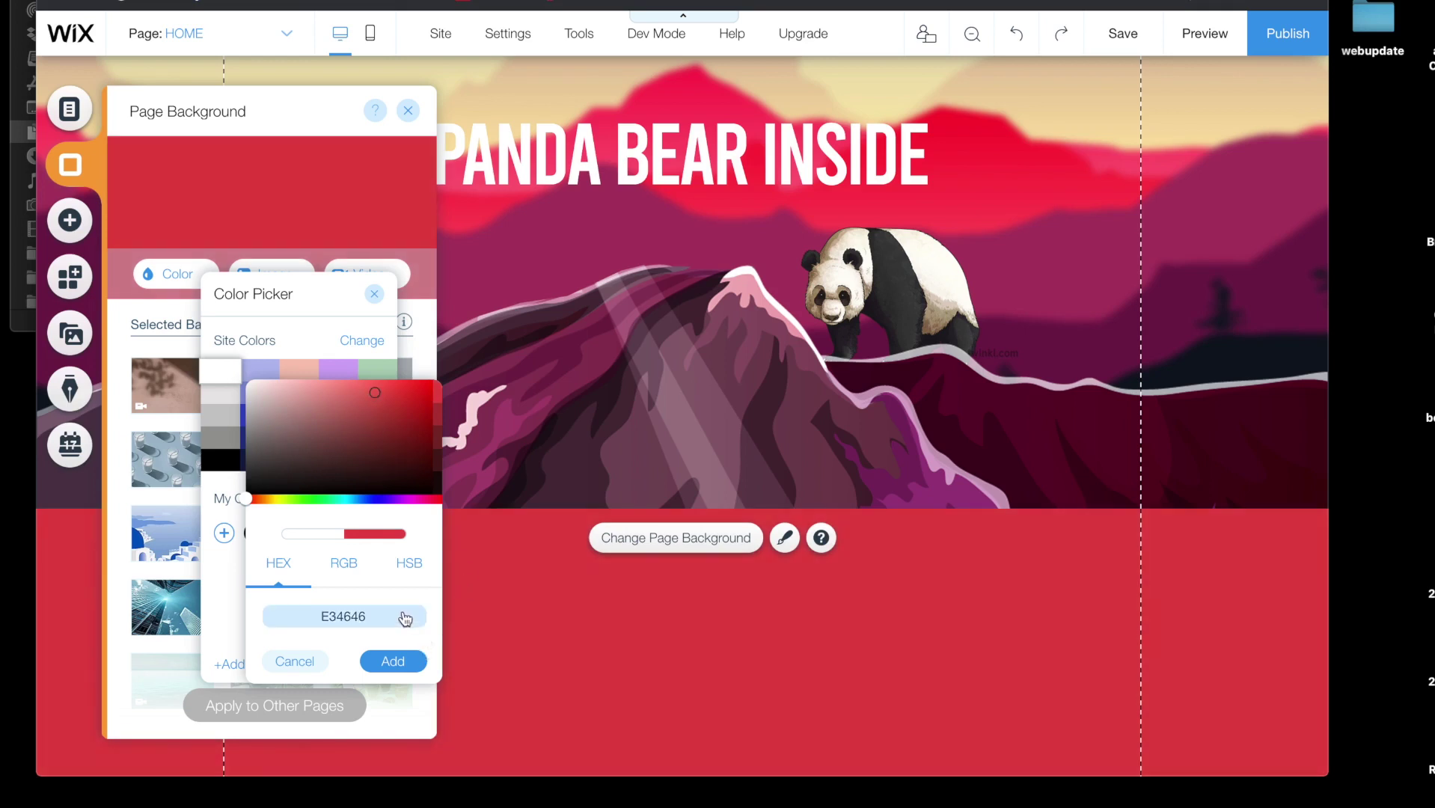
pyautogui.click(392, 662)
pyautogui.click(338, 392)
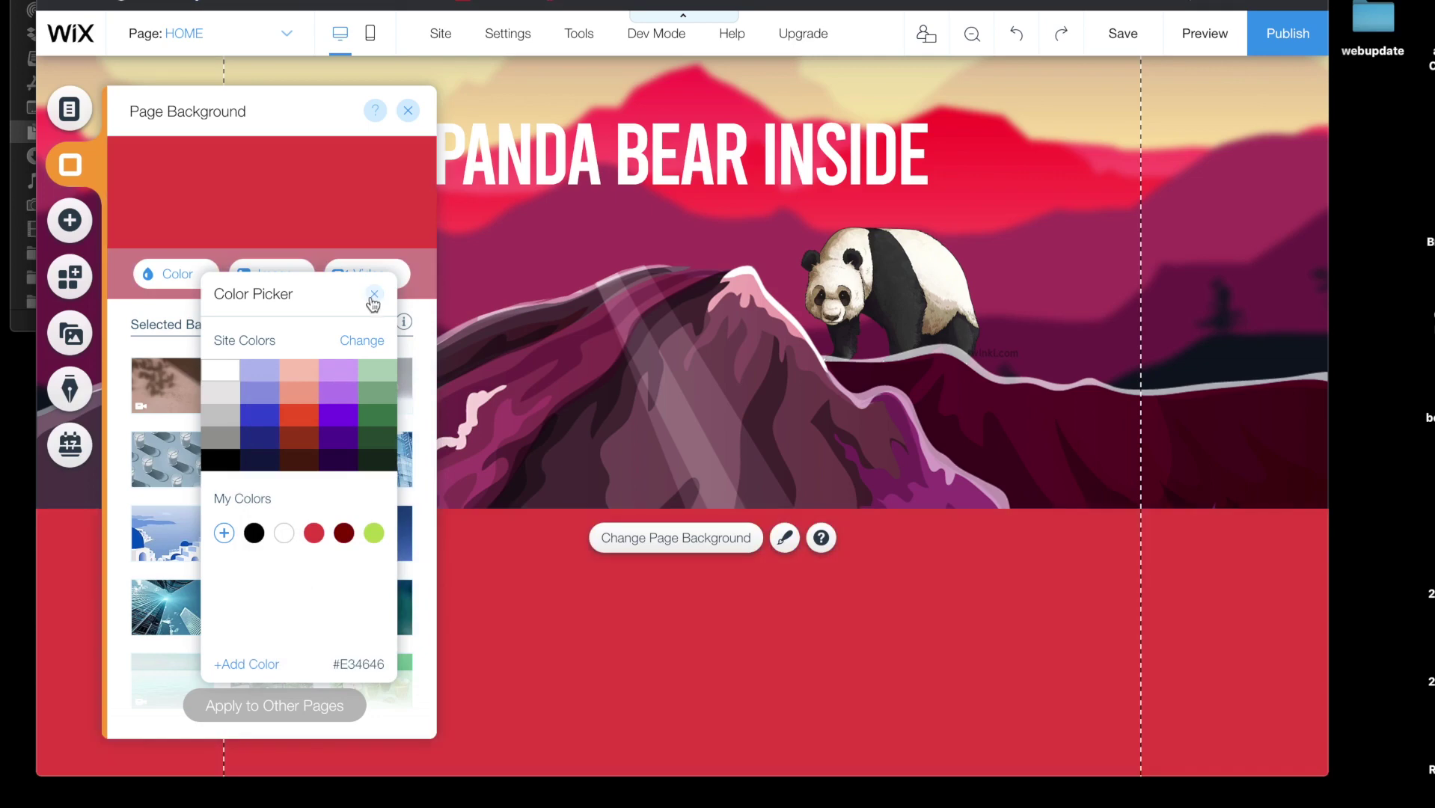
pyautogui.click(374, 296)
pyautogui.click(407, 111)
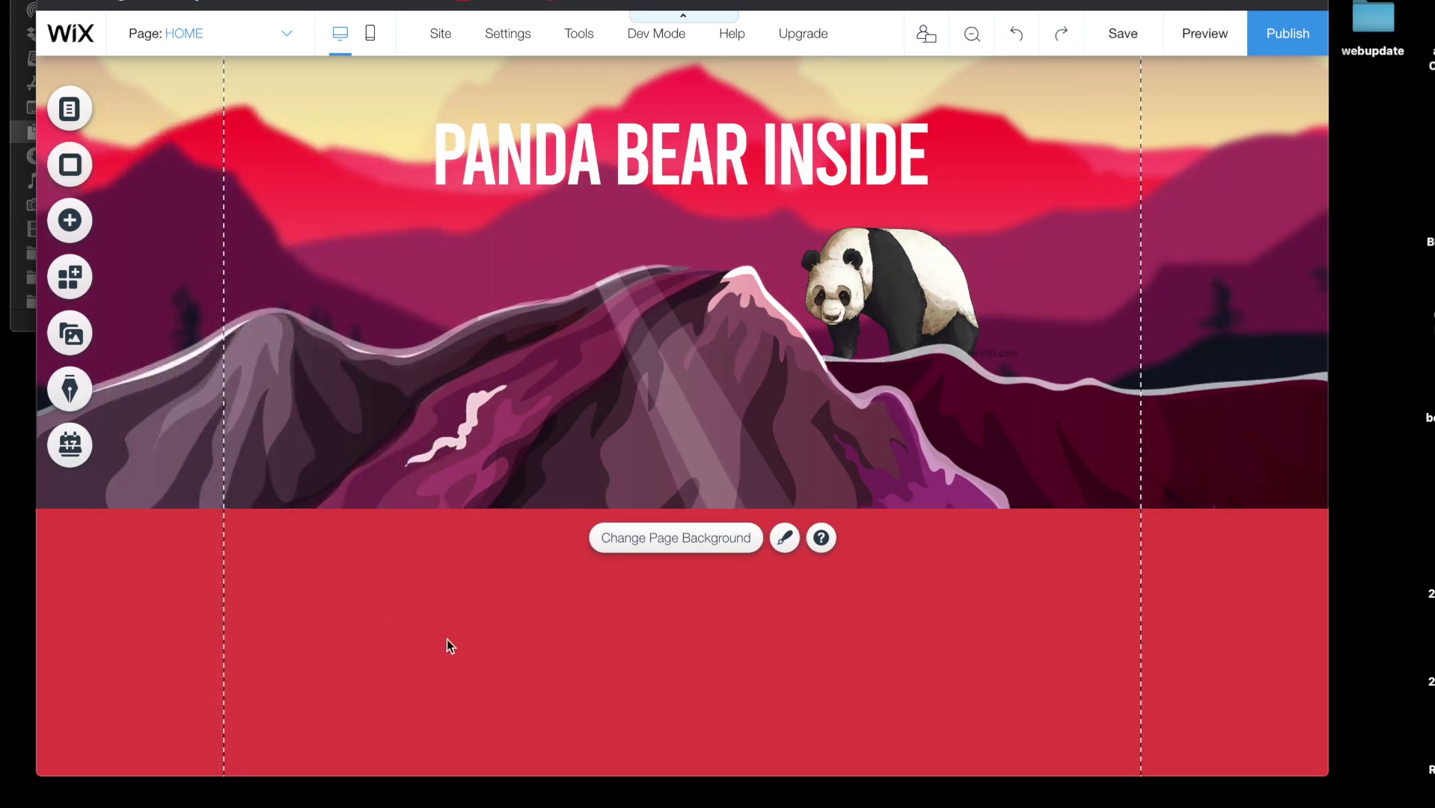
# - Add the red "I'm an original catchphrase" About strip below the mountain strip
pyautogui.click(81, 235)
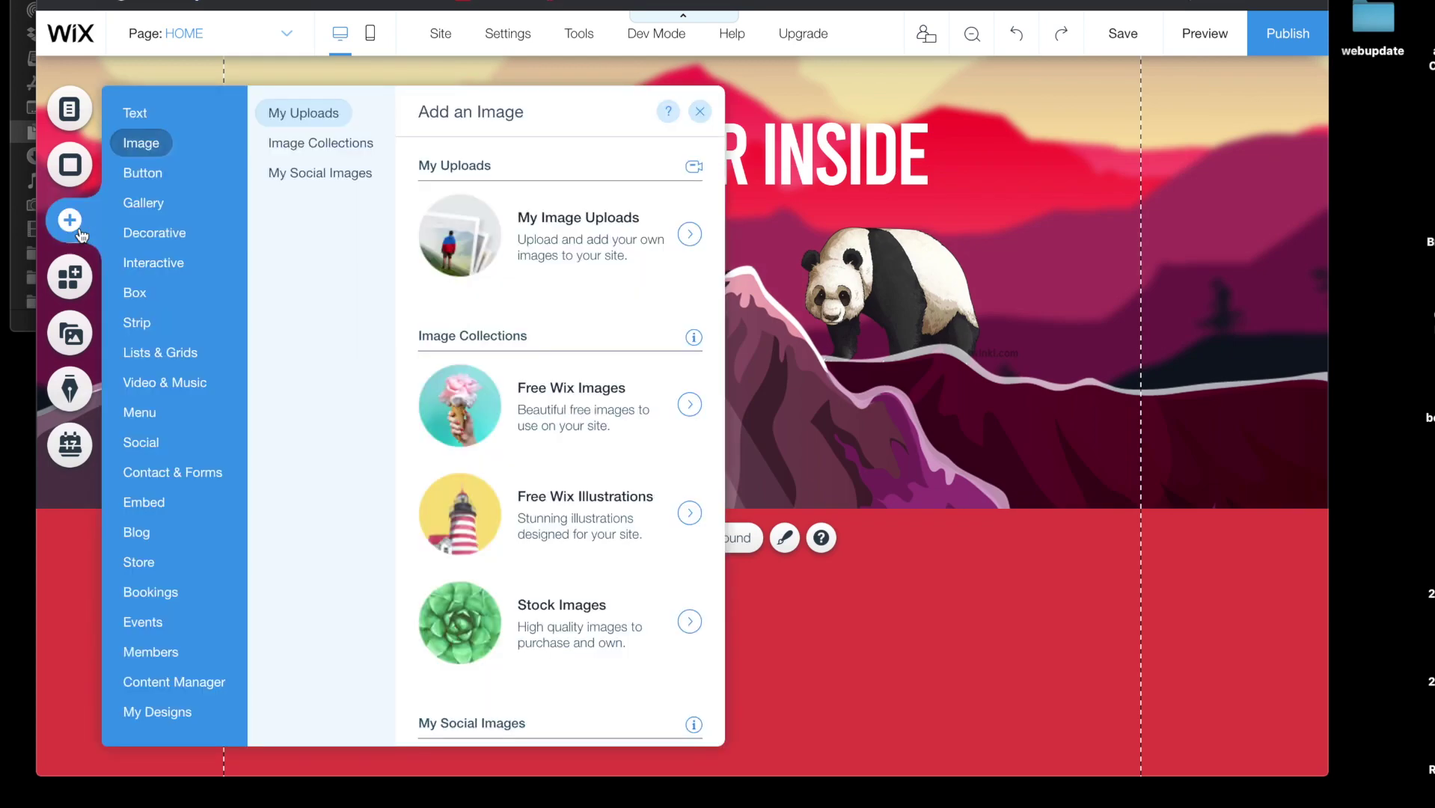
pyautogui.moveTo(150, 323)
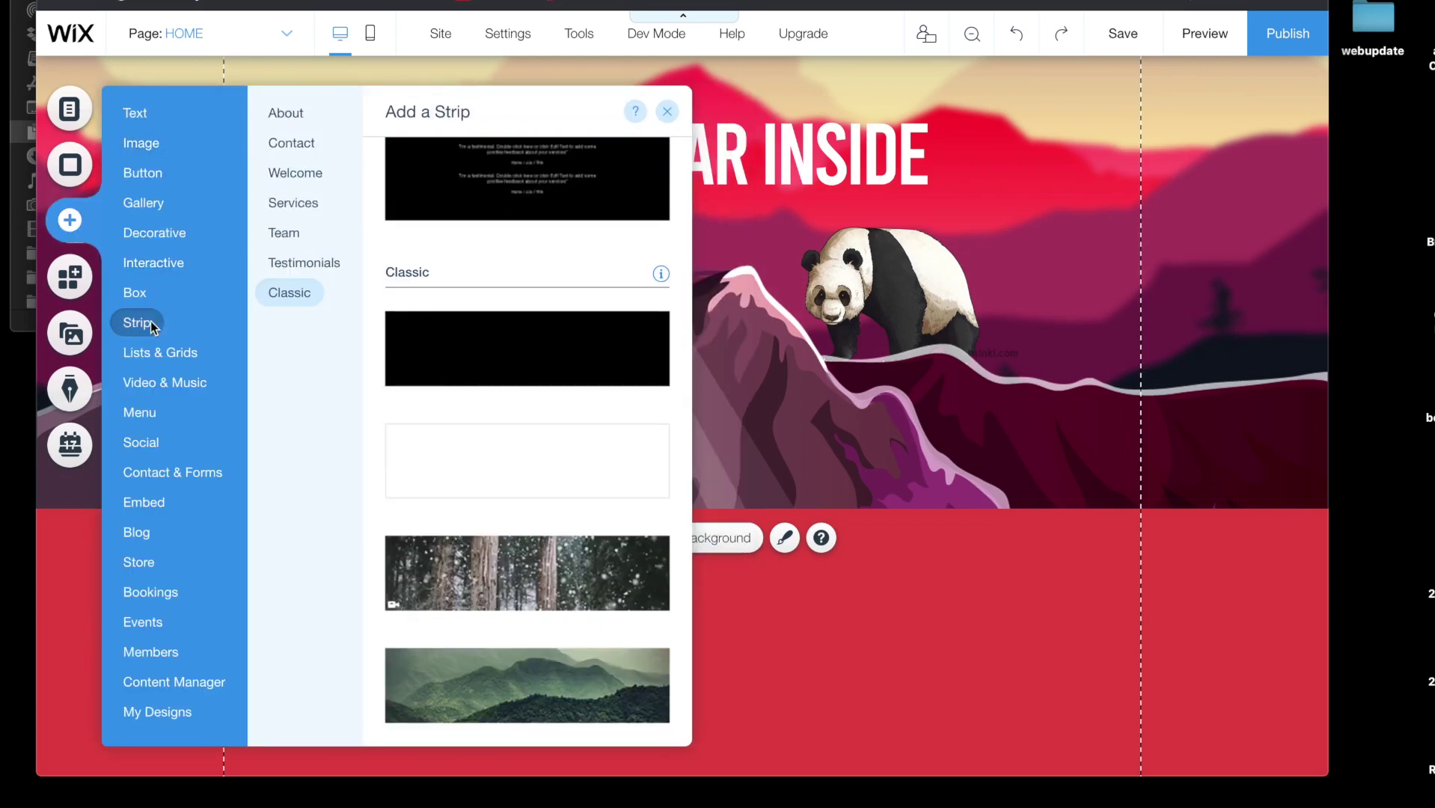
pyautogui.scroll(10, 476, 382)
pyautogui.click(288, 114)
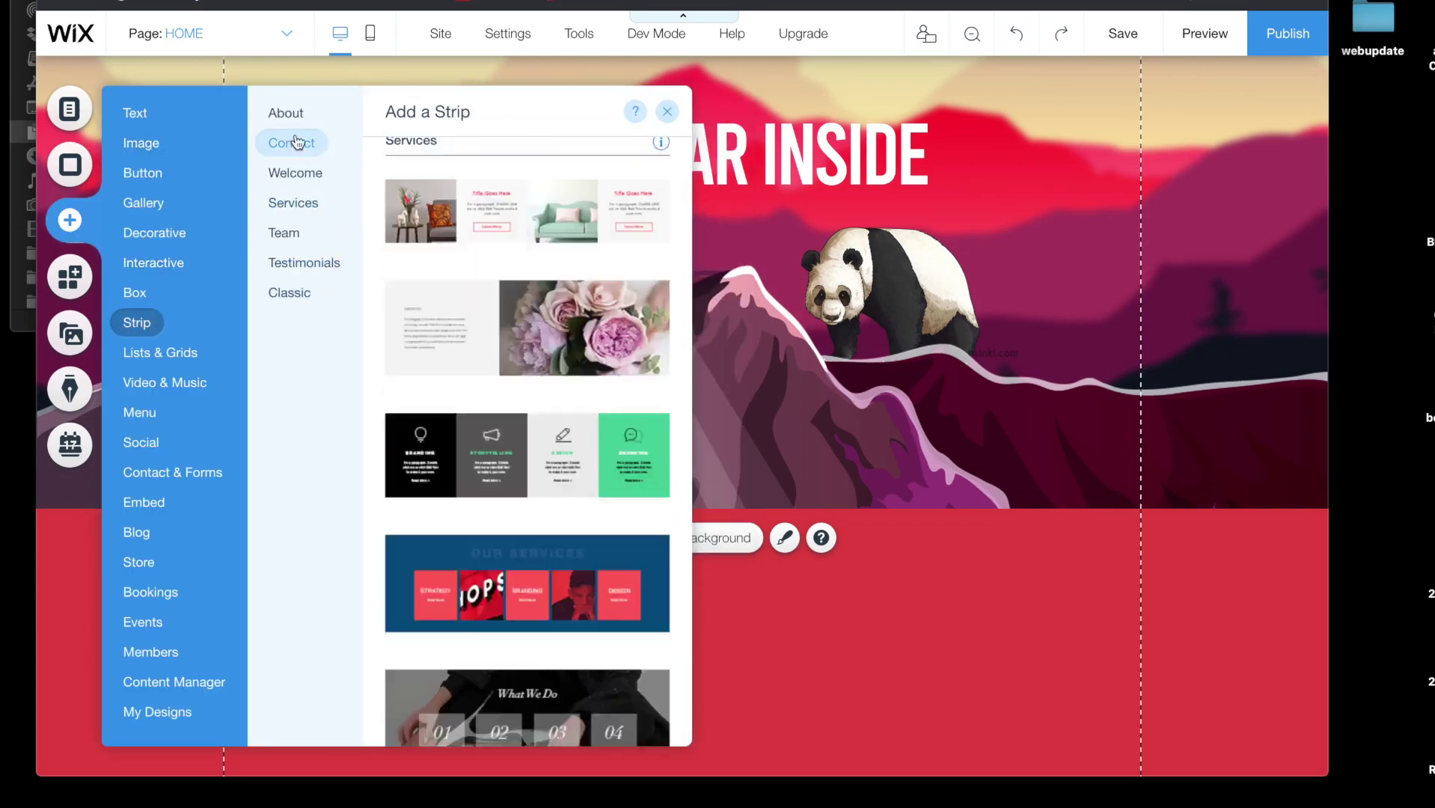
pyautogui.scroll(-6, 529, 293)
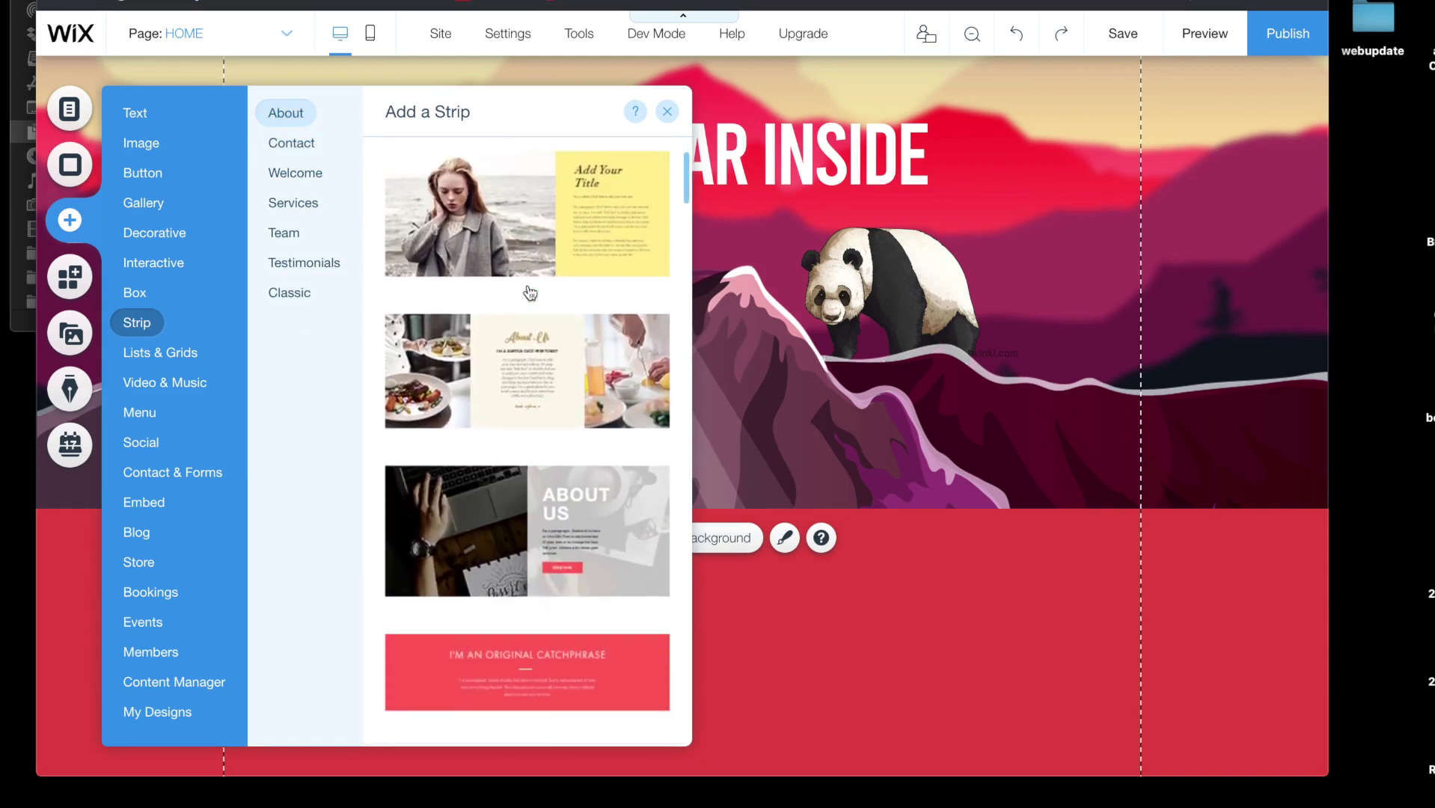
pyautogui.click(529, 392)
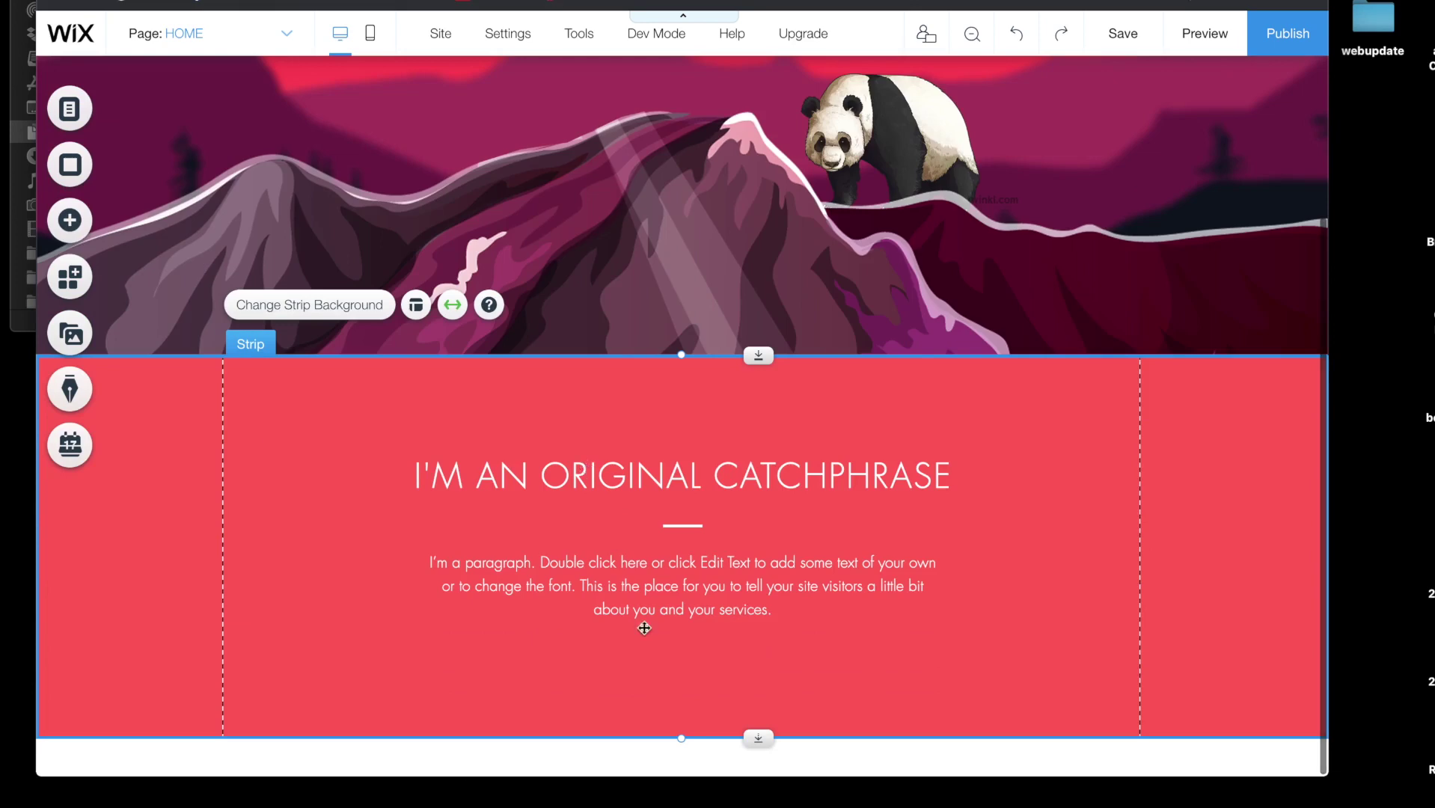
pyautogui.click(580, 763)
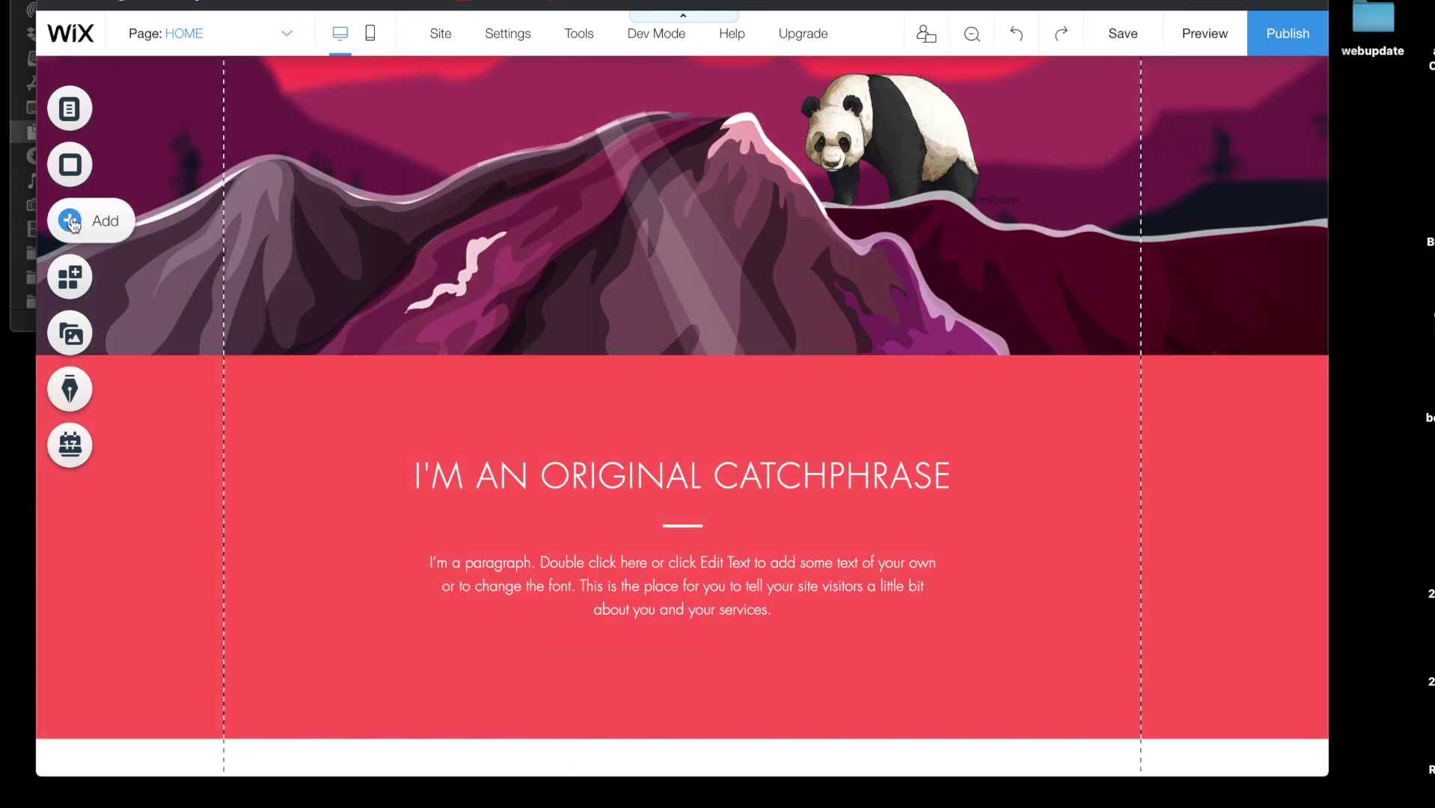
# - Add the red "What People Say" Testimonials strip below the catchphrase strip
pyautogui.click(69, 221)
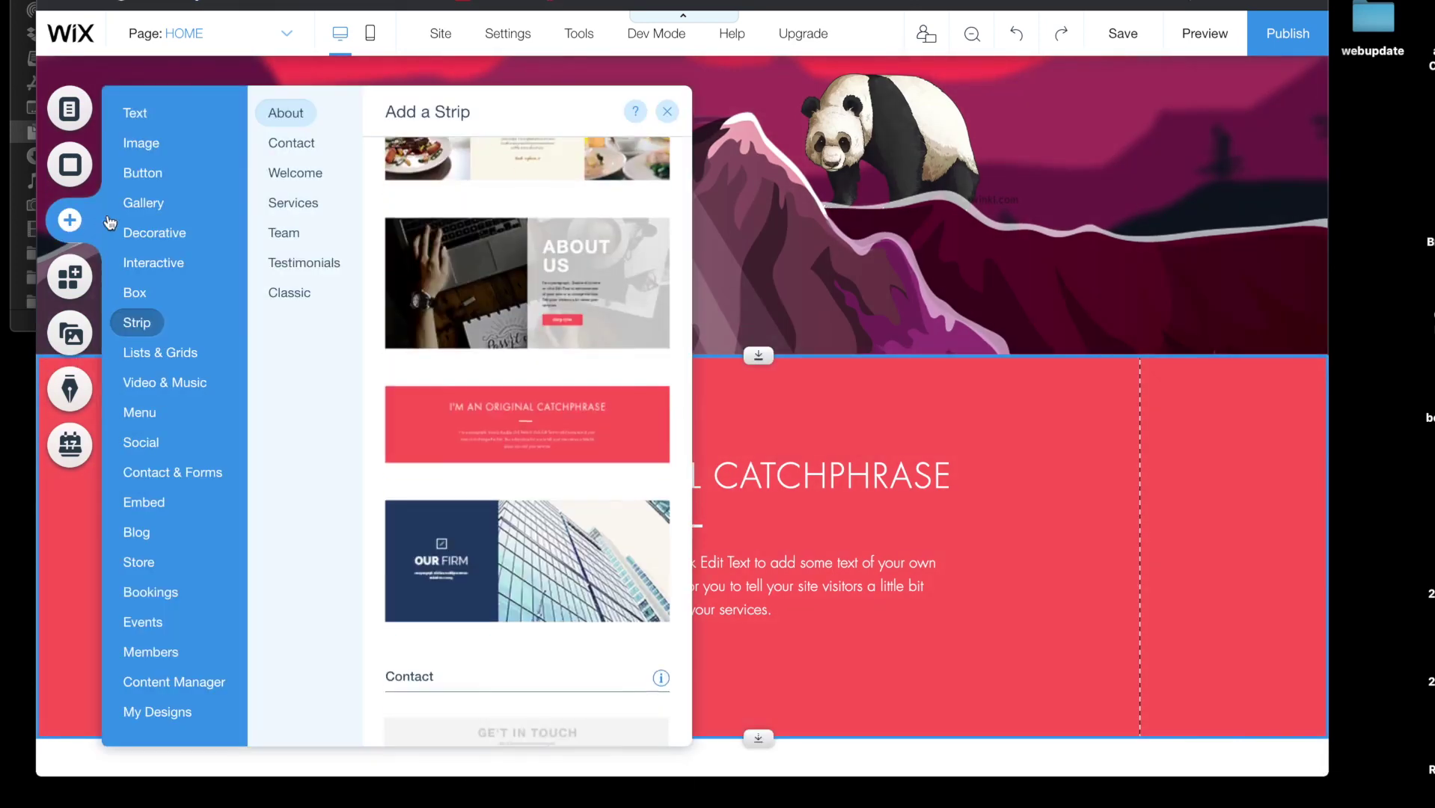
pyautogui.click(293, 203)
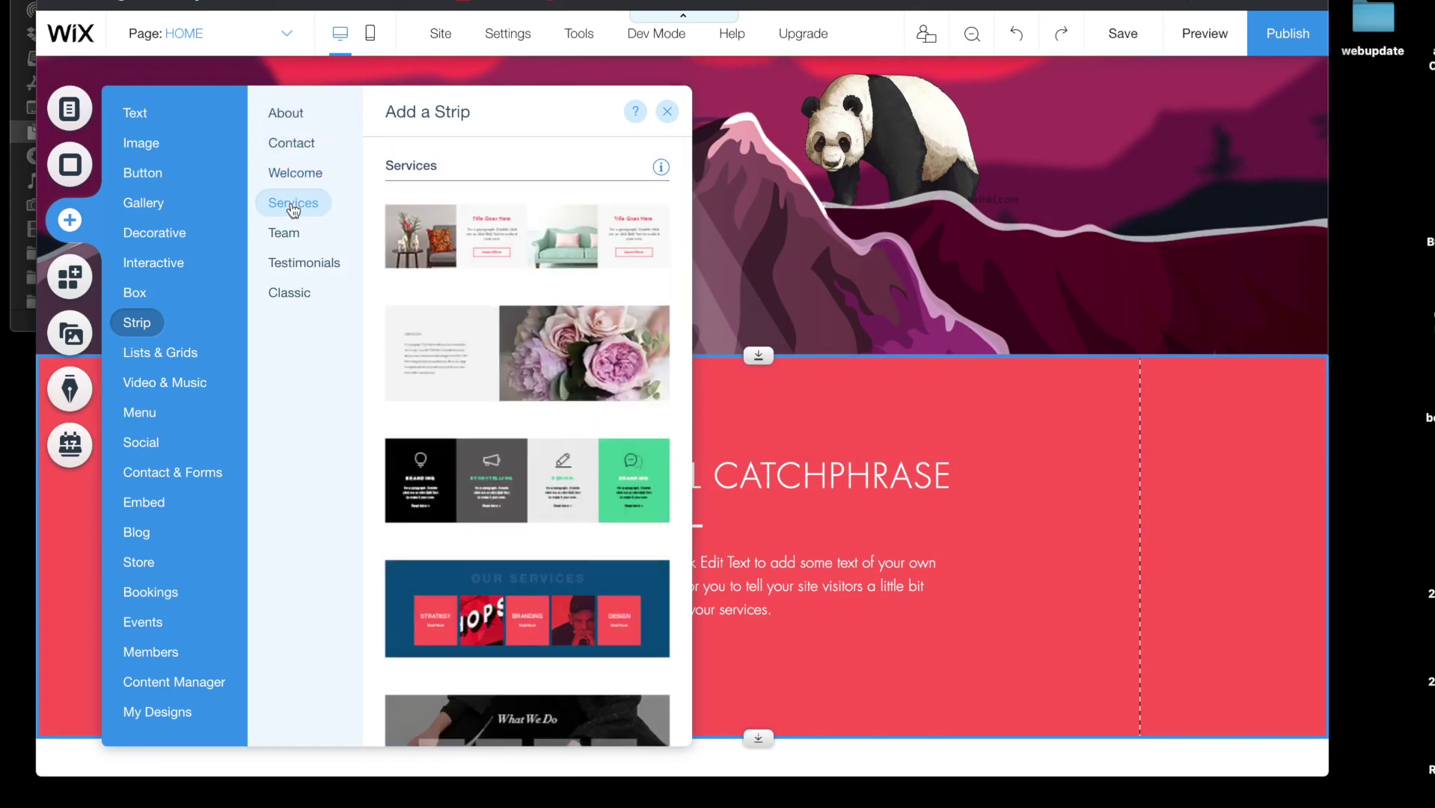
pyautogui.scroll(-10, 497, 406)
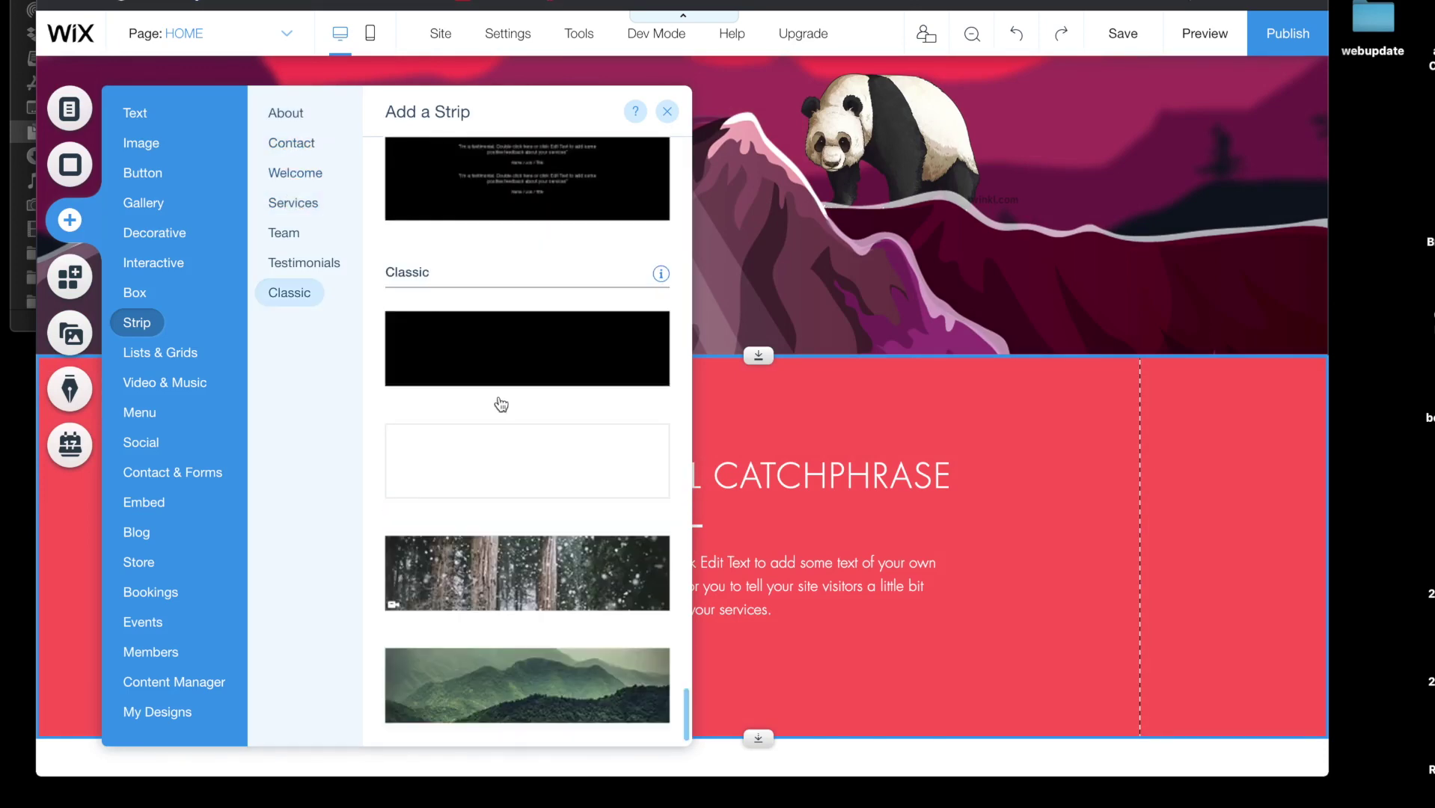
pyautogui.scroll(5, 501, 405)
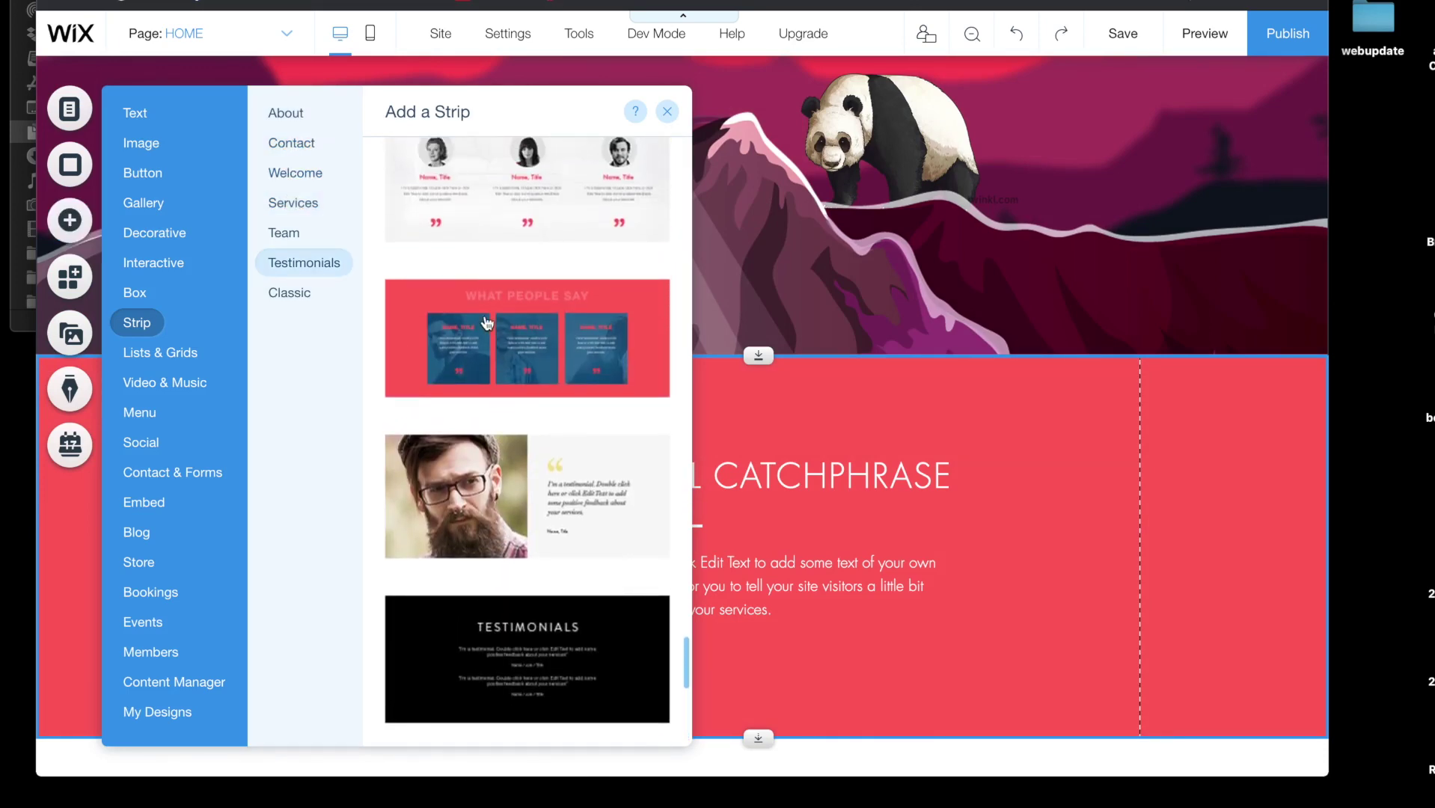
pyautogui.click(486, 324)
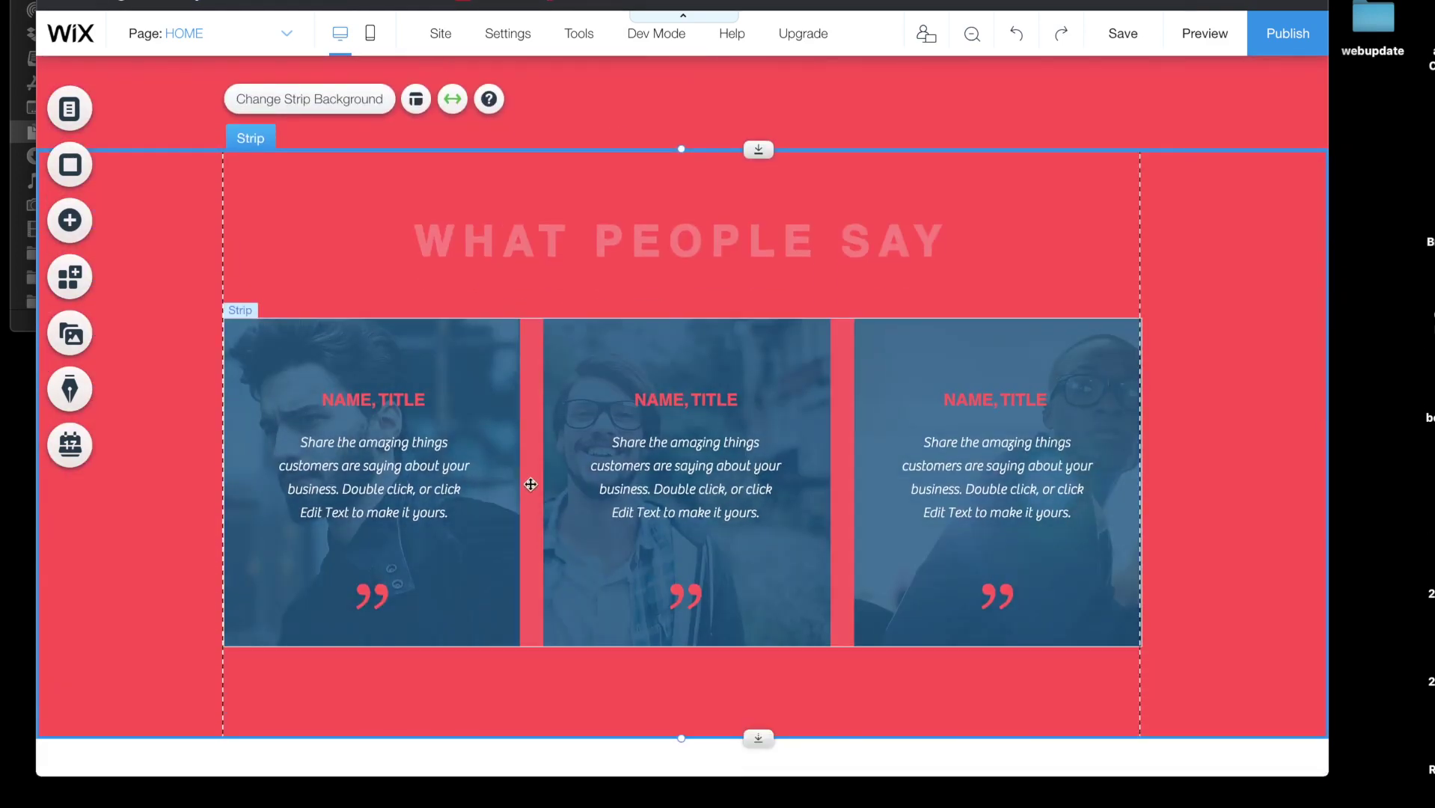
# - Preview the site, check how the mountain and panda layers move while scrolling, and return to the editor
pyautogui.scroll(10, 530, 485)
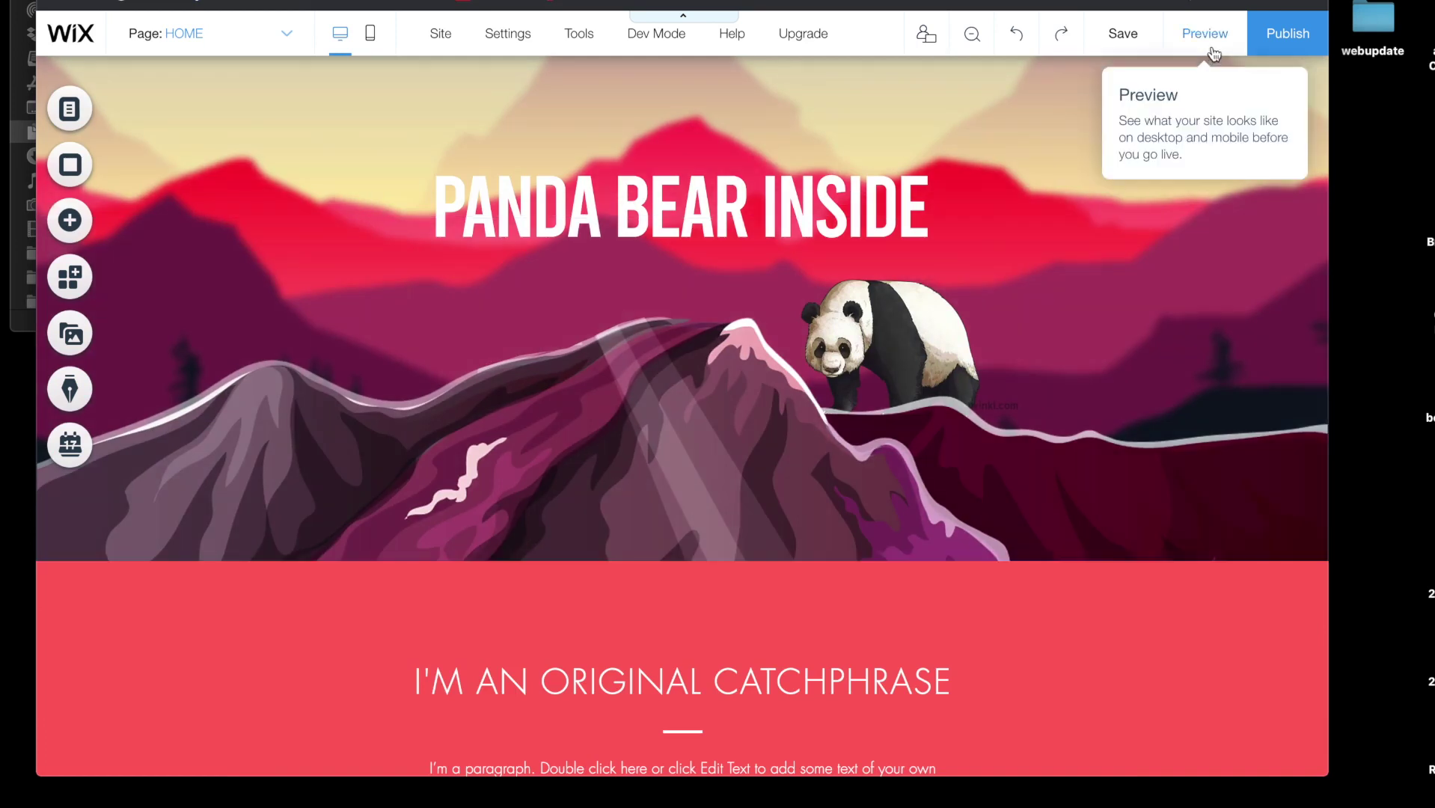
pyautogui.click(1207, 34)
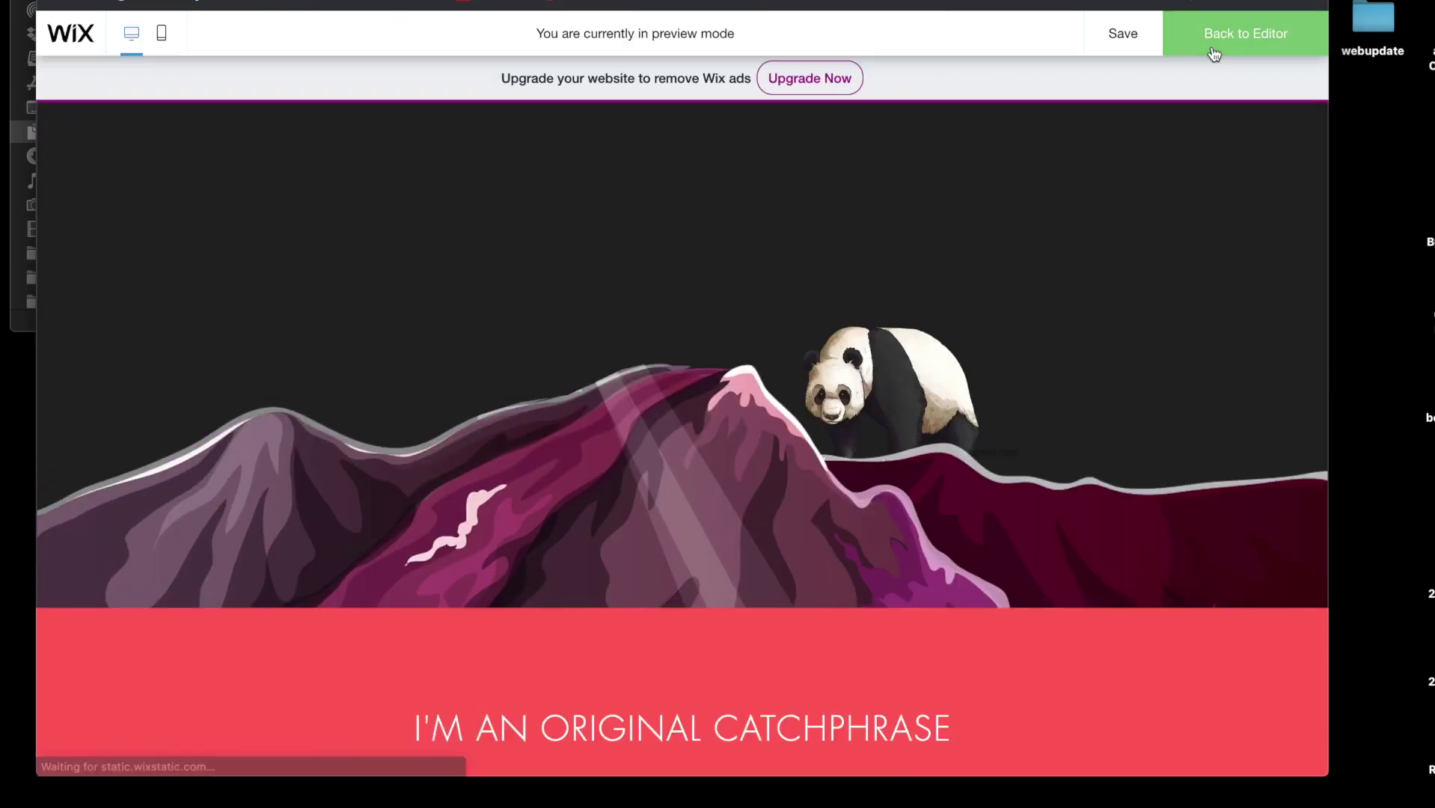
pyautogui.scroll(-10, 878, 377)
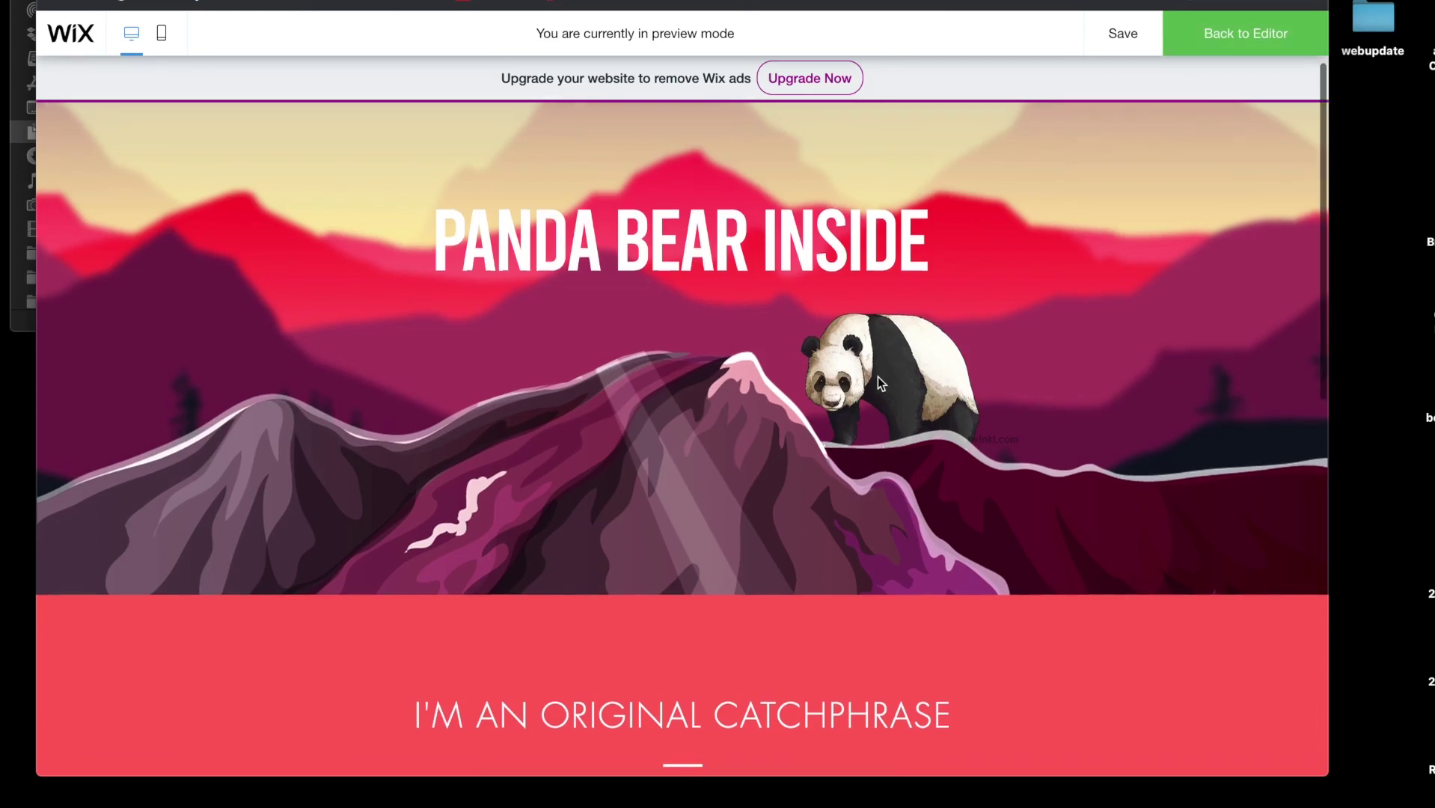
pyautogui.scroll(10, 877, 376)
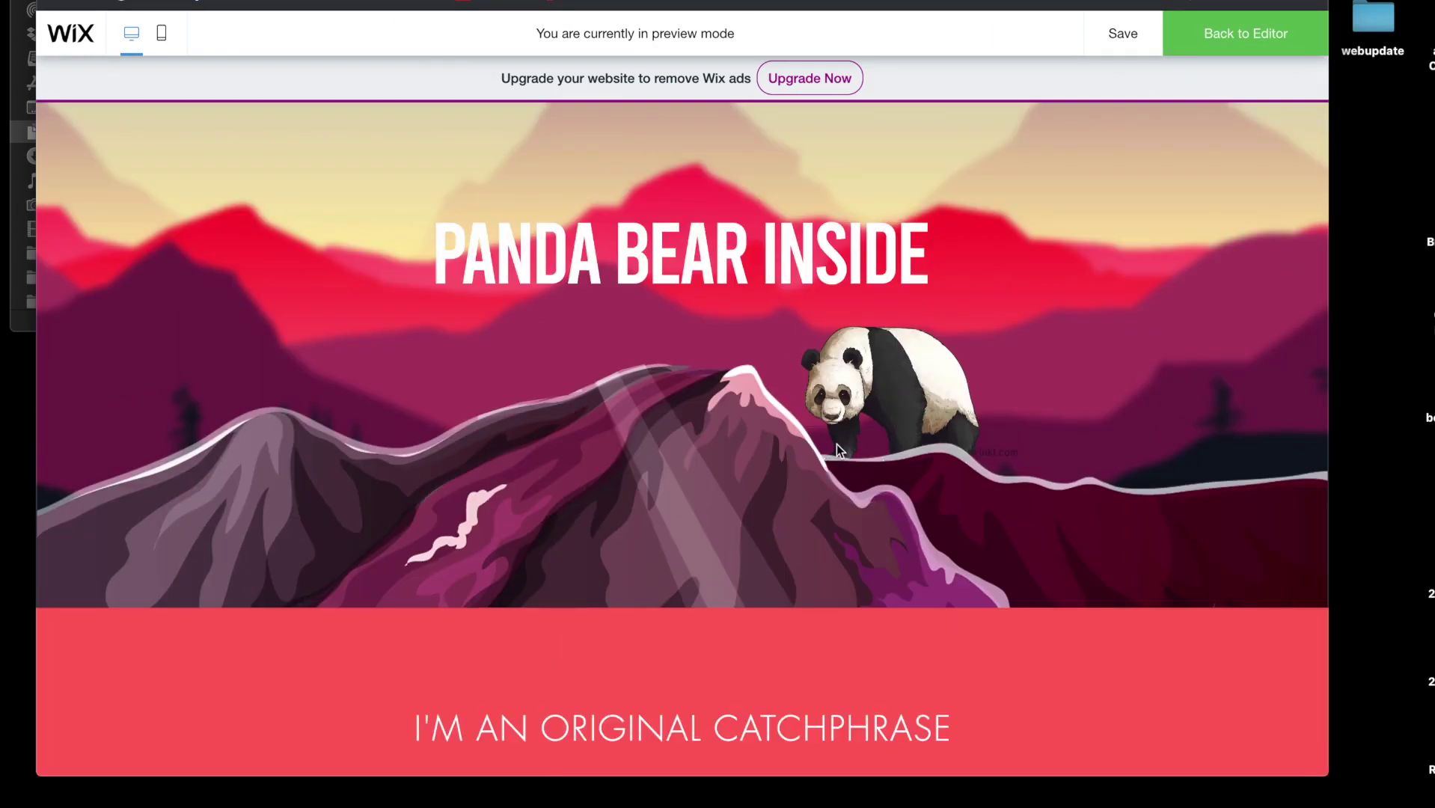
pyautogui.scroll(-4, 836, 447)
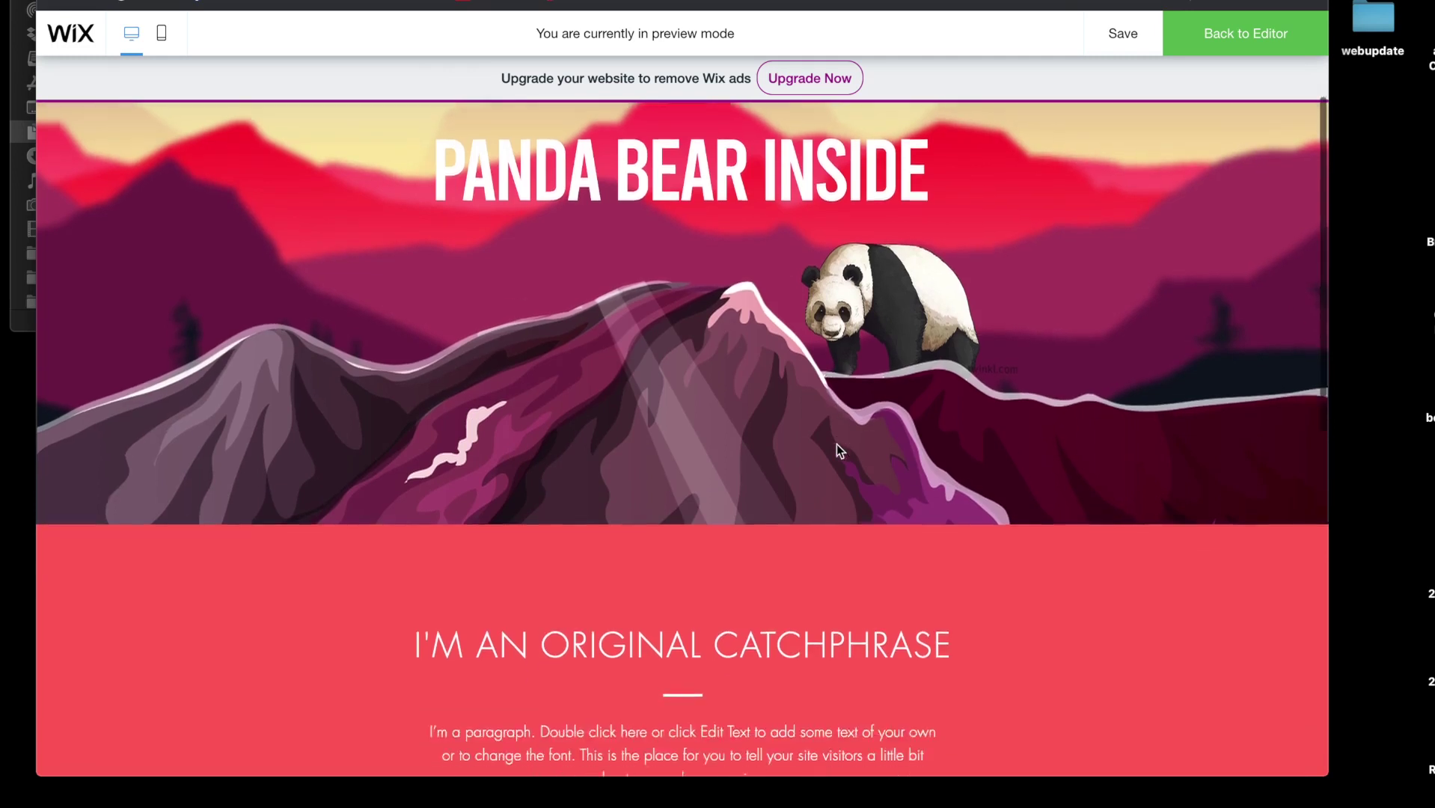
pyautogui.scroll(4, 836, 448)
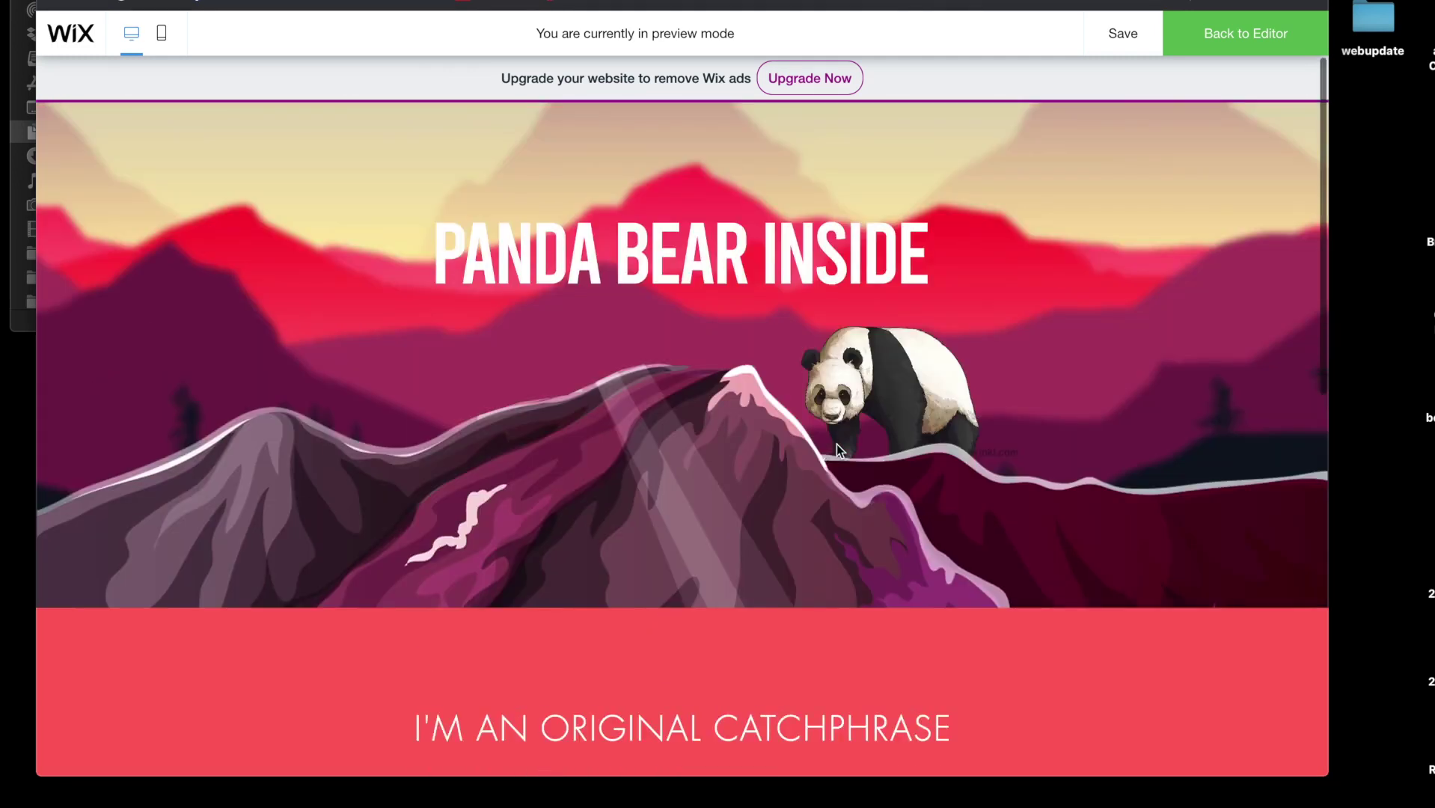
pyautogui.click(1221, 38)
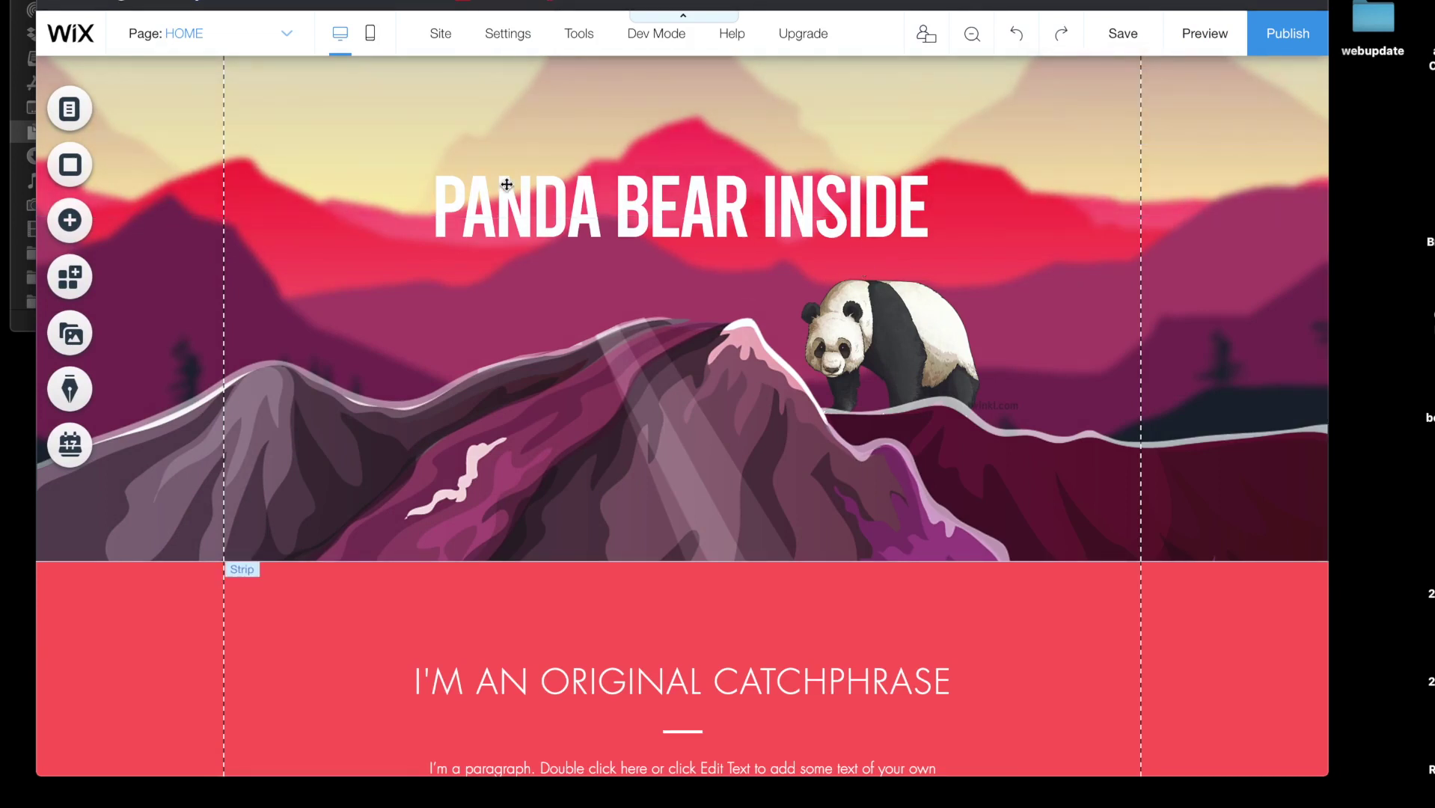
# - Apply the Parallax scroll effect to the mountain strip's background image and close the image settings
pyautogui.click(350, 144)
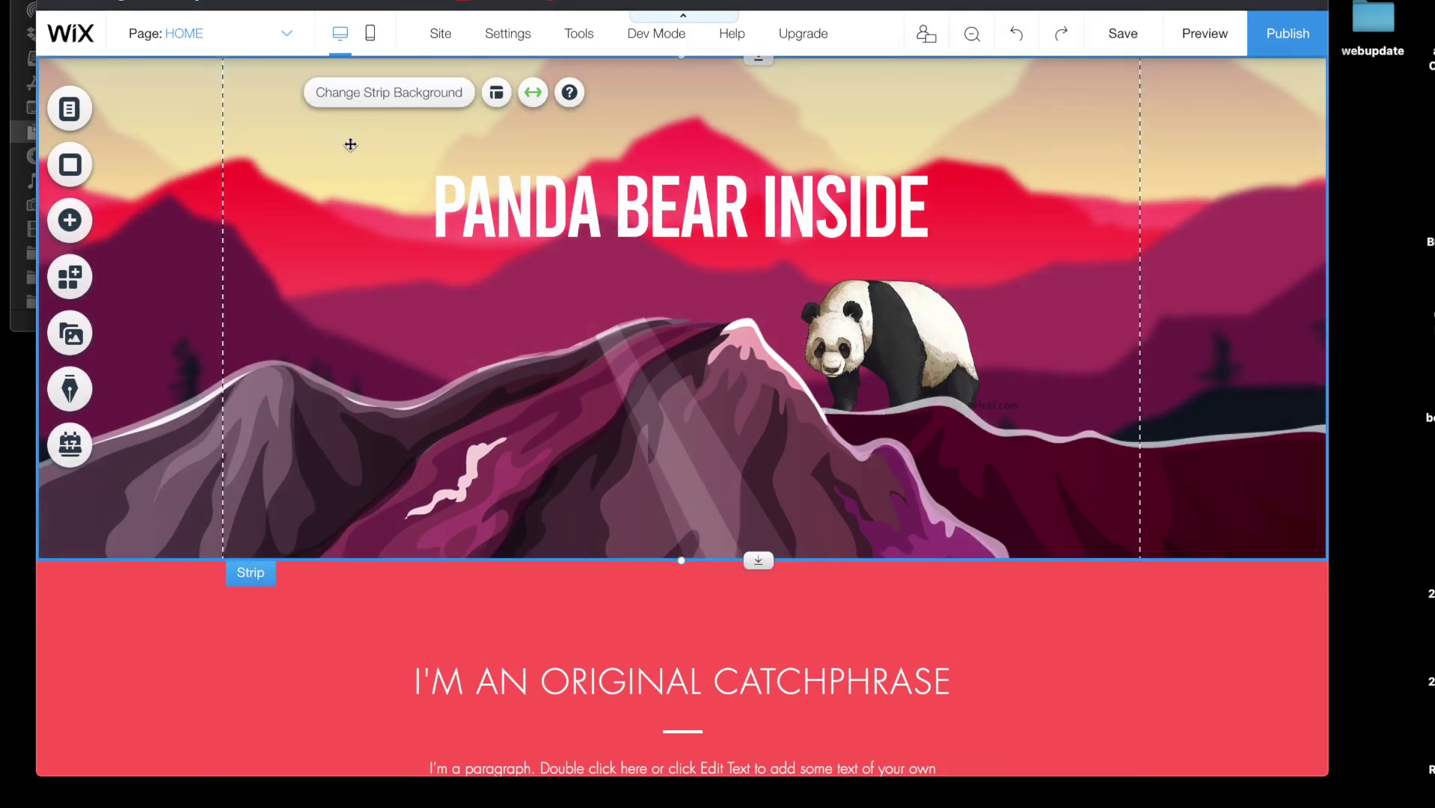
pyautogui.click(370, 109)
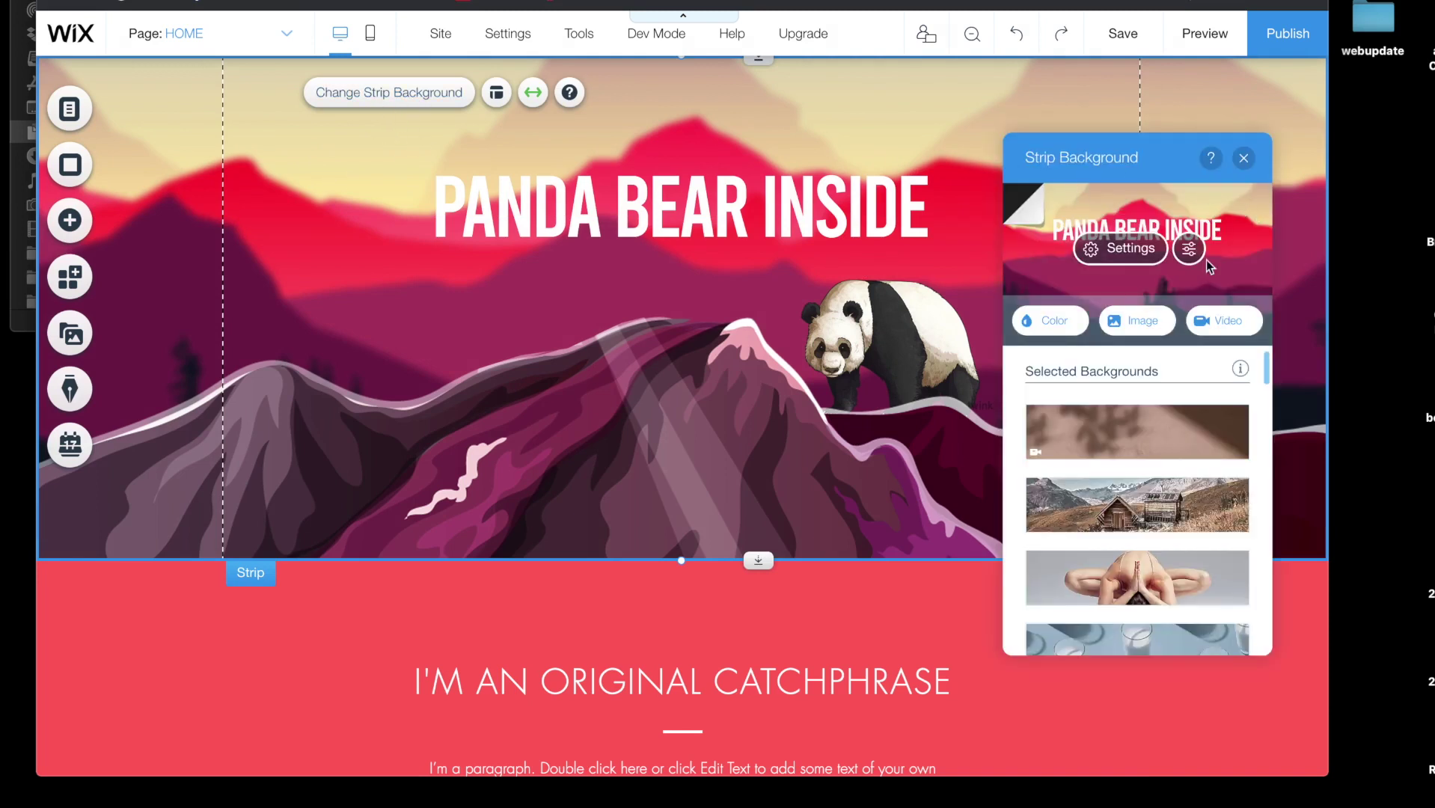
pyautogui.click(1105, 253)
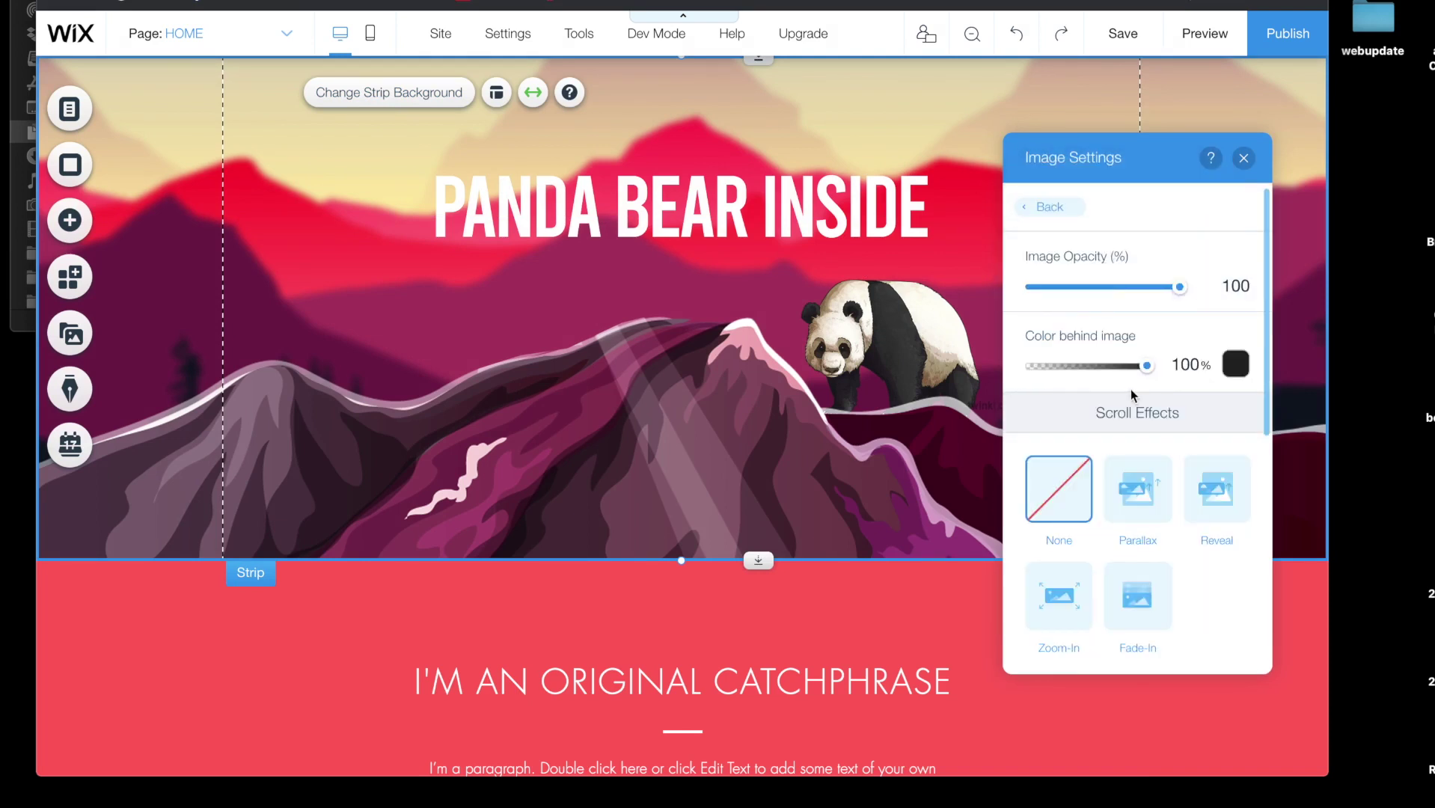
pyautogui.scroll(-1, 1130, 389)
pyautogui.scroll(-2, 1244, 571)
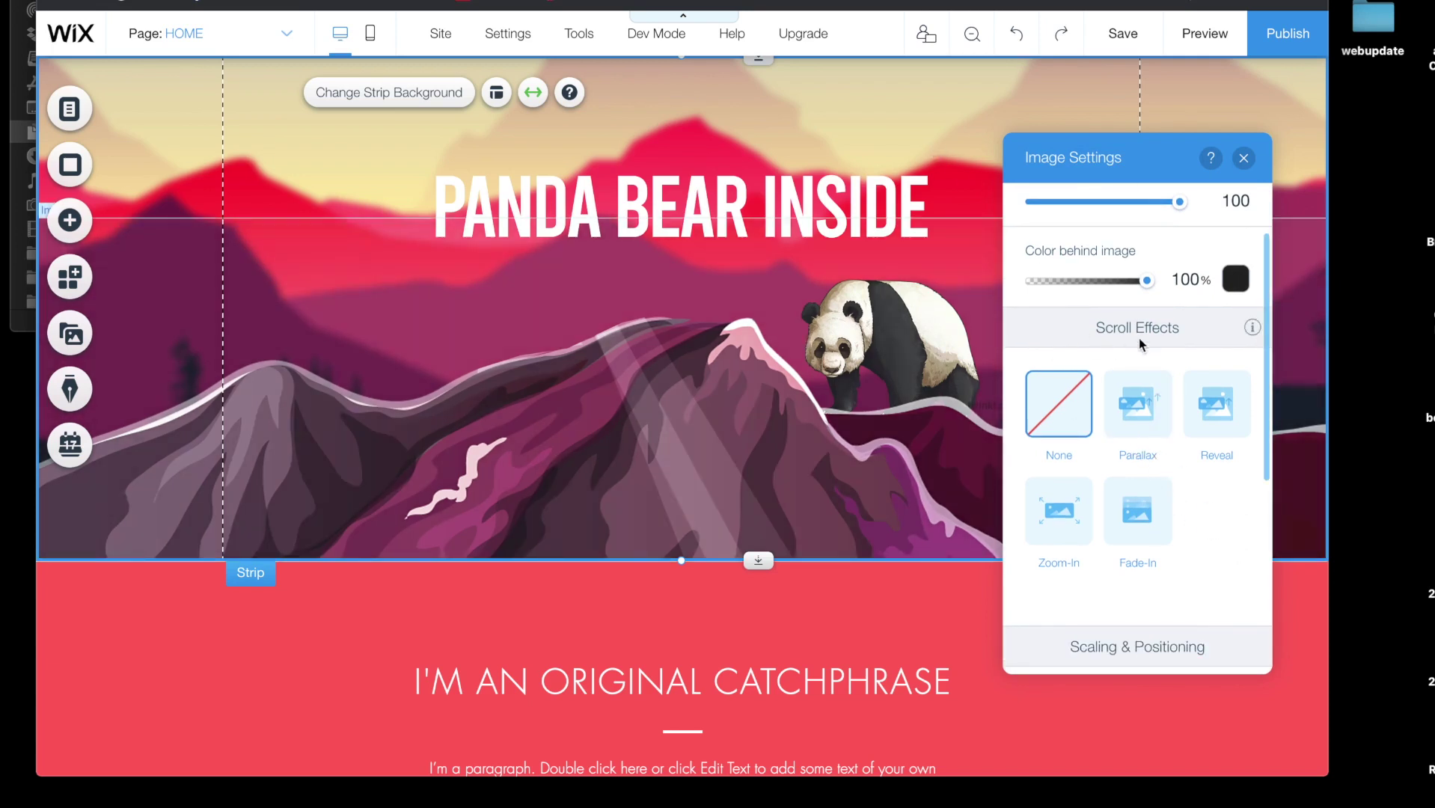
pyautogui.click(1129, 424)
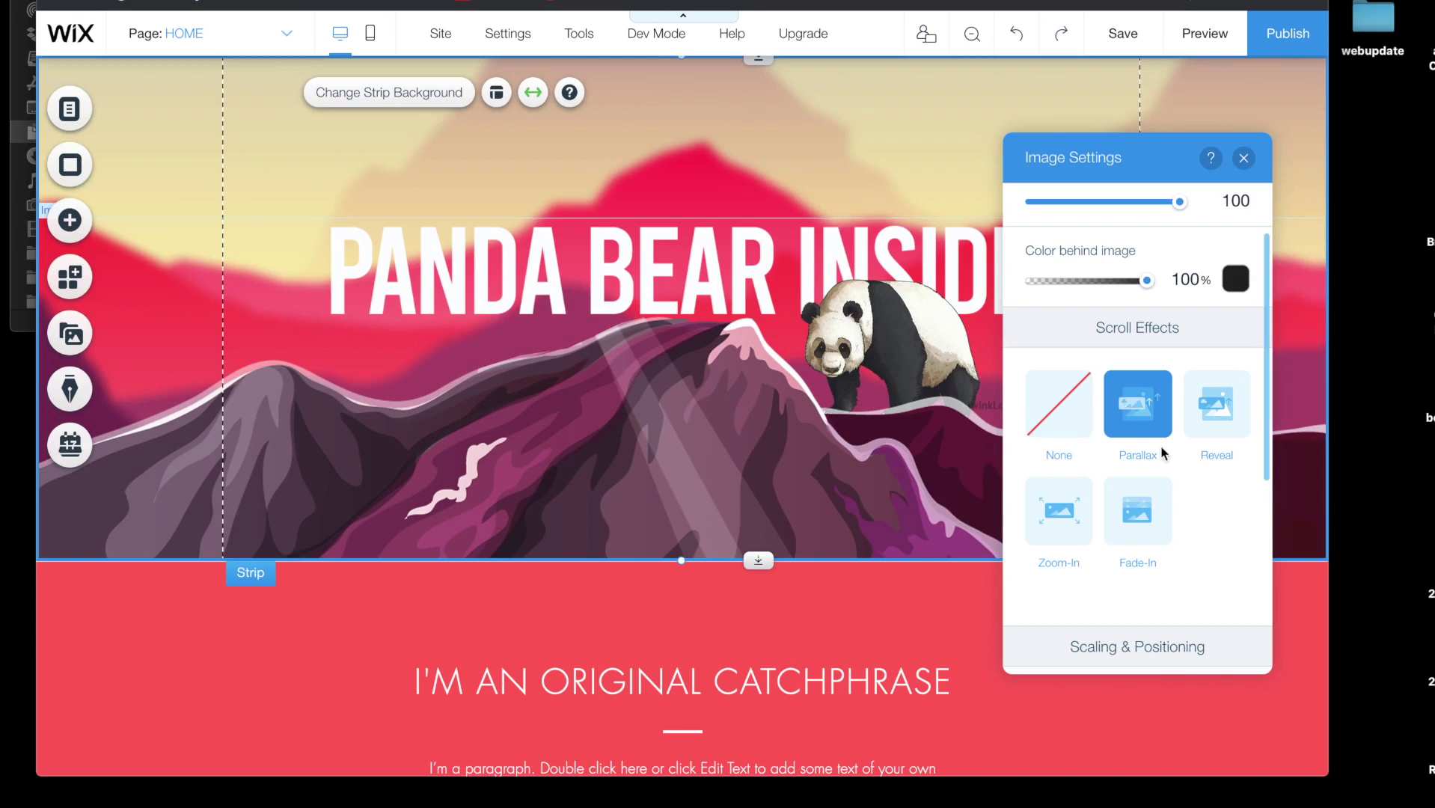
pyautogui.scroll(2, 1161, 452)
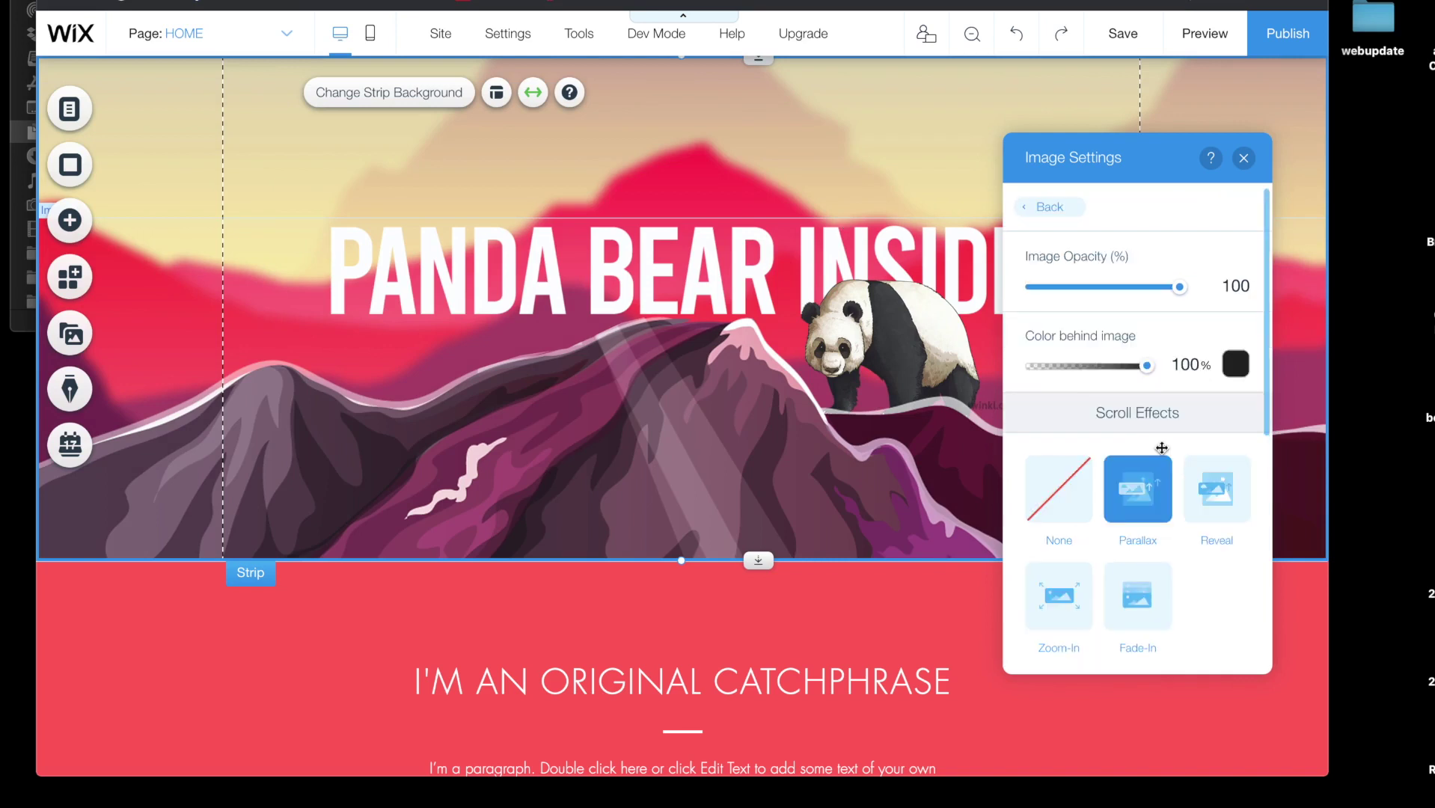
pyautogui.click(1244, 159)
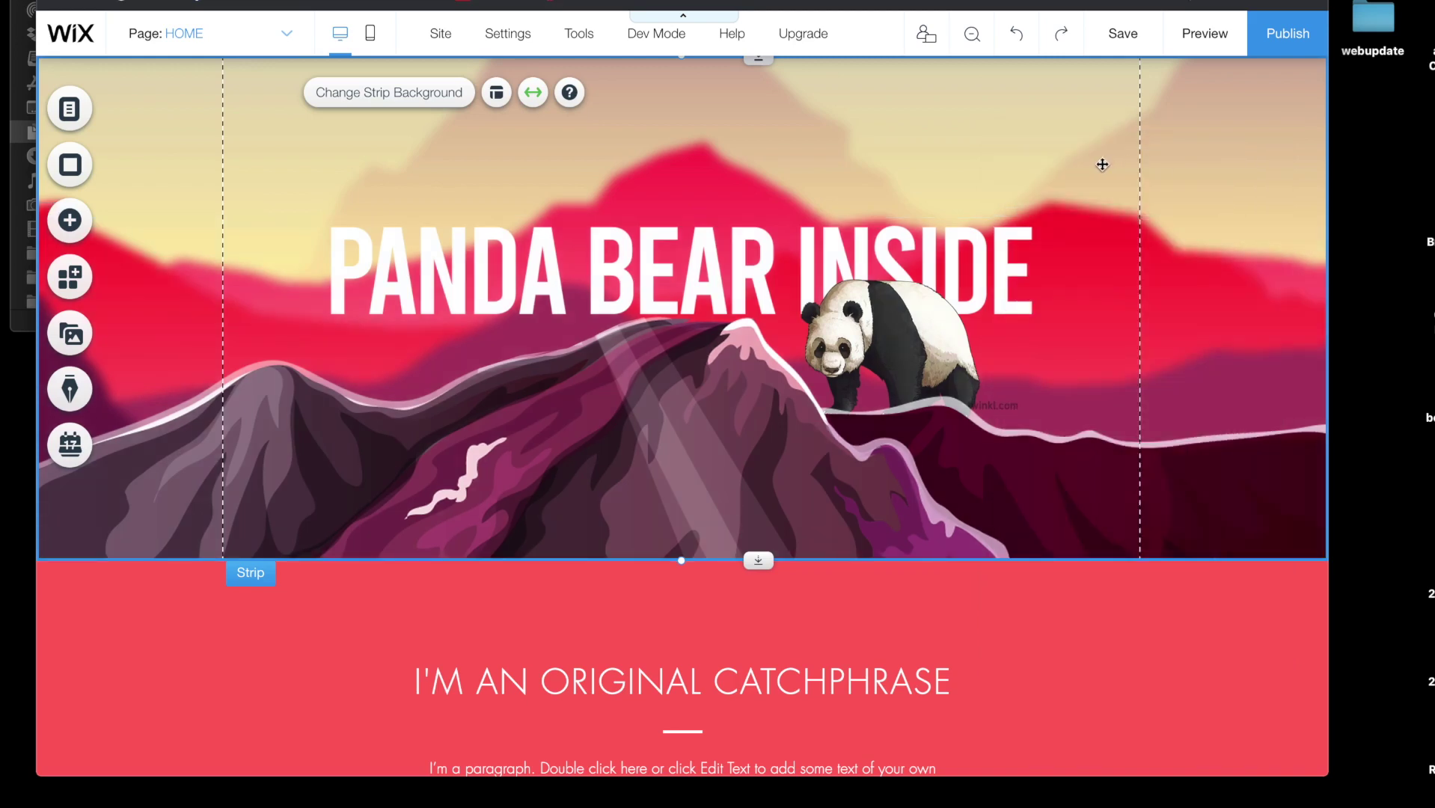
# - Preview the site and scroll up and down to examine how the background moves against the foreground mountains and panda
pyautogui.click(1204, 32)
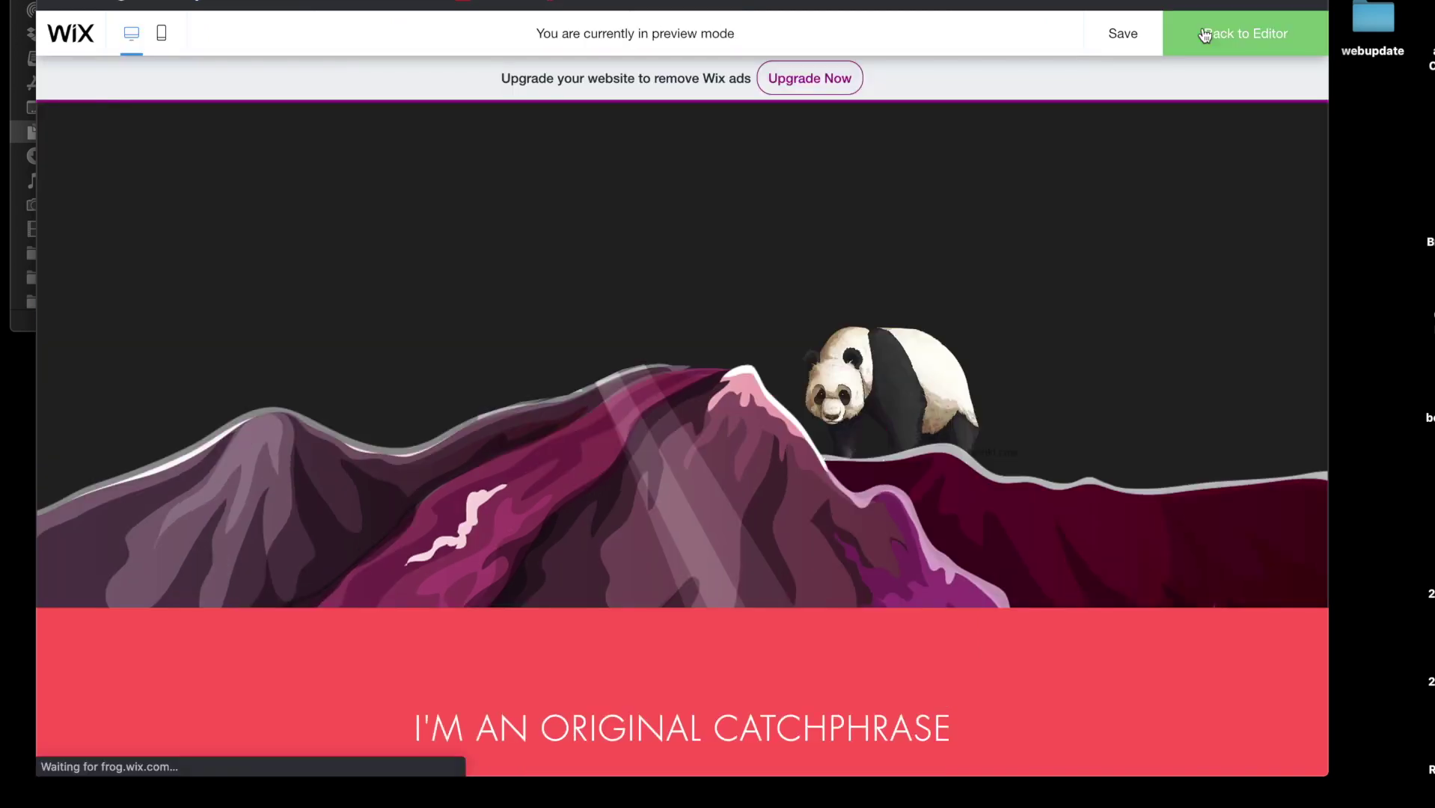
pyautogui.scroll(-5, 1183, 215)
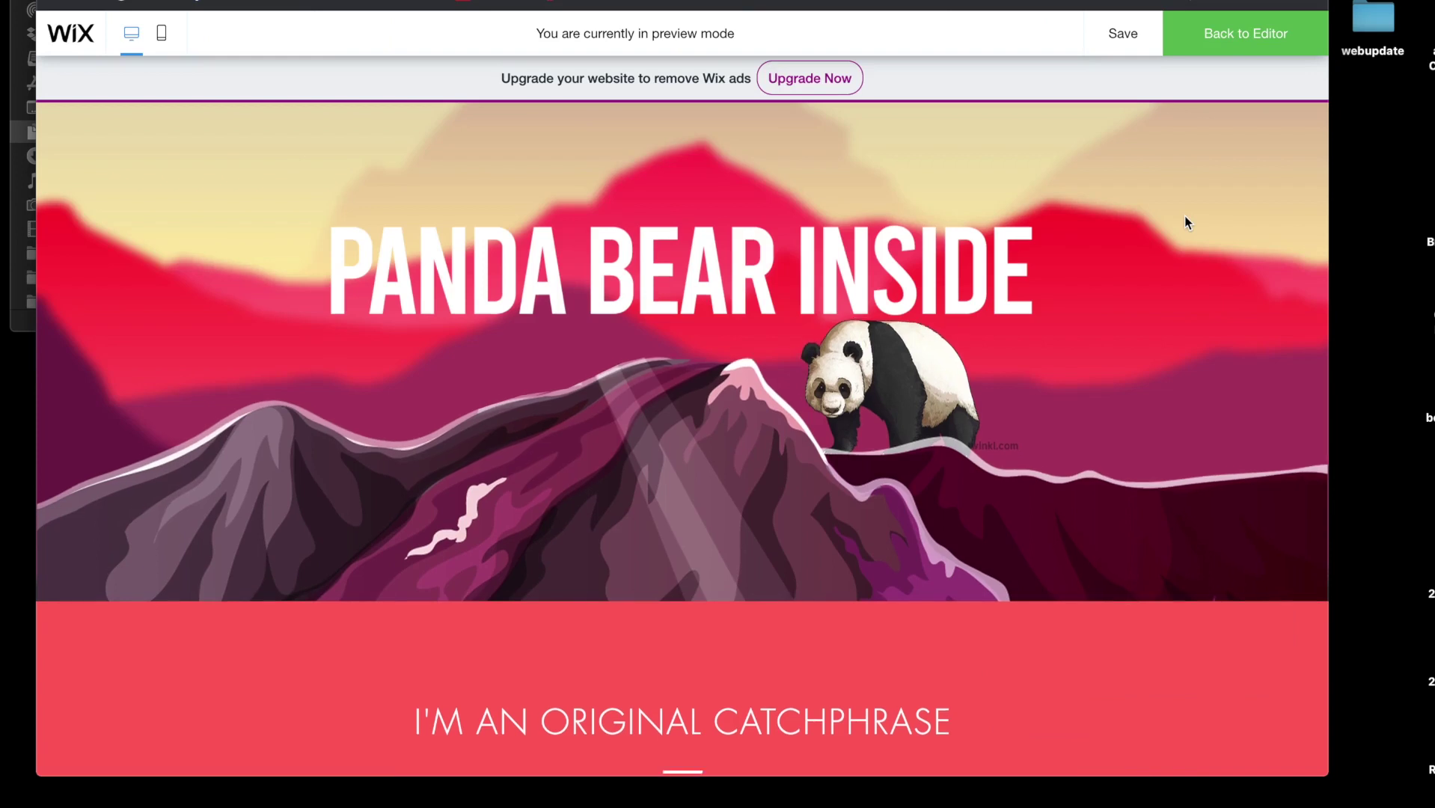
pyautogui.scroll(-3, 1183, 213)
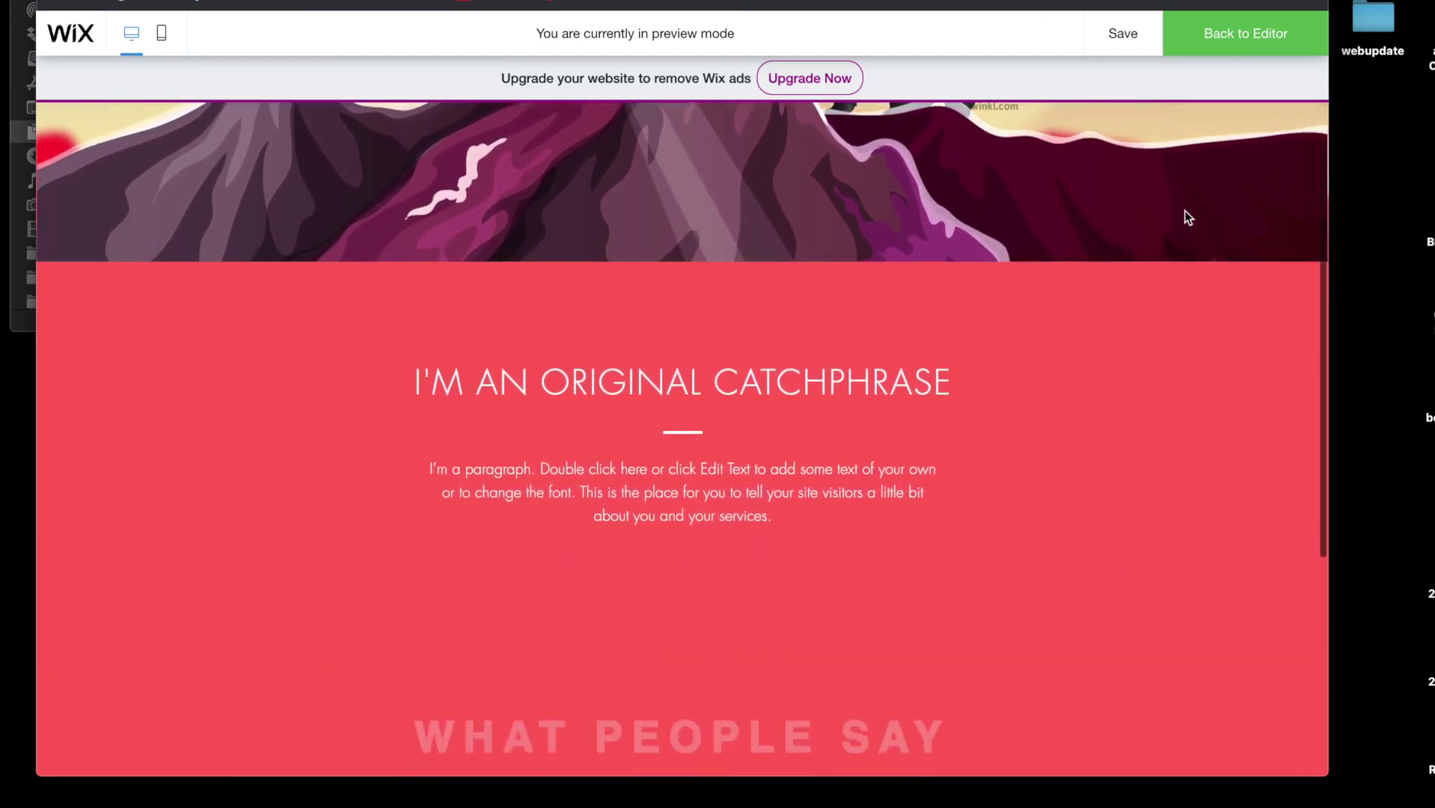
pyautogui.scroll(6, 1183, 211)
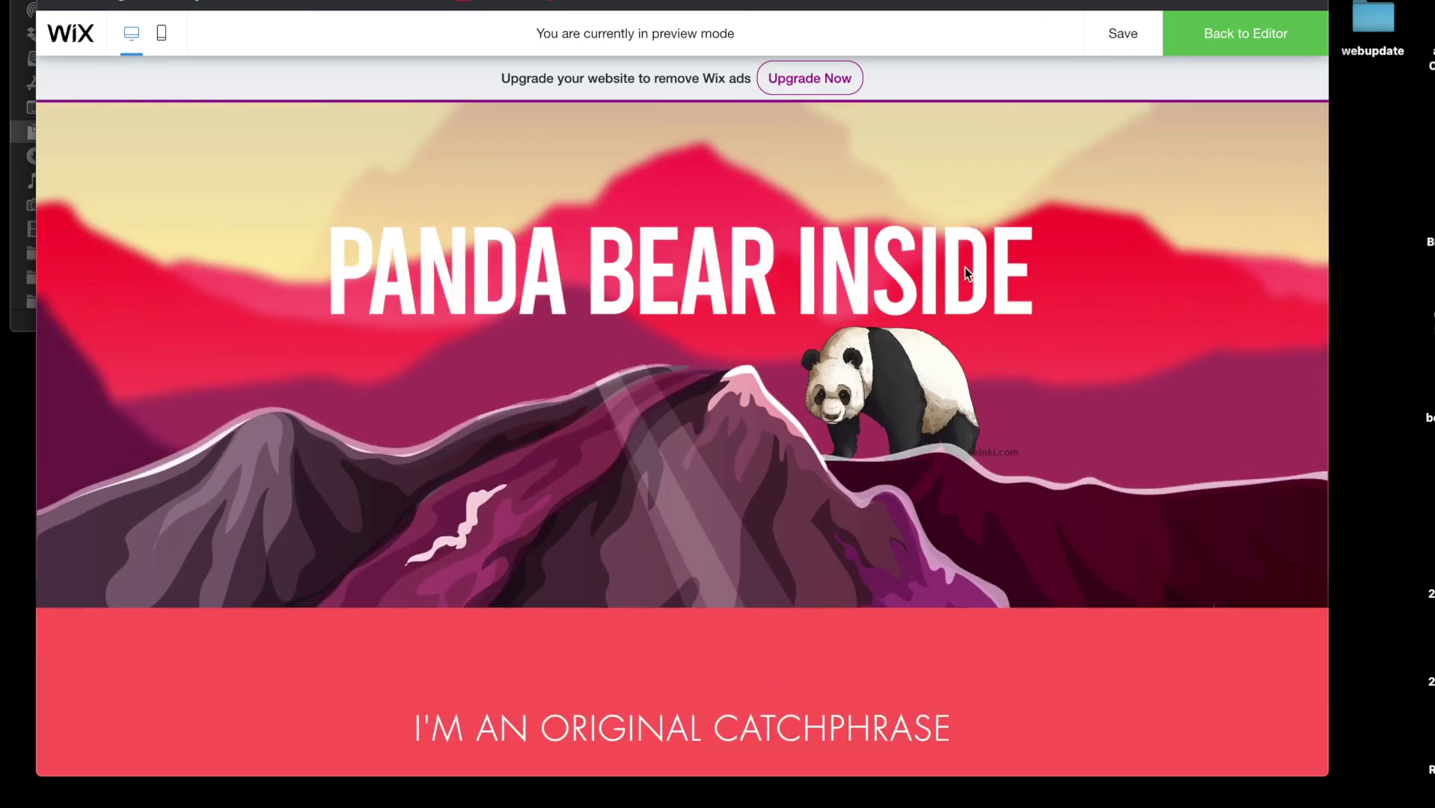
pyautogui.scroll(-2, 965, 269)
pyautogui.scroll(-3, 958, 299)
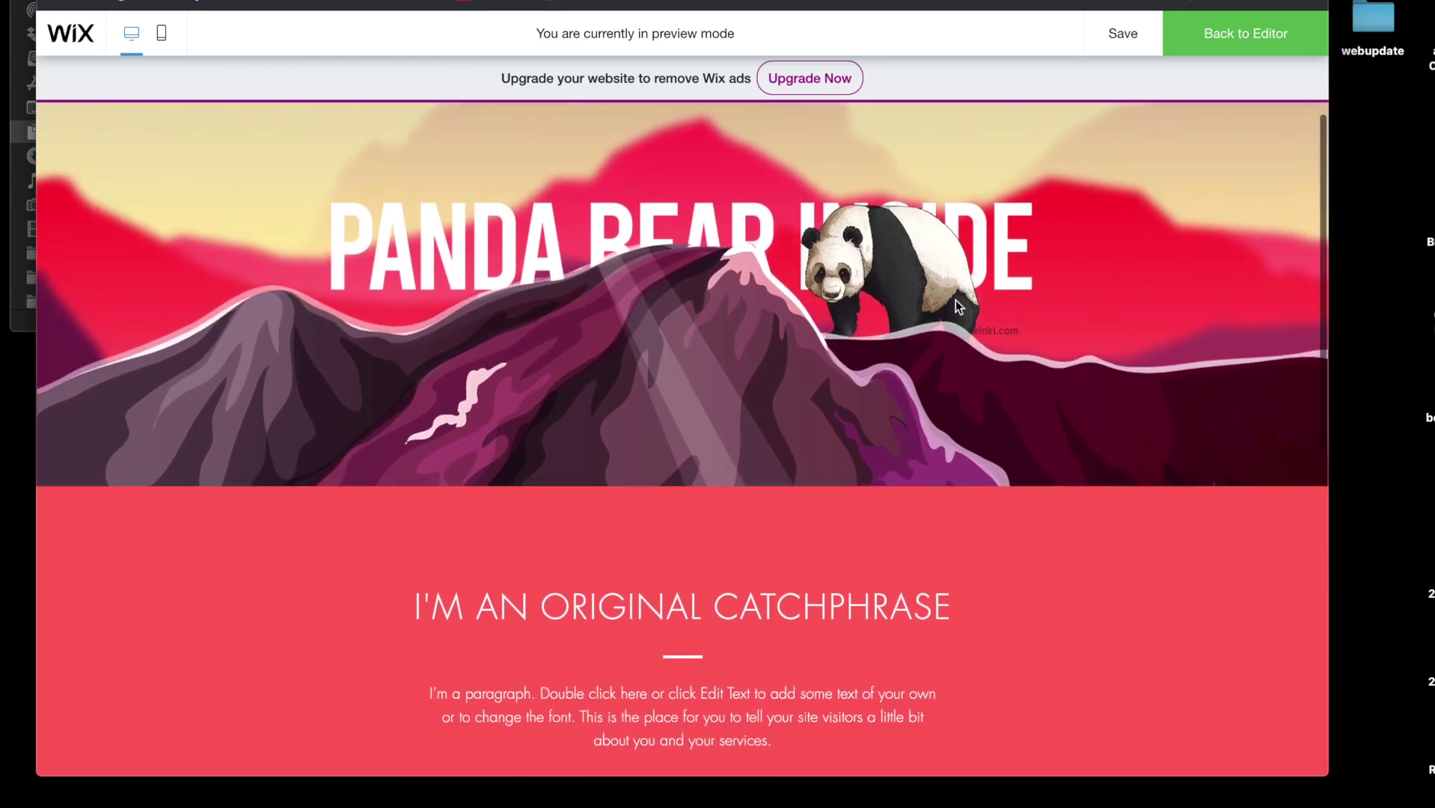
pyautogui.scroll(1, 958, 314)
pyautogui.scroll(2, 957, 314)
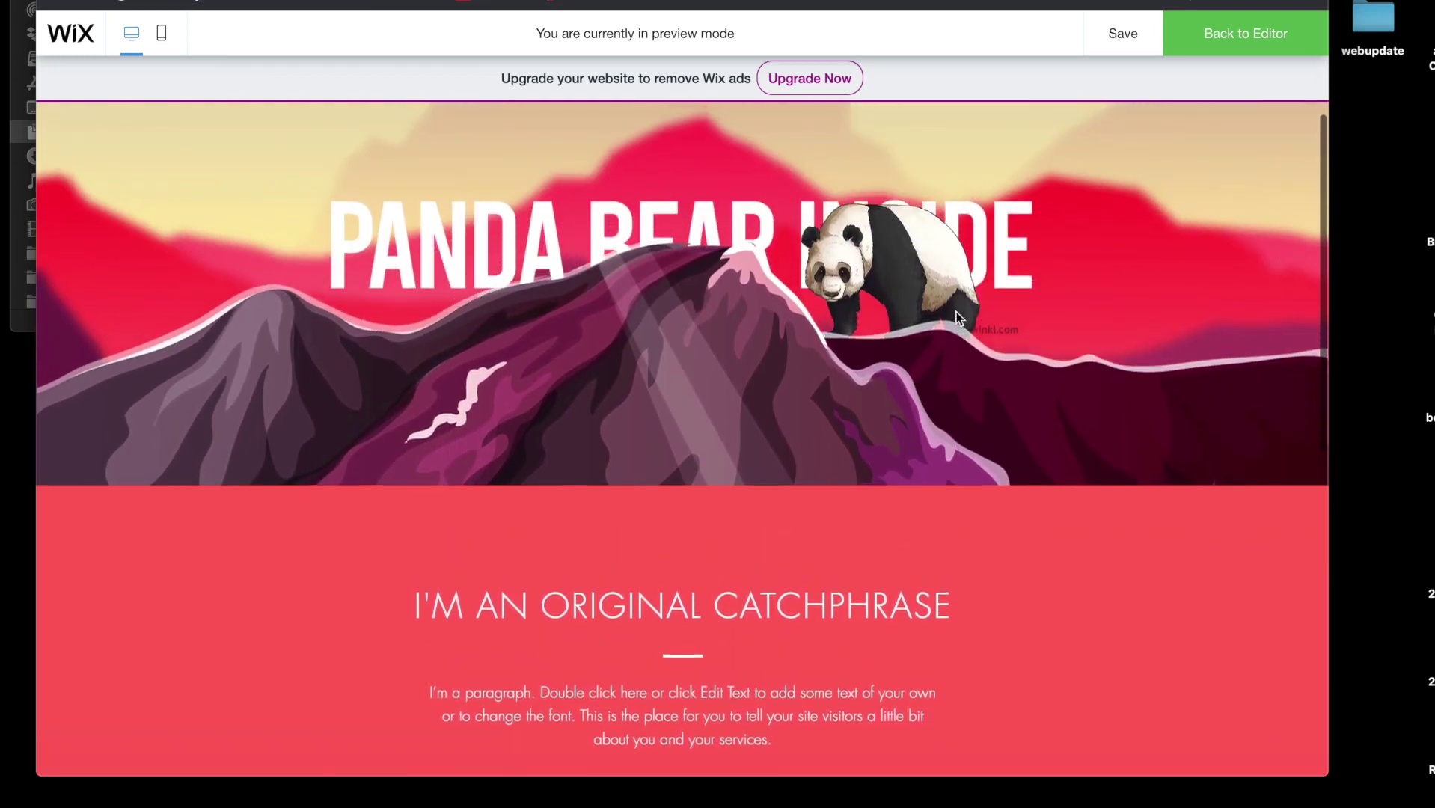
pyautogui.scroll(-3, 957, 315)
pyautogui.scroll(-5, 956, 313)
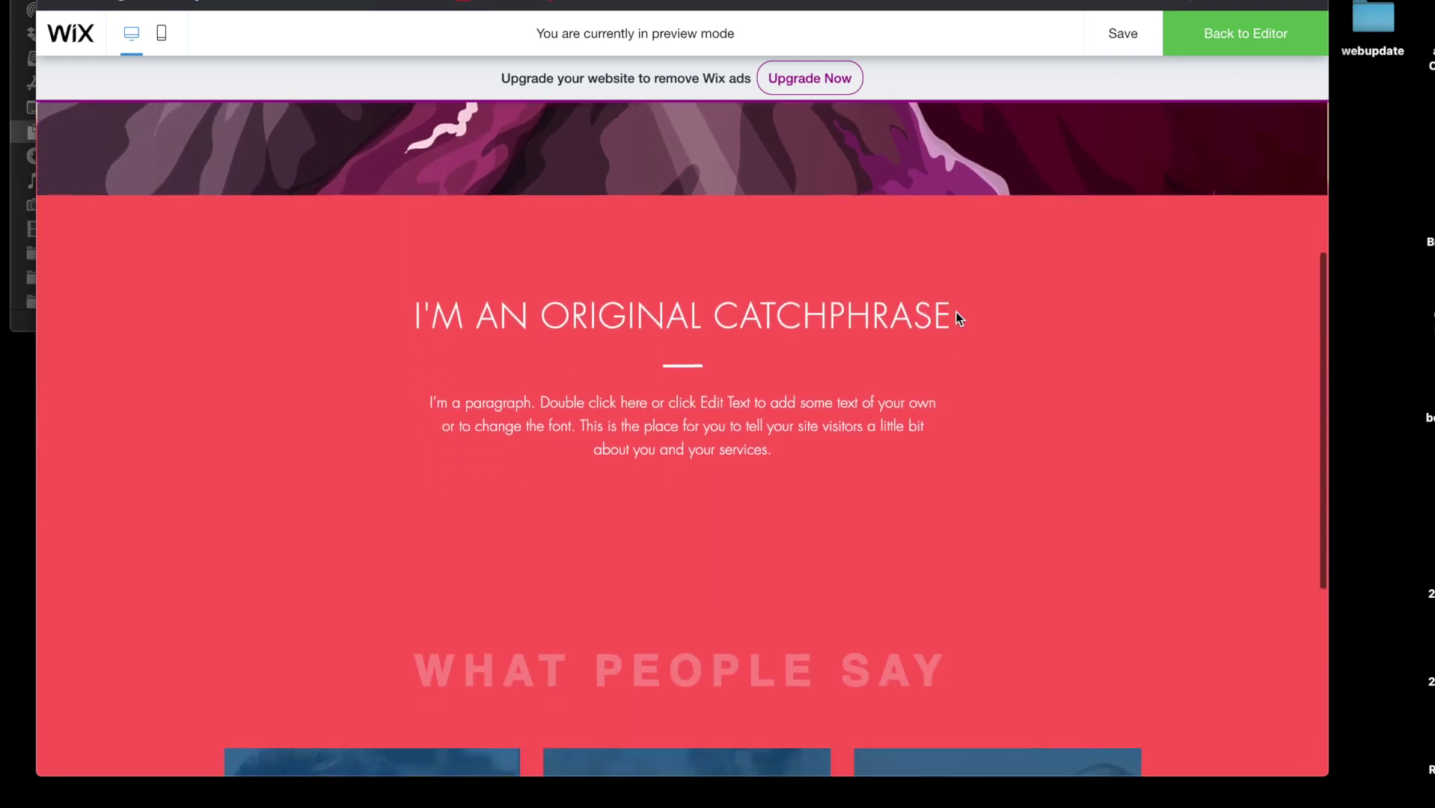
pyautogui.scroll(6, 957, 312)
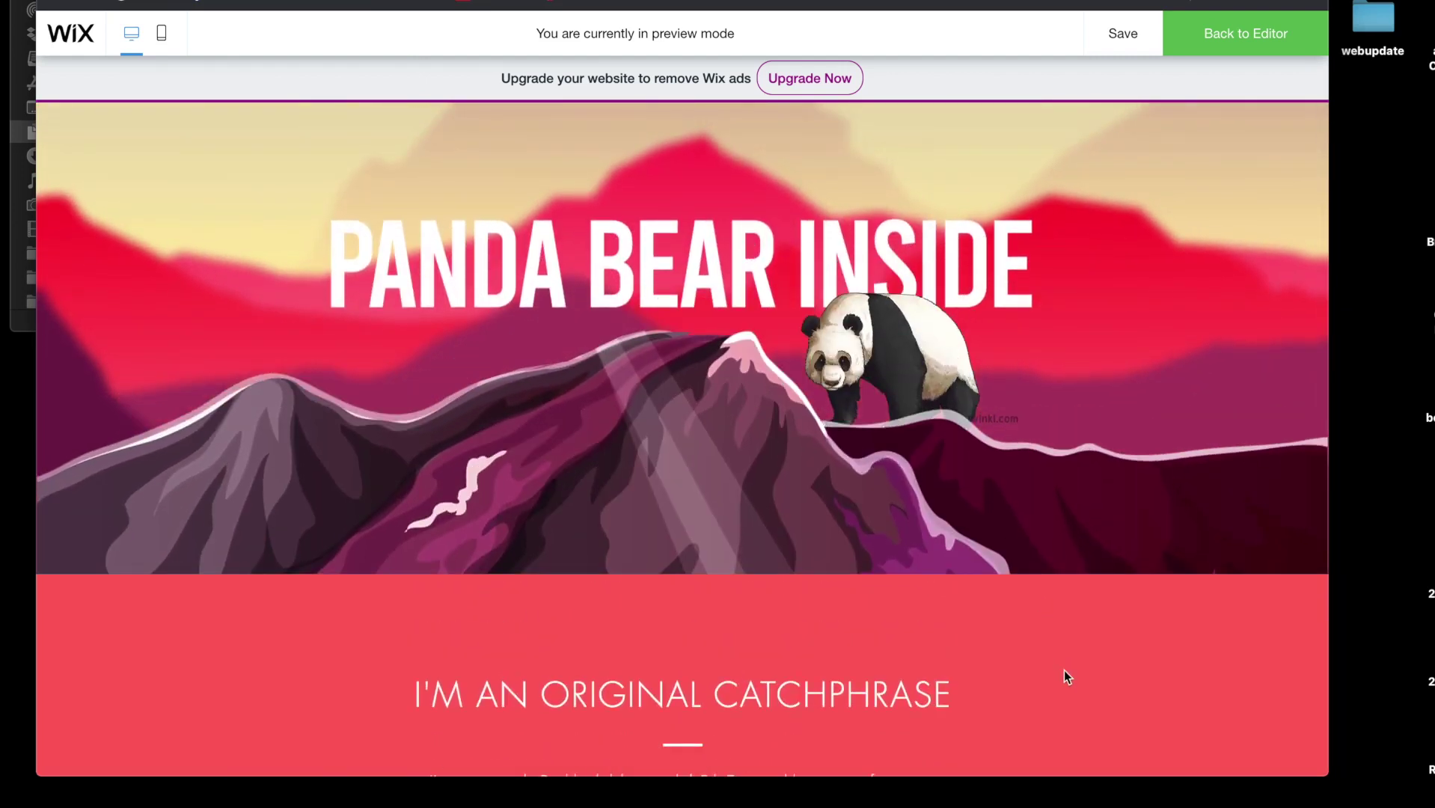
pyautogui.scroll(-5, 1064, 670)
pyautogui.scroll(5, 1063, 670)
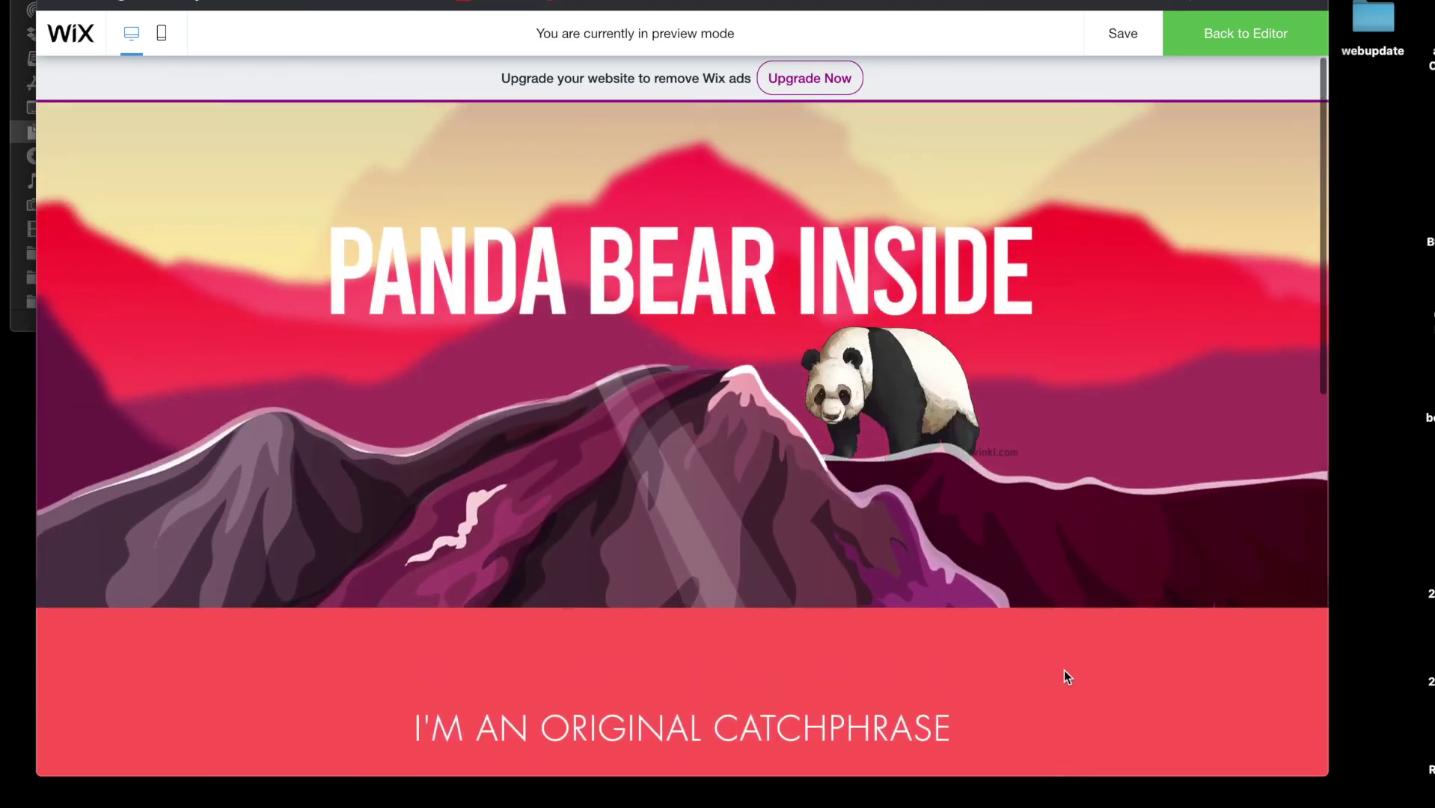
pyautogui.scroll(-5, 1063, 670)
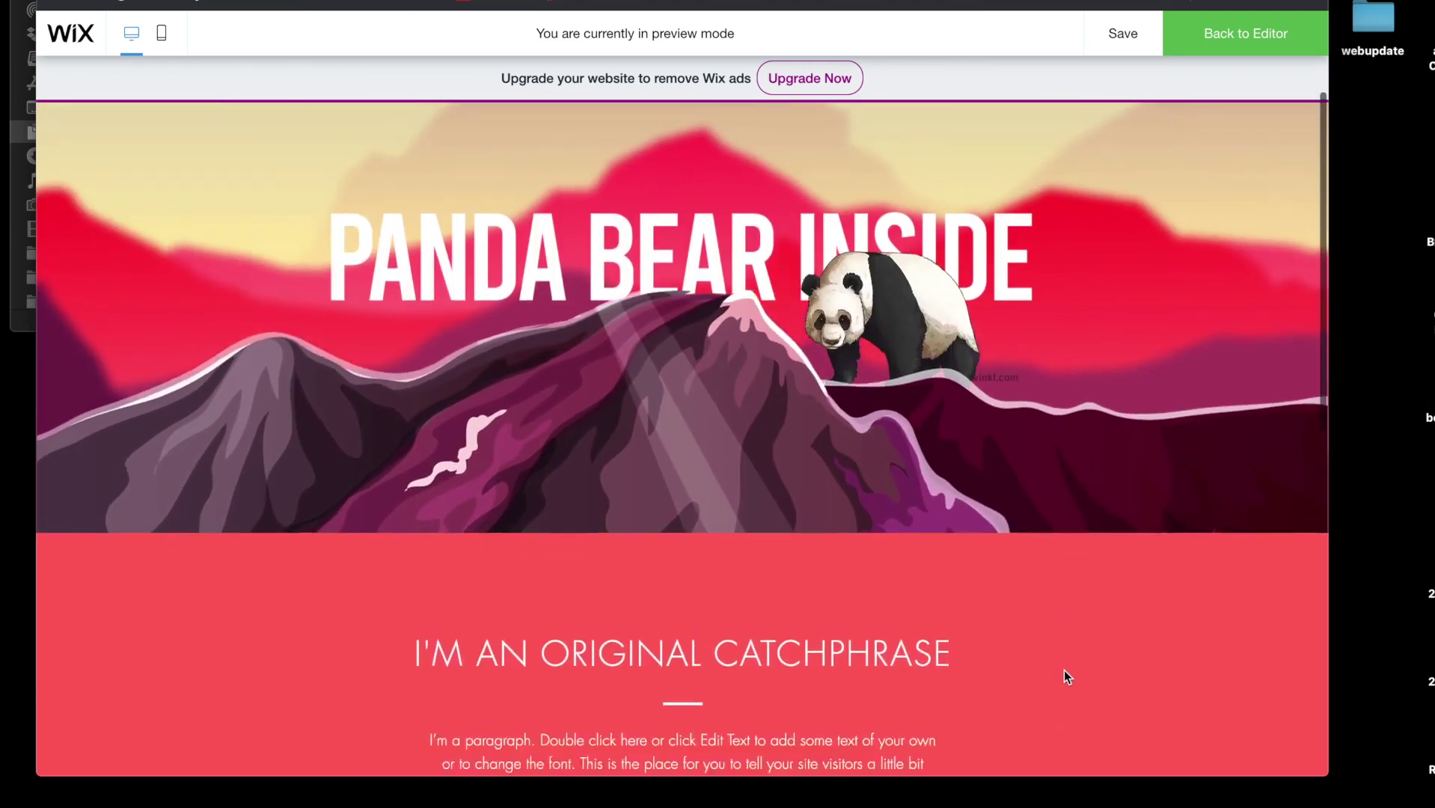
pyautogui.scroll(4, 1064, 670)
pyautogui.scroll(1, 1064, 670)
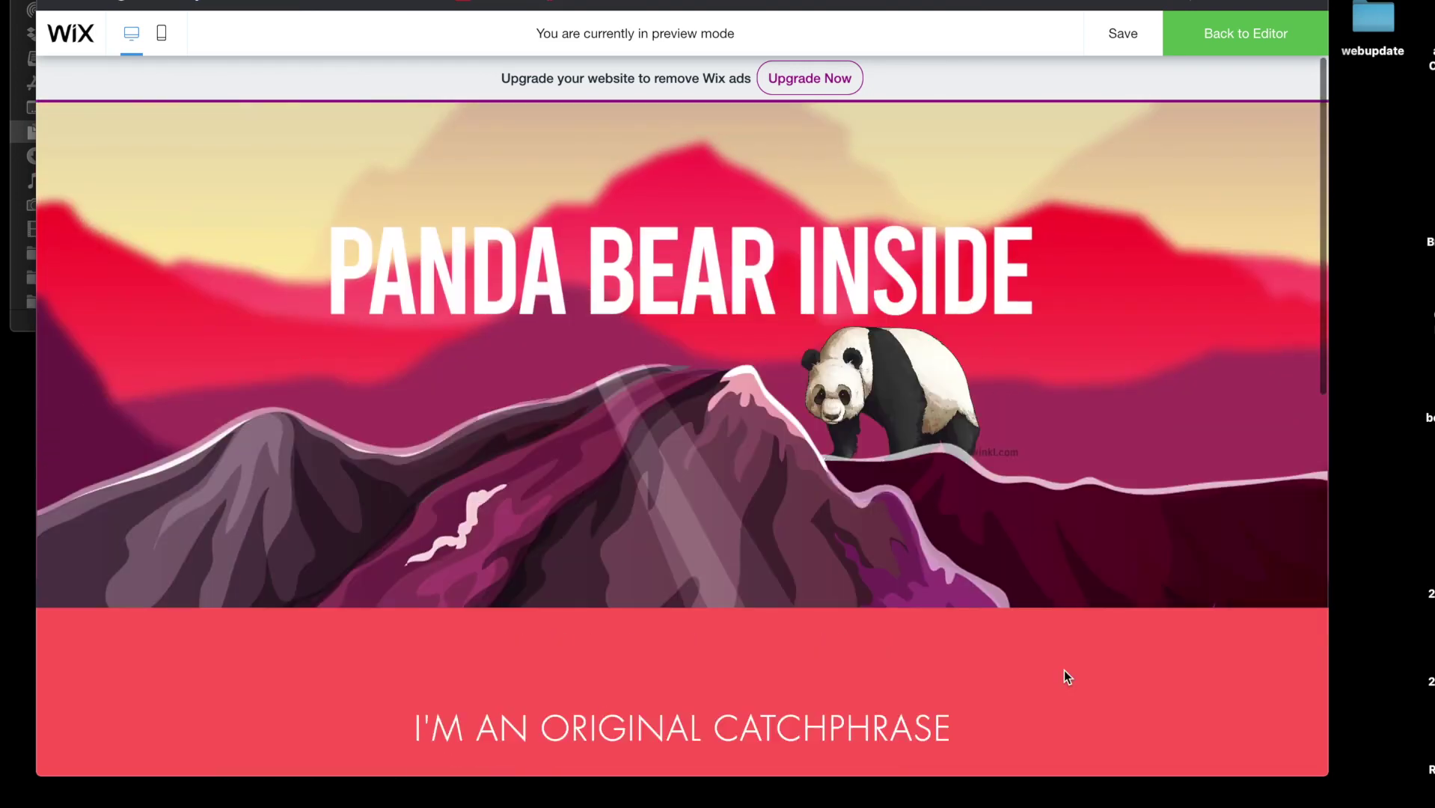
pyautogui.scroll(-1, 1064, 670)
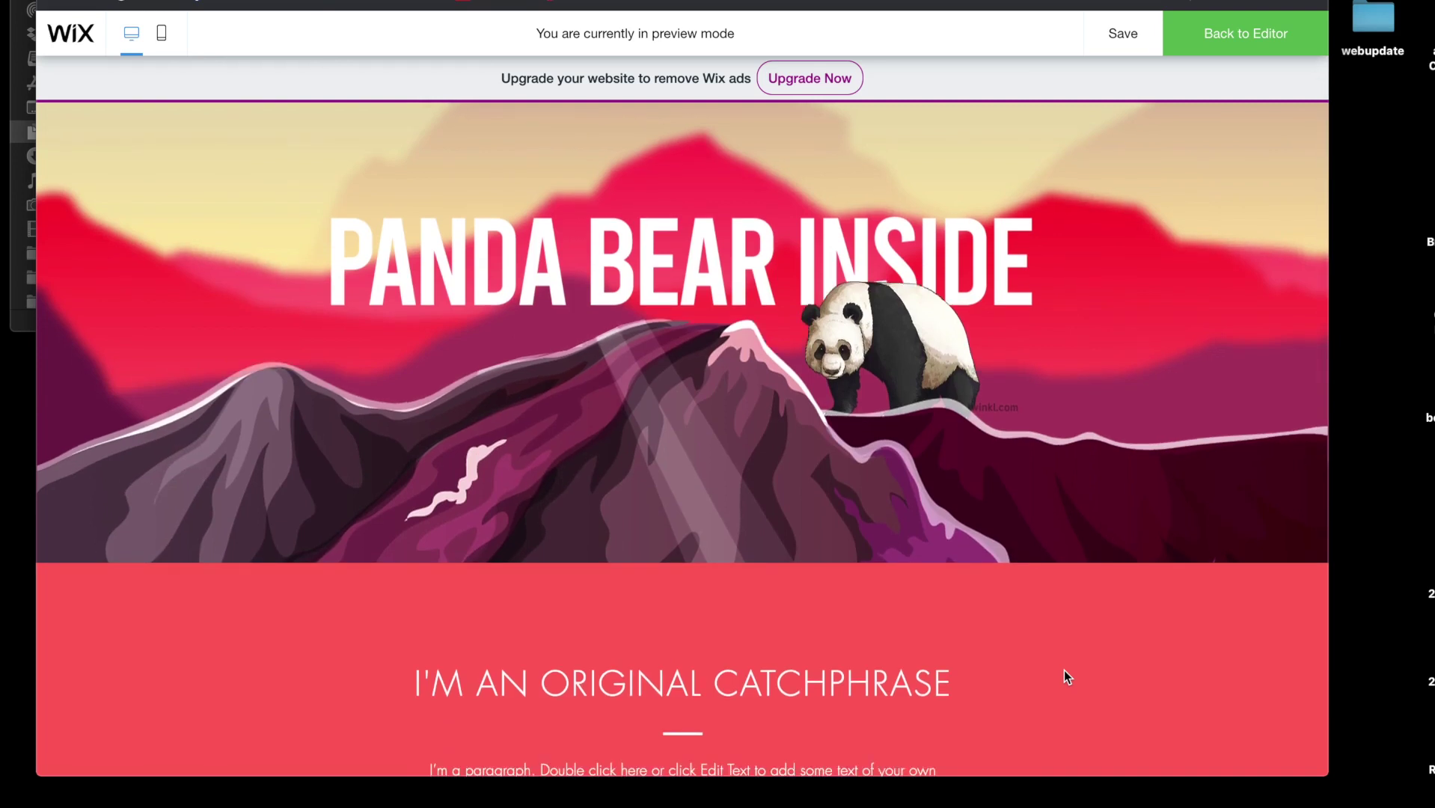
pyautogui.scroll(-3, 1064, 671)
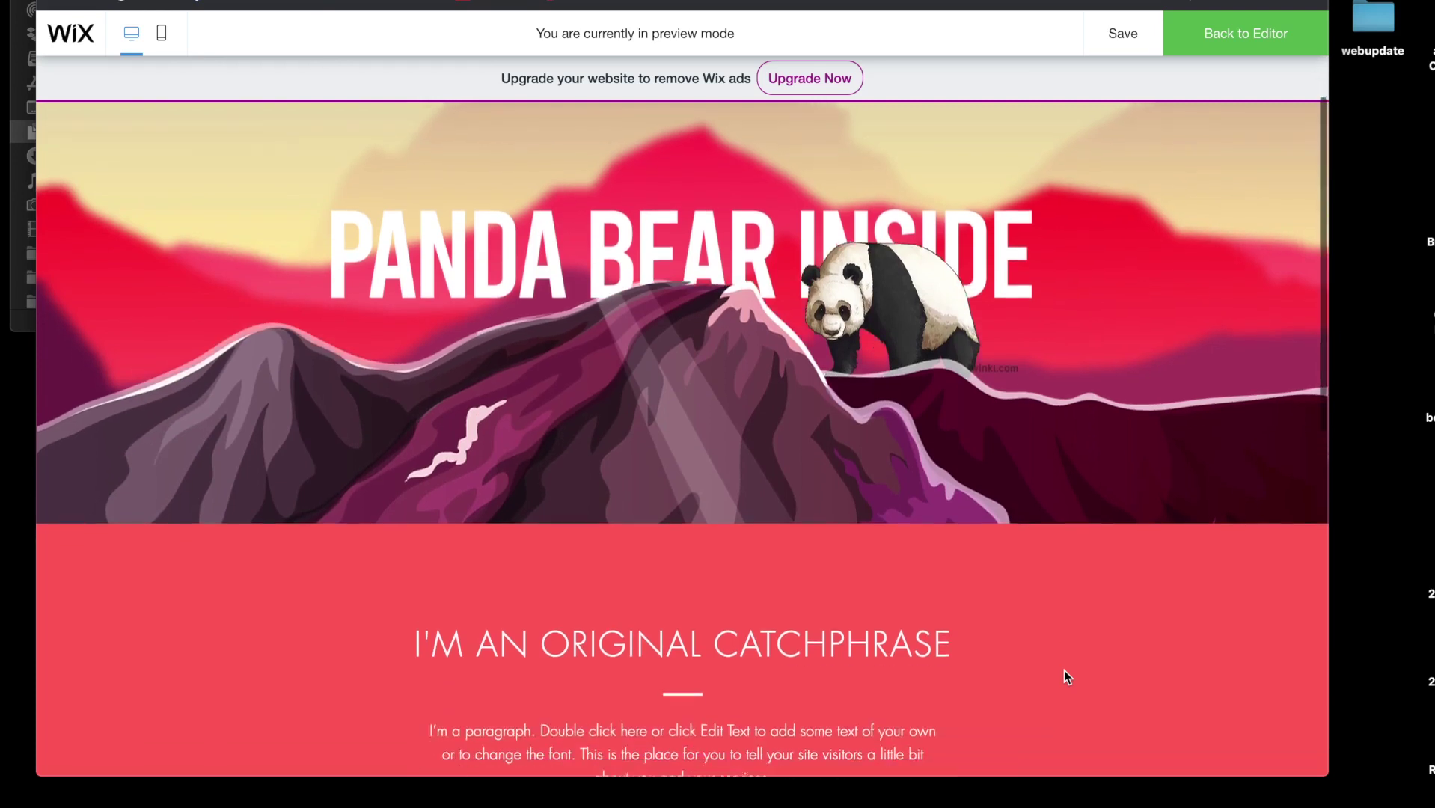
pyautogui.scroll(2, 1064, 670)
pyautogui.scroll(2, 1064, 670)
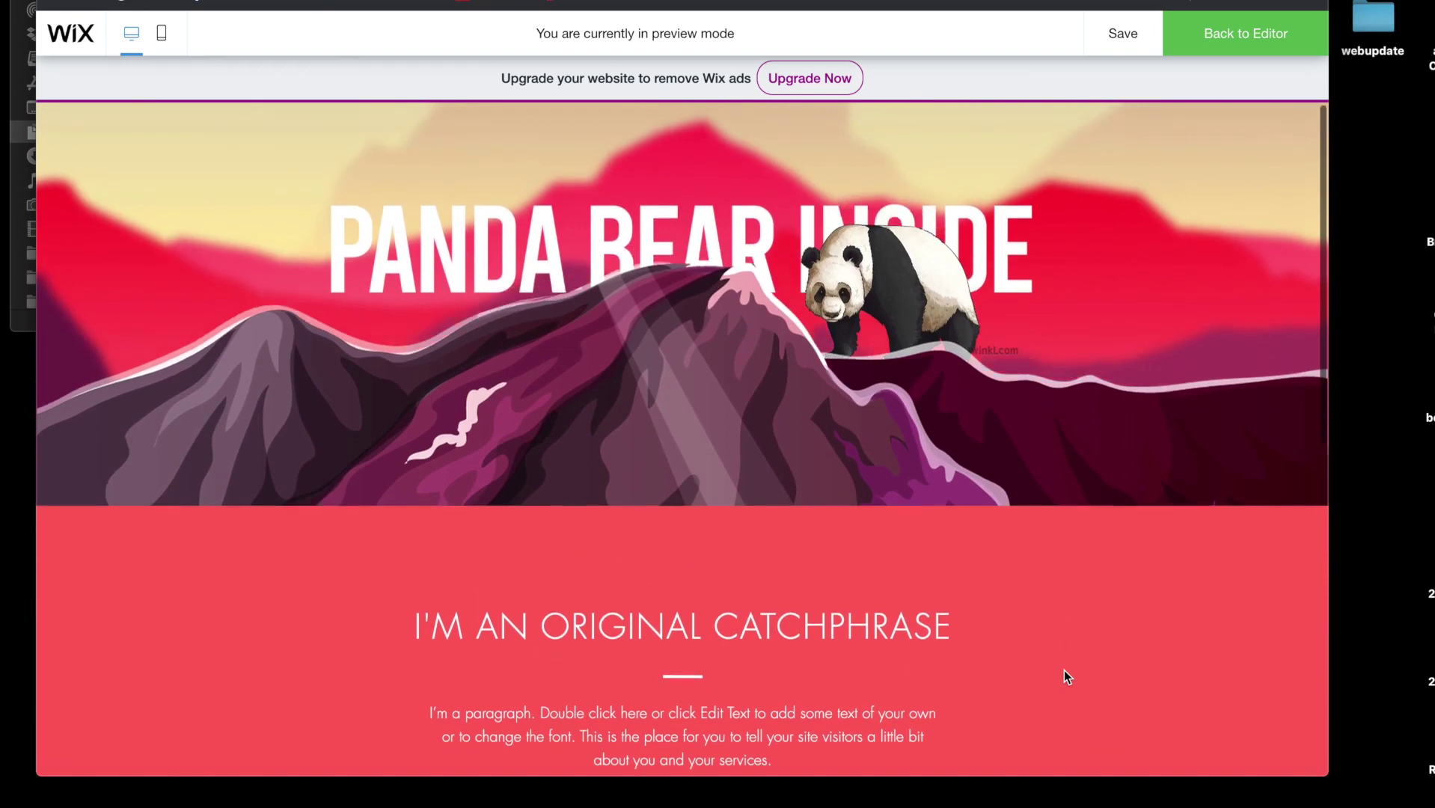
pyautogui.scroll(-3, 1064, 670)
pyautogui.scroll(-8, 1064, 670)
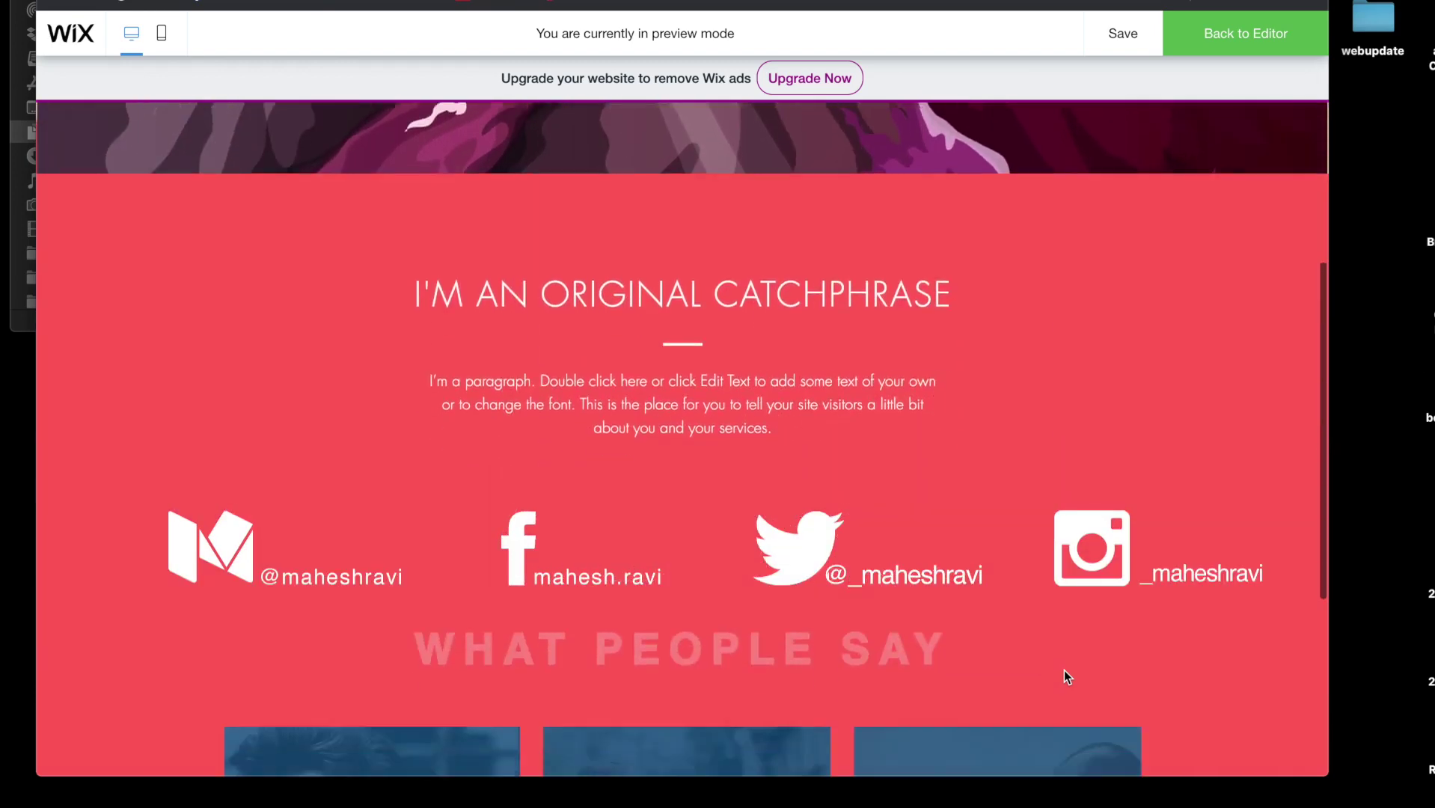
pyautogui.scroll(10, 1064, 670)
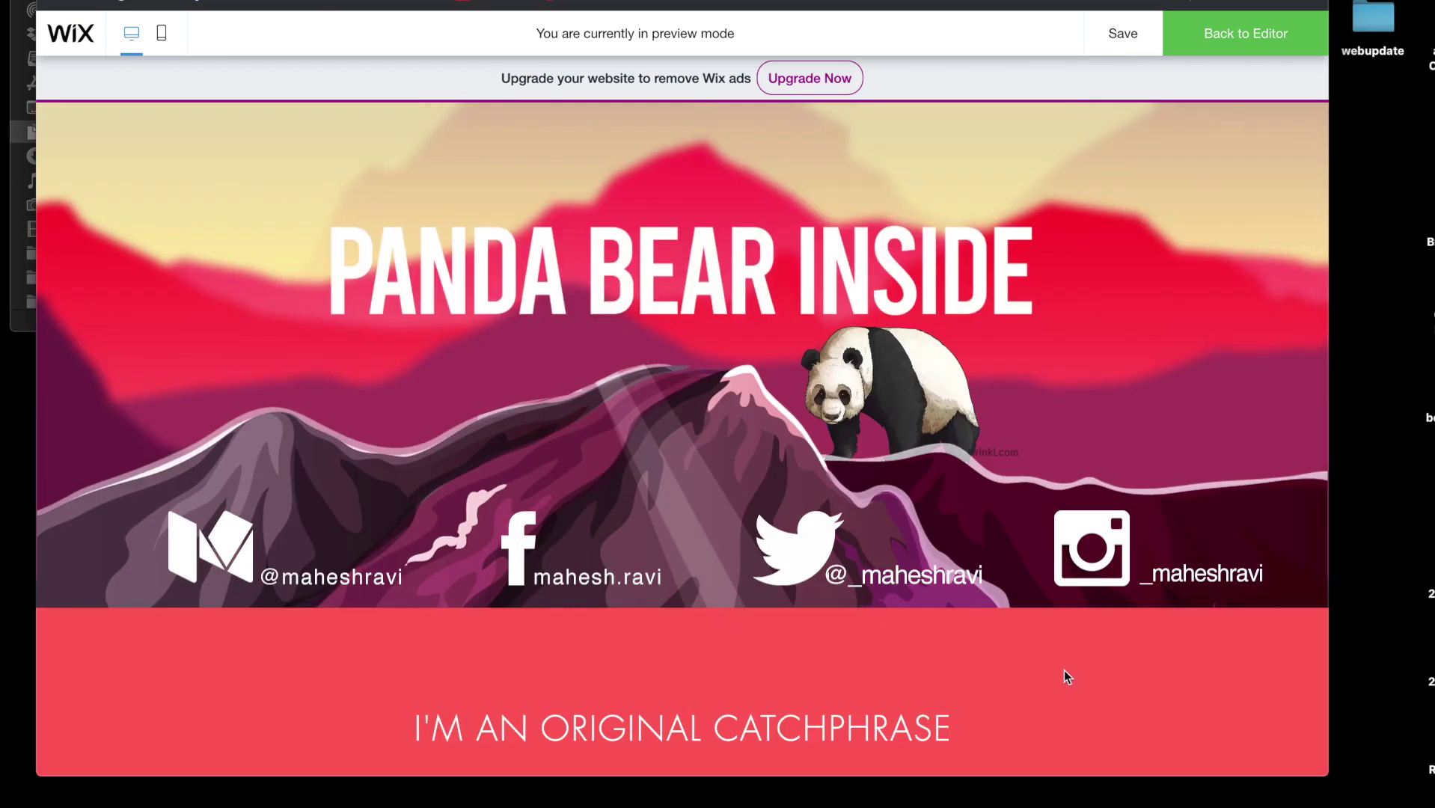